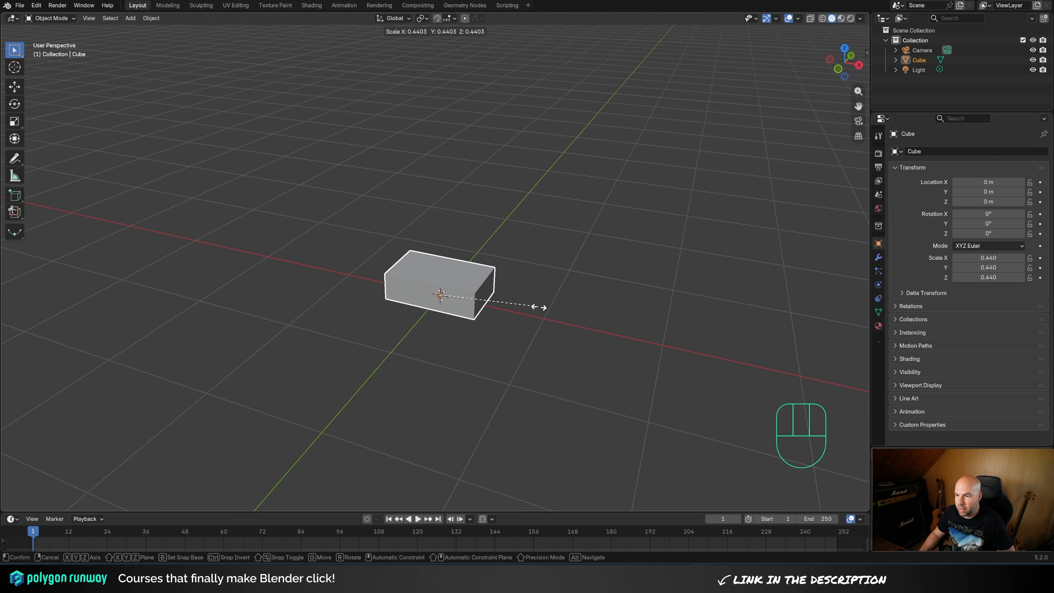
- Scale the box down uniformly to about 0.39 and apply its scale
click(539, 307)
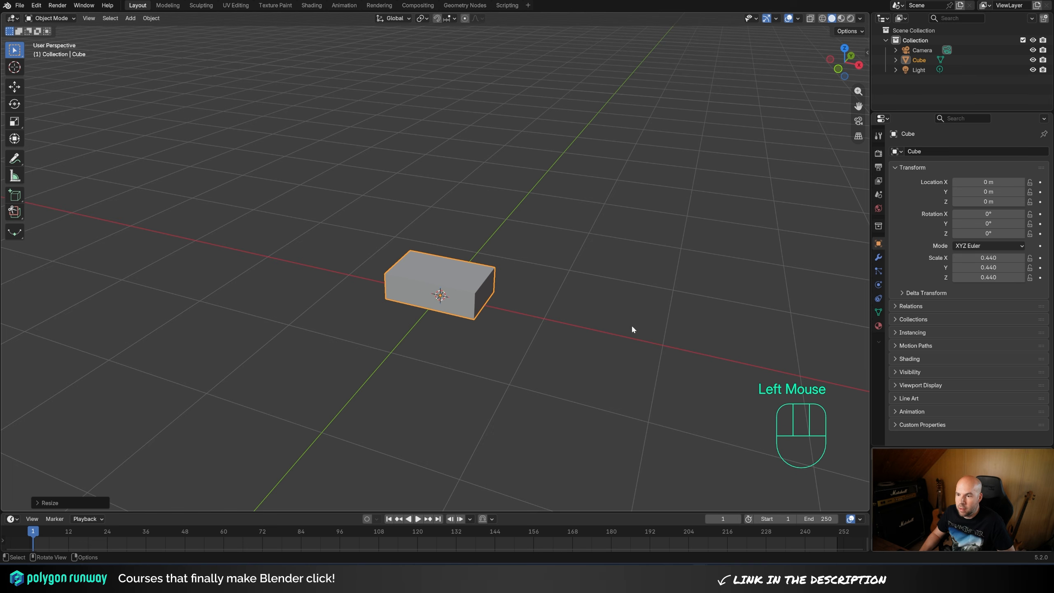
key(s)
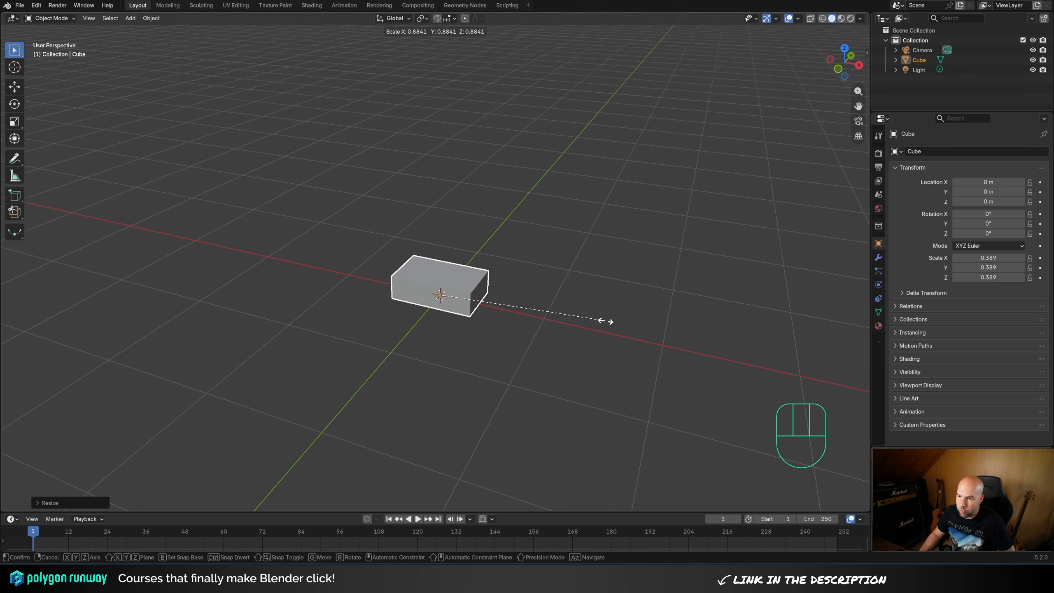
click(607, 320)
key(ctrl+a)
click(468, 302)
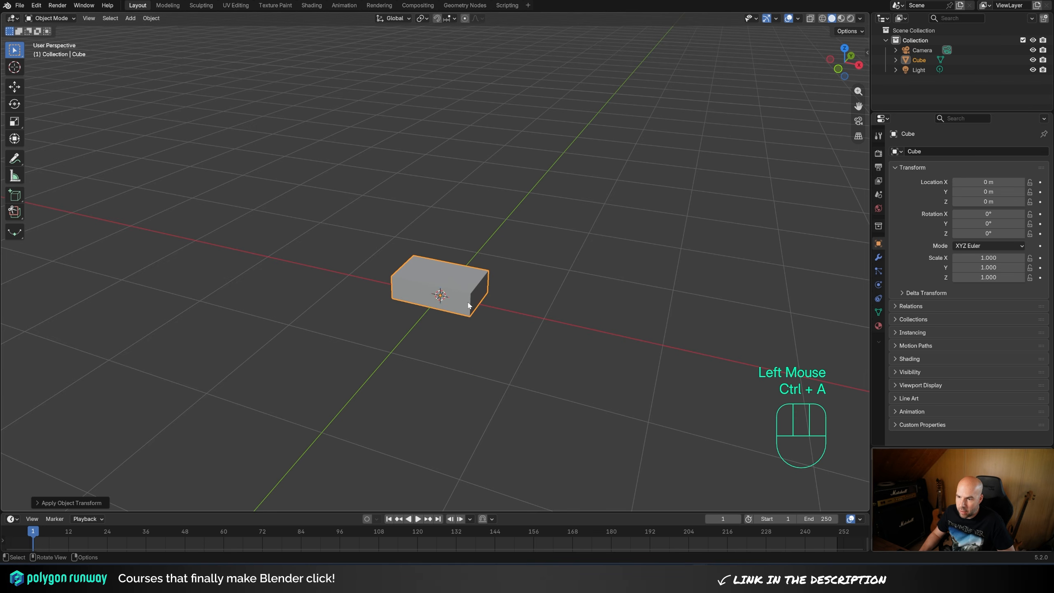
- Bevel the box's four vertical edges by about 0.075 m with a single segment
key(KP_Decimal)
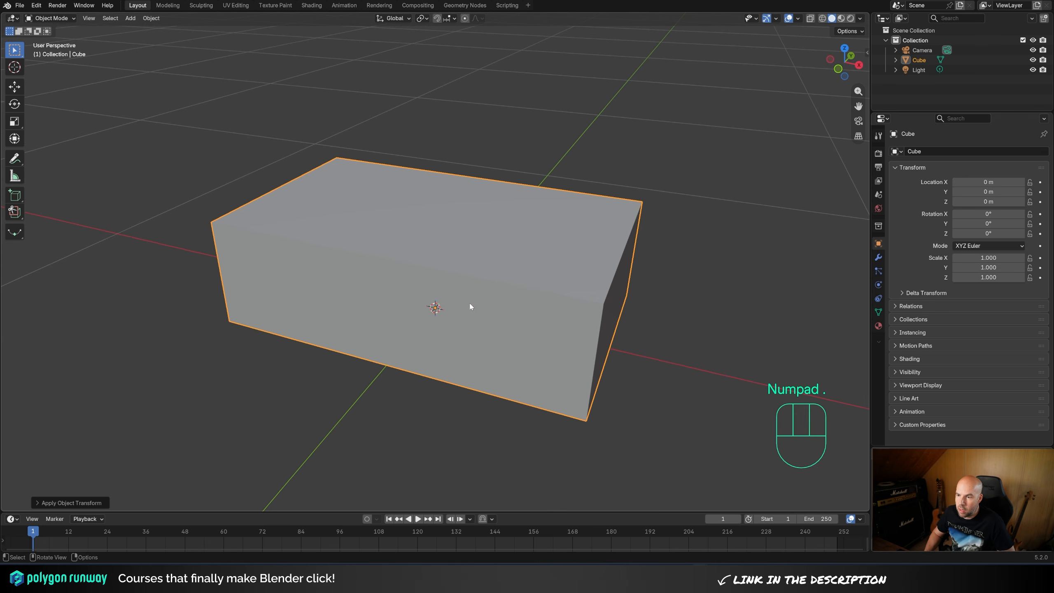
key(Tab)
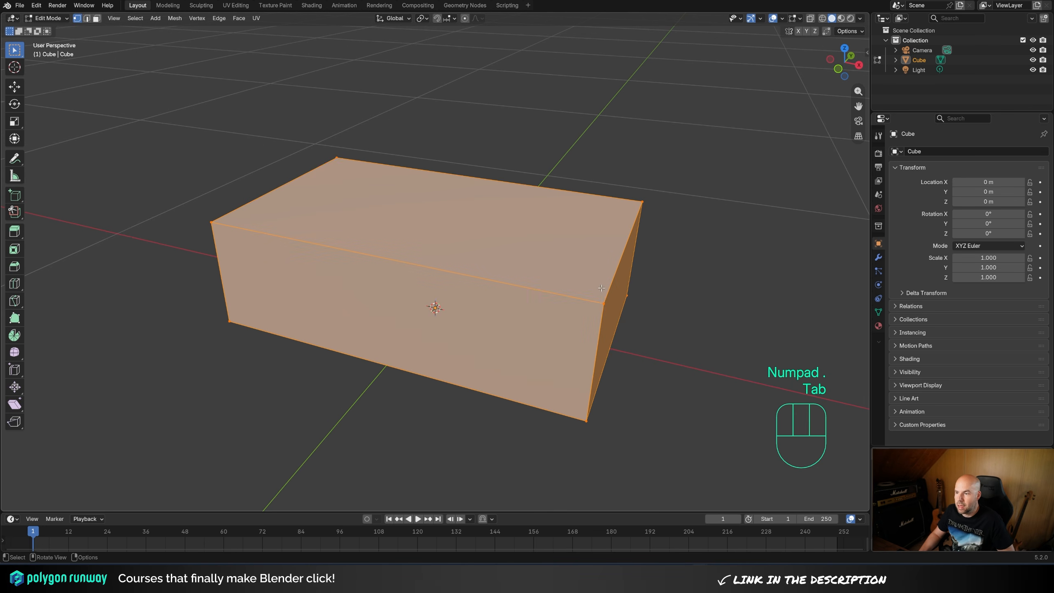
middle_drag(592, 304, 558, 369)
key(2)
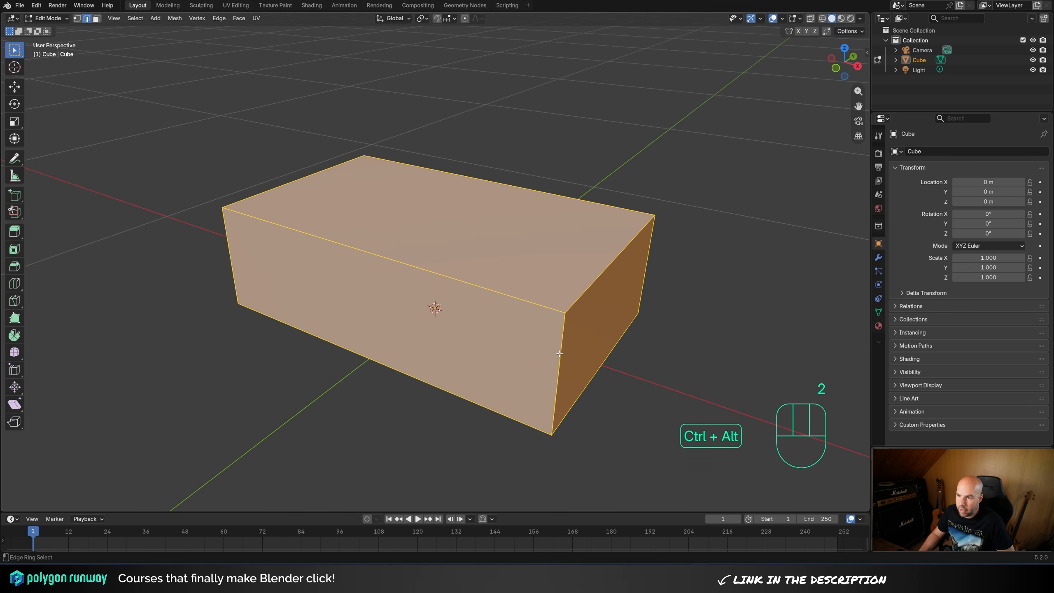
ctrl+alt+click(560, 353)
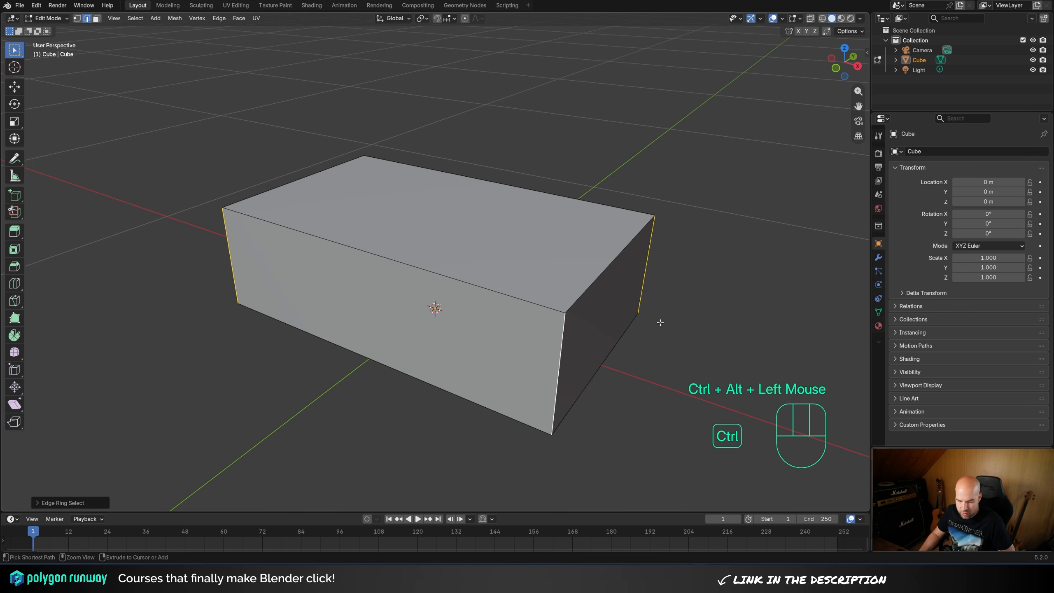
key(ctrl+b)
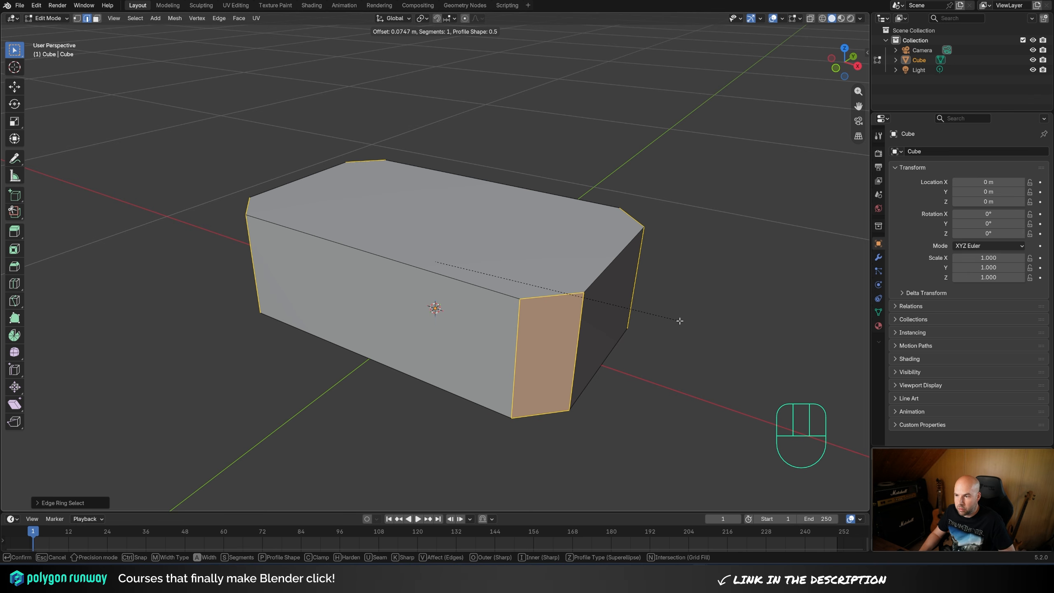
click(680, 320)
key(Tab)
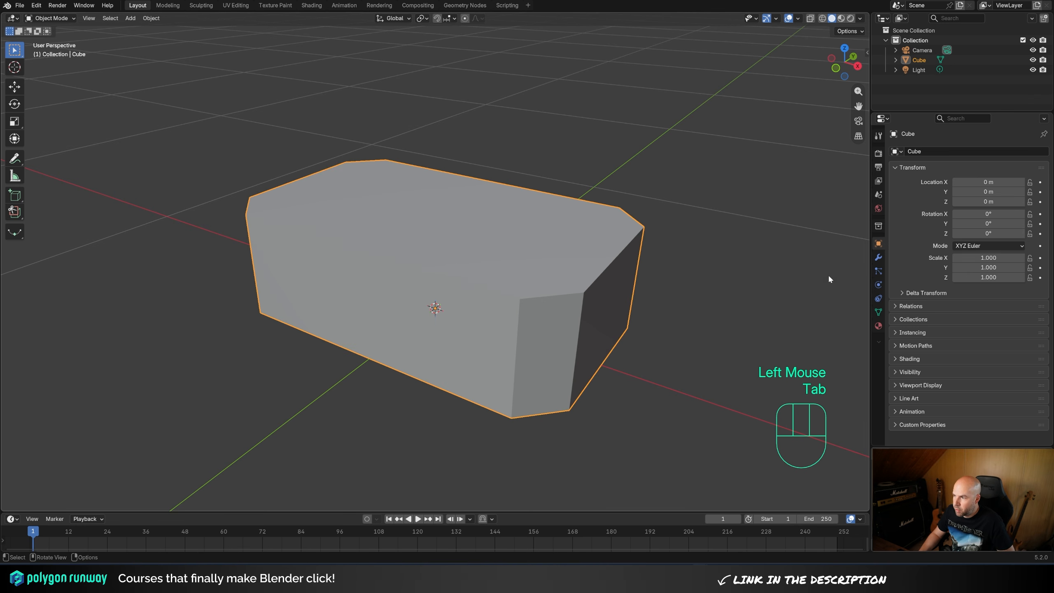
- Add a Bevel modifier to the box with 2 segments and an amount of 0.002 m
click(878, 258)
click(948, 151)
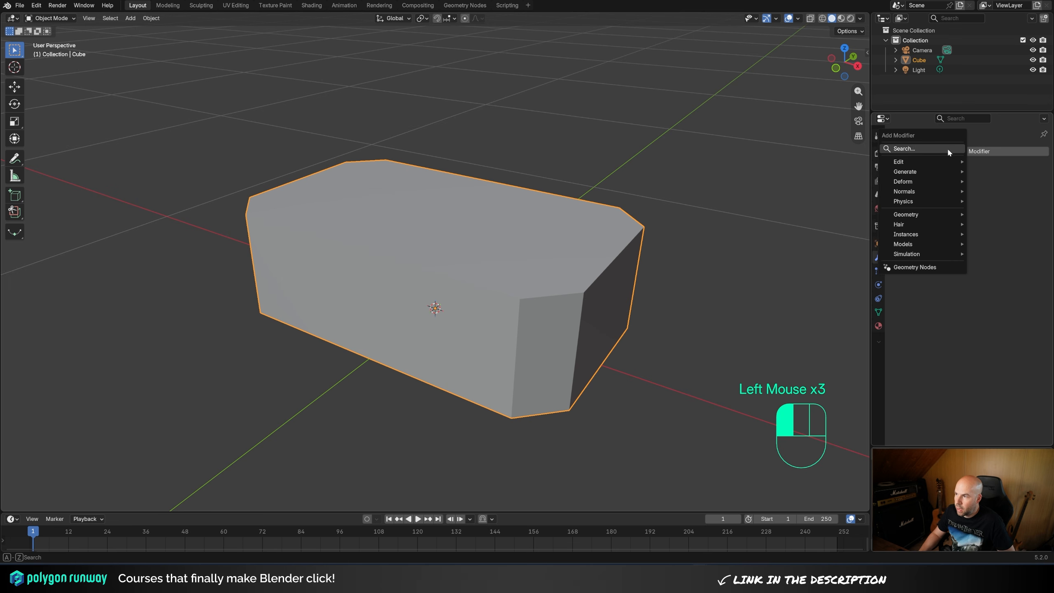
mouse_move(919, 172)
click(839, 193)
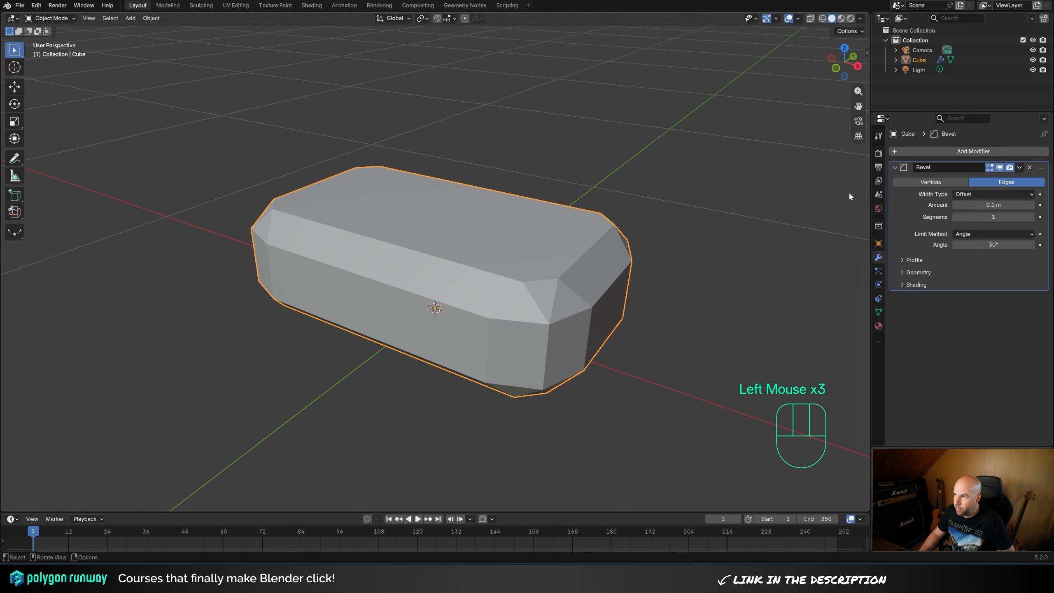
click(1032, 216)
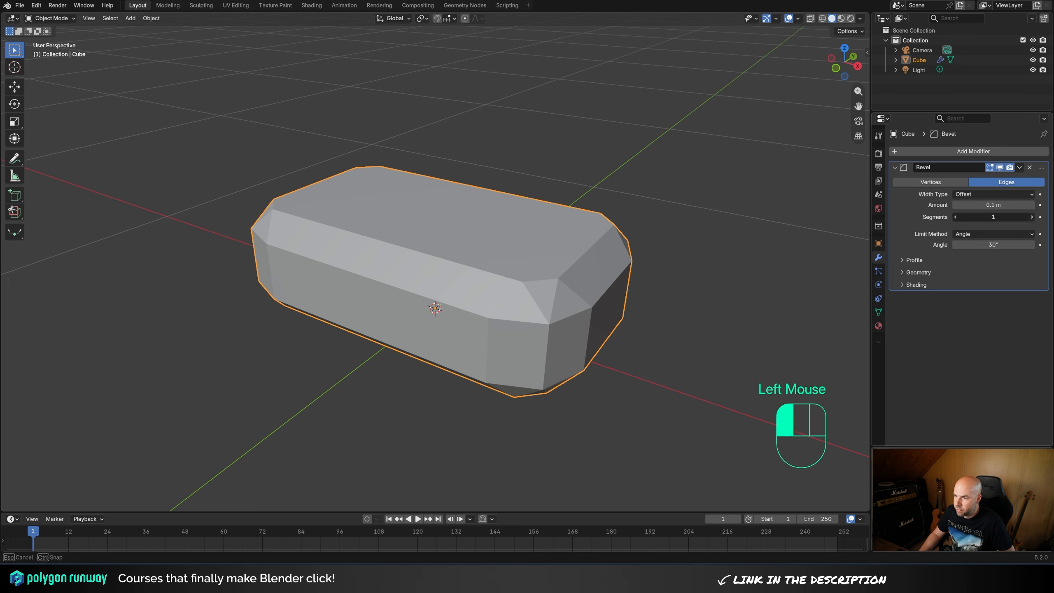
shift+drag(1003, 205, 985, 205)
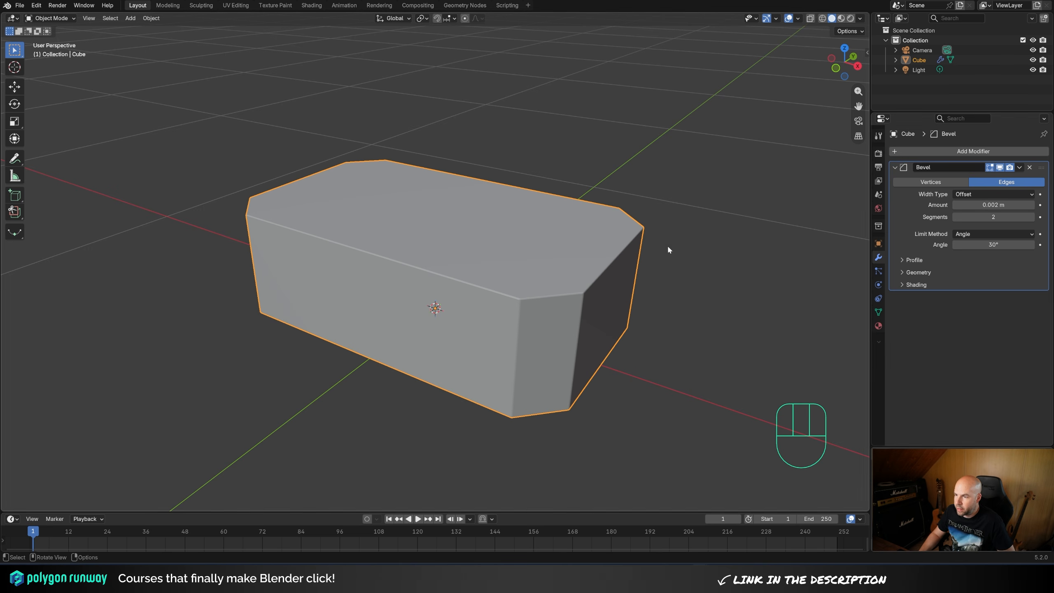
- Set the Bevel modifier's outer miter to Arc and enable Harden Normals
click(903, 274)
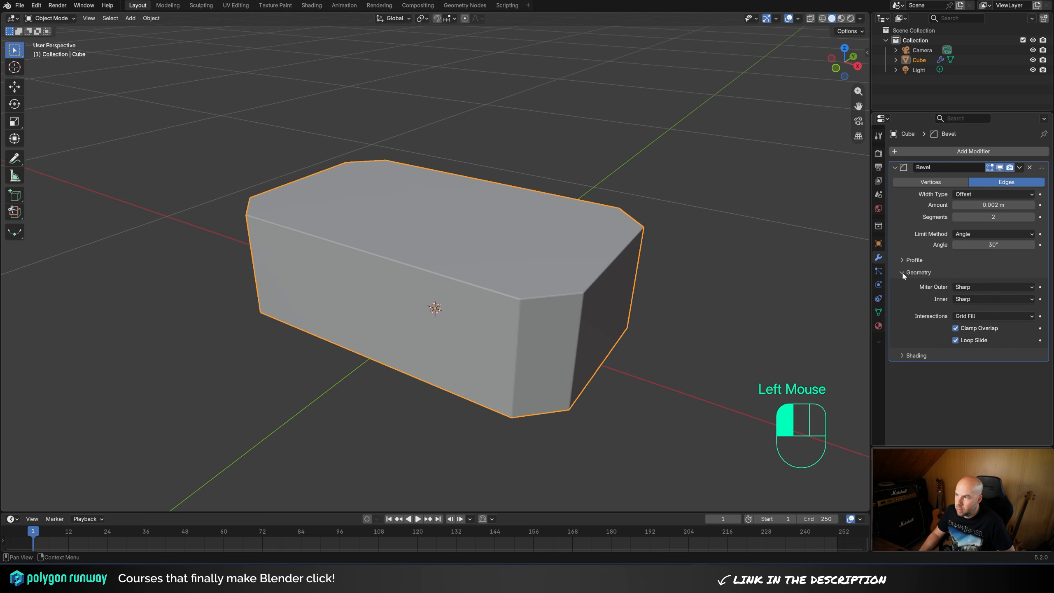
click(977, 290)
click(966, 319)
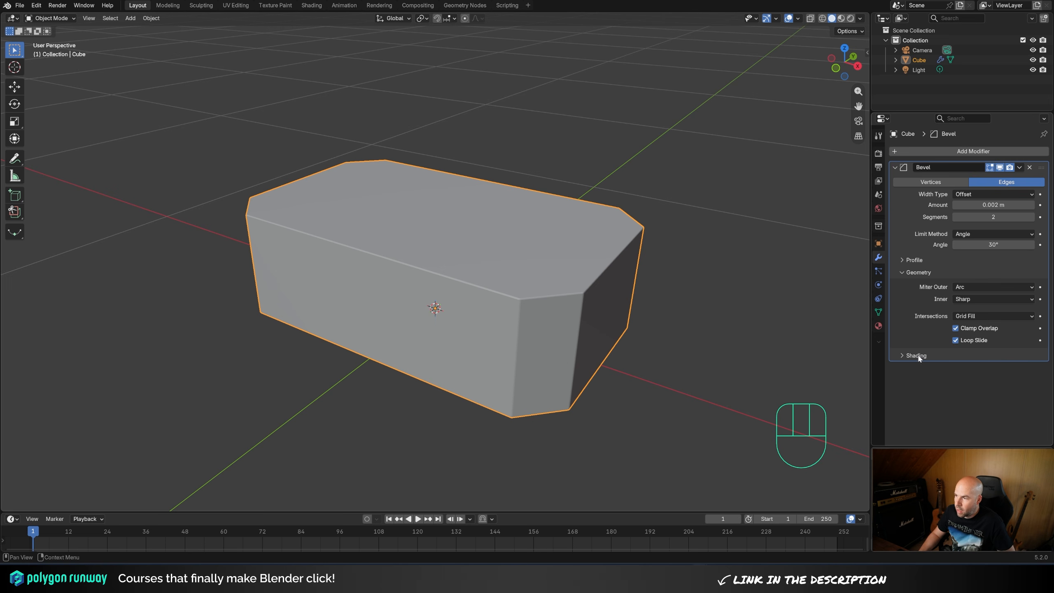
click(916, 355)
click(957, 370)
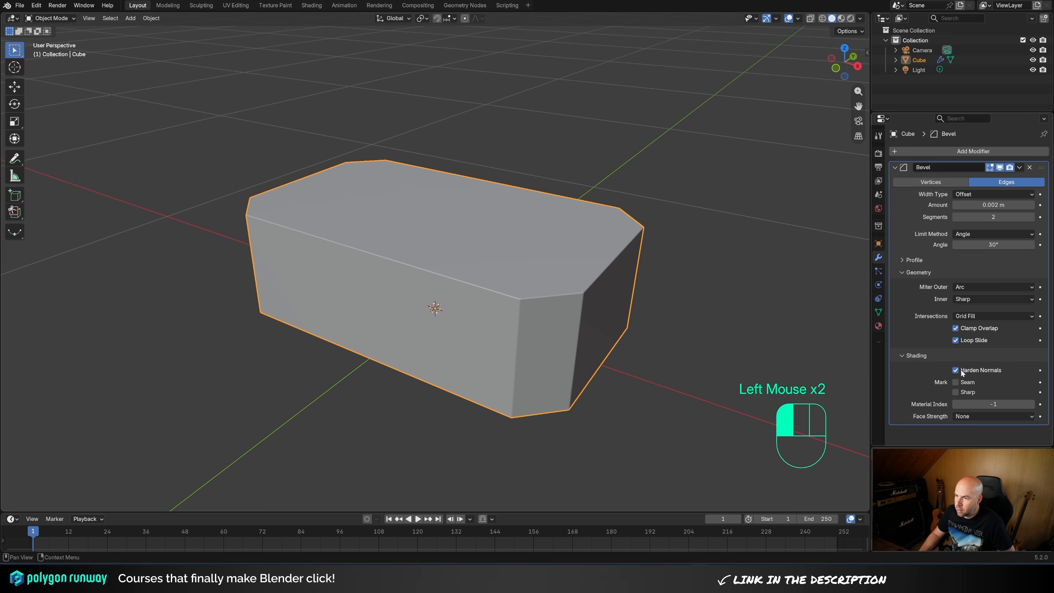
- Apply smooth shading to the beveled box and inspect its surface
right_click(500, 283)
click(496, 284)
middle_drag(504, 283, 455, 292)
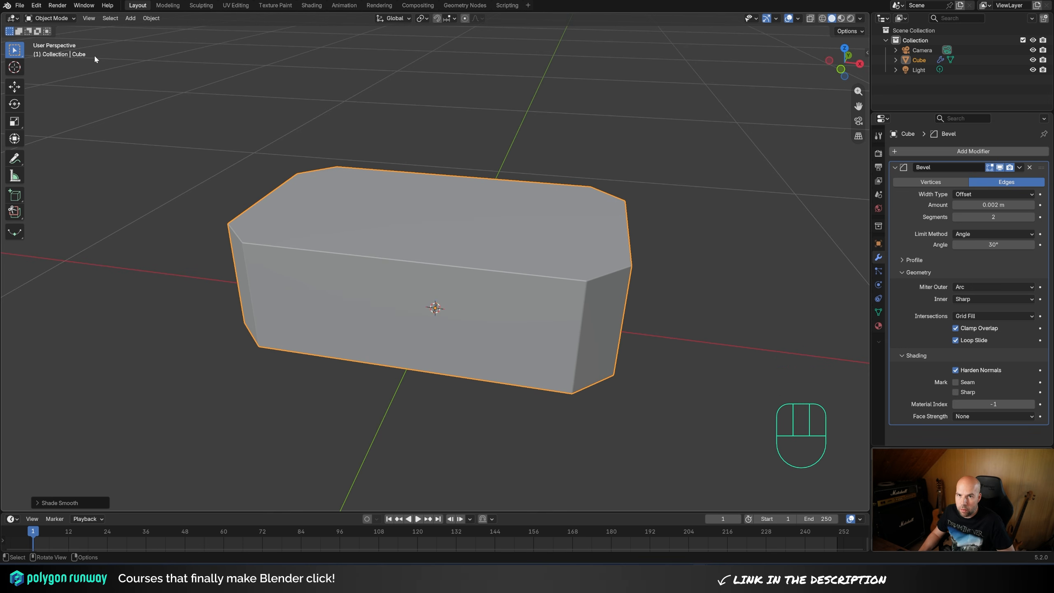
- Look up the Bool Tool in the preferences, among both the installed add-ons and the available extensions, searching for "bool"
click(36, 4)
click(71, 134)
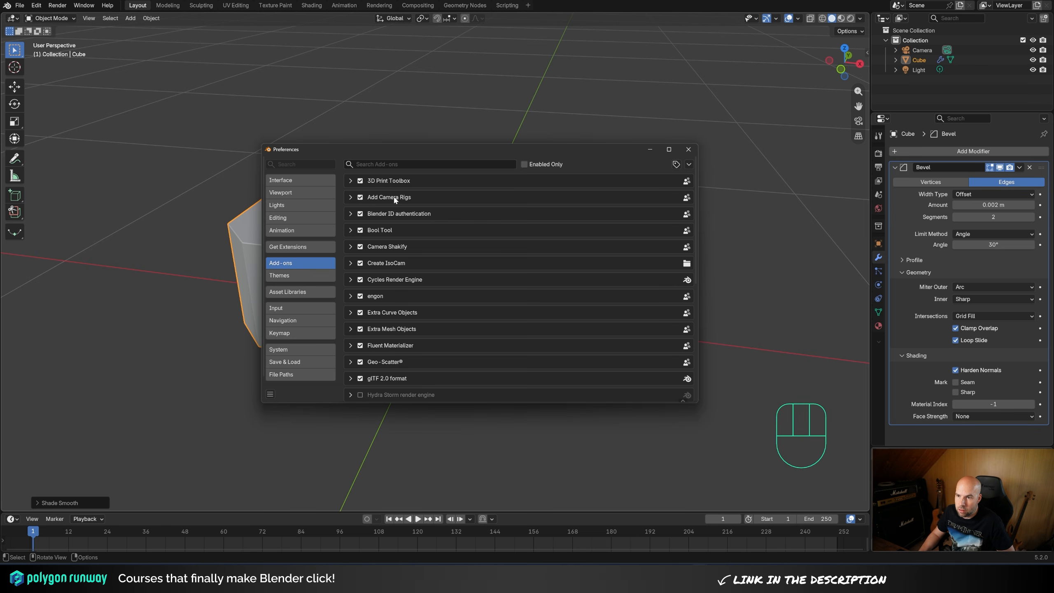
click(396, 164)
text(bool)
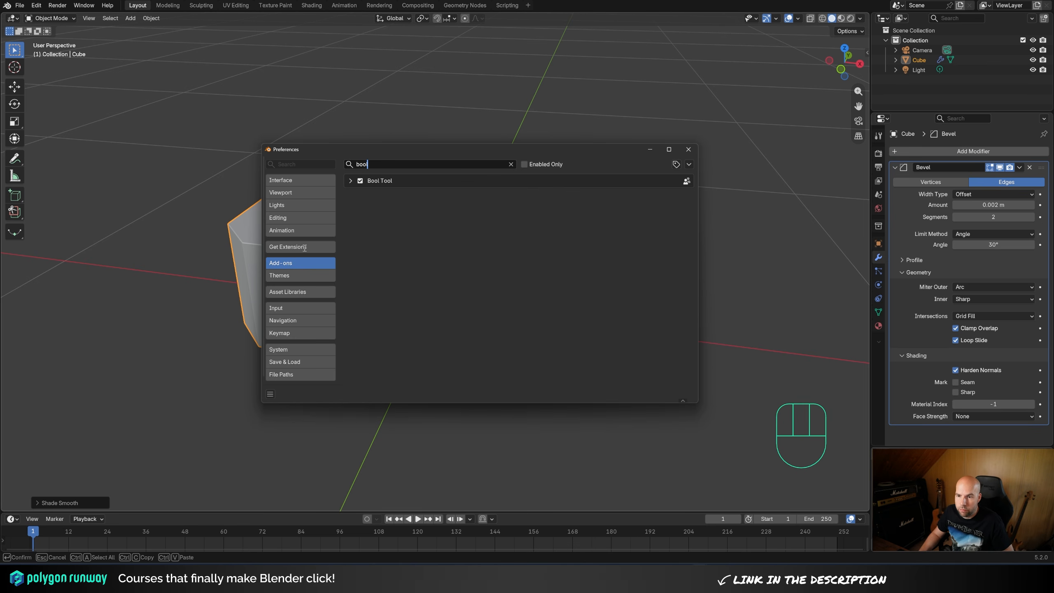
click(305, 248)
click(388, 165)
text(b)
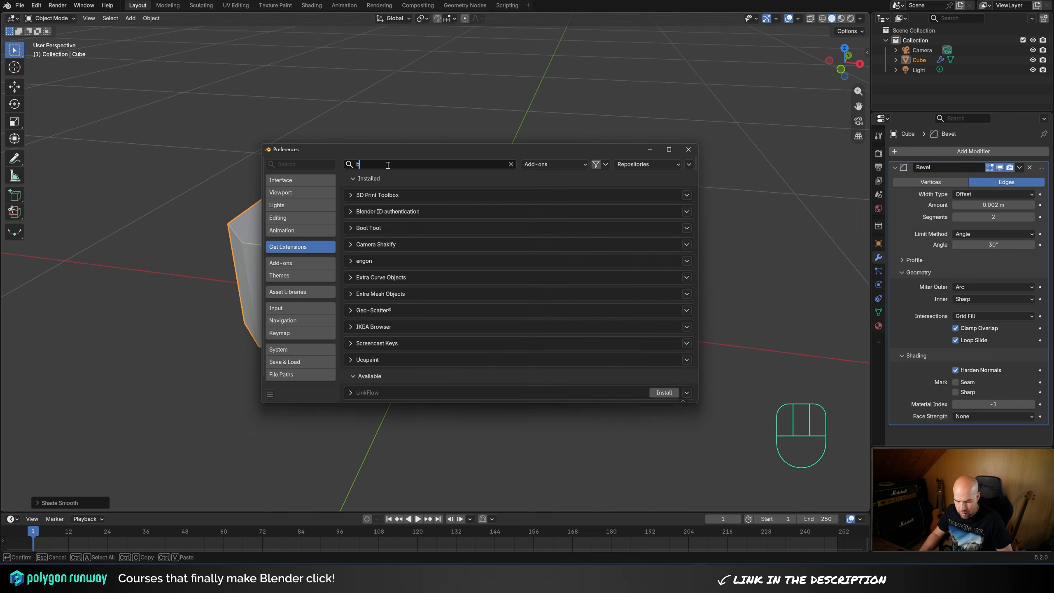
text(ool)
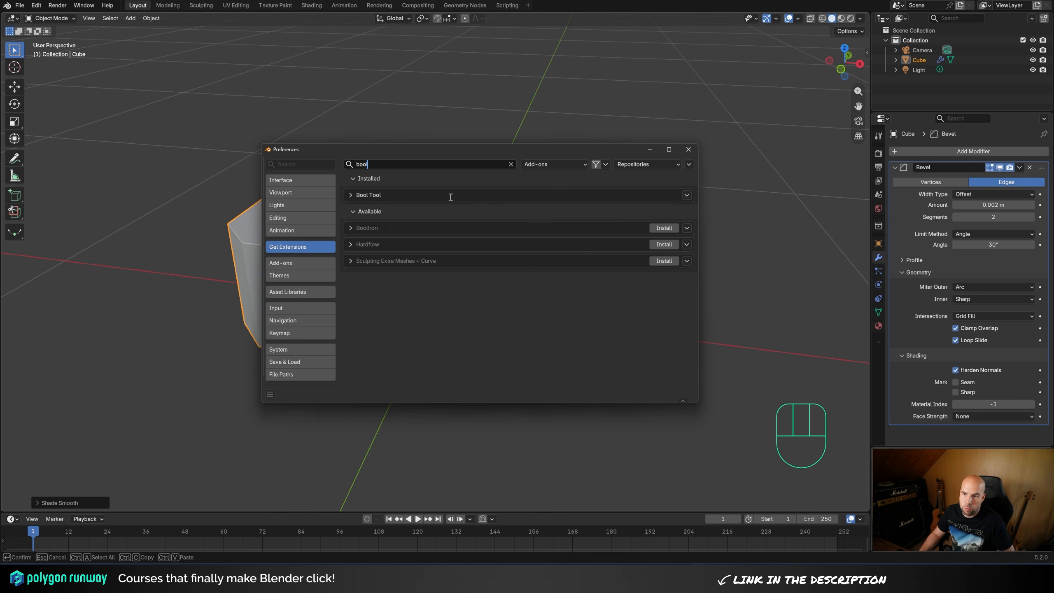
click(688, 151)
- Add a plane and raise it along Z so that it cuts through the upper half of the box
shift+middle_drag(585, 302, 495, 293)
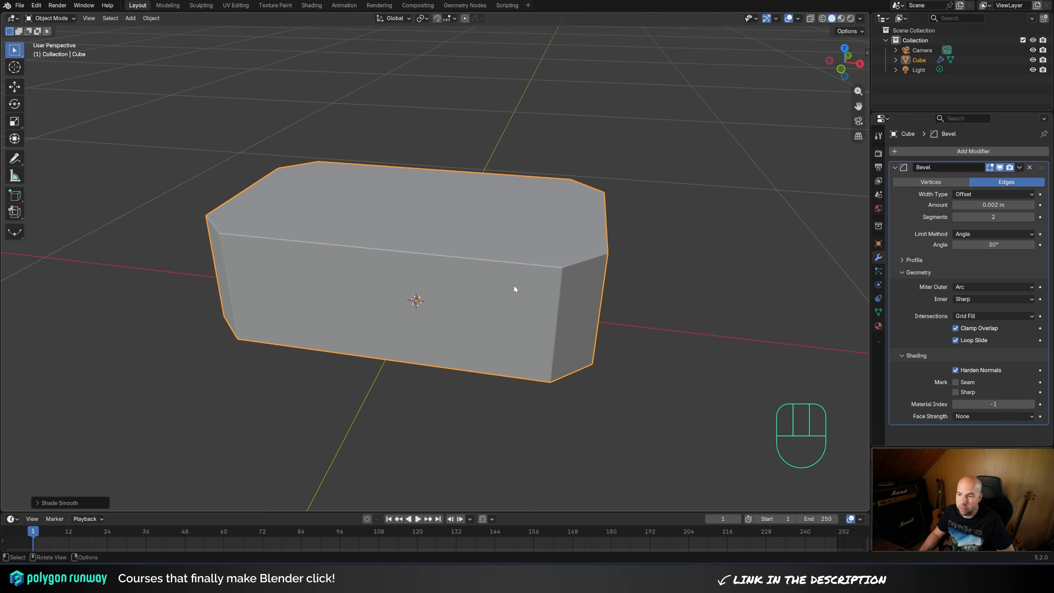
key(shift+a)
mouse_move(529, 287)
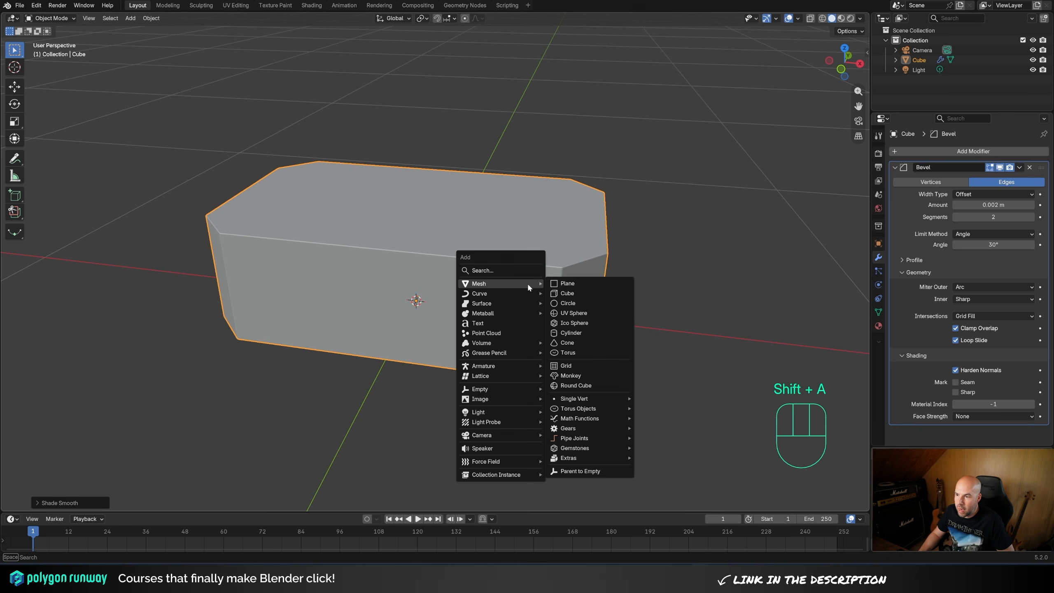
click(564, 284)
key(g)
key(z)
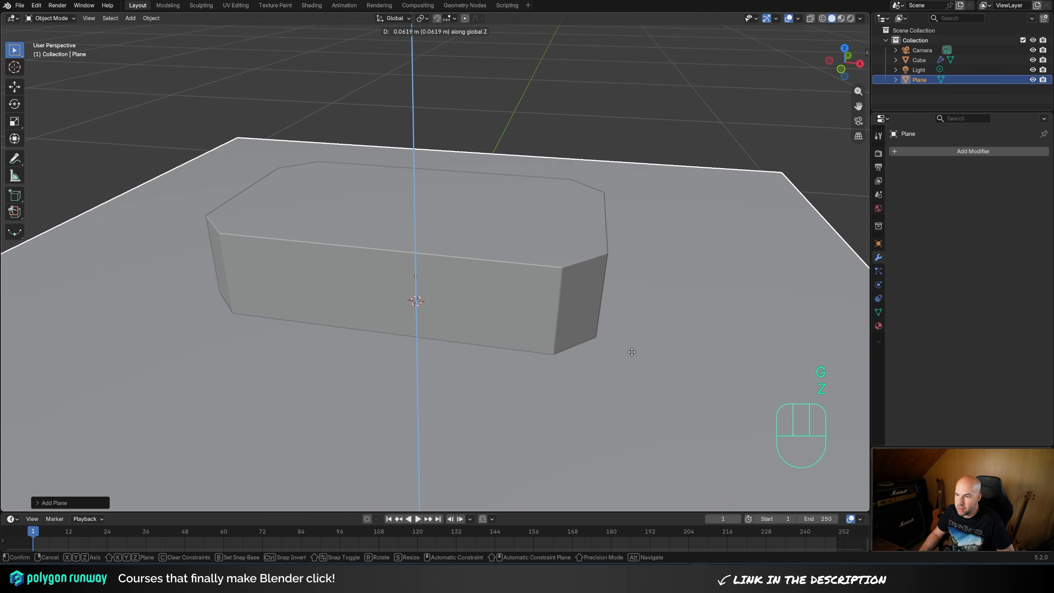
click(630, 313)
- Scale the plane's mesh to about 0.42 and extrude it upward about 0.12 m past the top of the box
key(Tab)
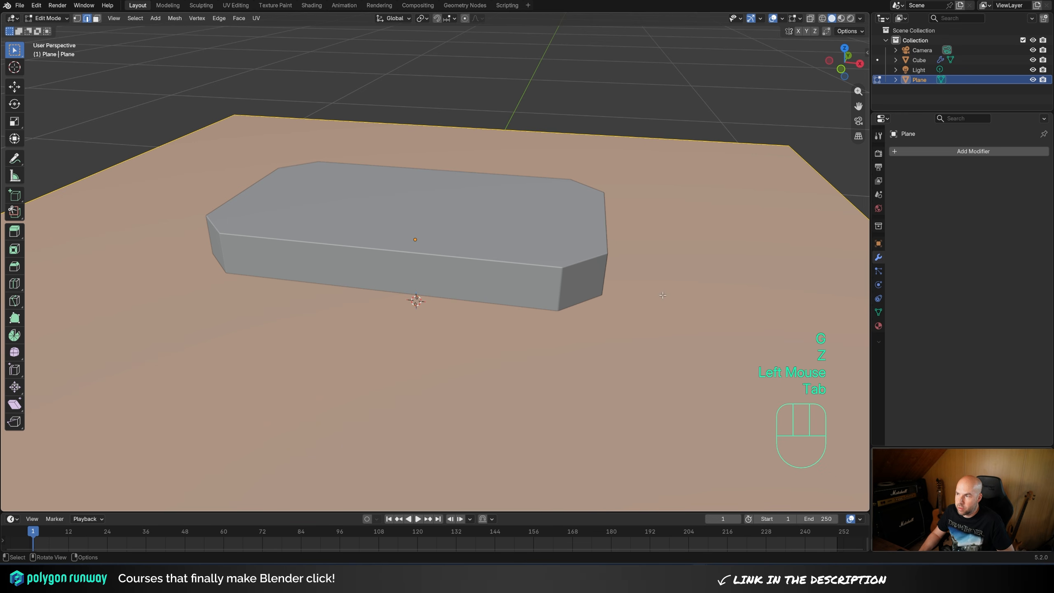
key(s)
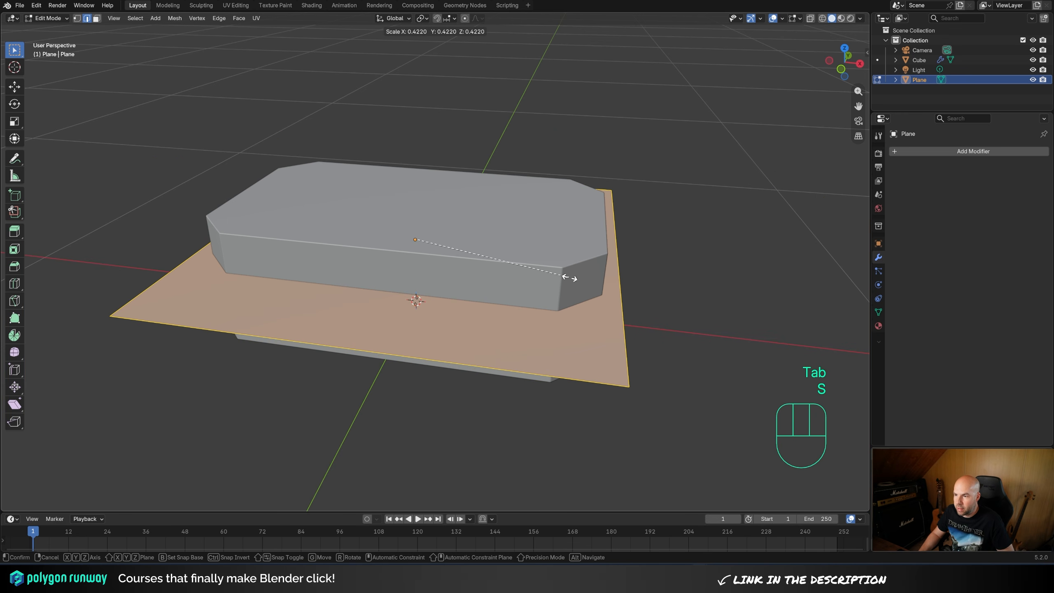
click(570, 278)
key(e)
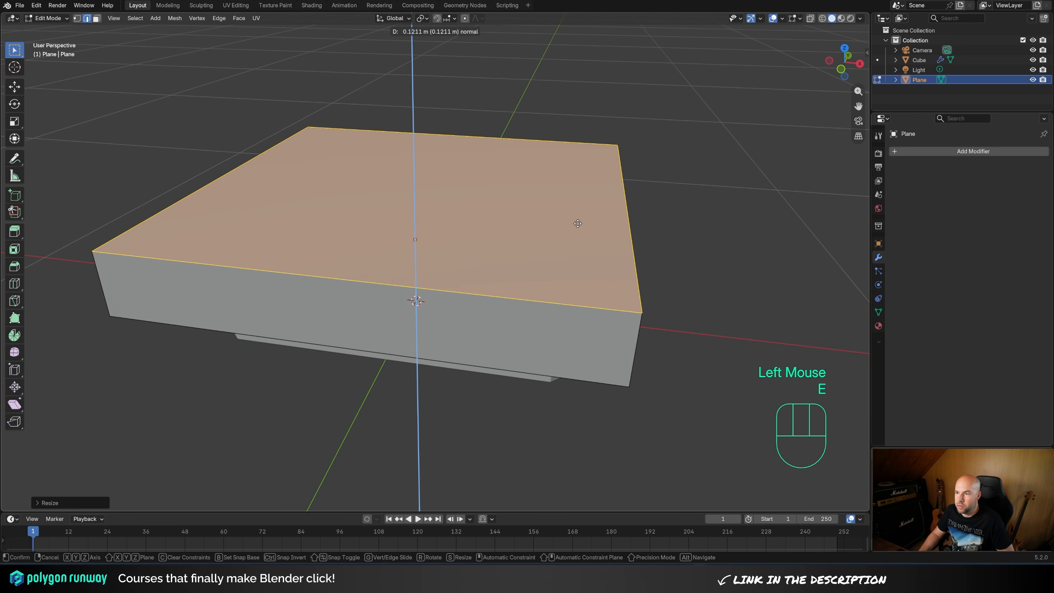
click(578, 224)
key(Tab)
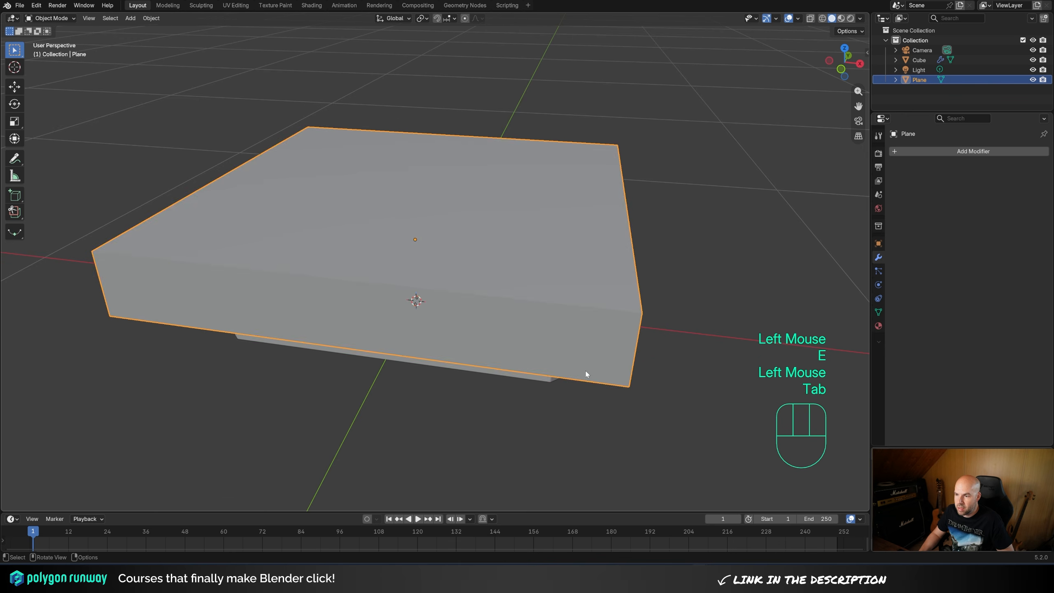
- Slice the box with the extruded plane using Bool Tool's brush Slice
middle_drag(585, 371, 534, 355)
shift+click(534, 355)
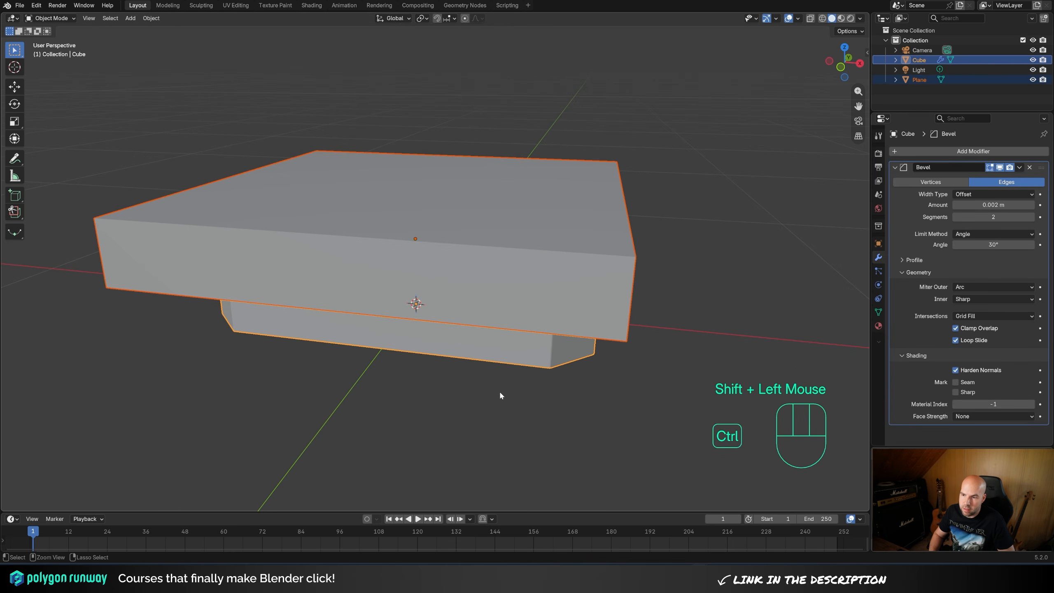
key(ctrl+KP_Divide)
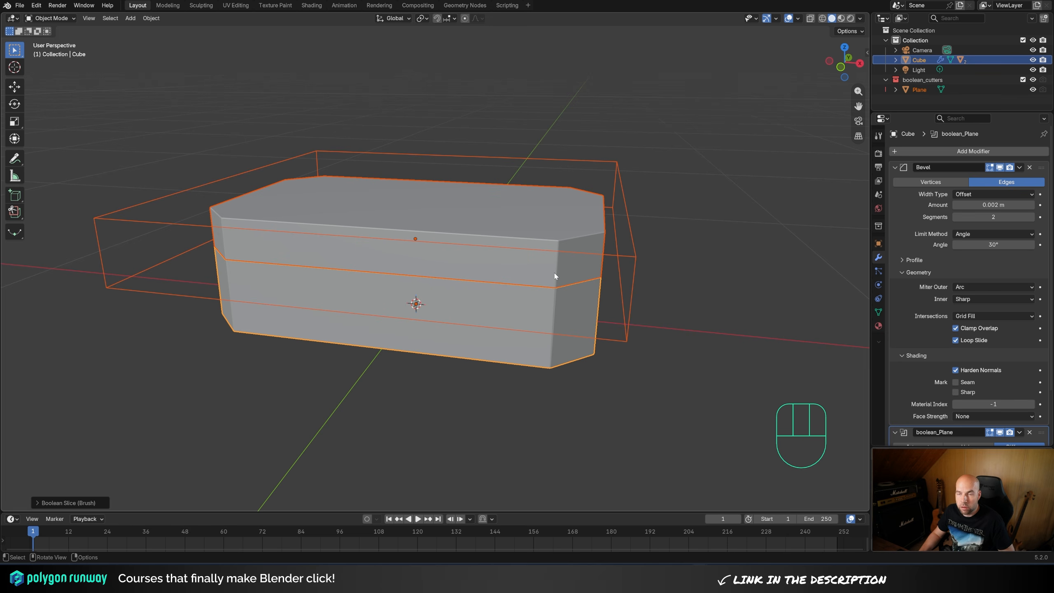
- Move the Boolean modifier above the Bevel modifier on the sliced-off upper part of the box
double_click(545, 291)
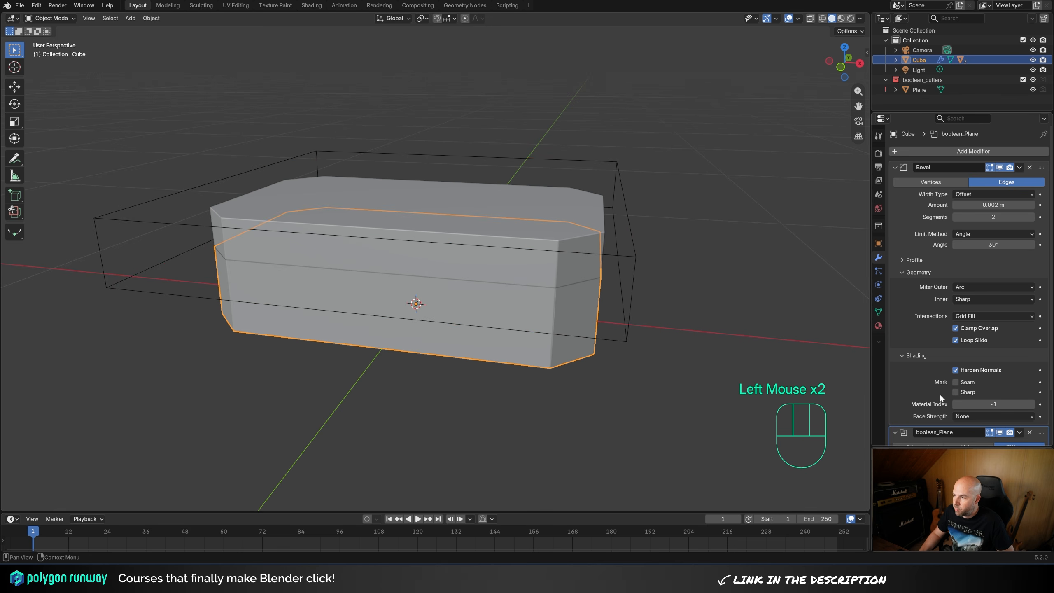
scroll(932, 400, down, 3)
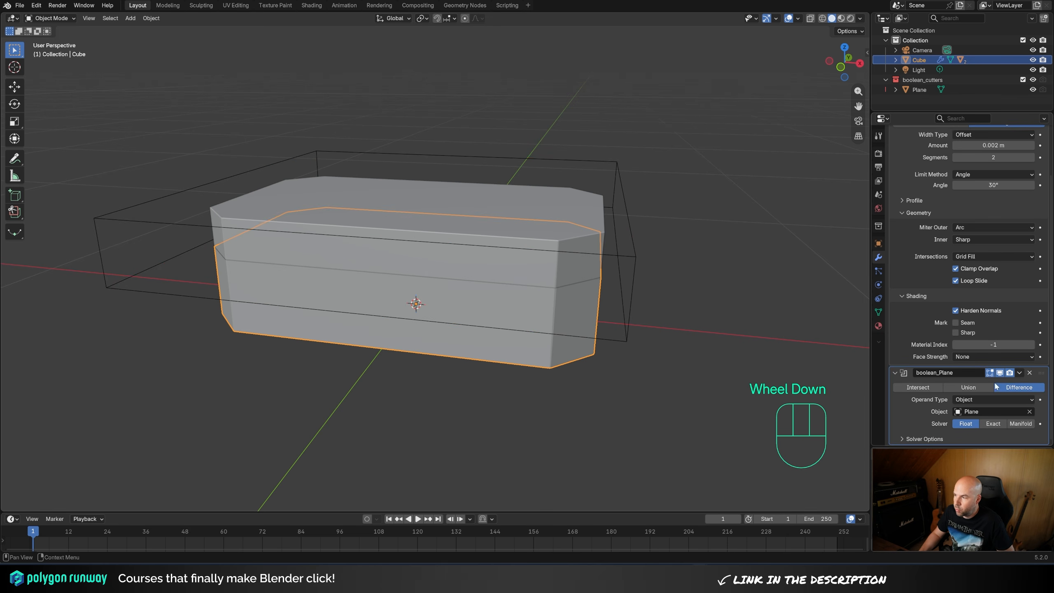
click(918, 387)
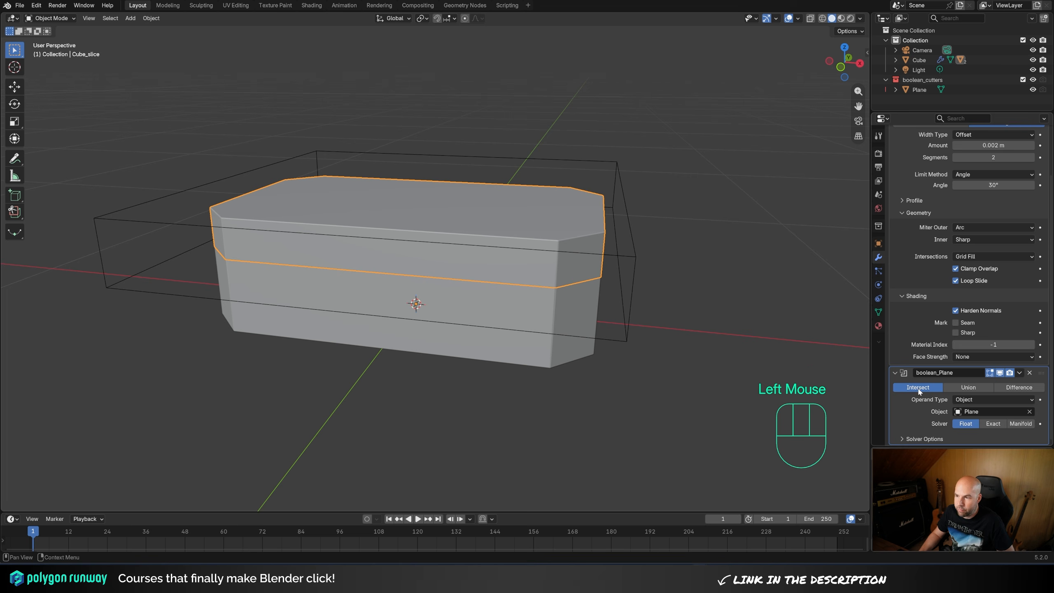
scroll(902, 194, up, 2)
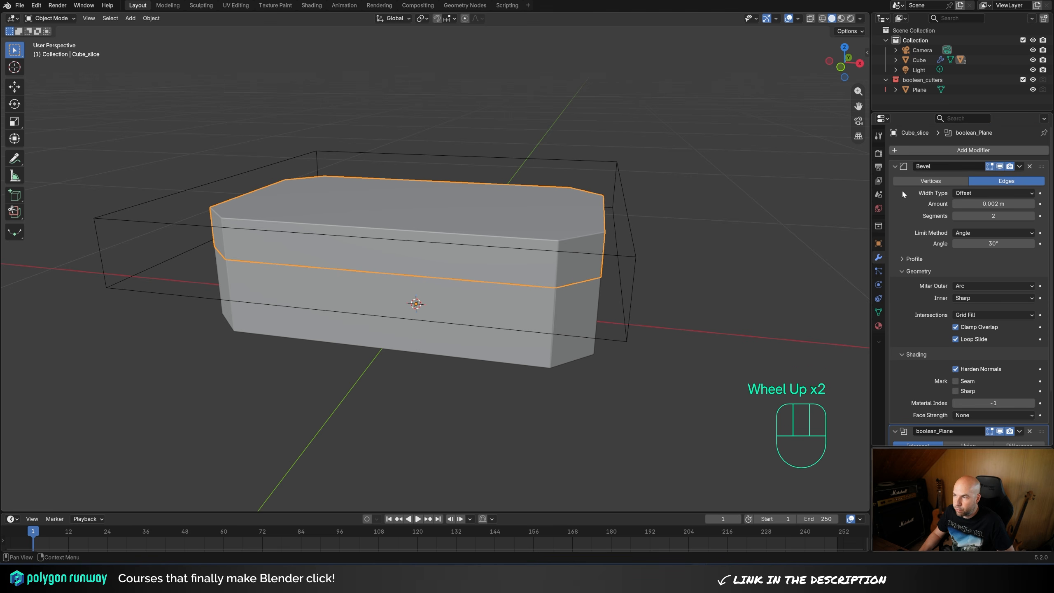
click(895, 166)
drag(1042, 183, 1041, 160)
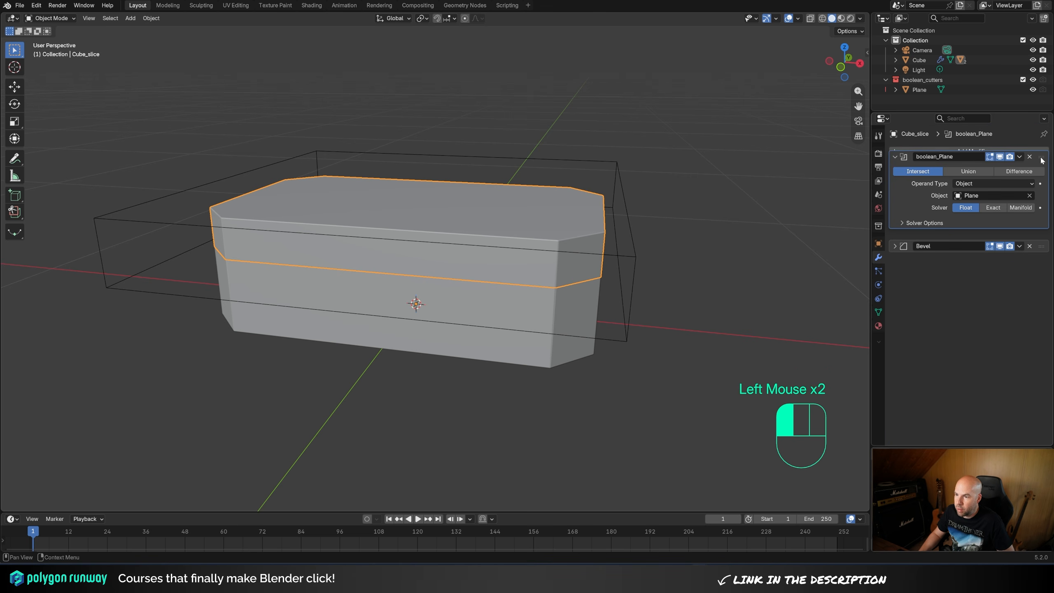
- Move the Boolean modifier above the Bevel modifier on the lower part of the box
scroll(513, 285, up, 2)
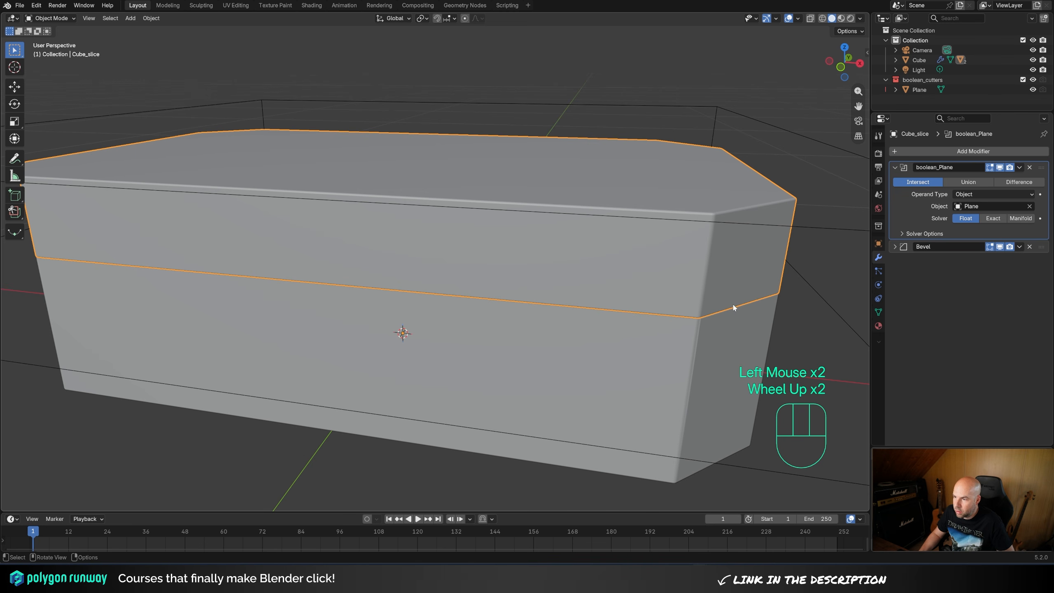
scroll(673, 335, down, 1)
click(574, 308)
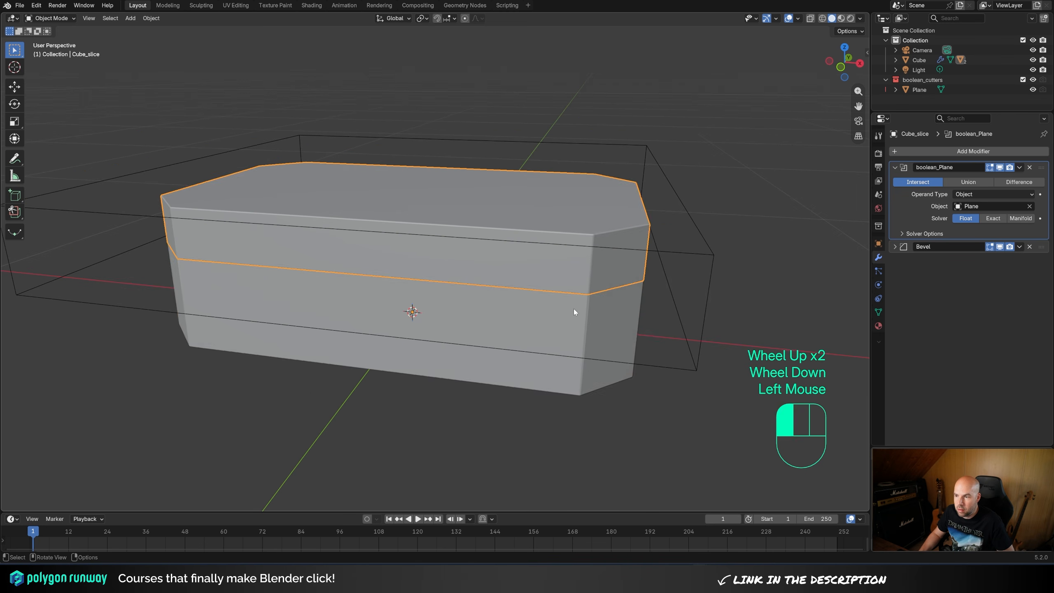
click(895, 167)
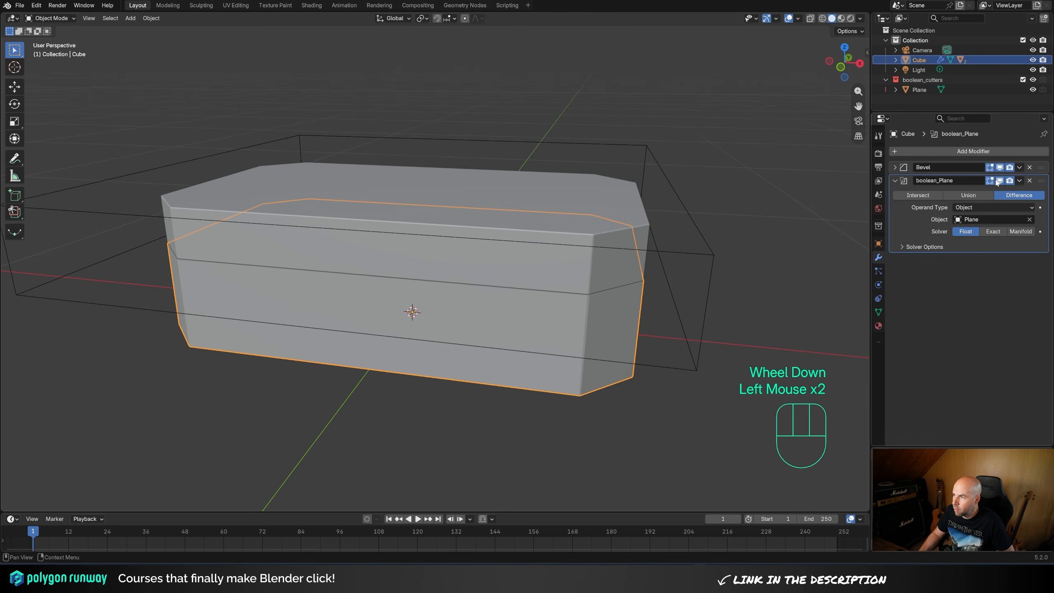
drag(909, 167, 908, 247)
scroll(362, 318, up, 1)
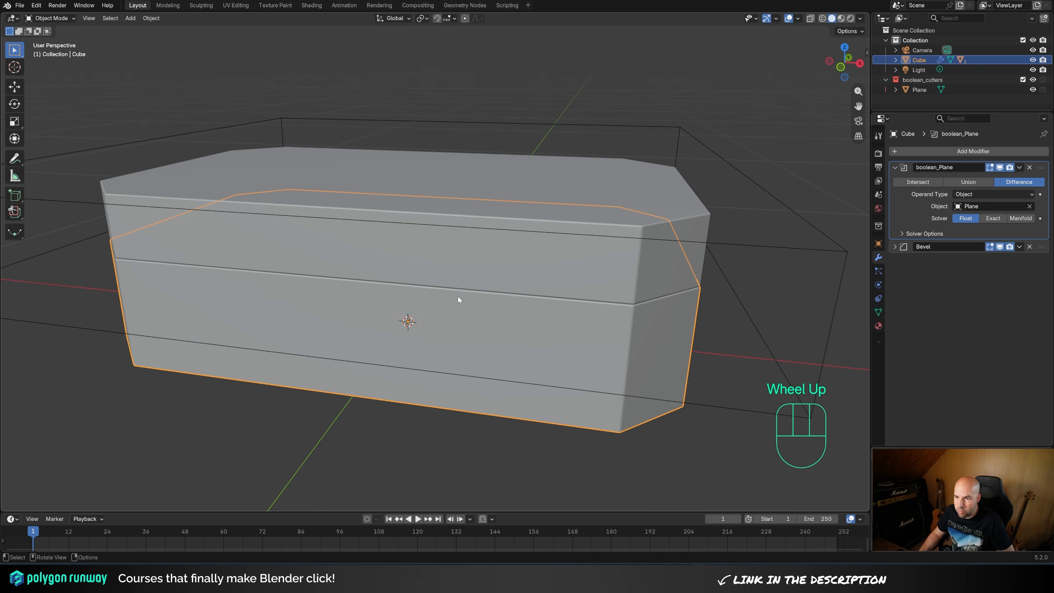
scroll(457, 297, down, 1)
middle_drag(458, 297, 443, 330)
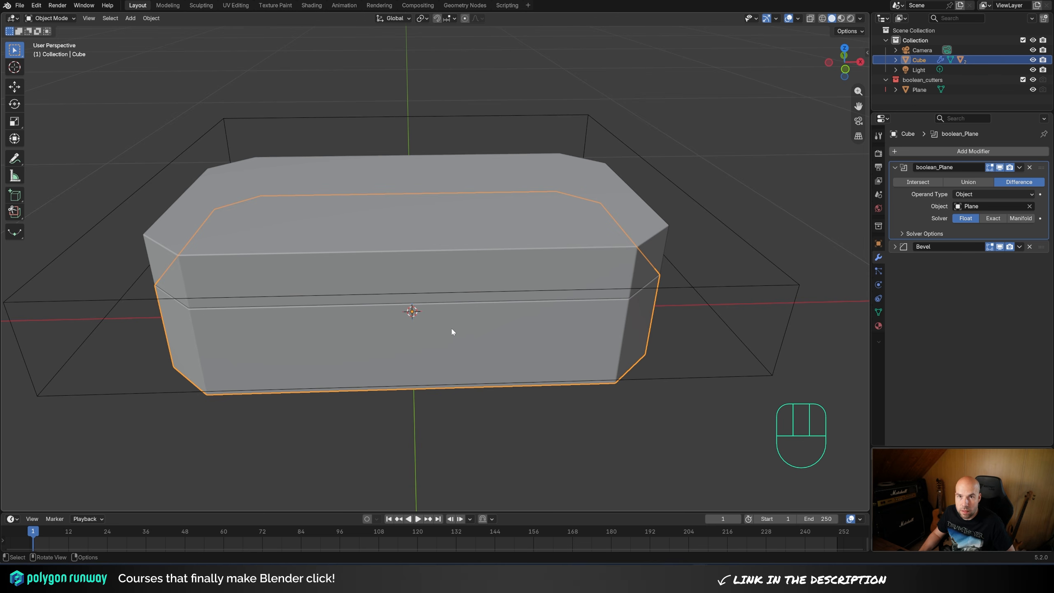
- Snap the 3D cursor to the centre of the lower box mesh's long front face
scroll(446, 333, down, 2)
key(Tab)
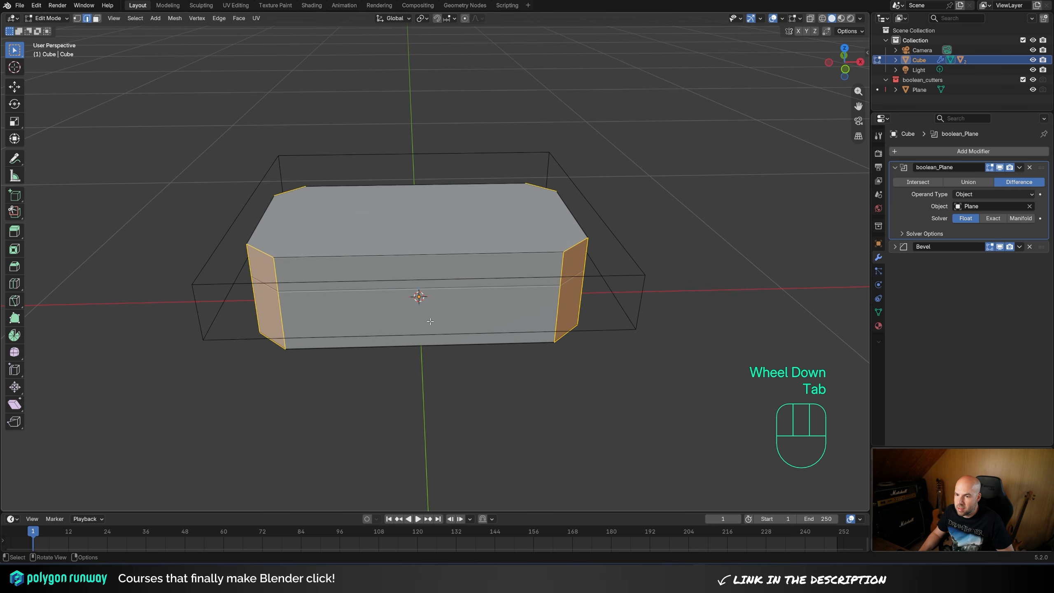
key(3)
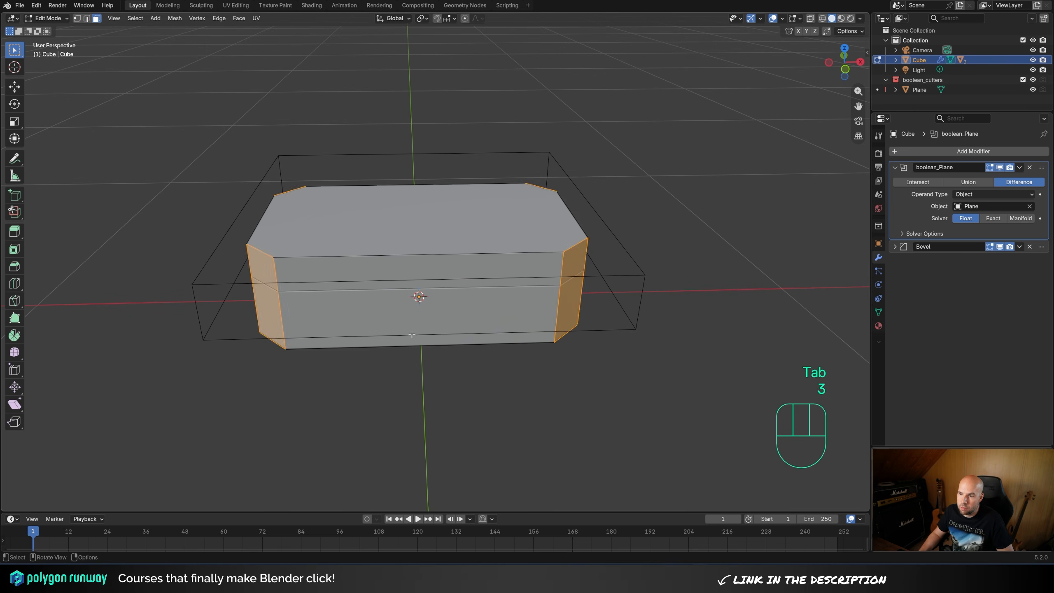
click(502, 258)
key(shift+s)
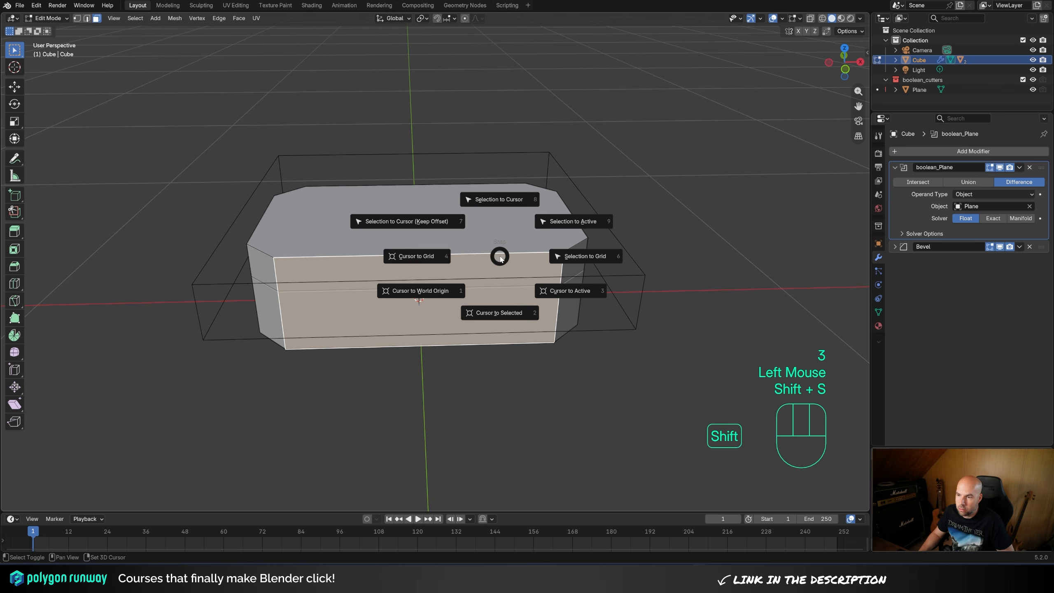
click(497, 318)
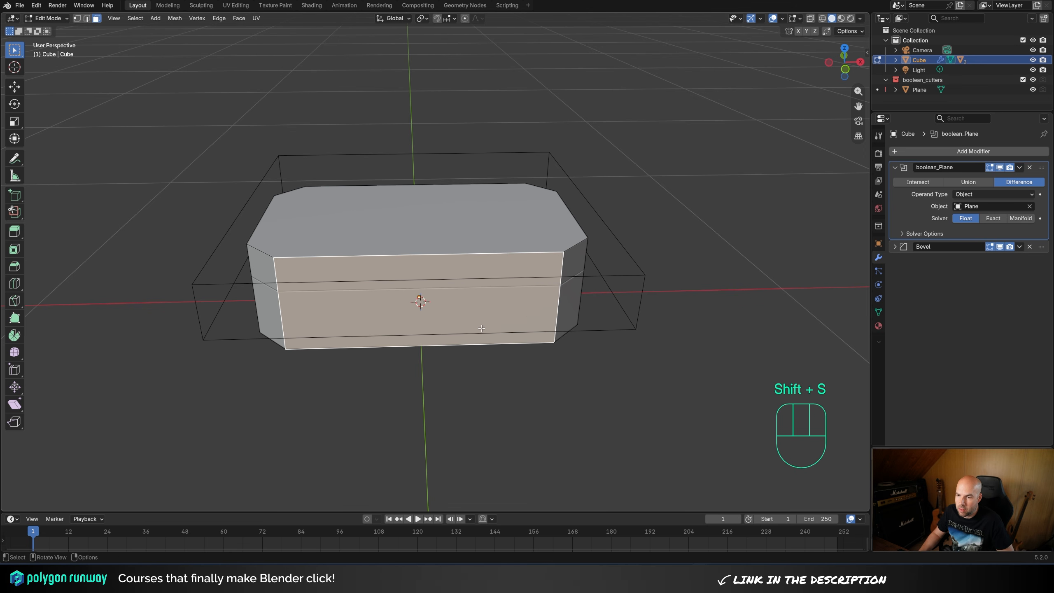
- Add a plane at the 3D cursor and scale its mesh to about 0.2
key(Tab)
key(shift+a)
mouse_move(487, 328)
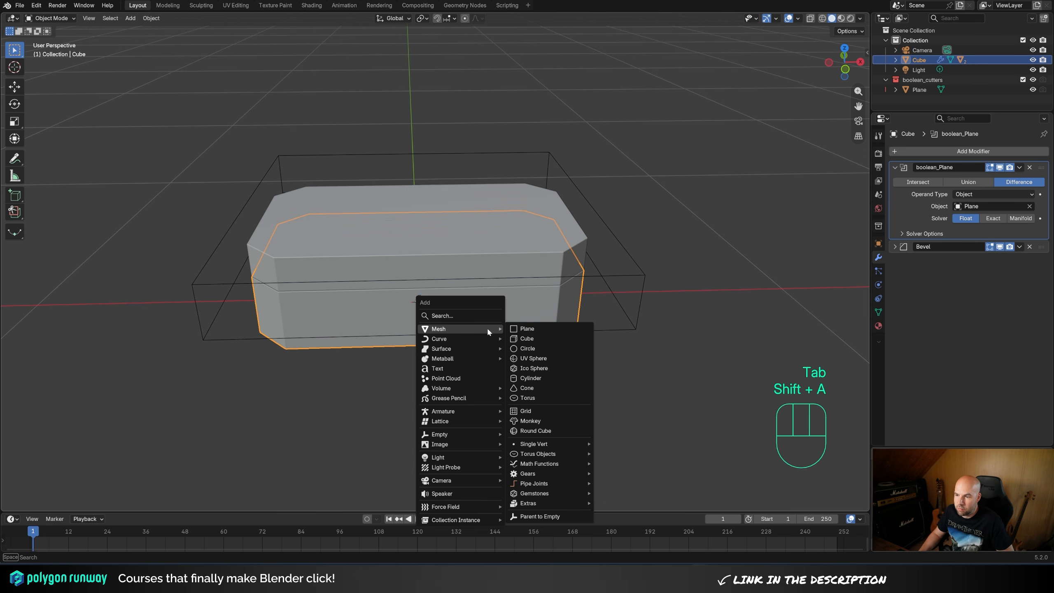
click(537, 327)
key(Tab)
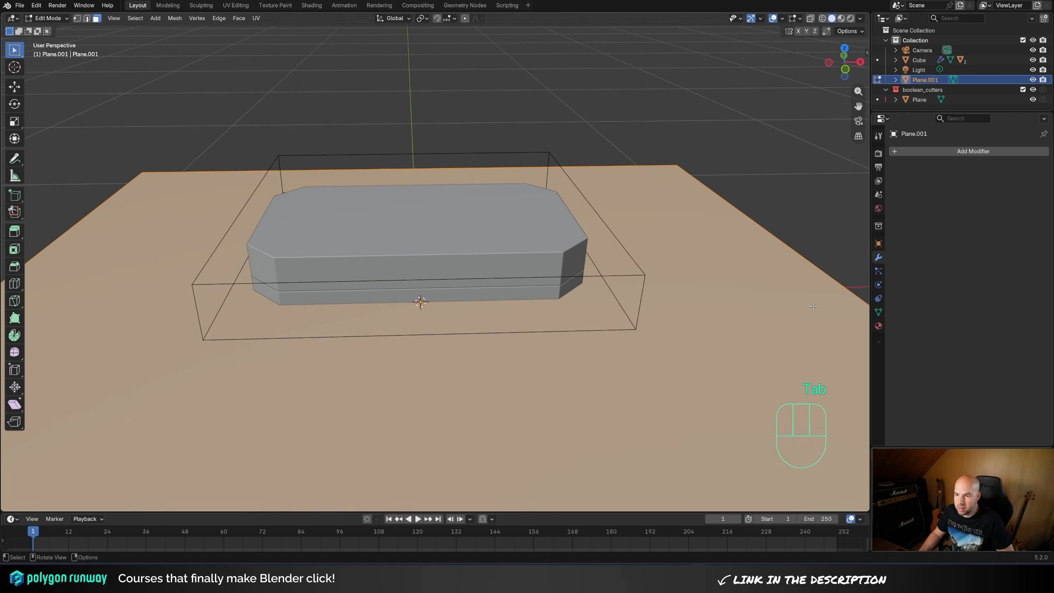
key(s)
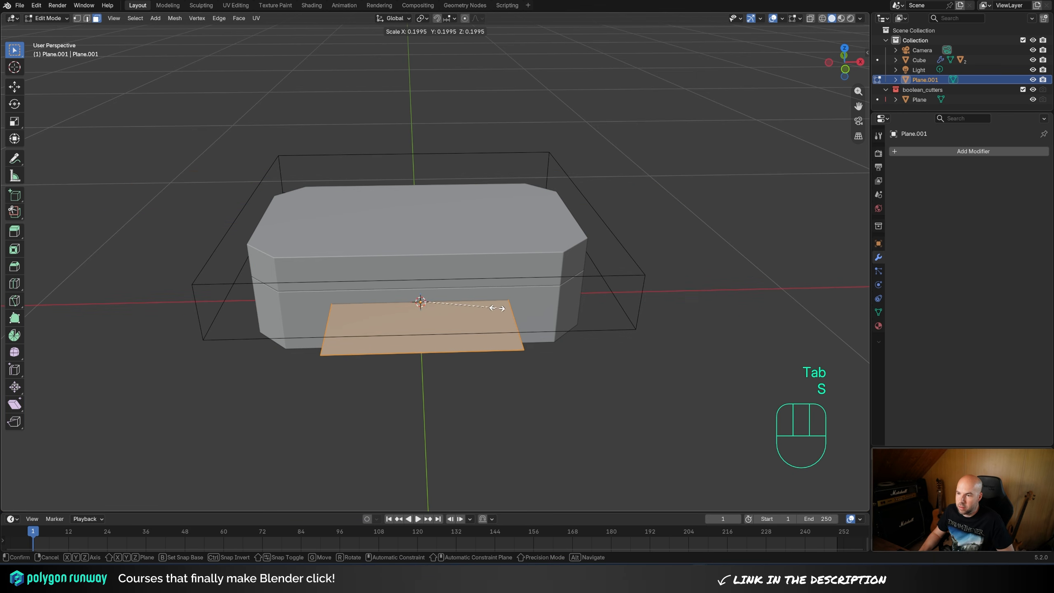
click(491, 310)
- Rotate the new plane's mesh 90° about X and scale it along X by about 1.36
key(r)
key(x)
key(KP_9)
key(KP_0)
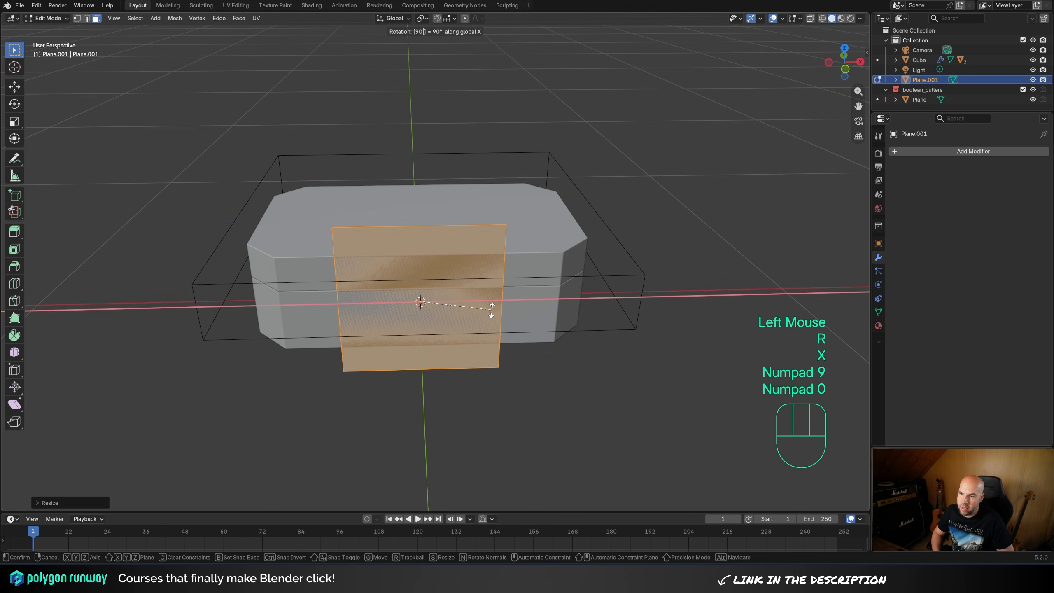
key(KP_Enter)
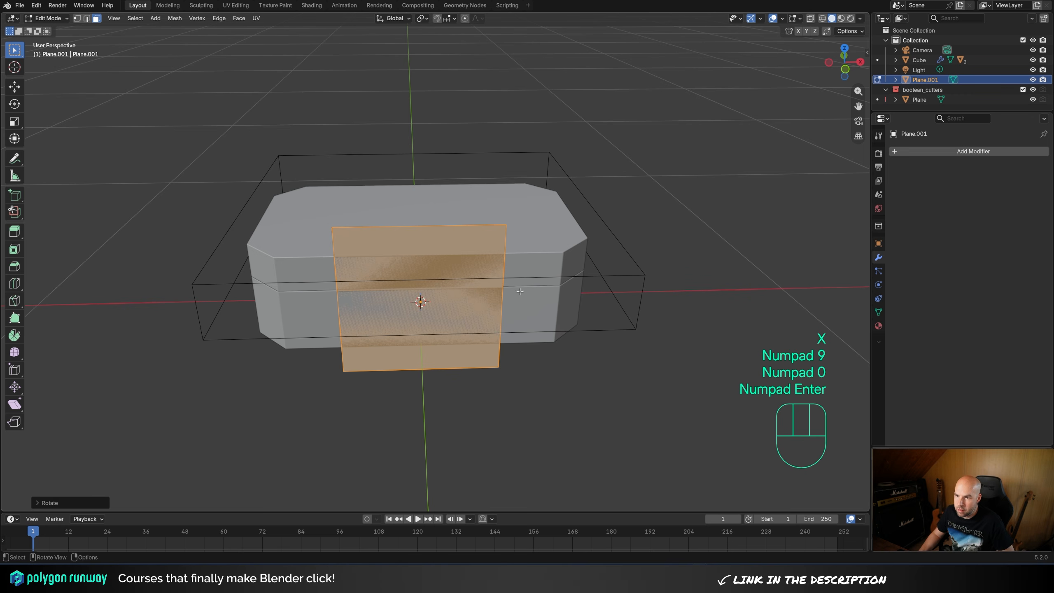
key(s)
key(x)
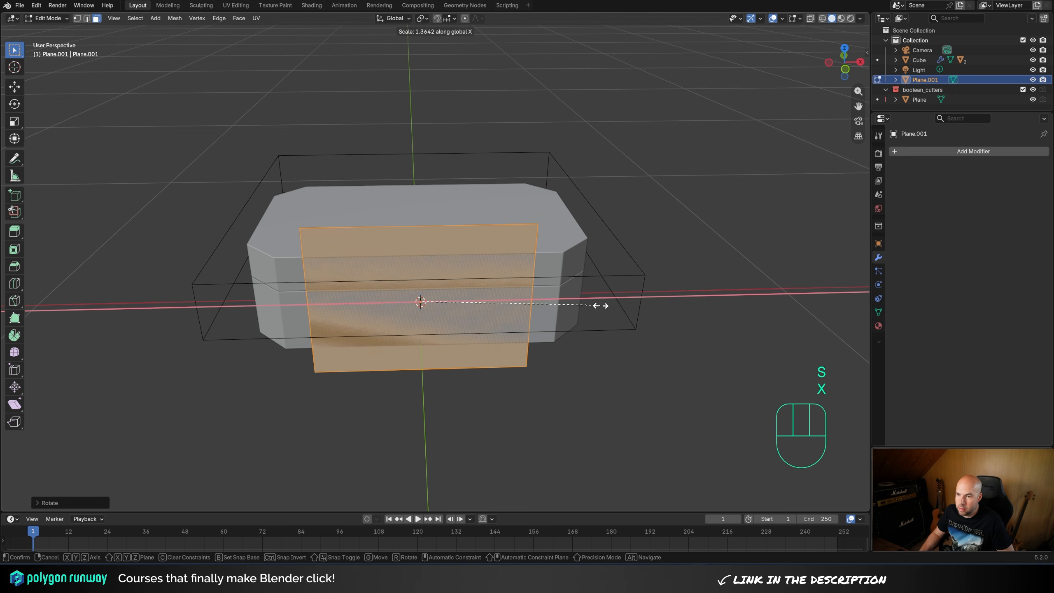
click(601, 303)
- Move the upright plane along Y to just outside the box's front face and extrude it about 0.04 m into the box
middle_drag(582, 283, 460, 301)
key(g)
key(y)
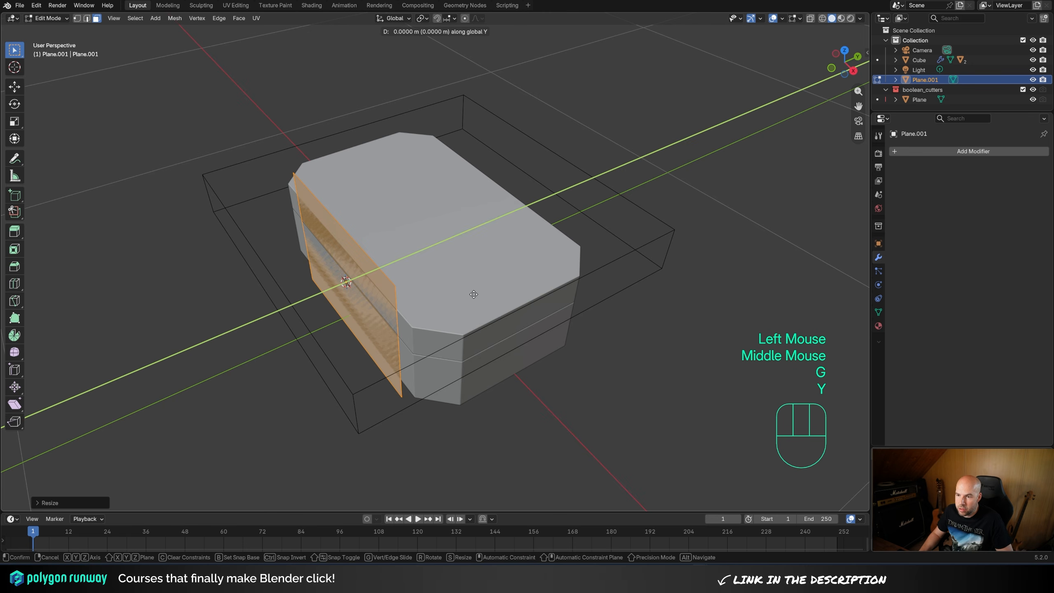
shift+click(446, 298)
key(e)
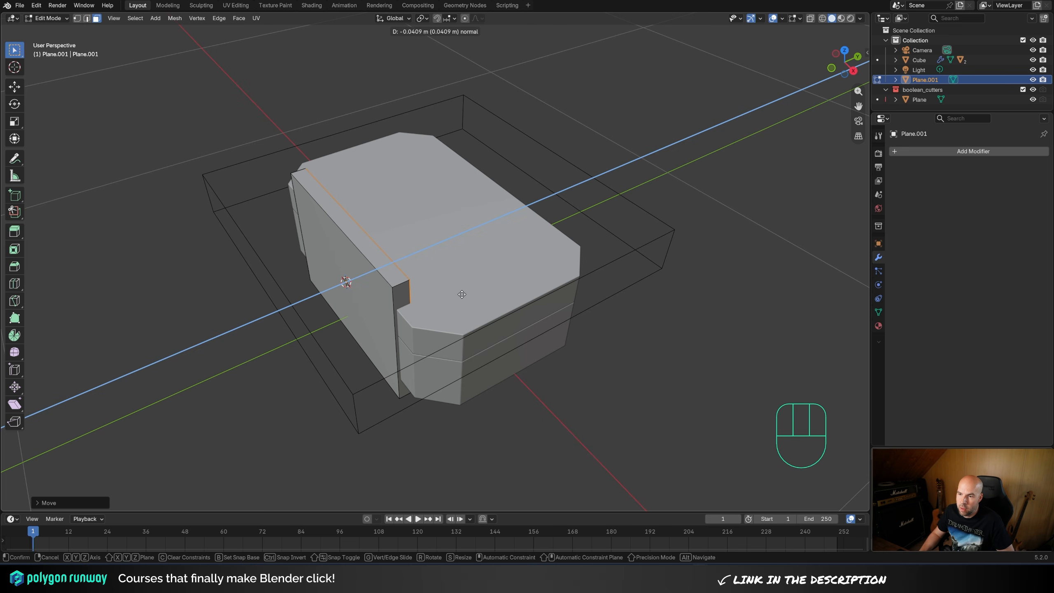
click(462, 294)
- Taper the cutter by scaling its extruded inner face along X to about 0.85
key(s)
key(x)
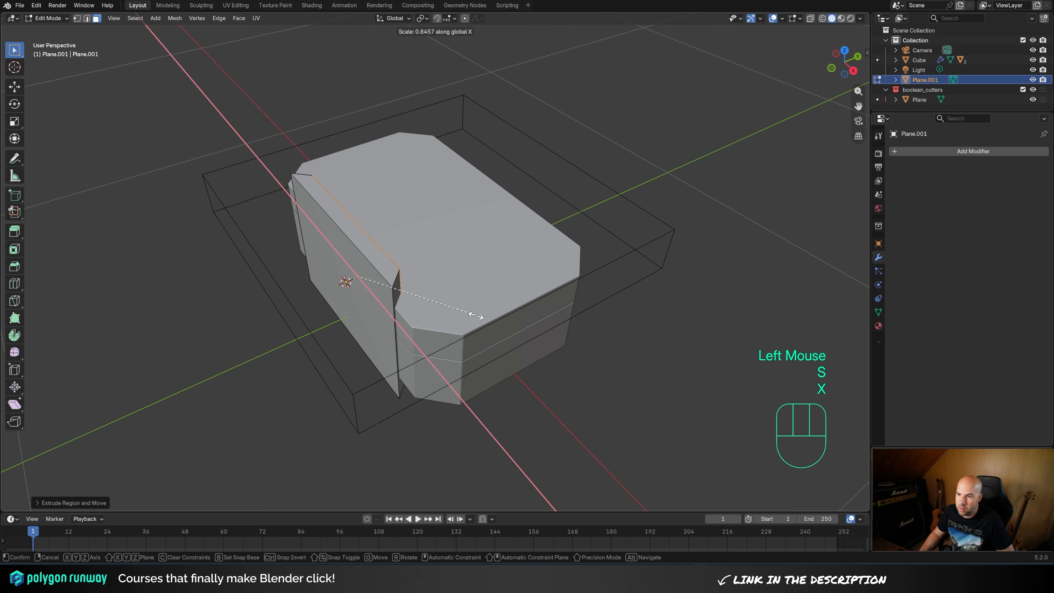
click(477, 317)
middle_drag(477, 316, 449, 327)
key(Tab)
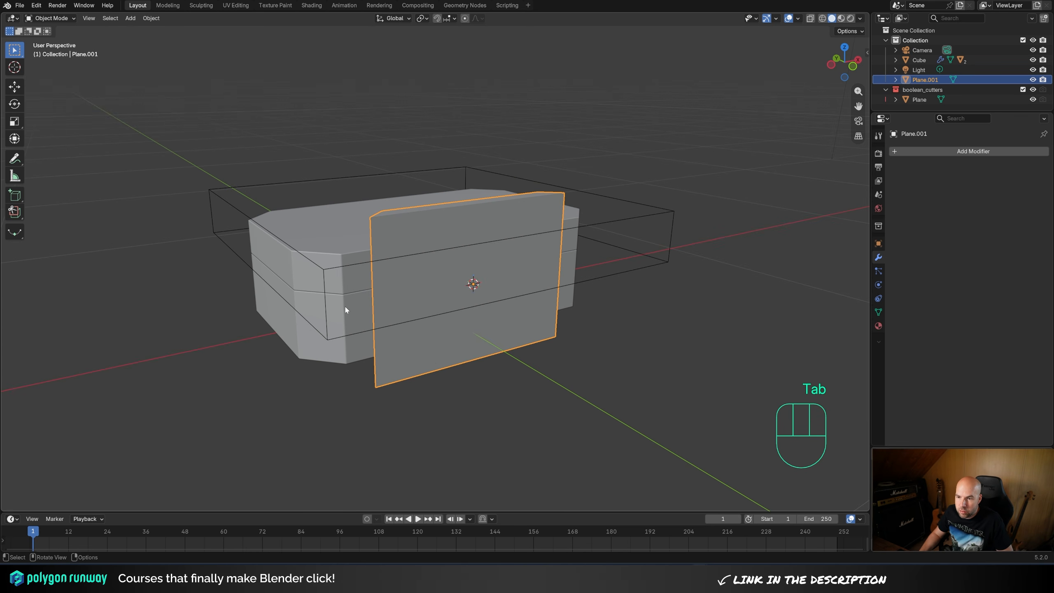
- Subtract the tapered cutter from the lower part of the box using Bool Tool's brush Difference
click(347, 290)
click(349, 284)
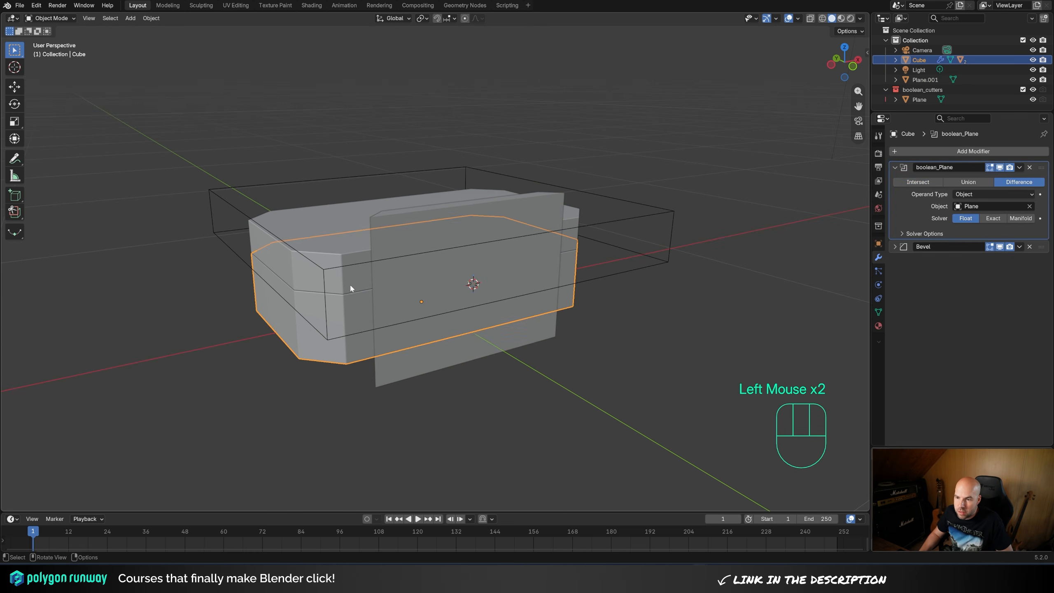
click(351, 281)
click(406, 303)
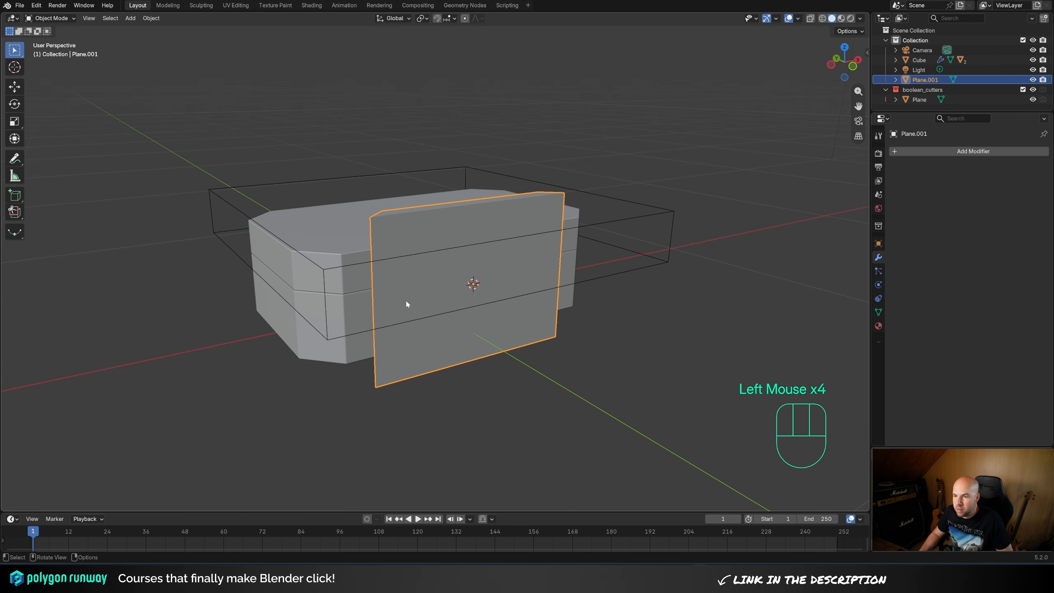
shift+click(350, 308)
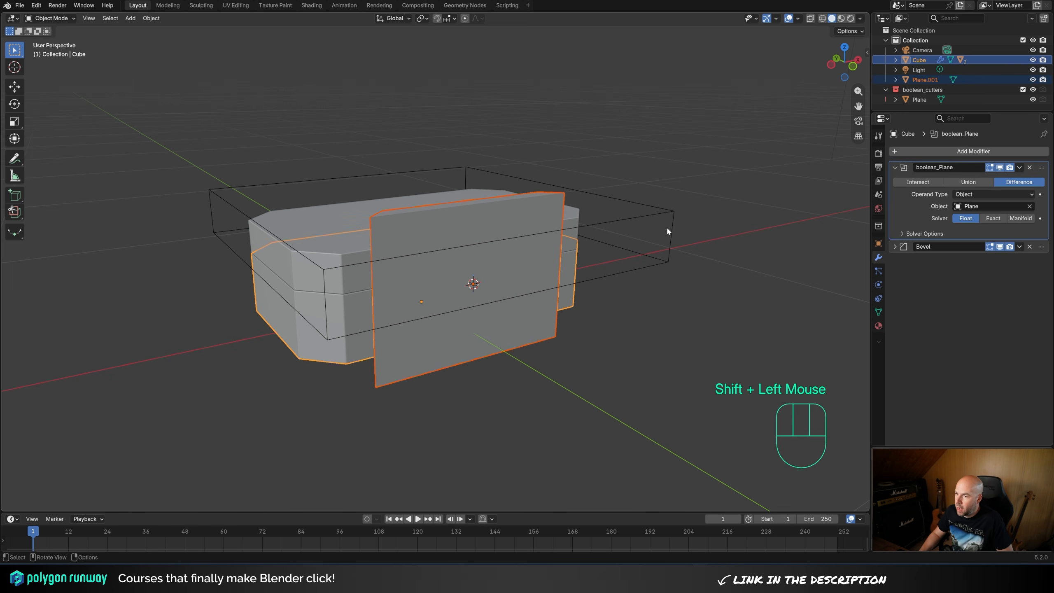
key(ctrl+KP_Subtract)
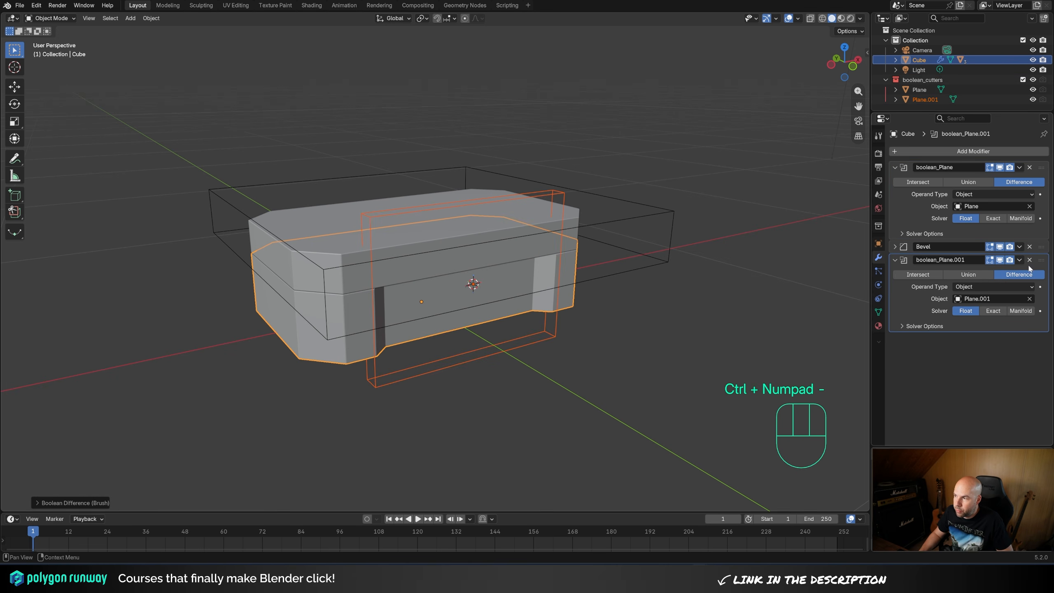
- Move the new Boolean modifier above the Bevel modifier and collapse both Boolean modifiers on the lower part
drag(1041, 260, 1045, 243)
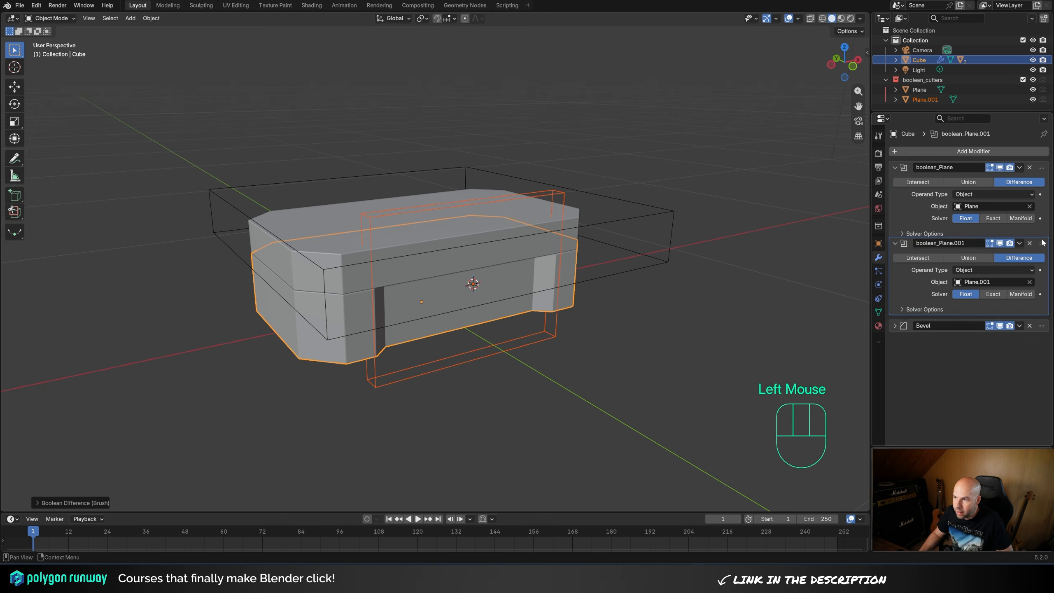
click(895, 167)
click(896, 182)
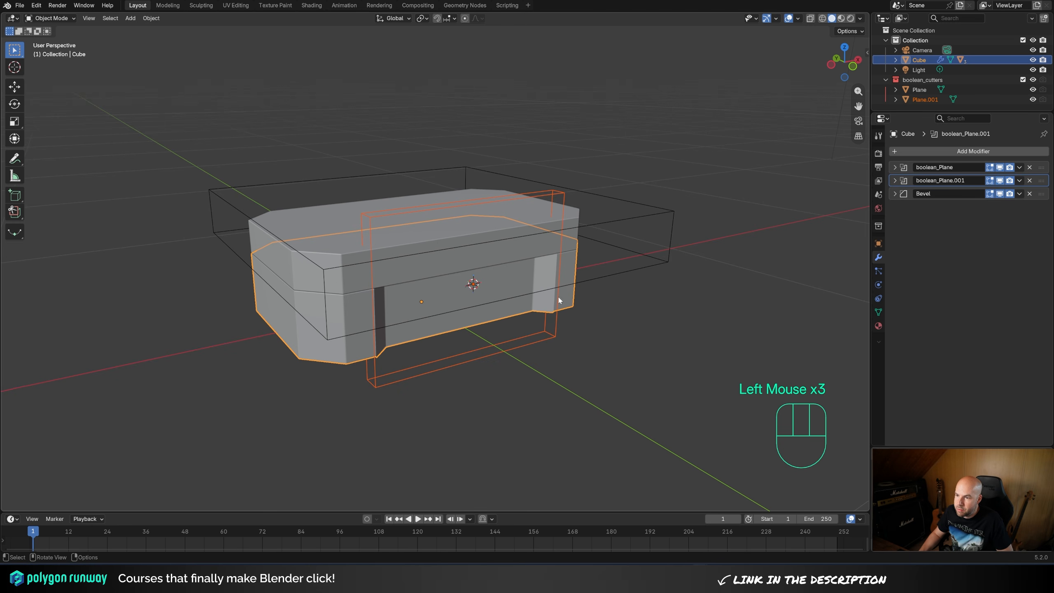
- Turn on the Face Orientation overlay to check the normals in the box's front cutout
scroll(479, 343, up, 2)
middle_drag(624, 353, 485, 362)
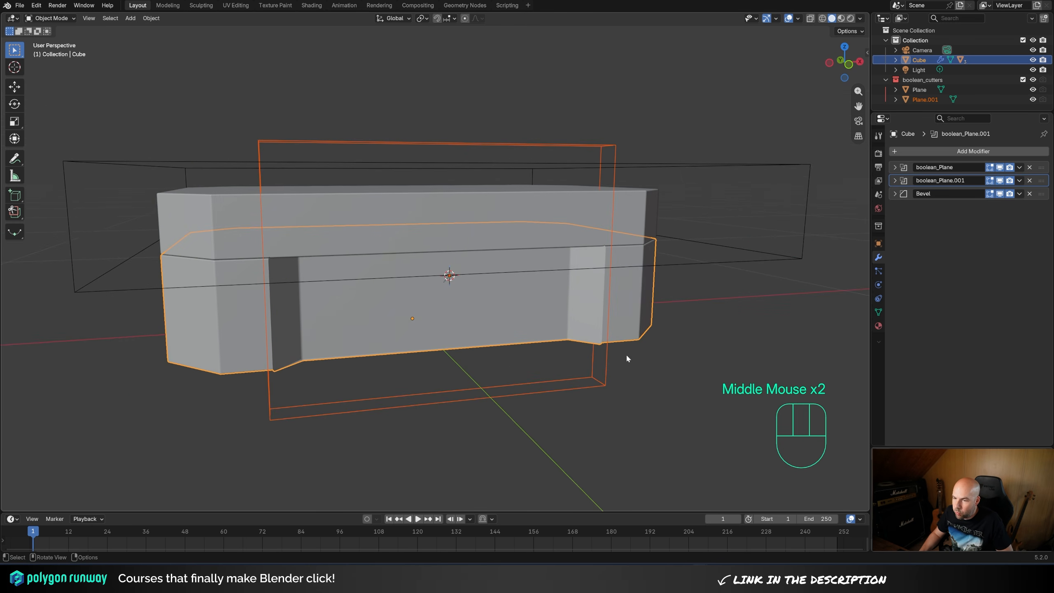
shift+middle_drag(627, 357, 511, 330)
scroll(506, 338, up, 2)
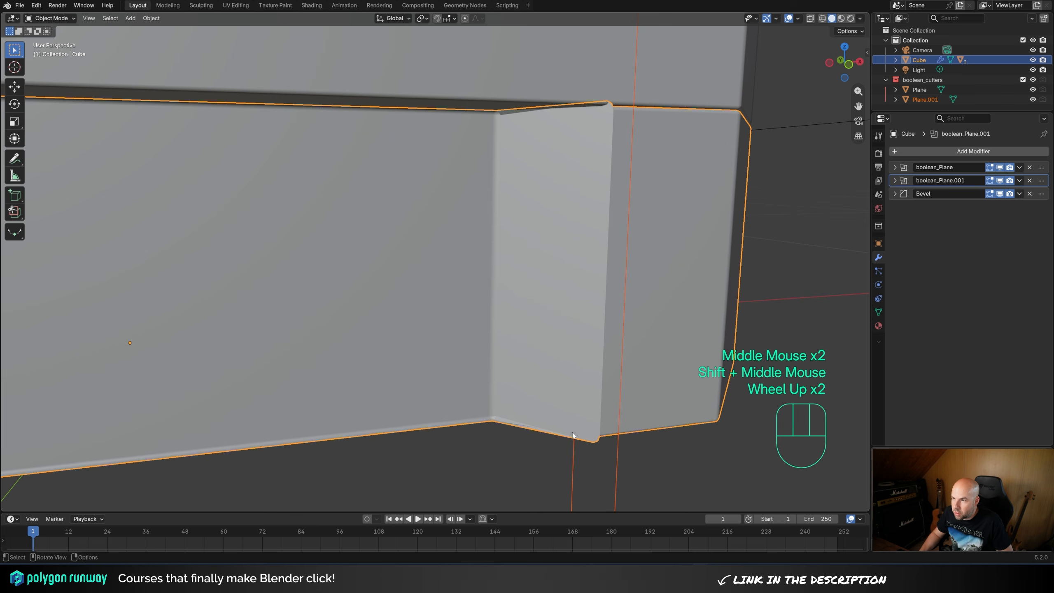
scroll(375, 248, down, 2)
middle_drag(375, 248, 419, 249)
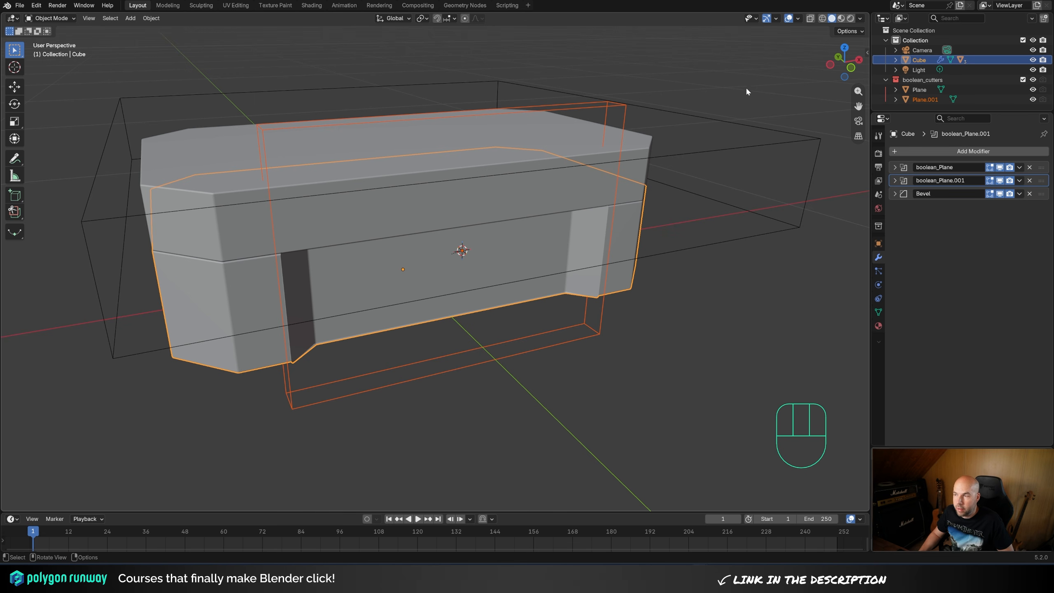
click(798, 18)
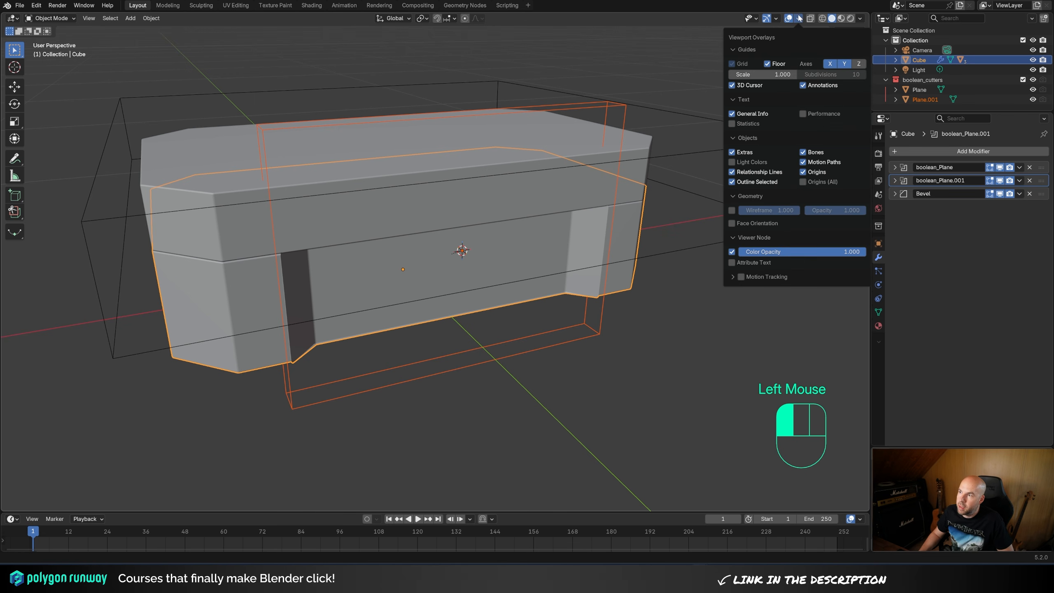
click(732, 224)
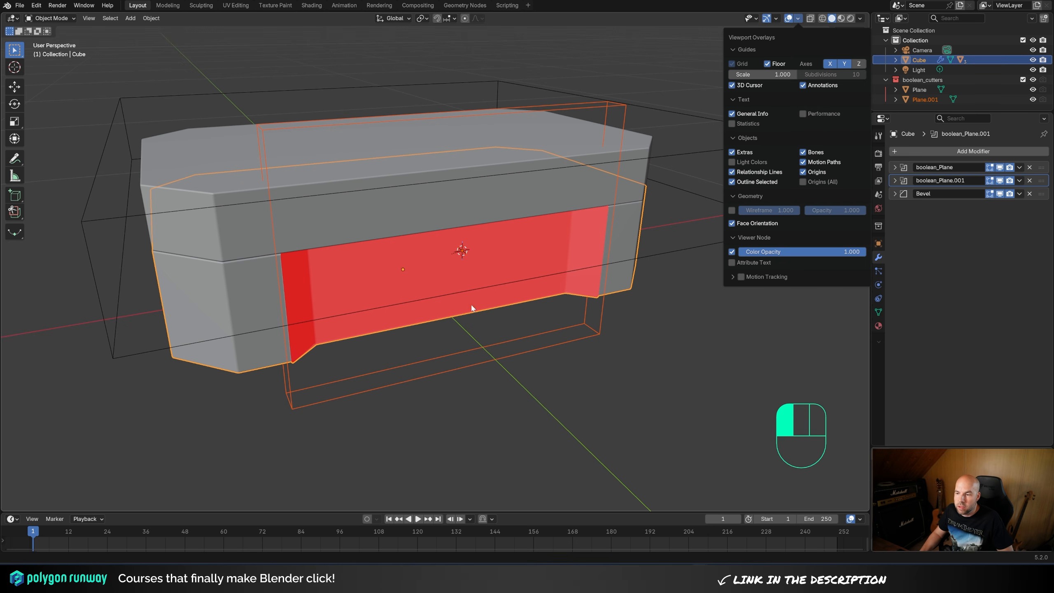
click(659, 377)
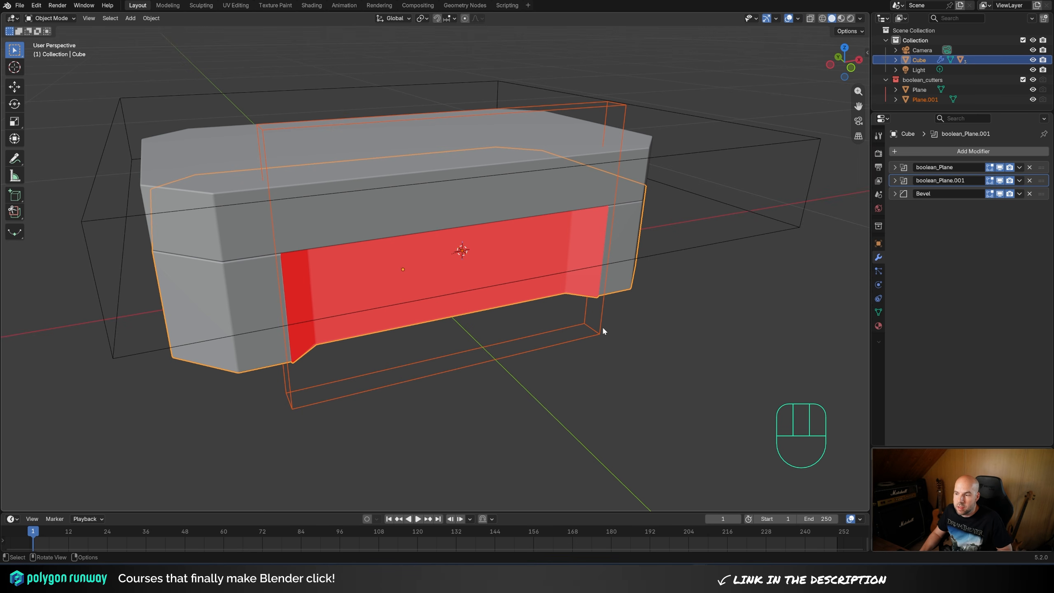
- Recalculate the normals outward on all faces of the tapered front cutter
click(603, 327)
key(Tab)
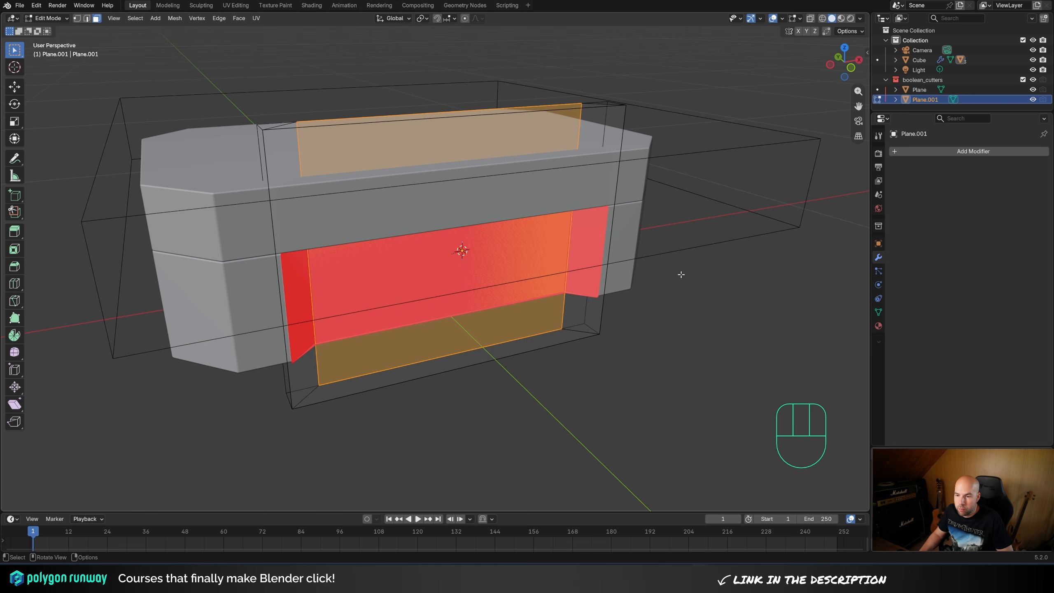
key(a)
key(shift)
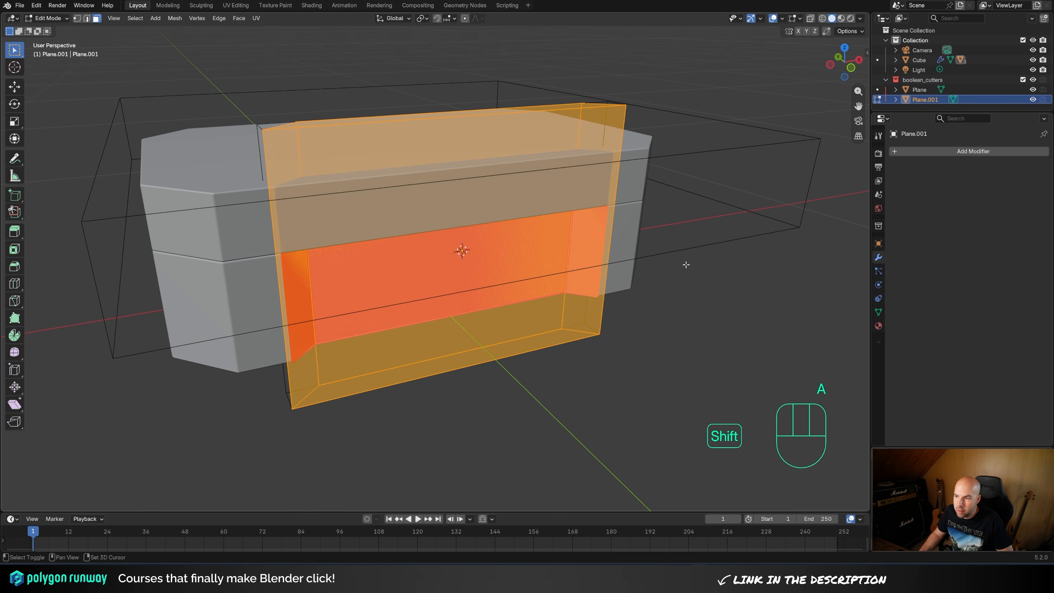
key(shift+n)
key(Tab)
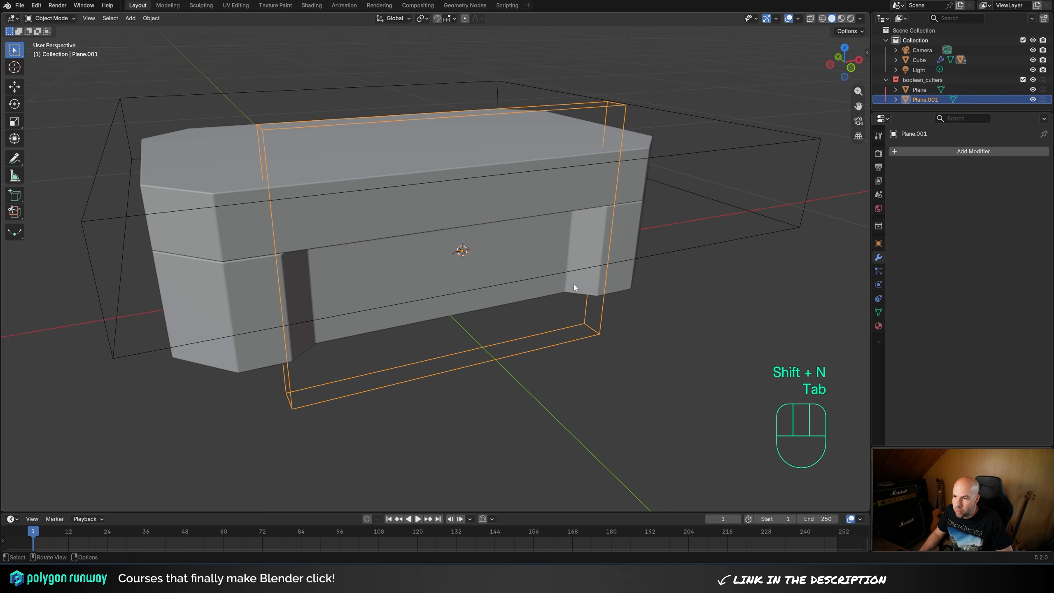
middle_drag(292, 359, 641, 304)
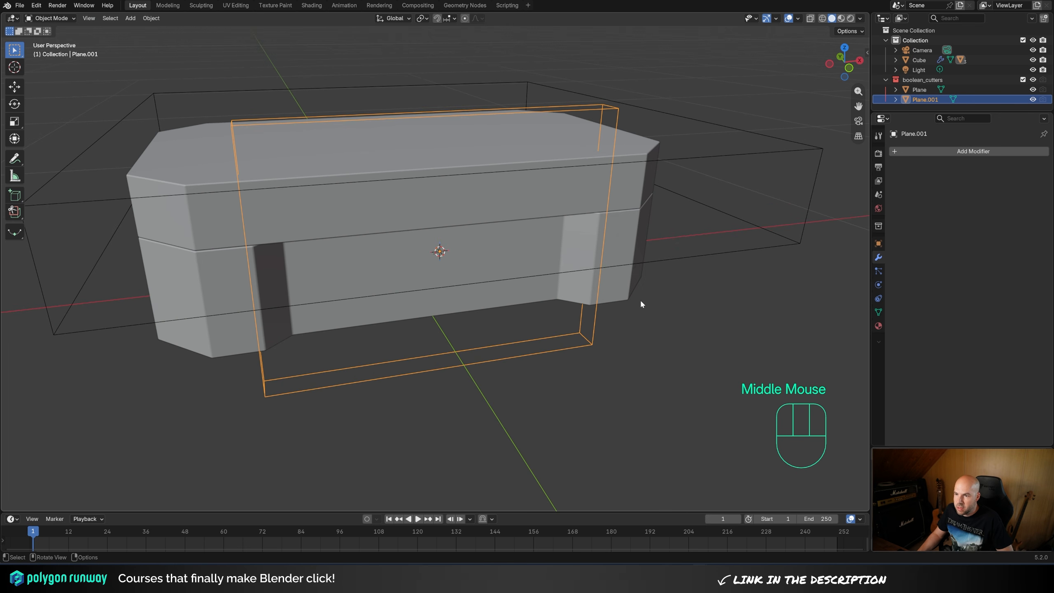
- Bevel the edges around the top face of the box's upper part with one segment to form a broad chamfer
click(494, 155)
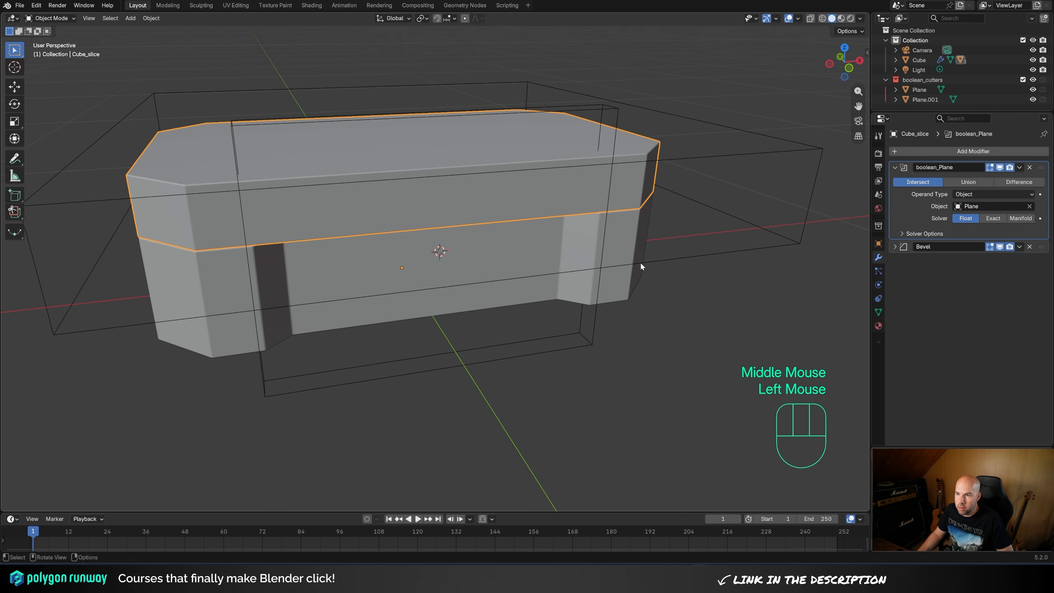
middle_drag(641, 265, 581, 273)
key(Tab)
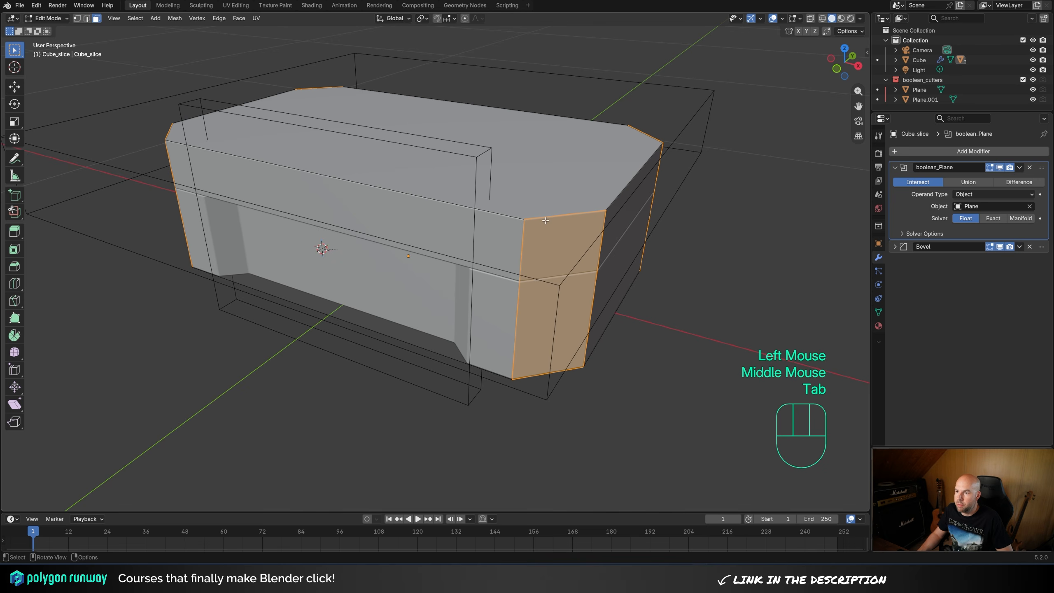
click(551, 195)
key(ctrl+b)
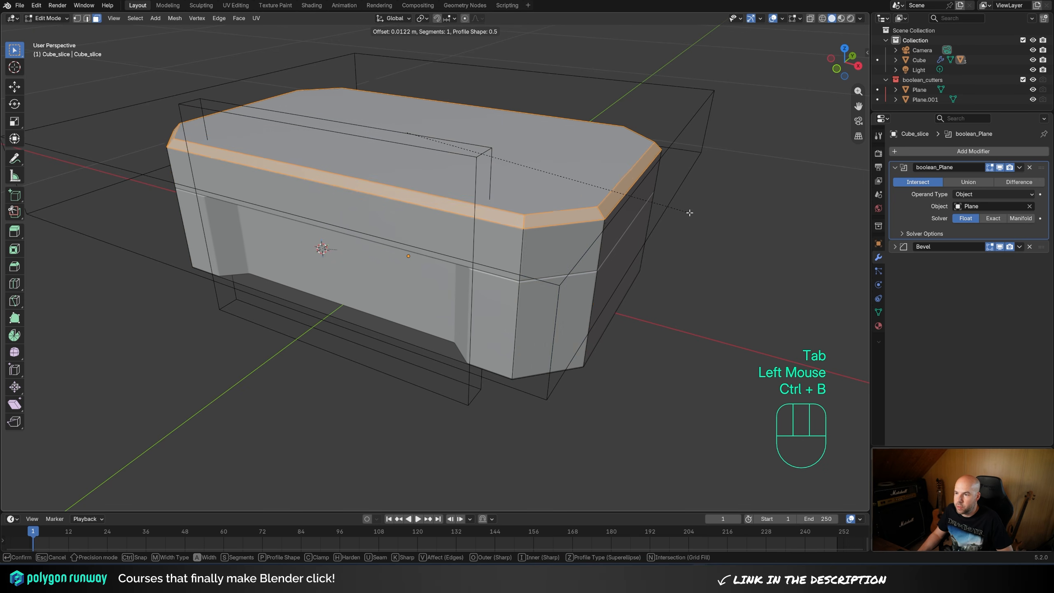
click(696, 210)
- Snap the 3D cursor to the centre of the upper part's top face
middle_drag(695, 211, 535, 150)
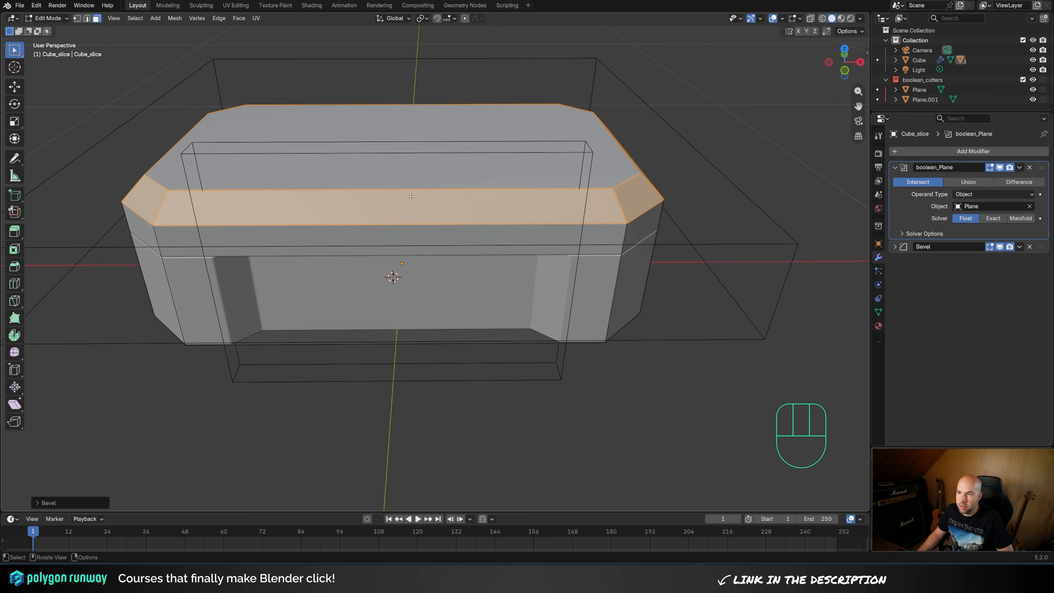
click(402, 142)
key(shift+s)
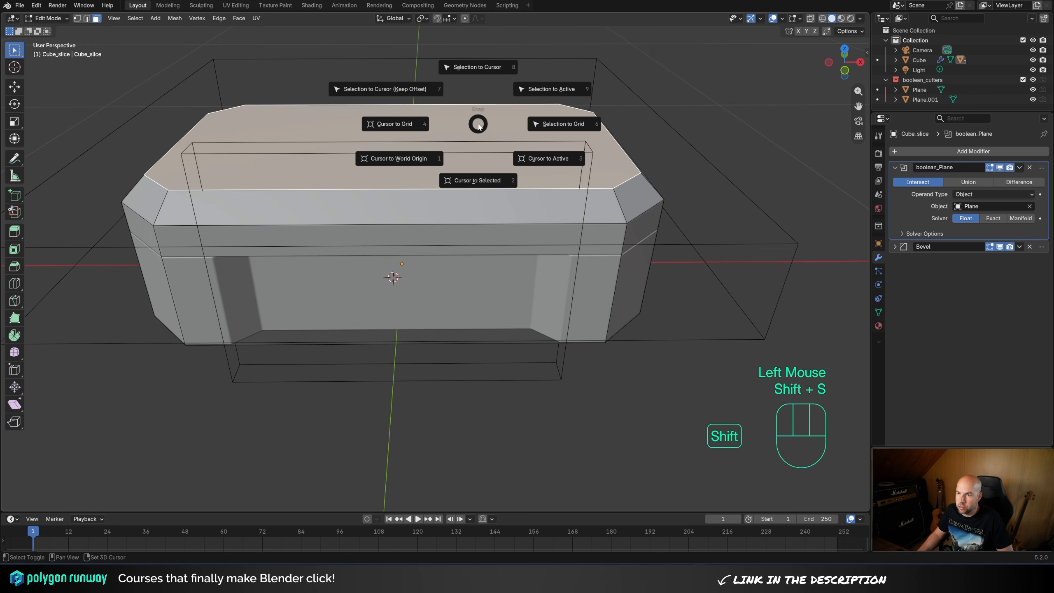
click(486, 179)
- Add a plane at the 3D cursor and scale its mesh to about 0.23 so it sits within the lid's width
shift+middle_drag(461, 228, 494, 261)
scroll(494, 261, down, 2)
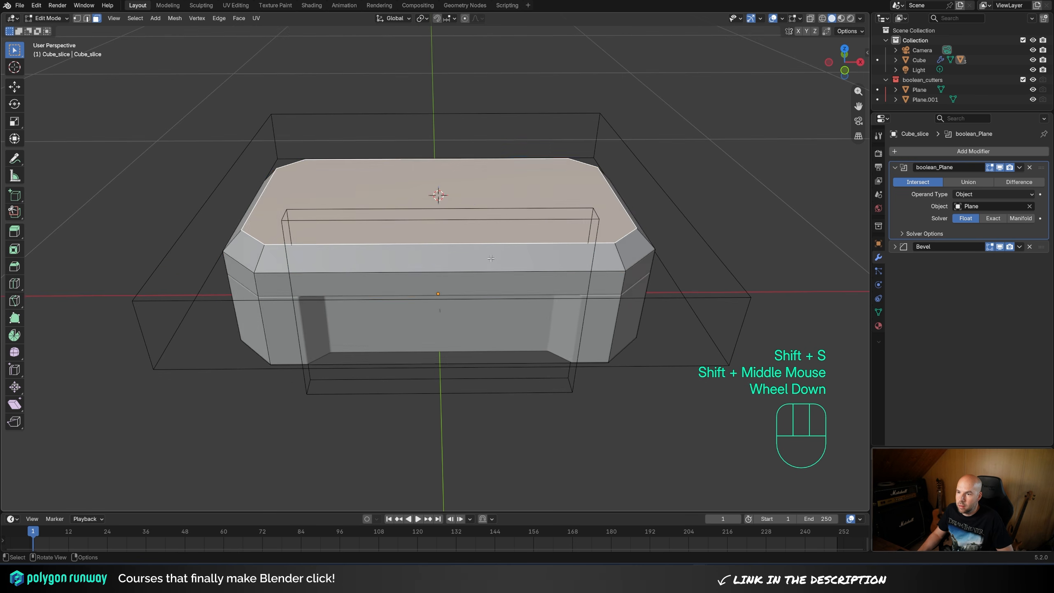
key(Tab)
key(shift+a)
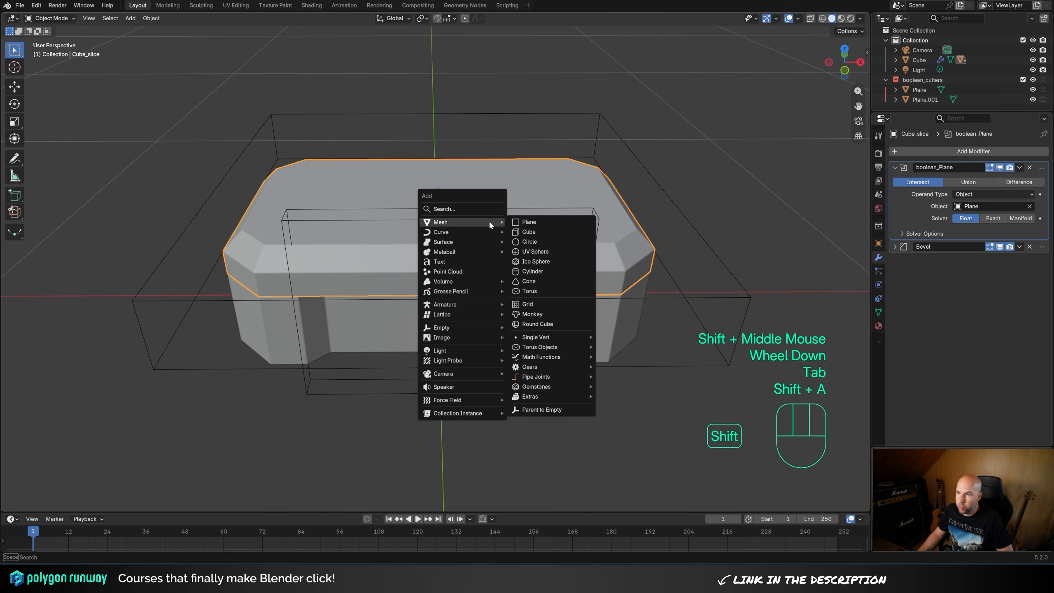
click(542, 223)
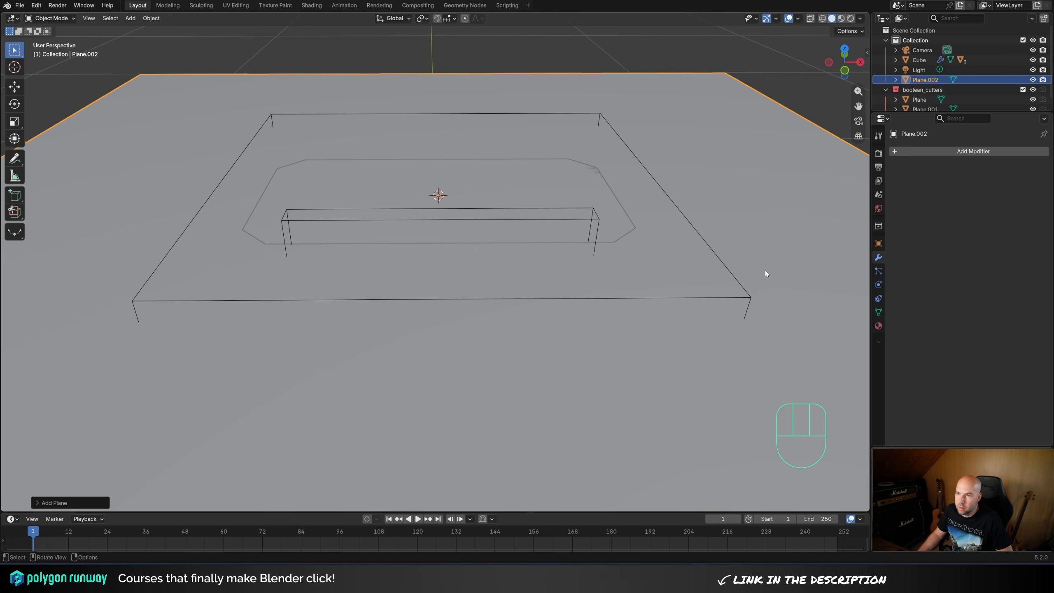
key(Tab)
key(s)
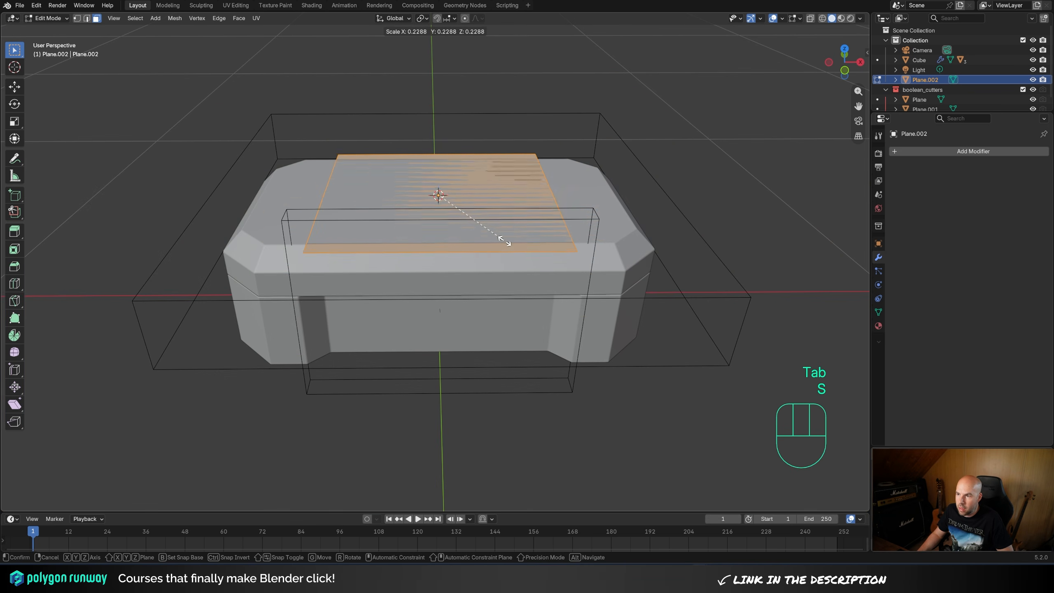
click(504, 242)
key(g)
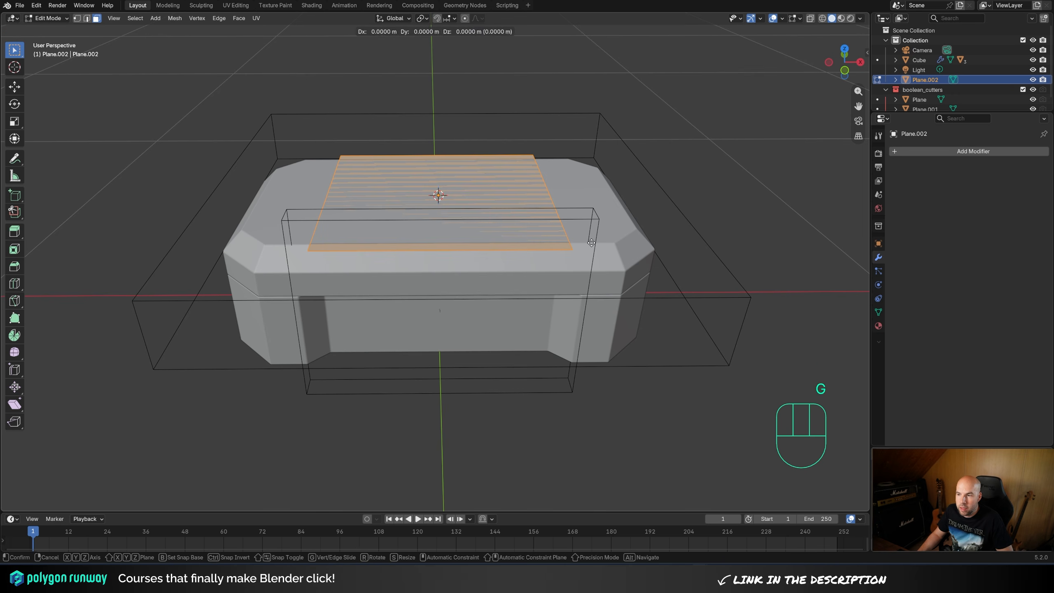
key(z)
shift+click(597, 225)
key(e)
click(598, 231)
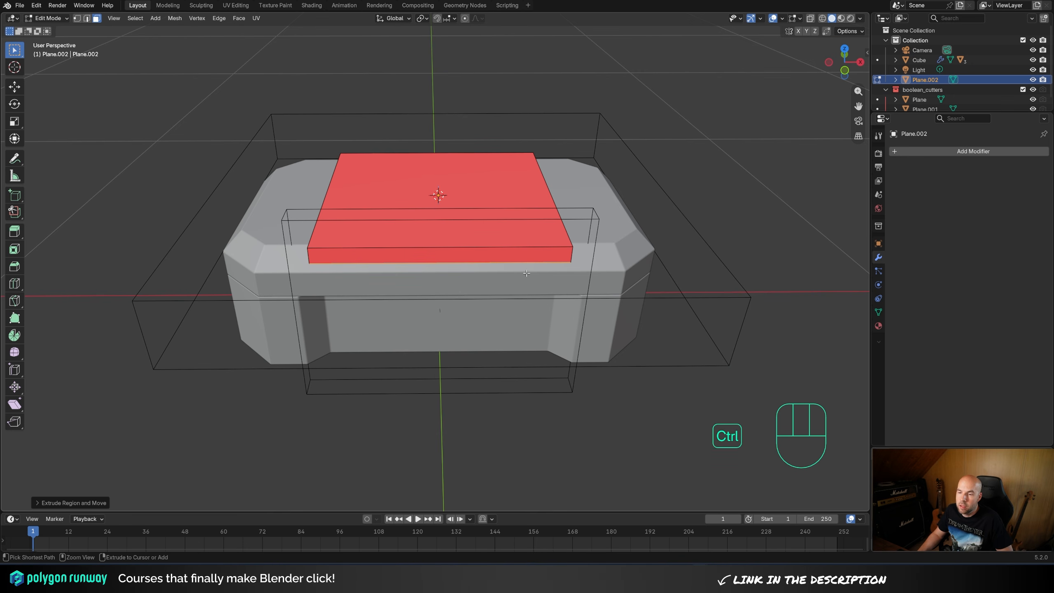
key(ctrl+z)
key(ctrl+z)
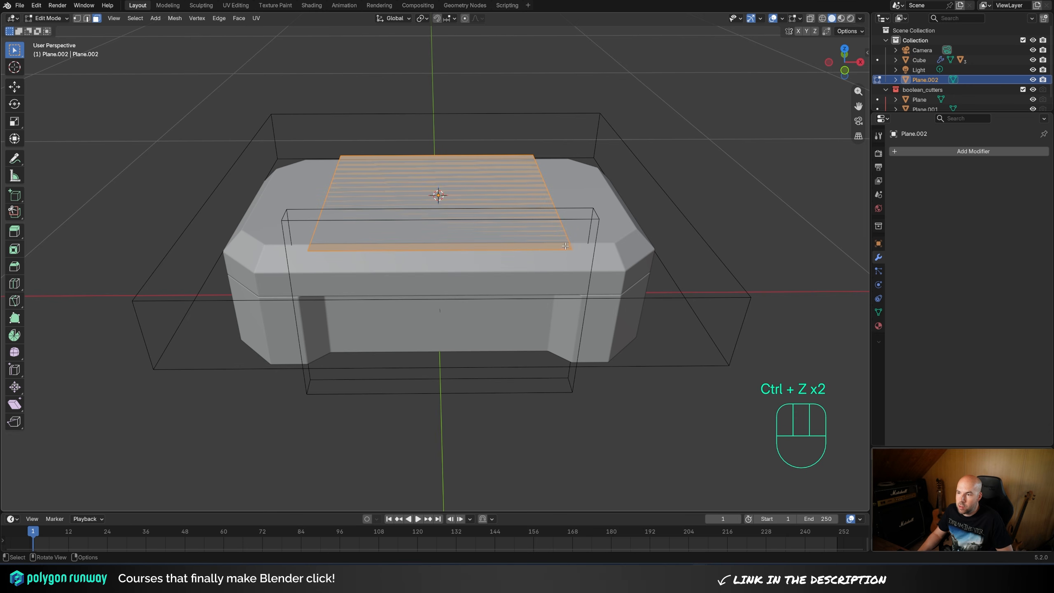
- Lower the plane about 0.015 m along Z into the lid and extrude it upward about 0.033 m
key(g)
key(z)
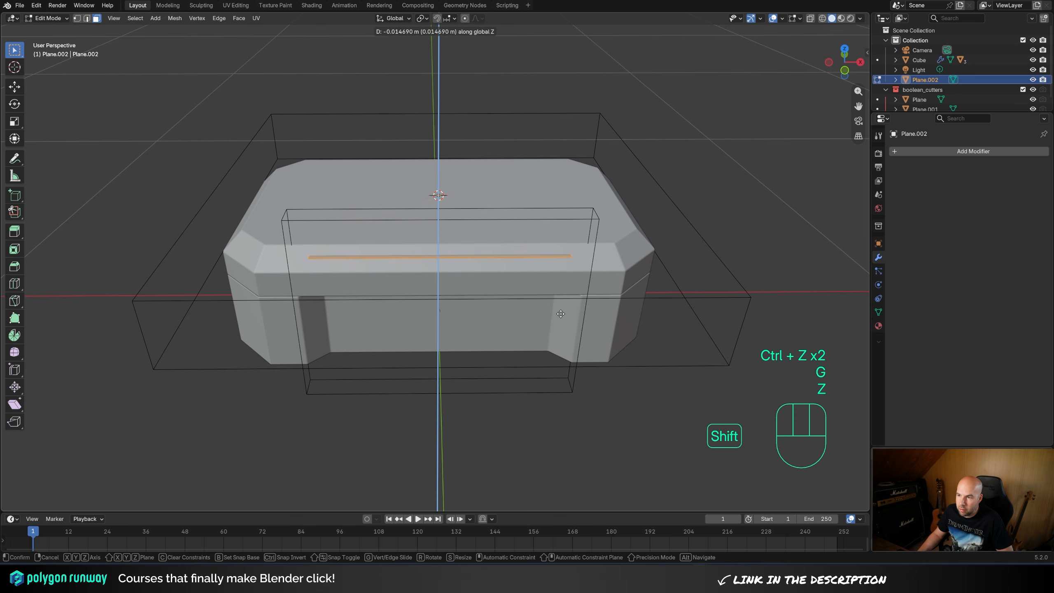
shift+click(560, 312)
key(e)
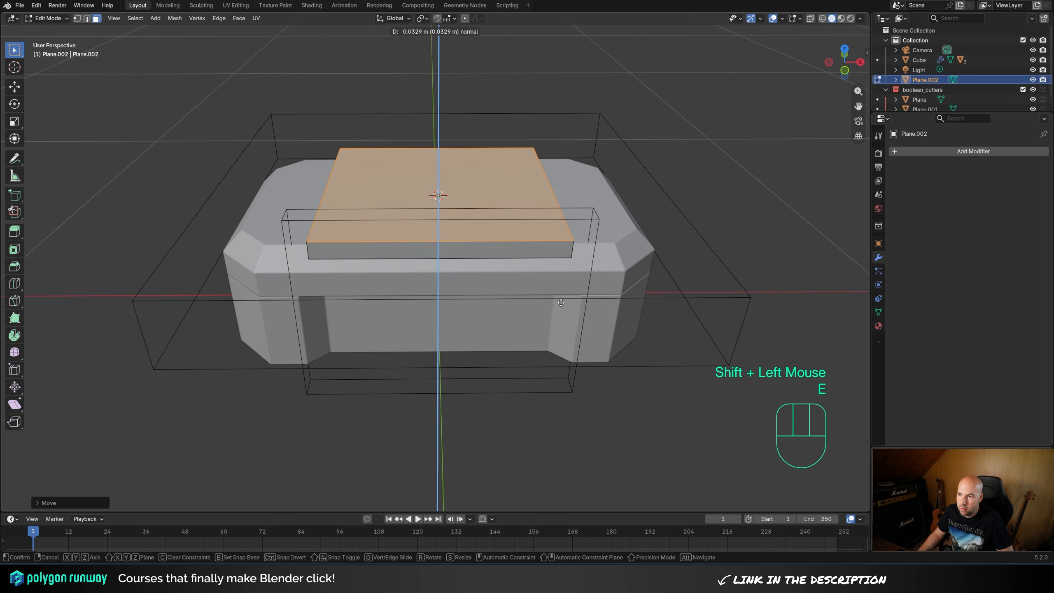
click(561, 302)
- Scale the extruded block's top face to about 1.1 along X to taper the cutter's ends
key(s)
key(x)
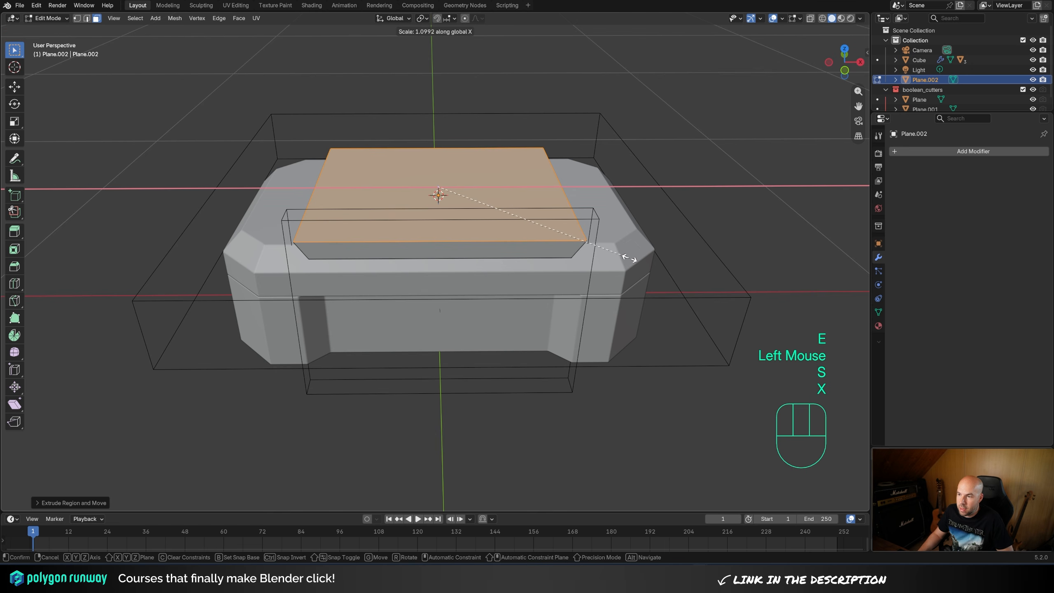
click(630, 258)
key(Tab)
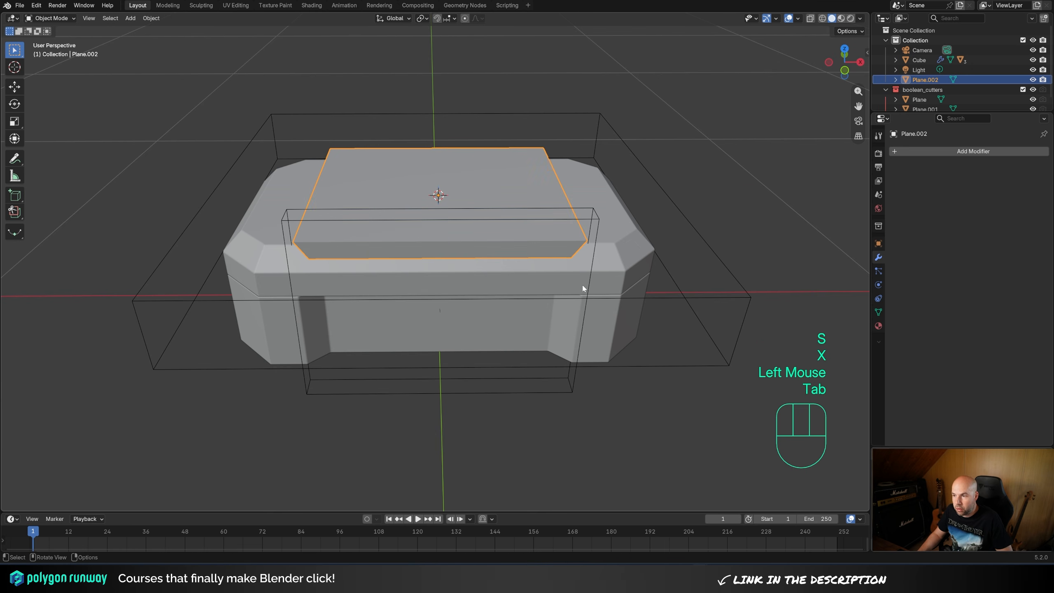
- Subtract the tapered block from the upper part with brush Difference and place its Boolean modifier above the Bevel modifier
shift+click(620, 252)
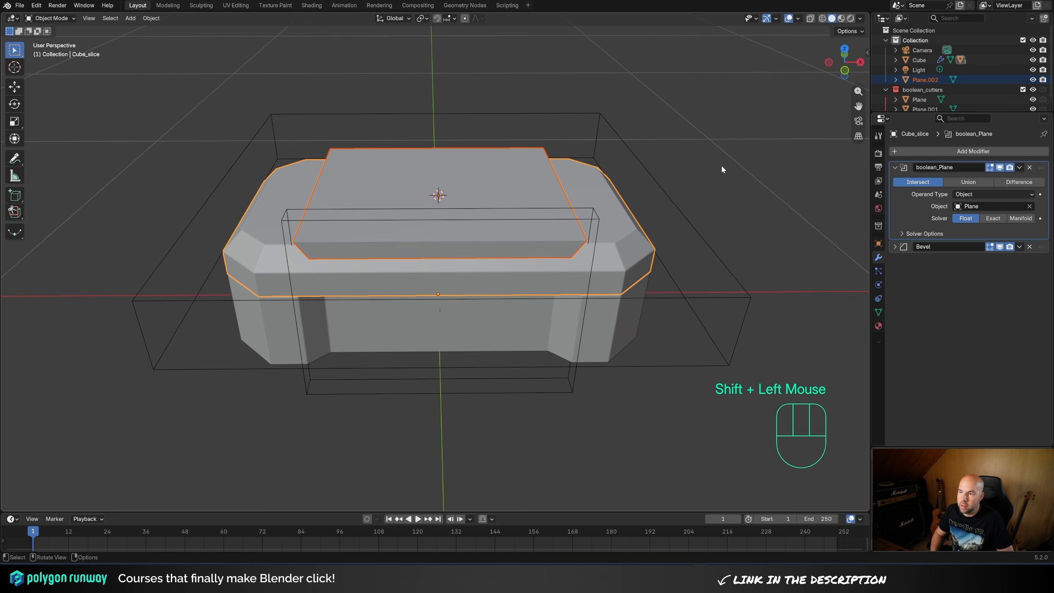
key(ctrl+KP_Subtract)
drag(1041, 259, 1042, 246)
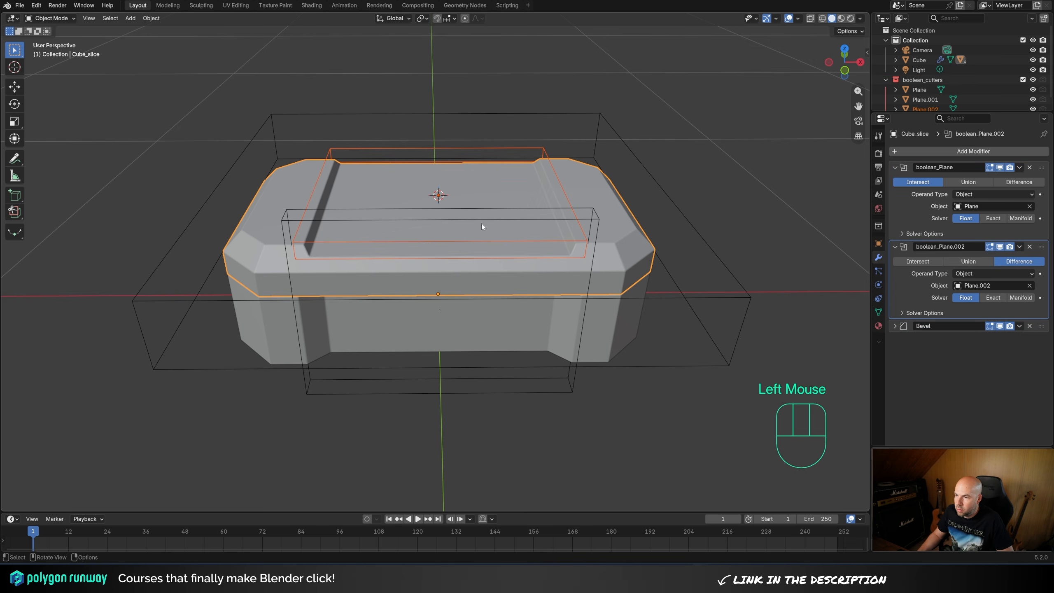
click(898, 247)
click(896, 168)
- Scale the lid cutter's top face along X to change the slope of the recess's ends
click(349, 242)
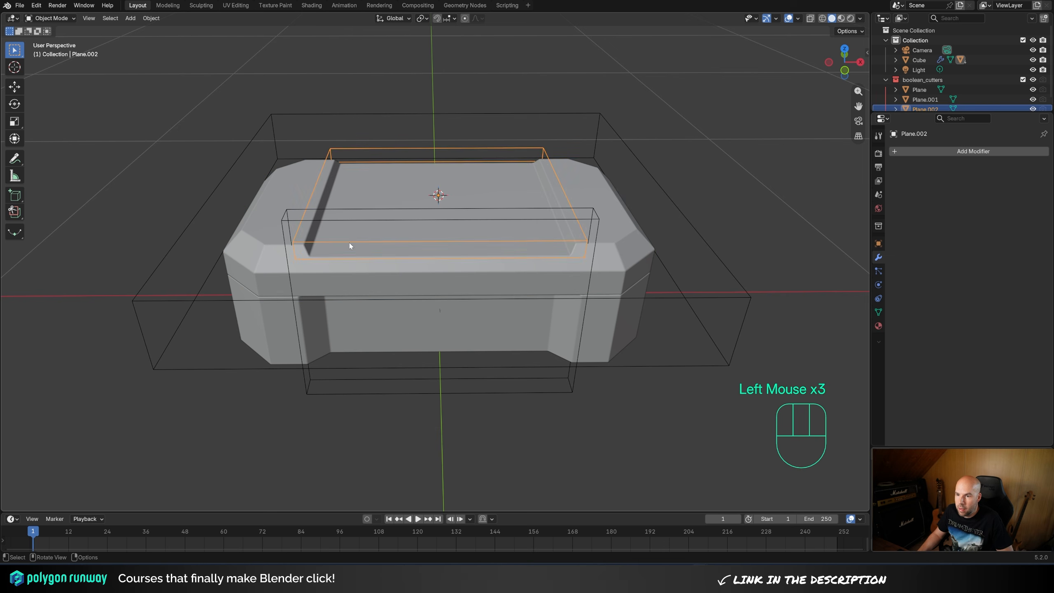
key(Tab)
key(s)
key(x)
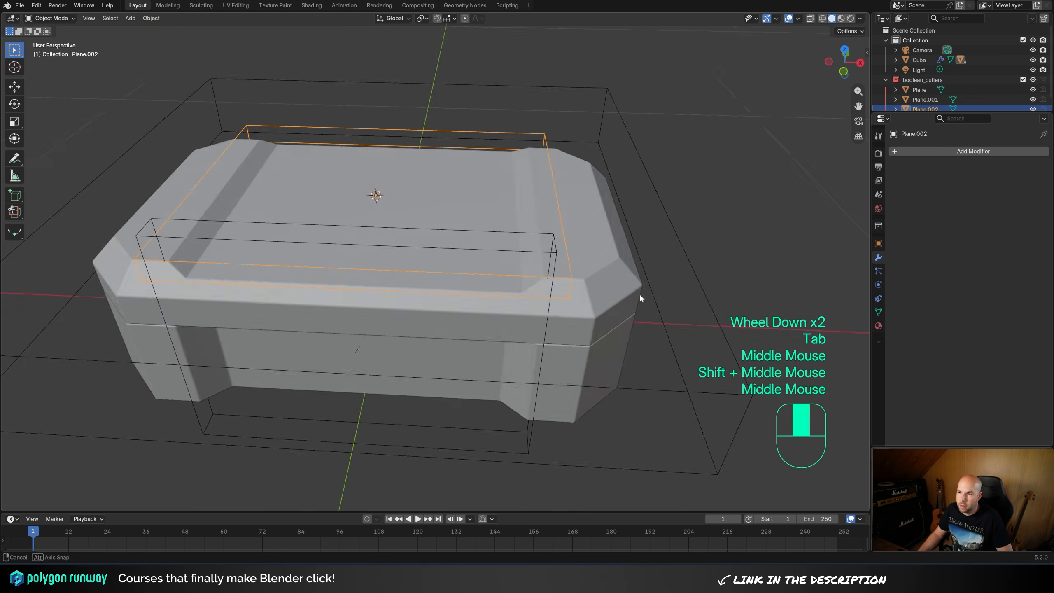
scroll(639, 293, up, 1)
shift+middle_drag(640, 293, 615, 283)
key(Tab)
key(s)
key(x)
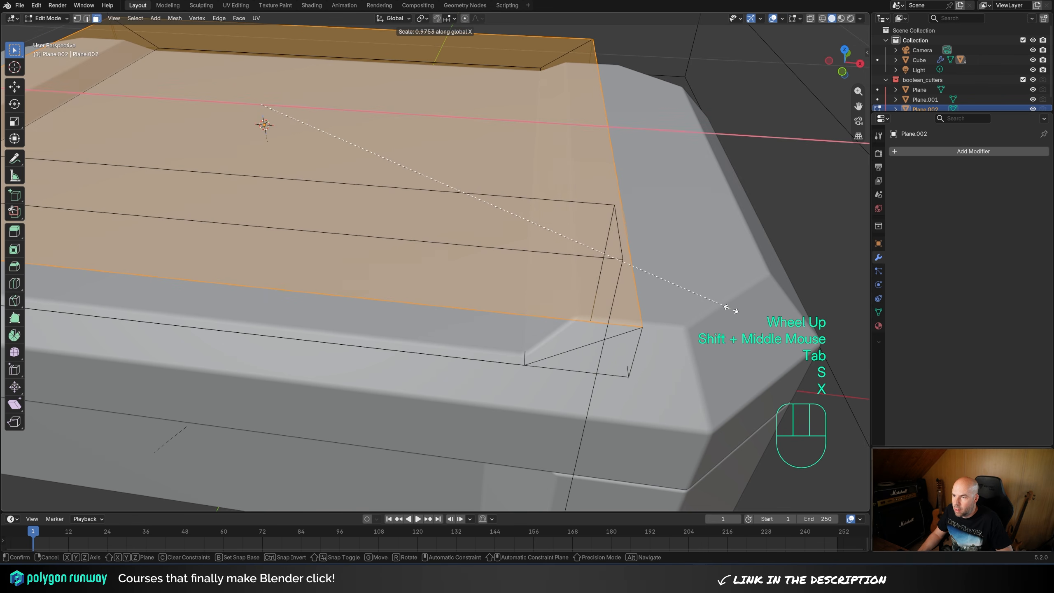
key(Escape)
key(Tab)
- Check the settings of the Bevel modifier on the box's upper part
click(660, 290)
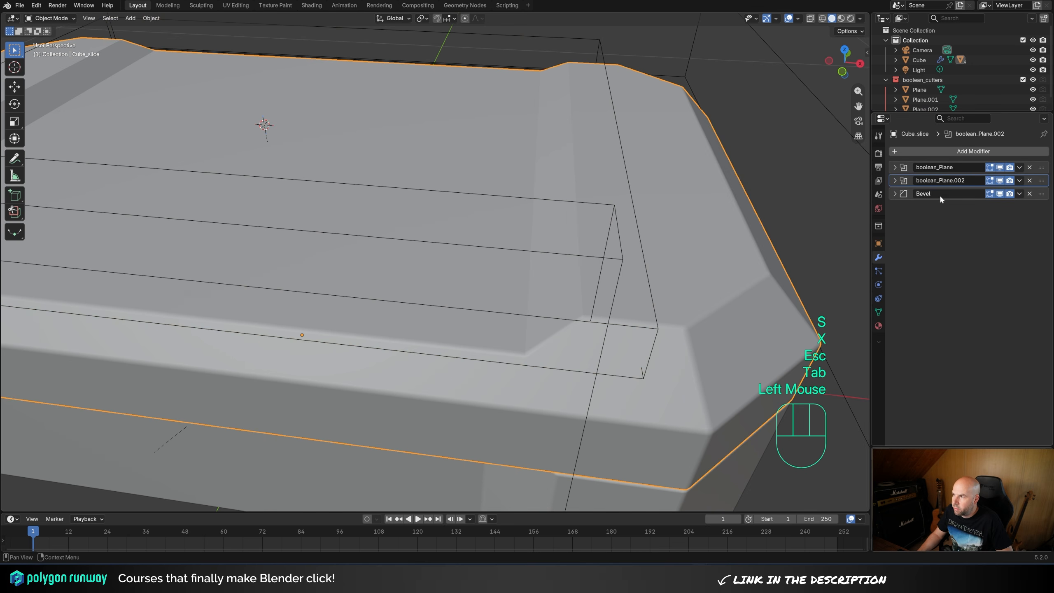
click(894, 194)
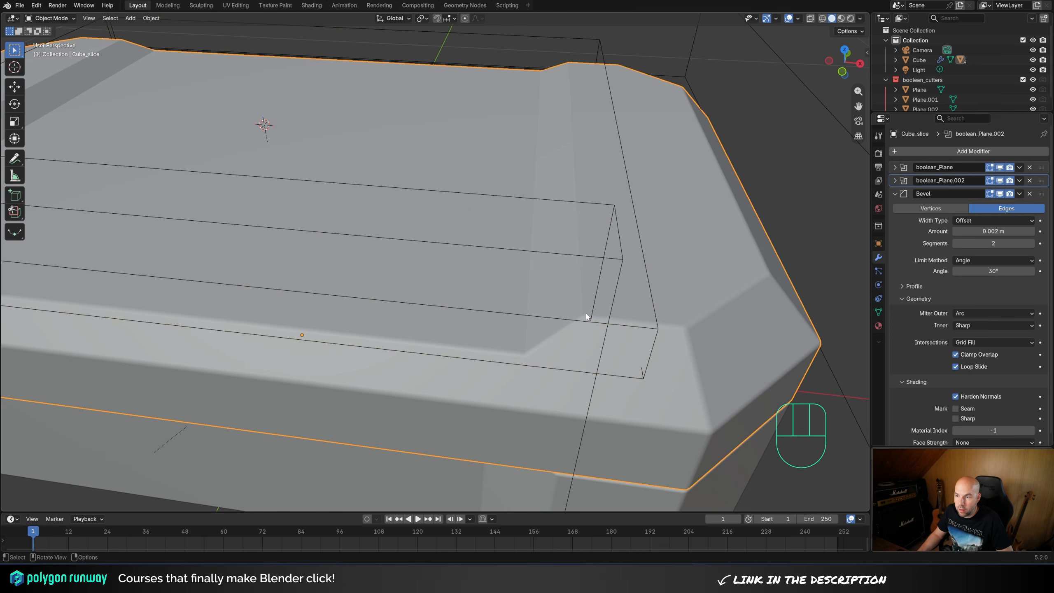
click(895, 194)
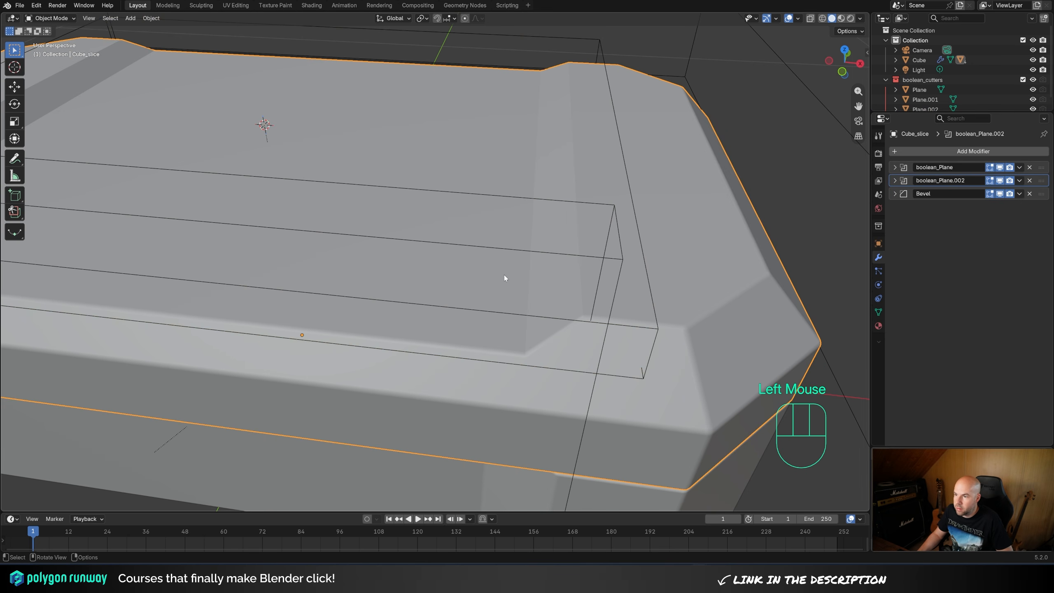
- Fine-tune the slope of the lid recess's ends by rescaling the cutter's top face along X
scroll(544, 286, down, 3)
click(507, 287)
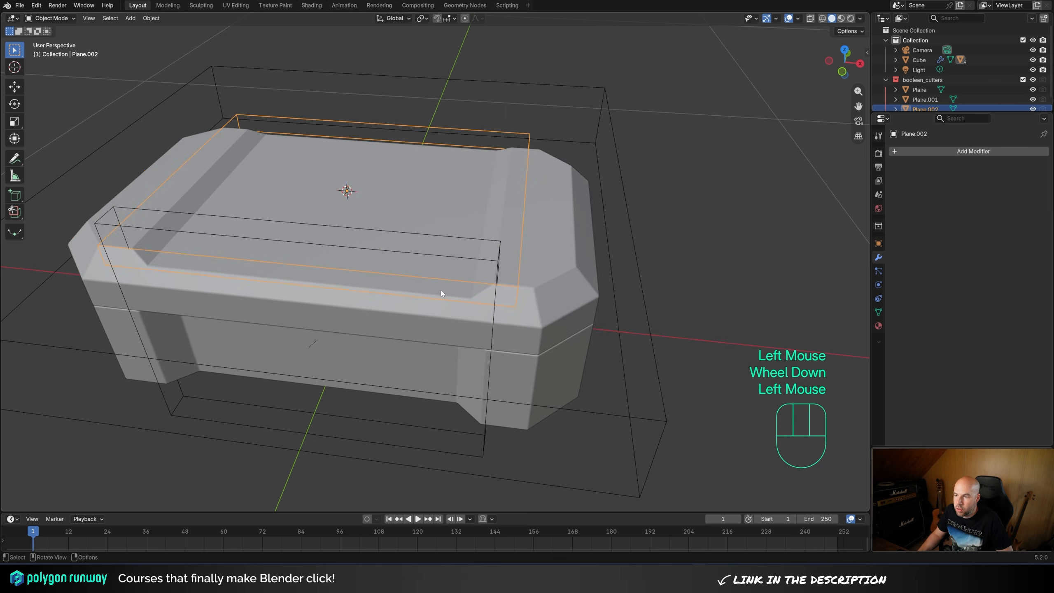
middle_drag(507, 287, 623, 274)
scroll(765, 243, up, 2)
key(Tab)
key(s)
key(Escape)
key(s)
key(x)
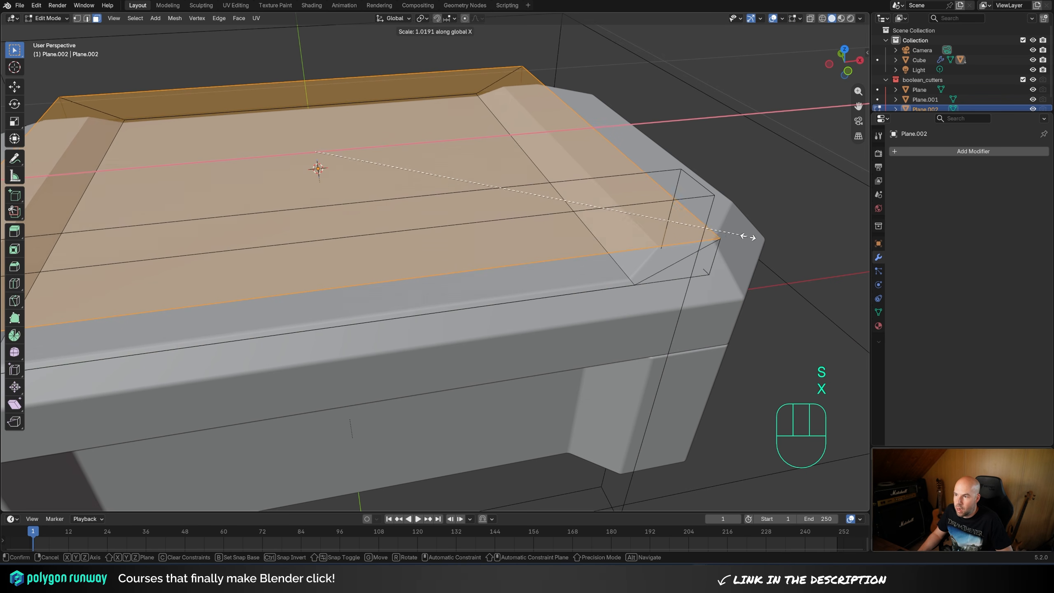
click(685, 258)
scroll(686, 257, down, 2)
key(Tab)
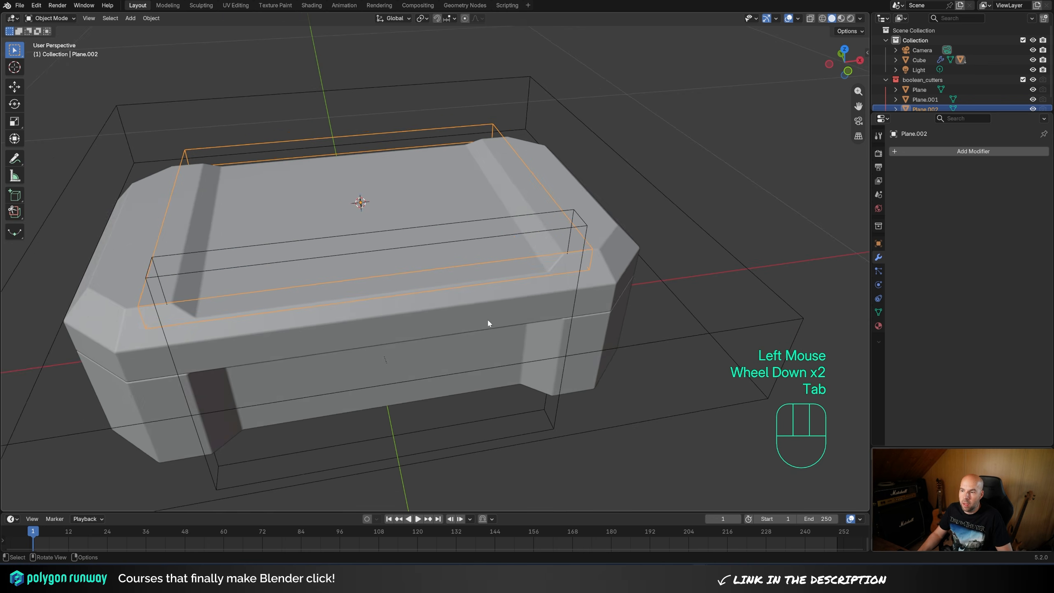
- Inset the top face of the box's upper part to leave a narrow rim around it
middle_drag(488, 318, 407, 325)
scroll(574, 254, down, 2)
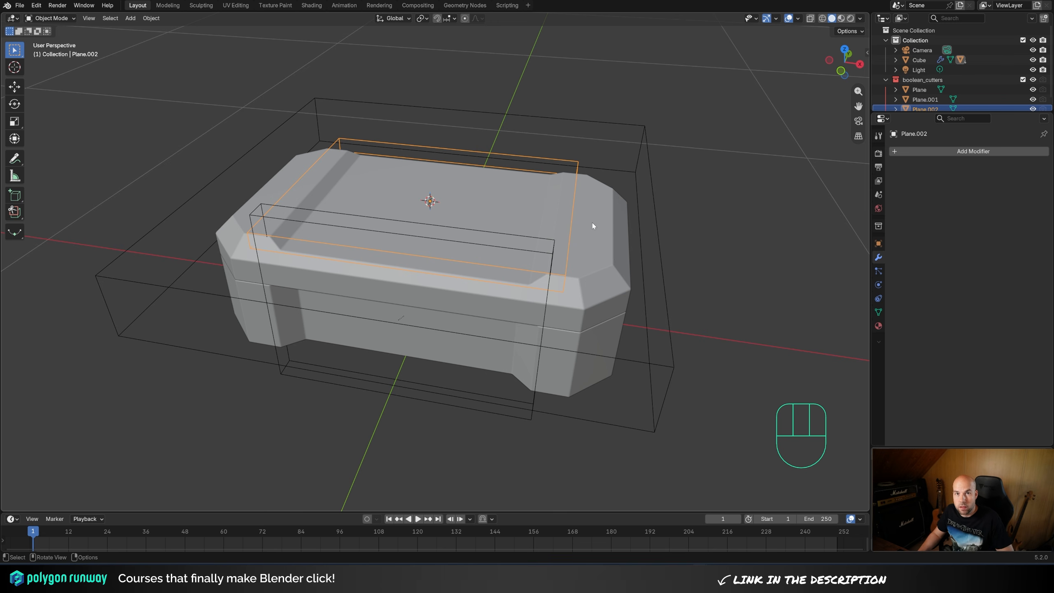
click(601, 215)
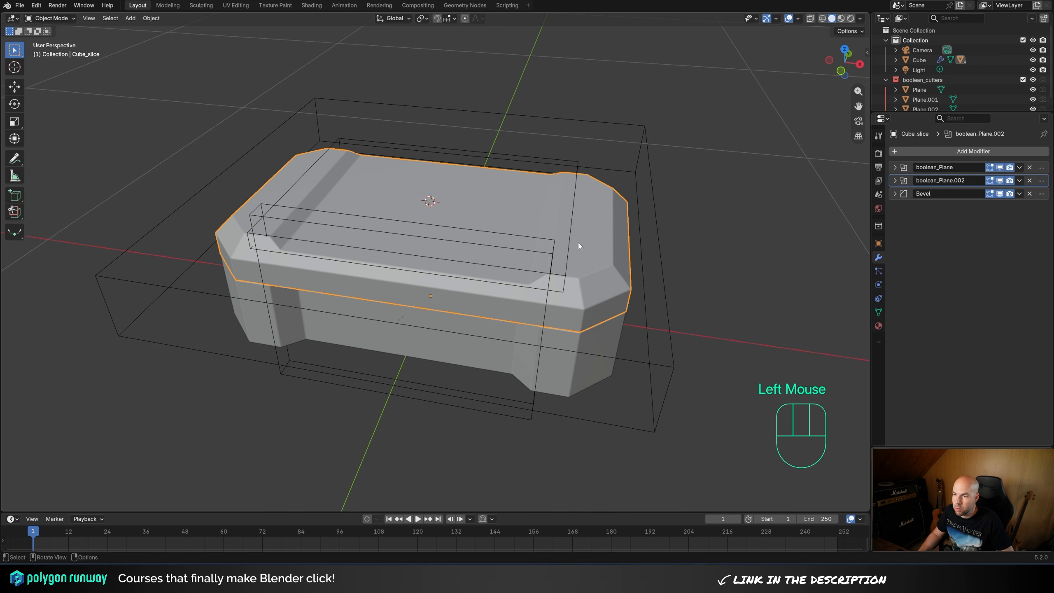
key(Tab)
click(594, 238)
key(i)
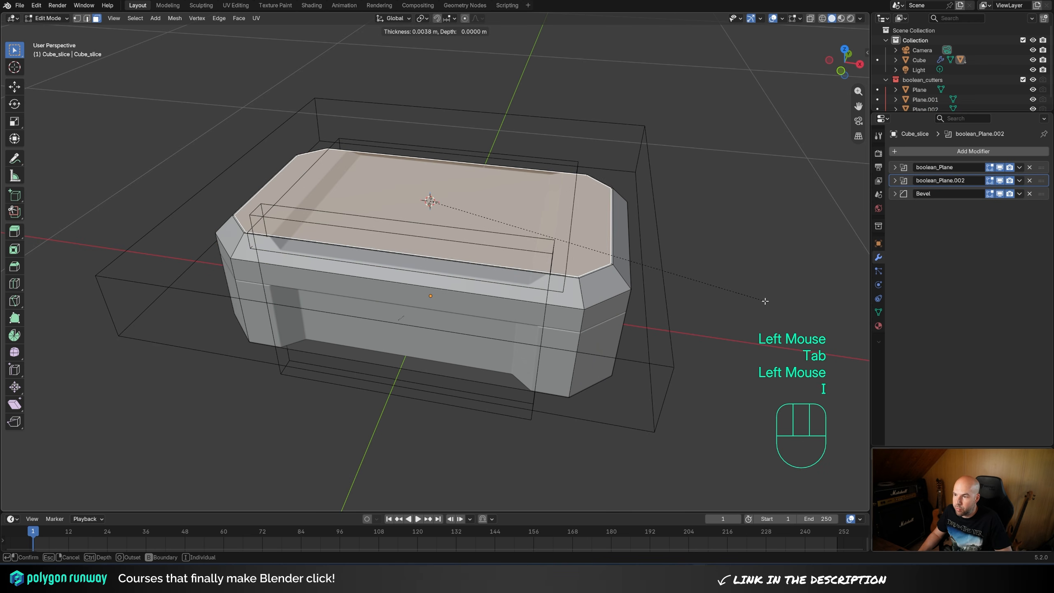
click(759, 299)
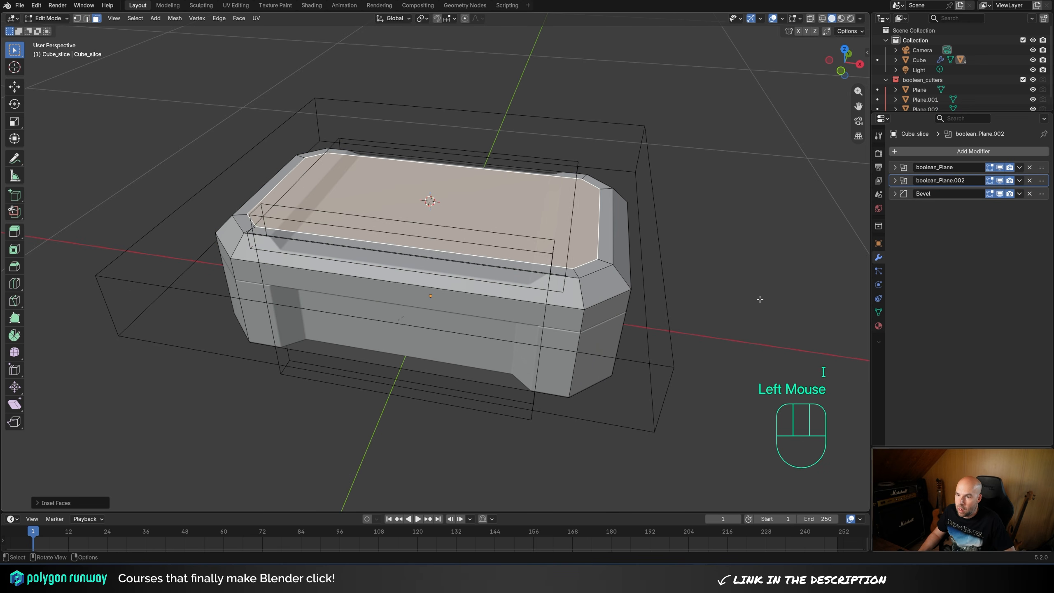
- Extrude the inset top face about 0.014 m down into the upper part
key(e)
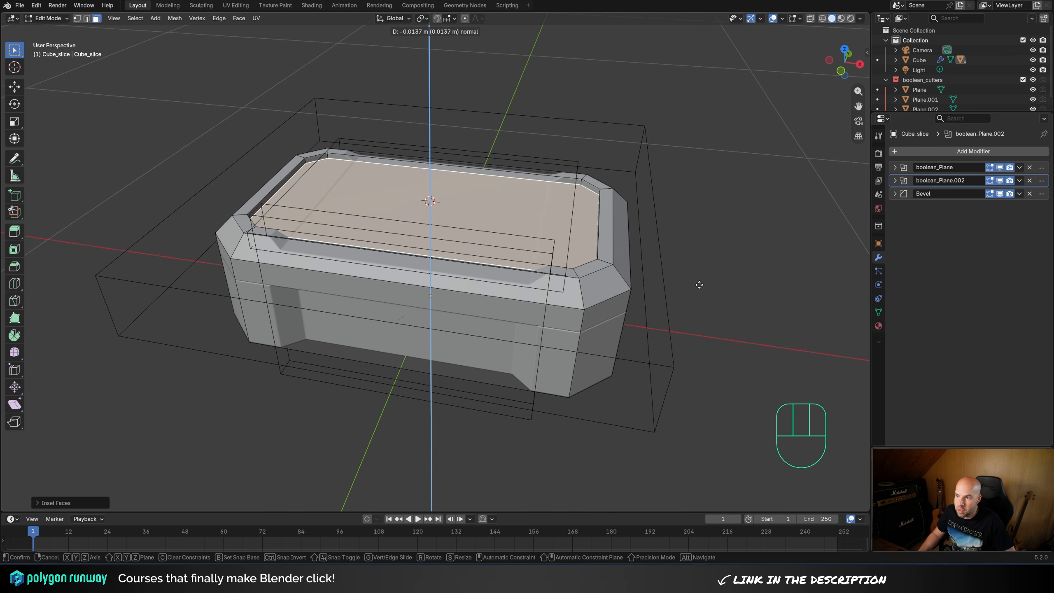
click(700, 284)
key(Tab)
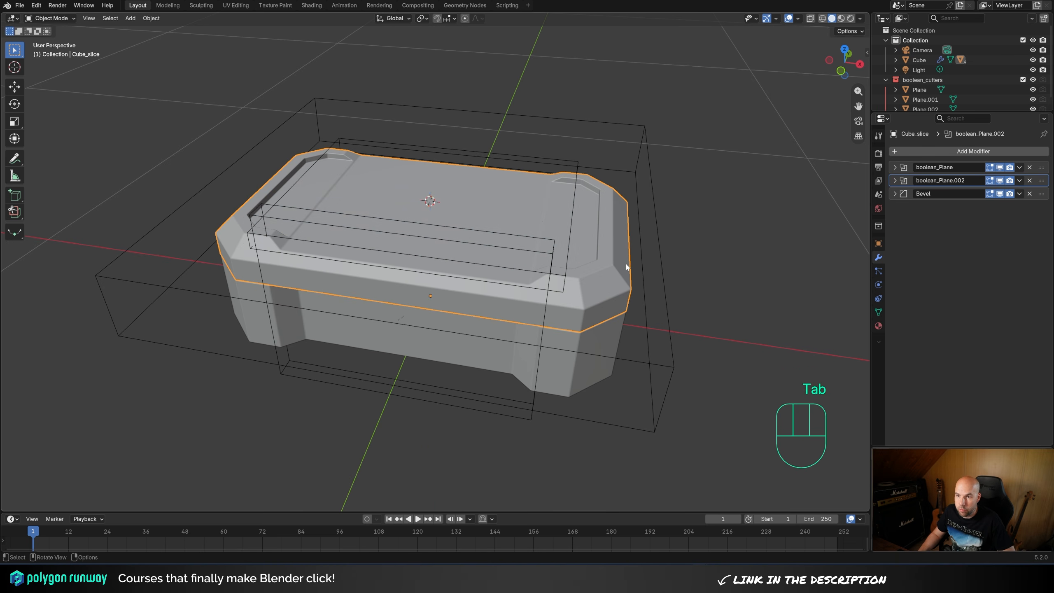
- Lower the bottom face of the lid recess cutter about 0.007 m along Z to deepen the recess
click(573, 163)
middle_drag(573, 162, 578, 106)
scroll(577, 105, up, 2)
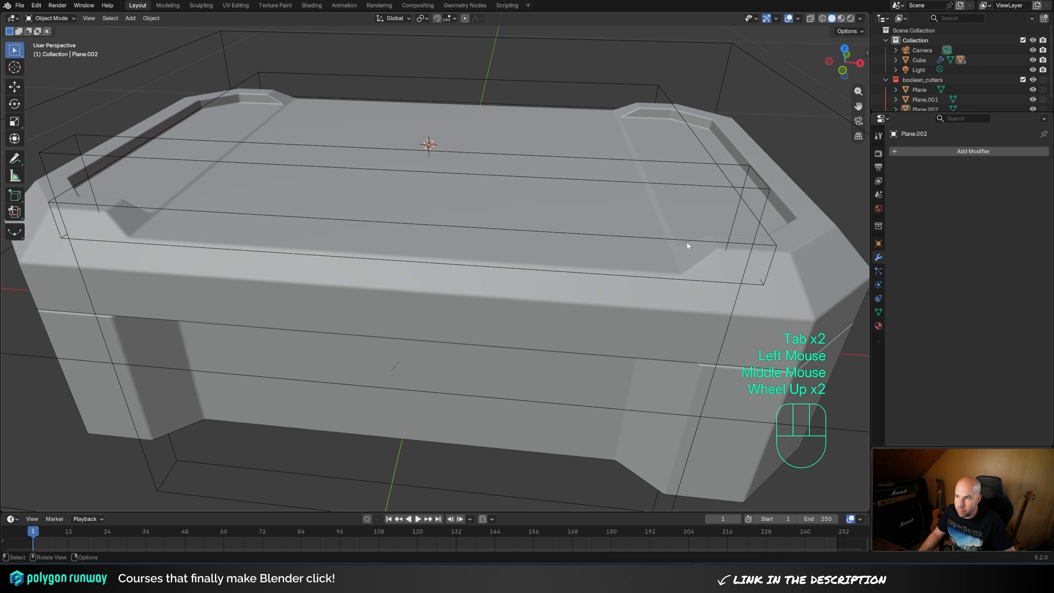
click(686, 241)
key(Tab)
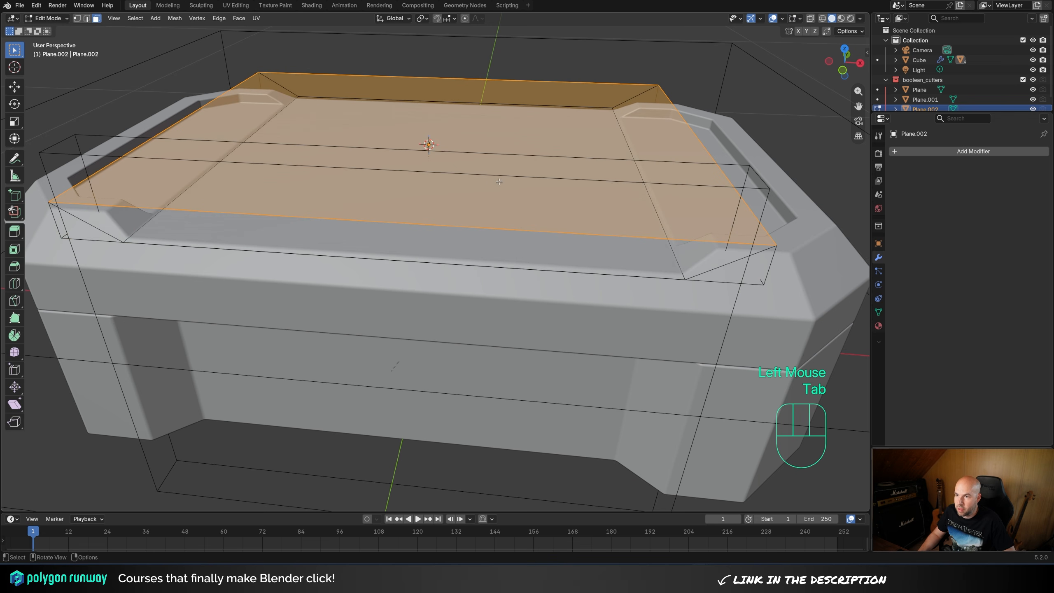
click(810, 18)
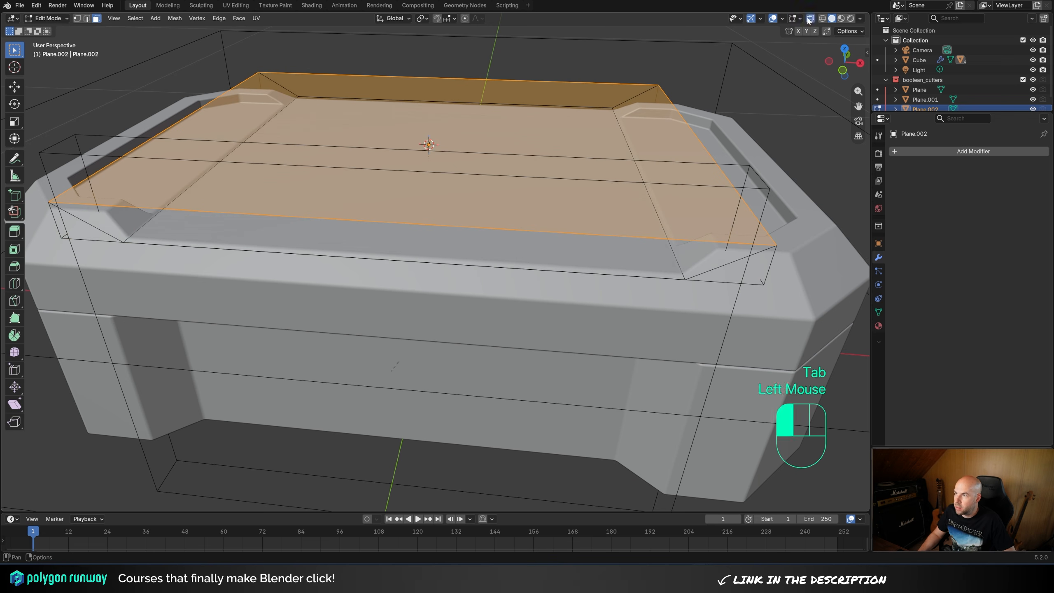
click(428, 172)
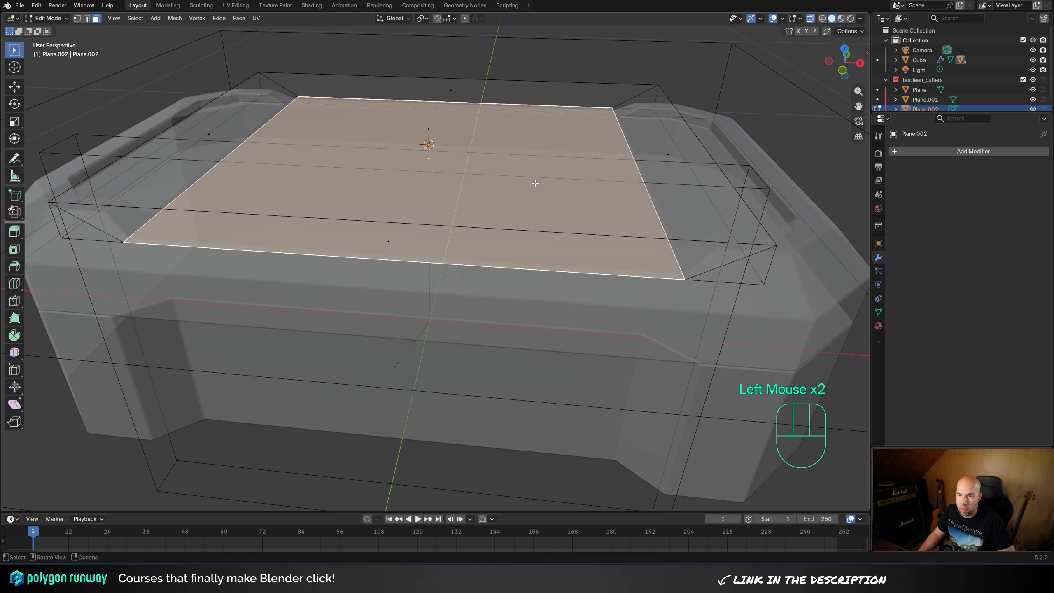
key(g)
key(z)
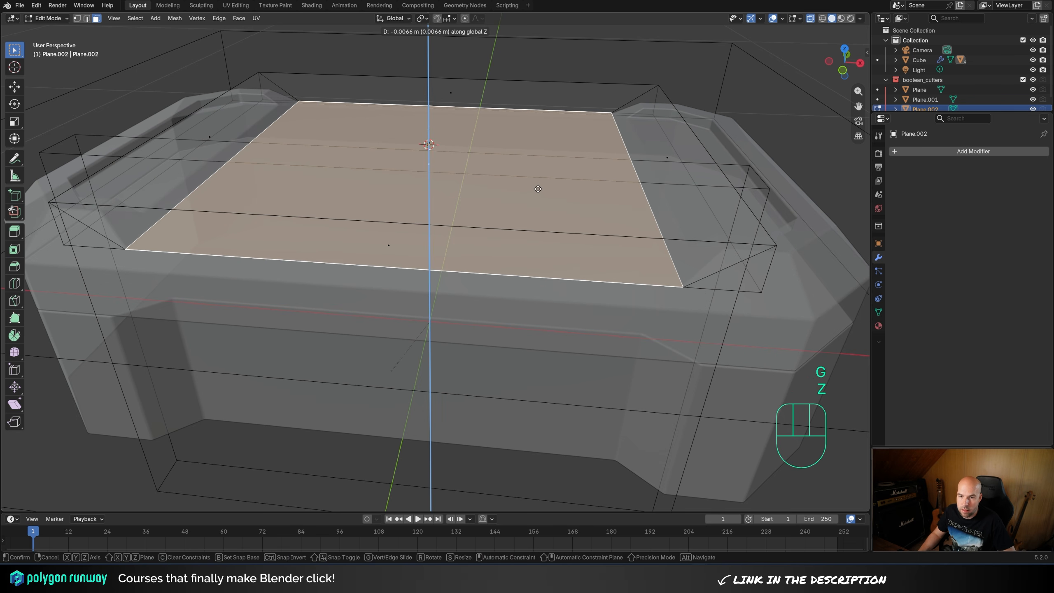
click(538, 189)
key(Tab)
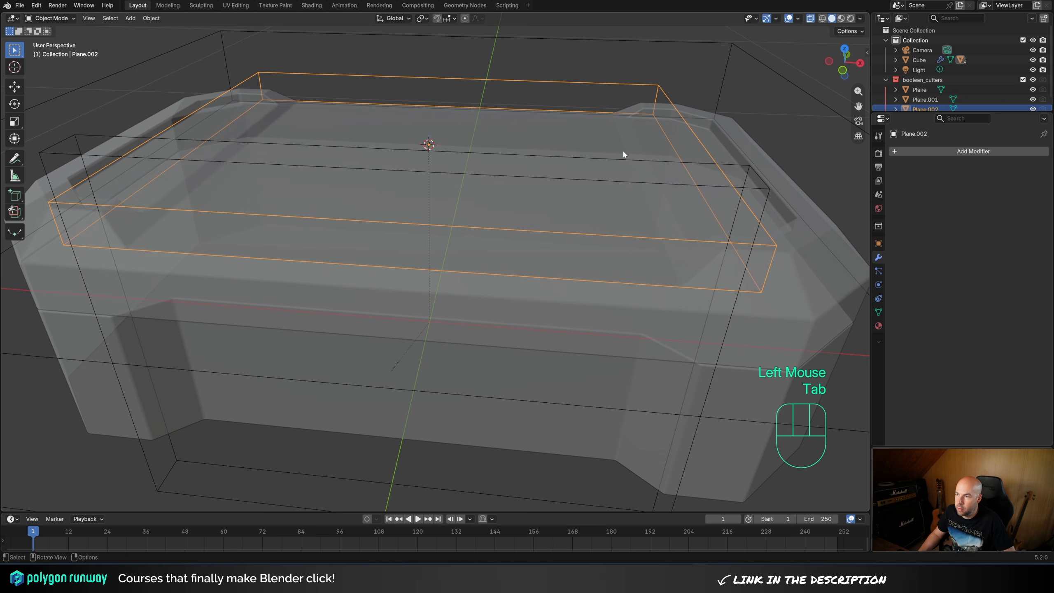
click(811, 19)
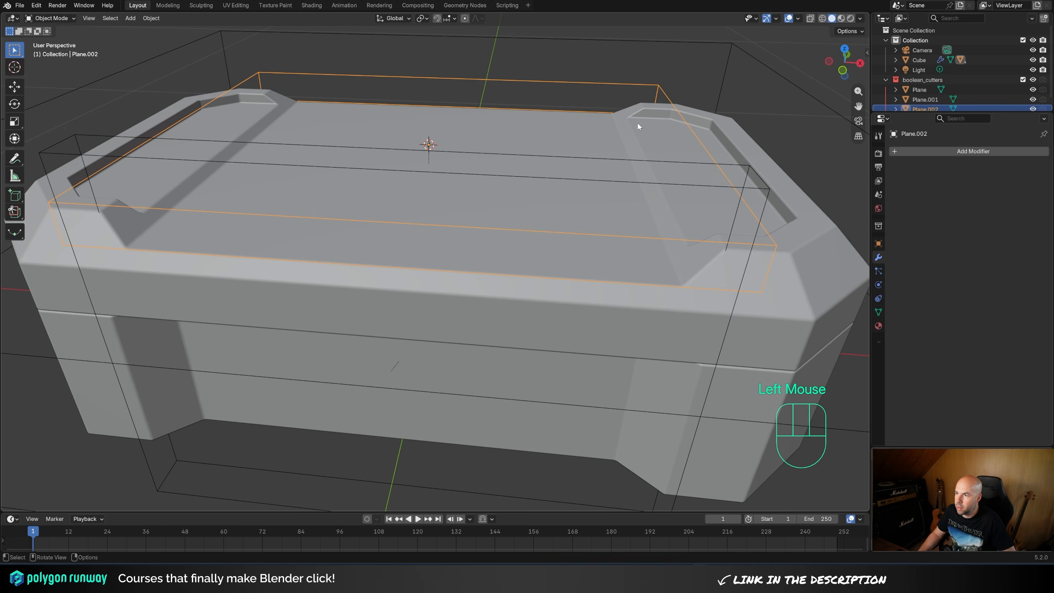
- Move the slicing cutter down about 0.03 m along Z to lower the split between the box's two parts
middle_drag(638, 127, 440, 260)
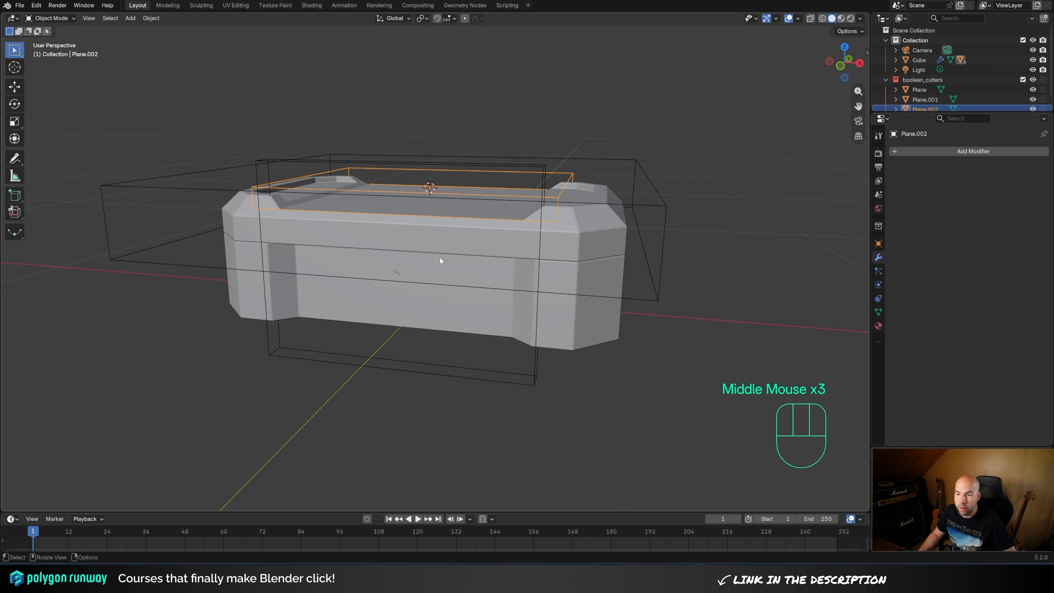
click(663, 206)
middle_drag(670, 285, 701, 271)
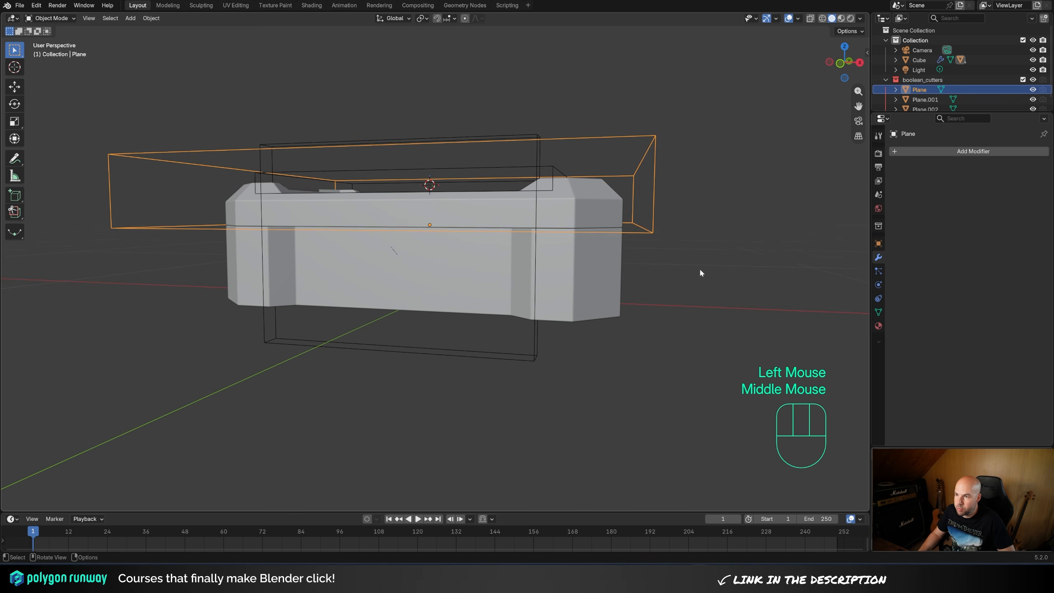
key(g)
key(z)
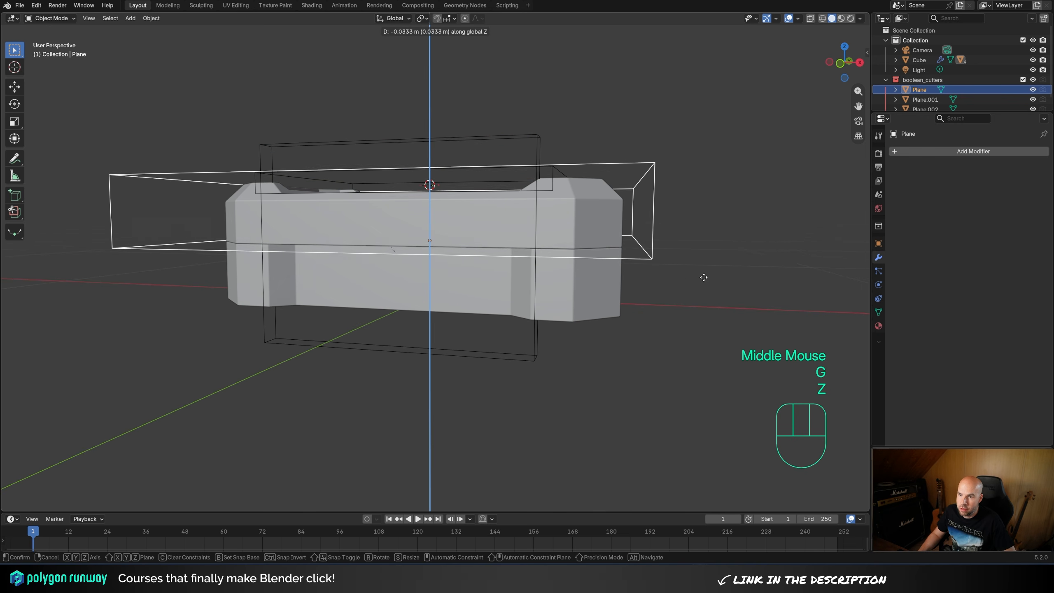
click(703, 279)
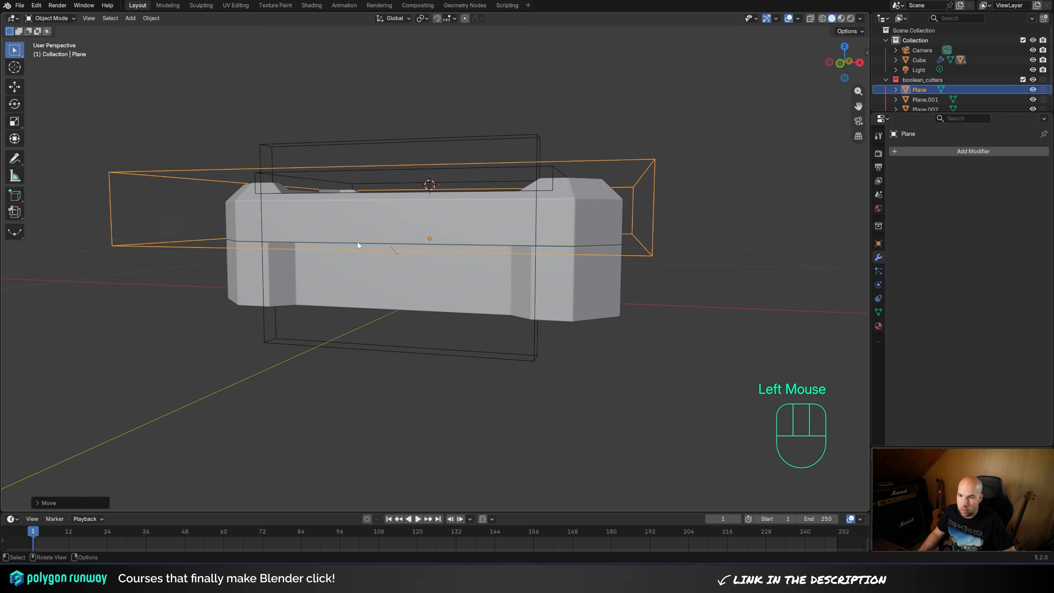
key(g)
key(z)
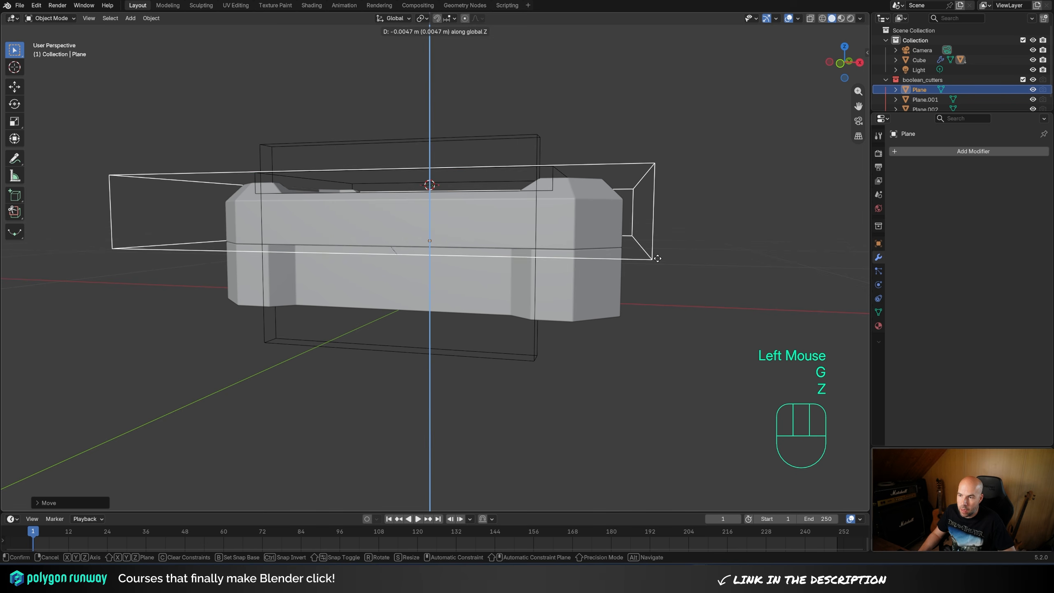
click(580, 237)
middle_drag(580, 237, 575, 250)
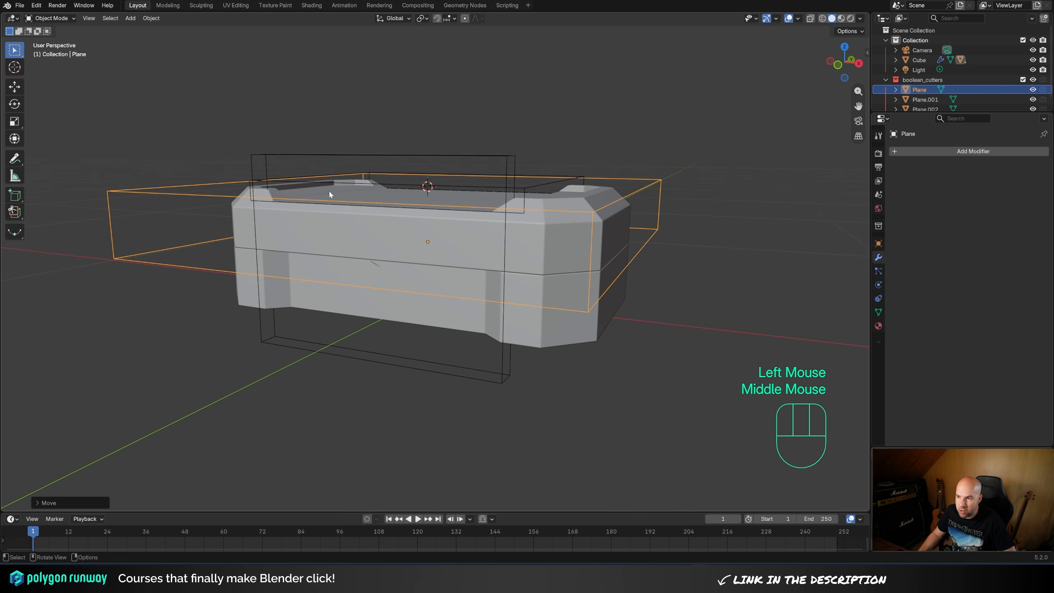
- Add a horizontal edge loop around the sides of the box's upper part and bevel it into a narrow band of faces
click(571, 242)
middle_drag(572, 242, 603, 263)
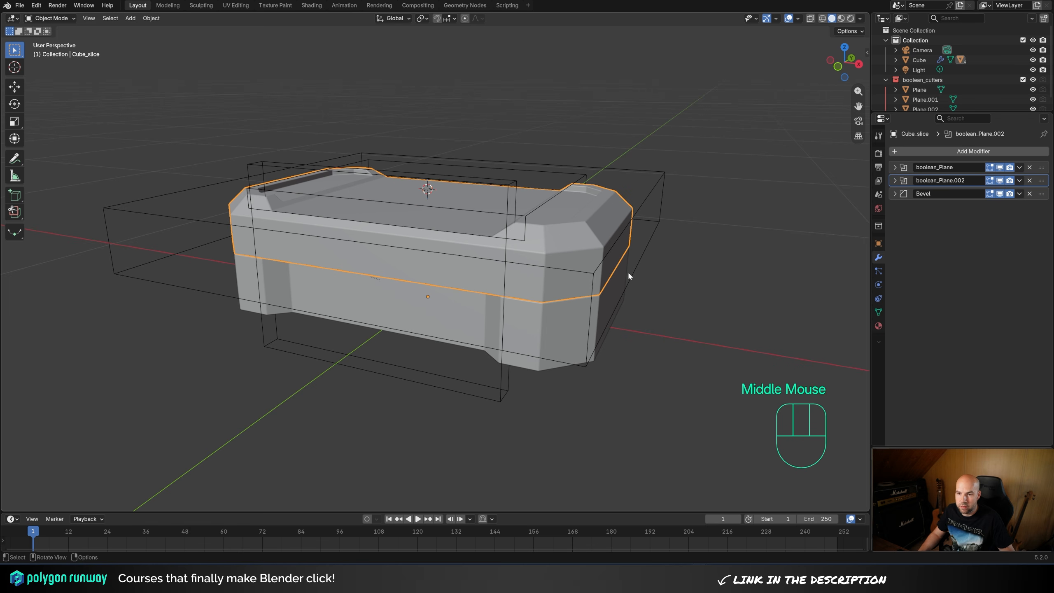
key(Tab)
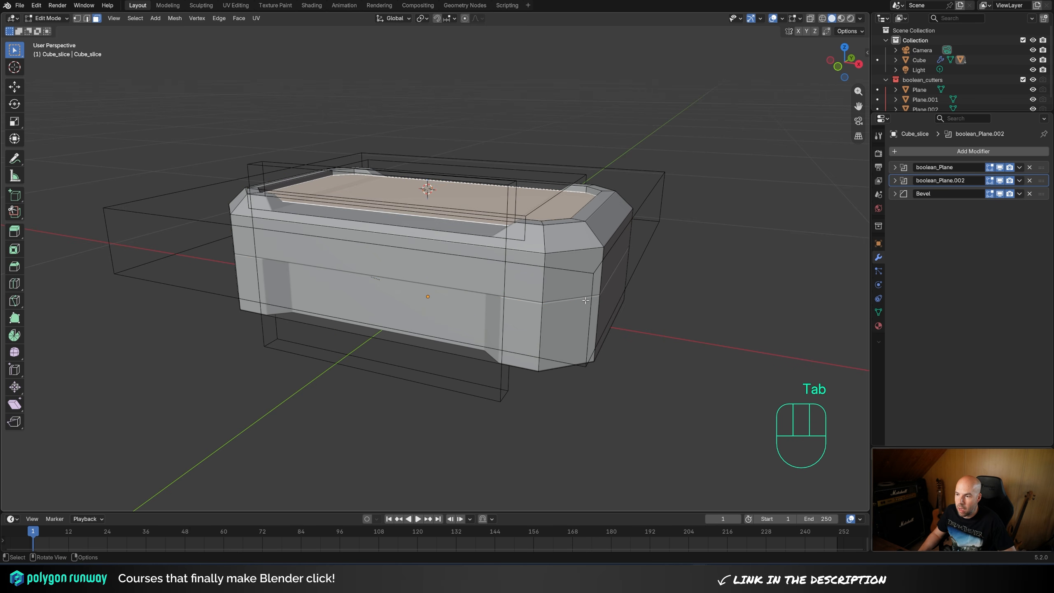
alt+click(545, 286)
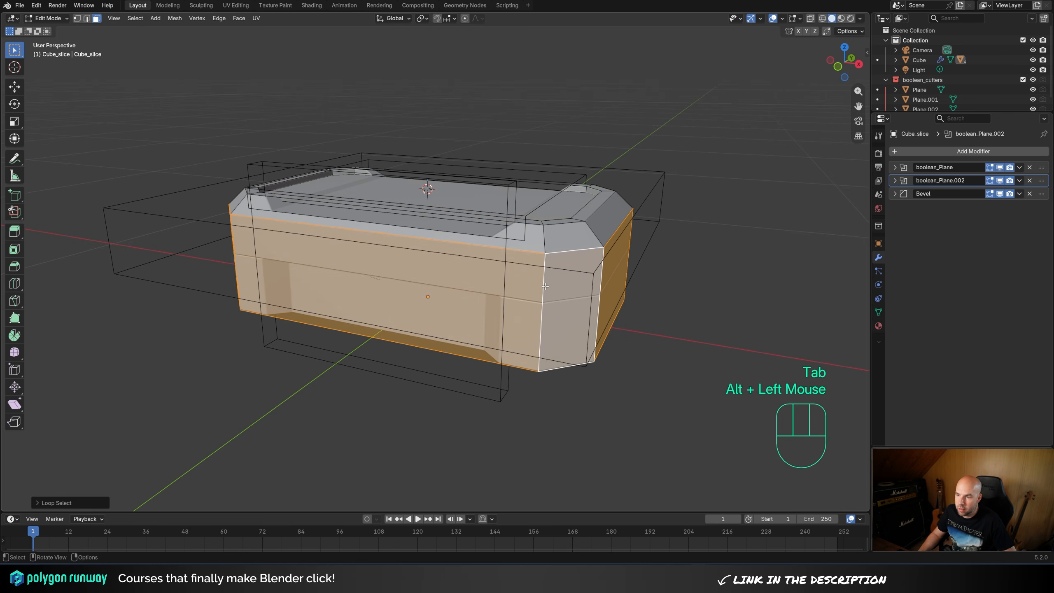
key(ctrl+r)
click(599, 275)
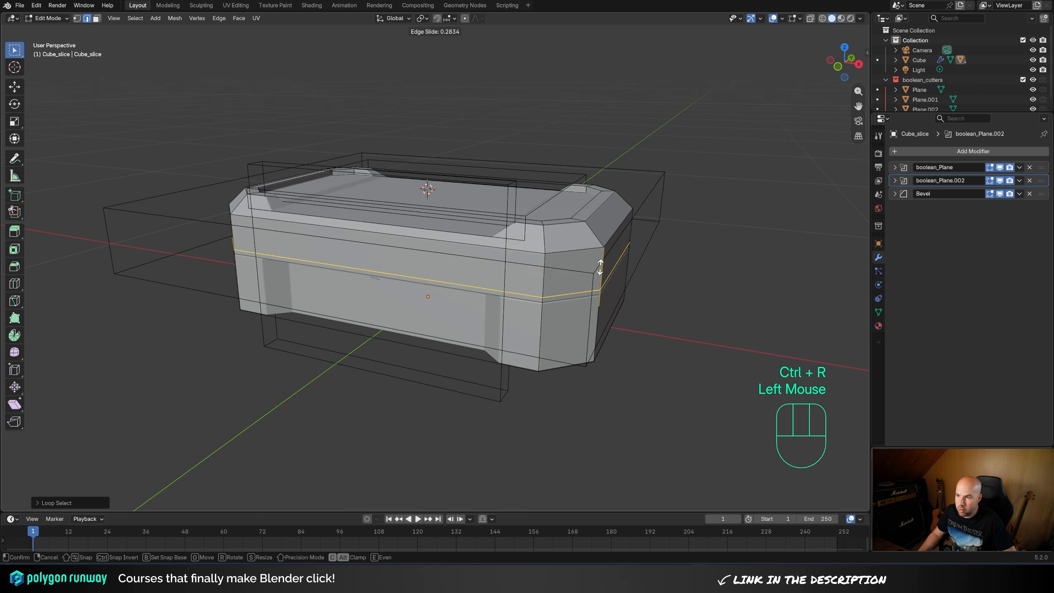
click(606, 251)
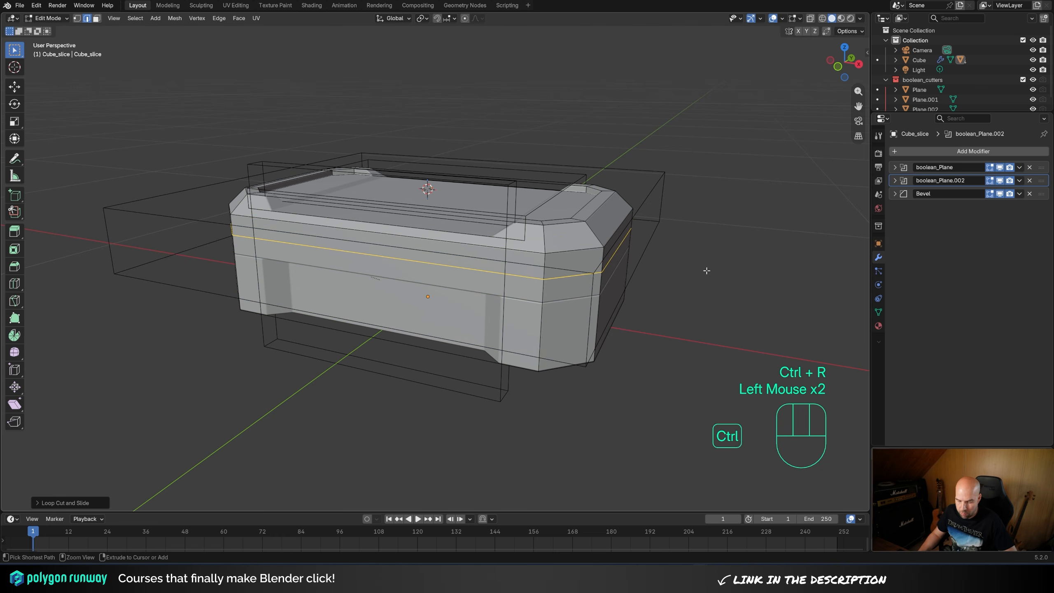
key(ctrl+b)
click(709, 279)
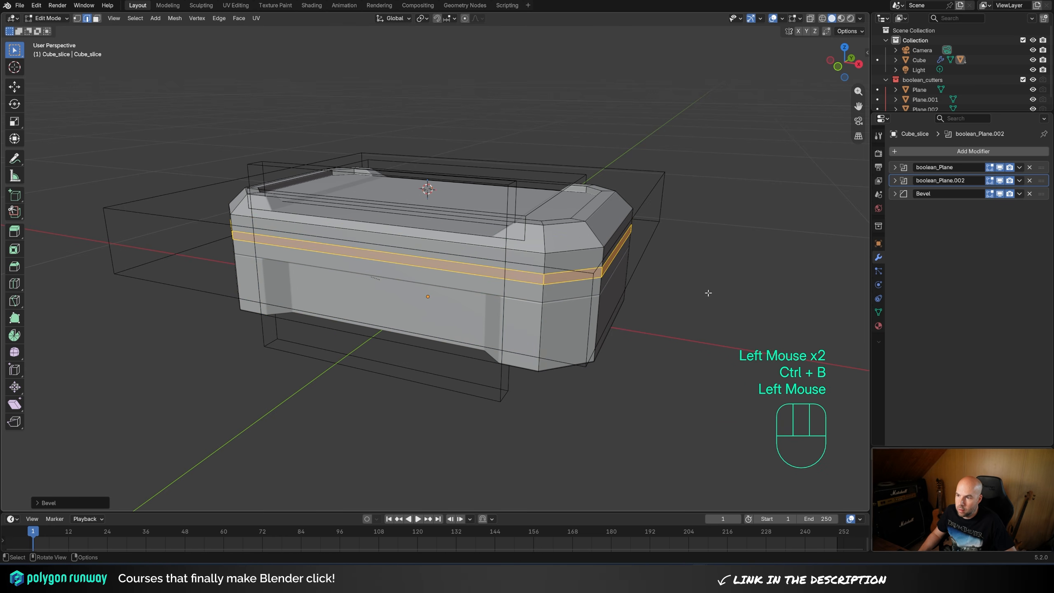
- Extrude the band of faces outward along its normals about 0.01 m with even thickness to form a raised ridge
key(alt+e)
click(677, 306)
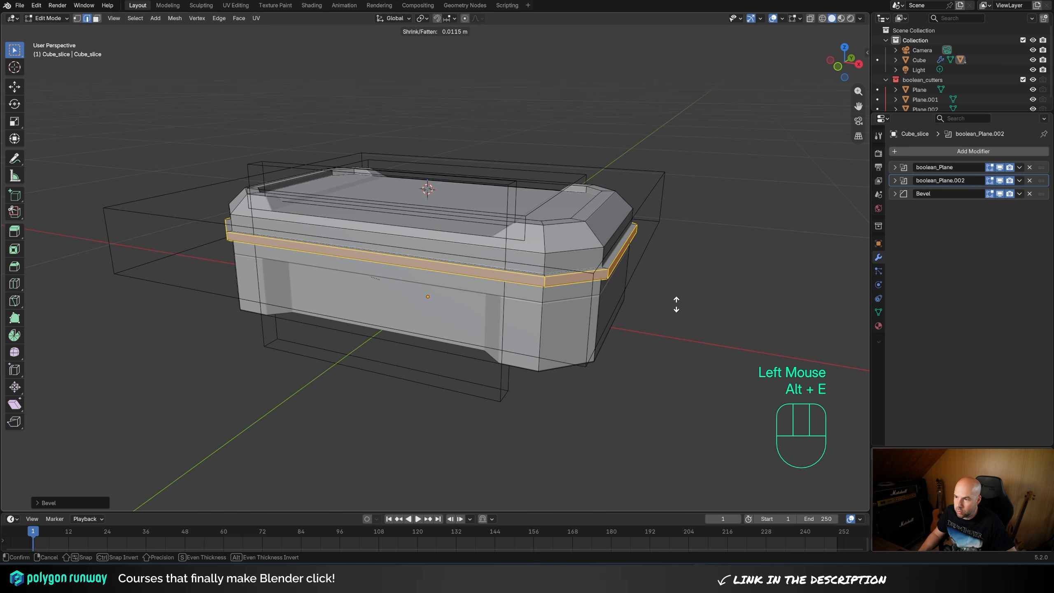
key(s)
shift+click(669, 328)
key(Tab)
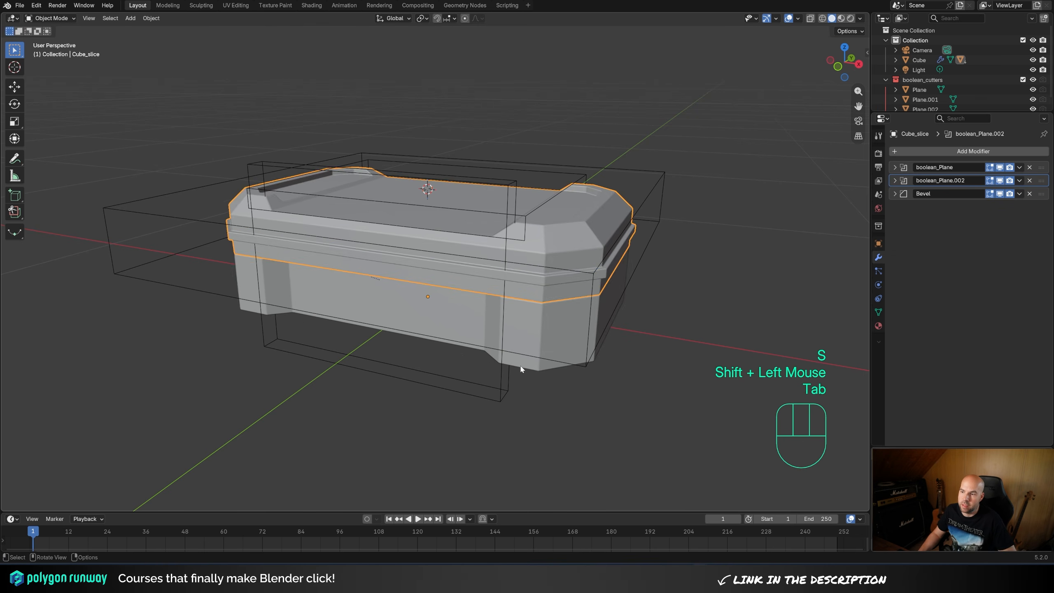
middle_drag(668, 328, 616, 338)
scroll(616, 339, down, 1)
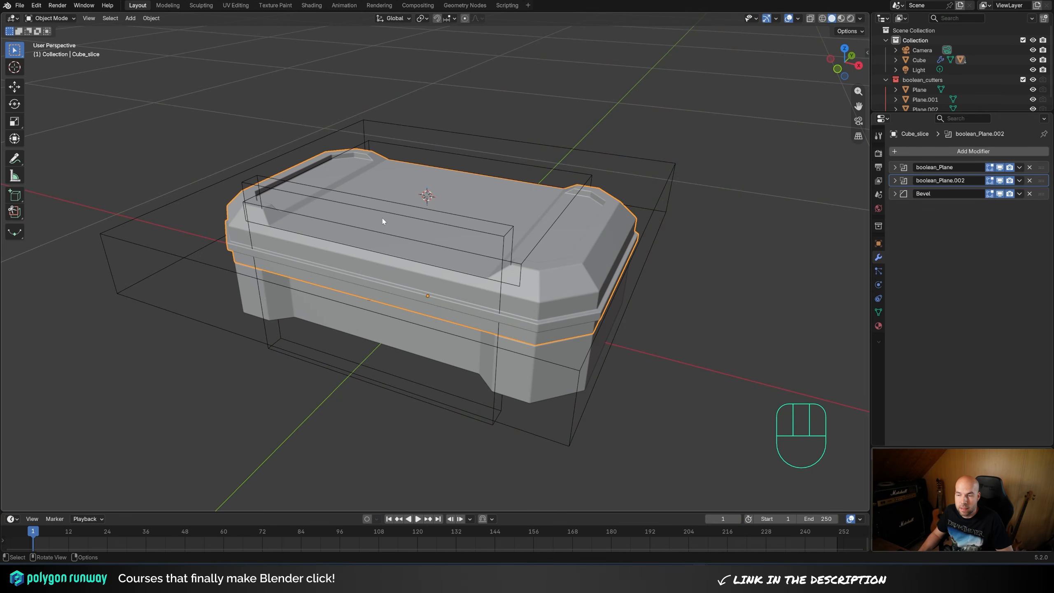
- Add a plane at the 3D cursor above the lid and scale its mesh down to a tiny square in Edit Mode
middle_drag(442, 193, 480, 209)
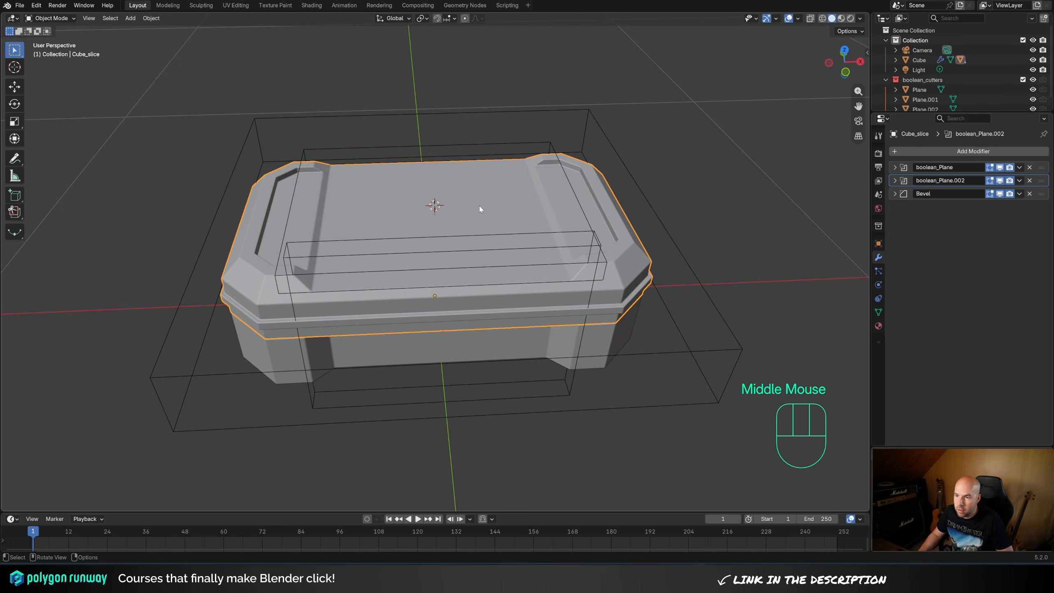
key(shift+a)
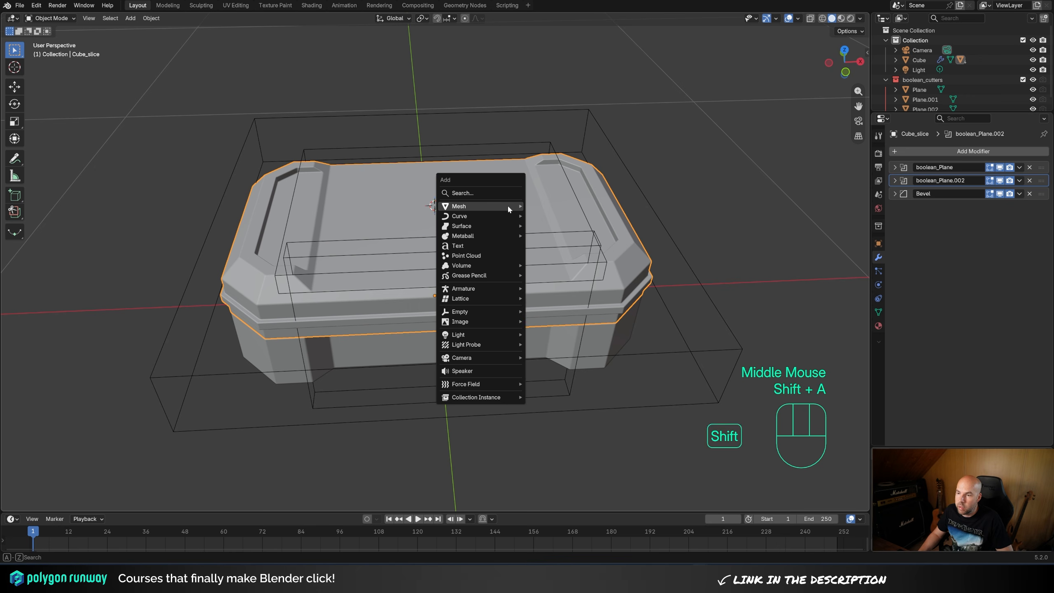
mouse_move(508, 204)
click(555, 207)
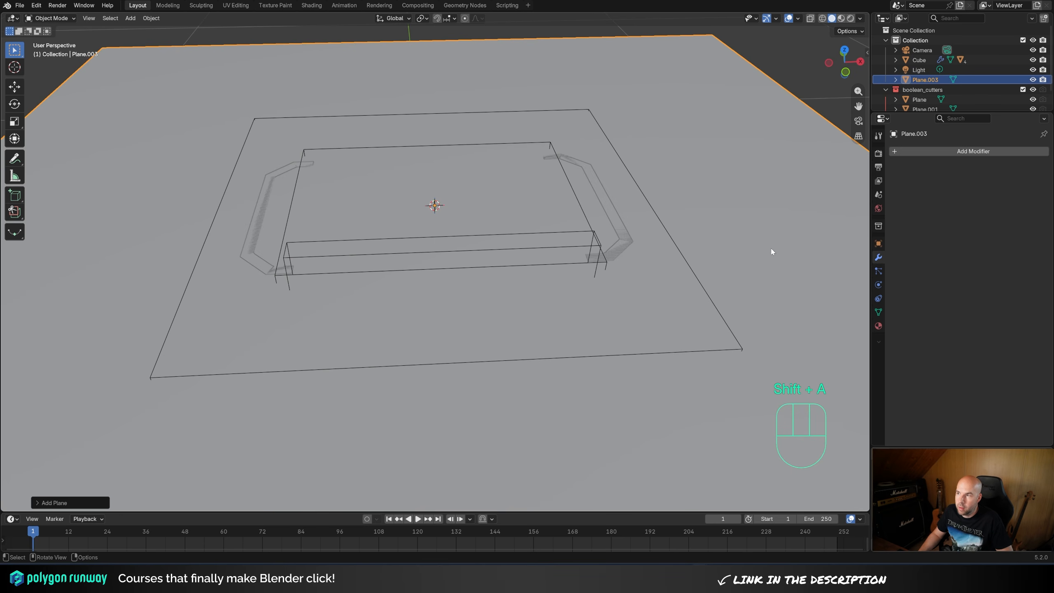
key(Tab)
key(s)
click(515, 239)
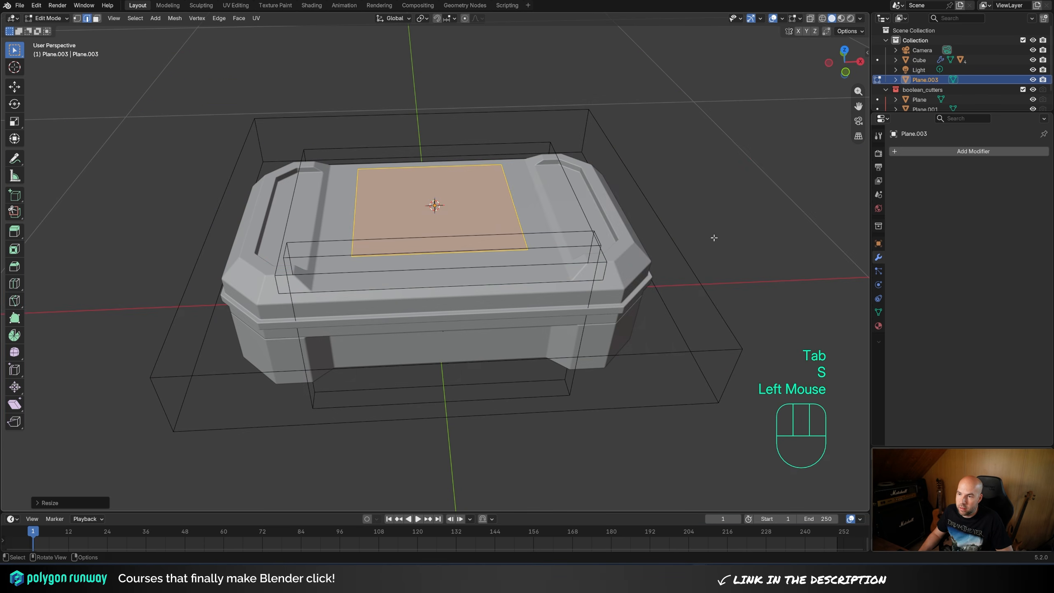
key(s)
click(465, 208)
key(s)
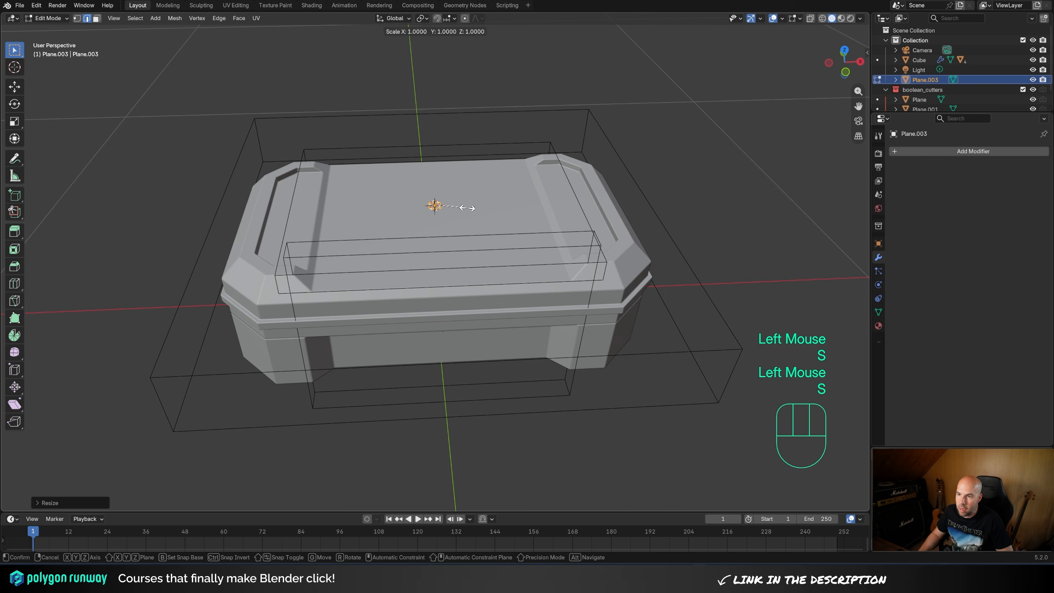
click(469, 208)
- Stretch the tiny plane along X into a narrow strip at the middle of the lid
key(s)
key(x)
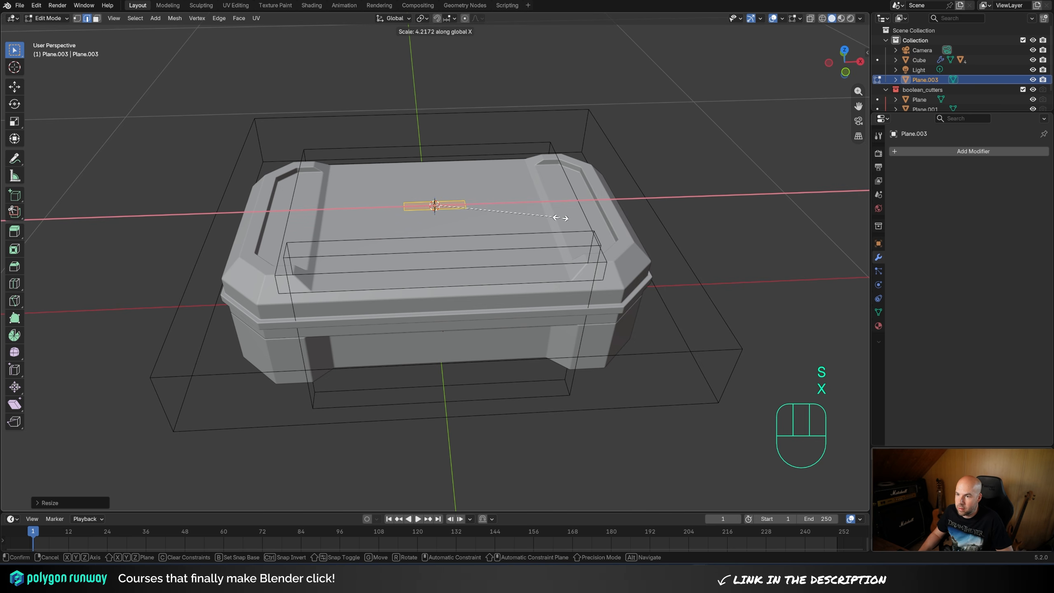
click(535, 217)
- Round the strip's corners into a slot shape with a clamped vertex bevel of 4 segments
middle_drag(535, 216, 519, 216)
scroll(519, 215, up, 1)
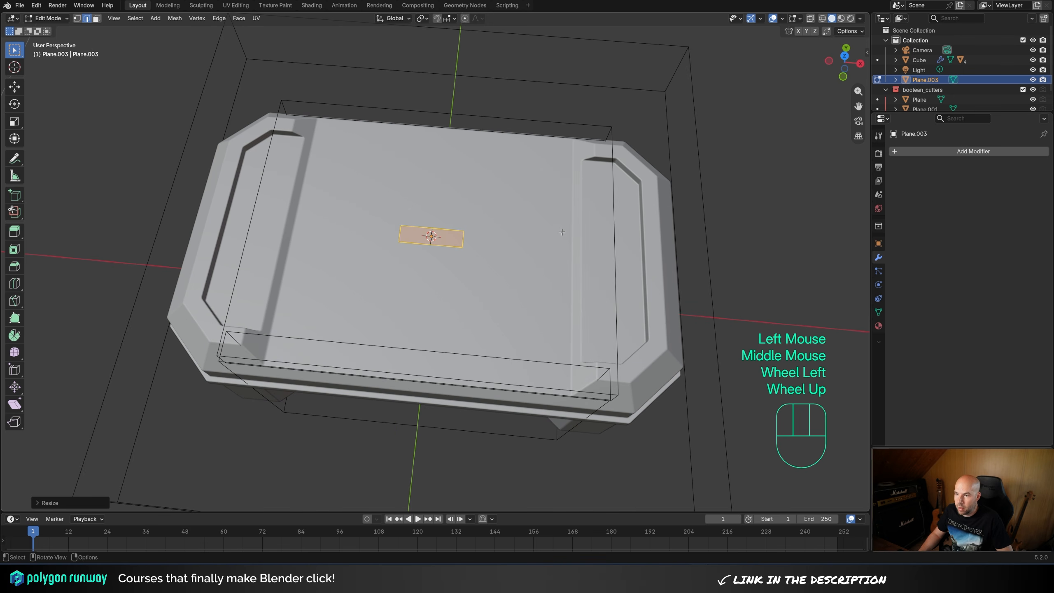
key(ctrl+shift+b)
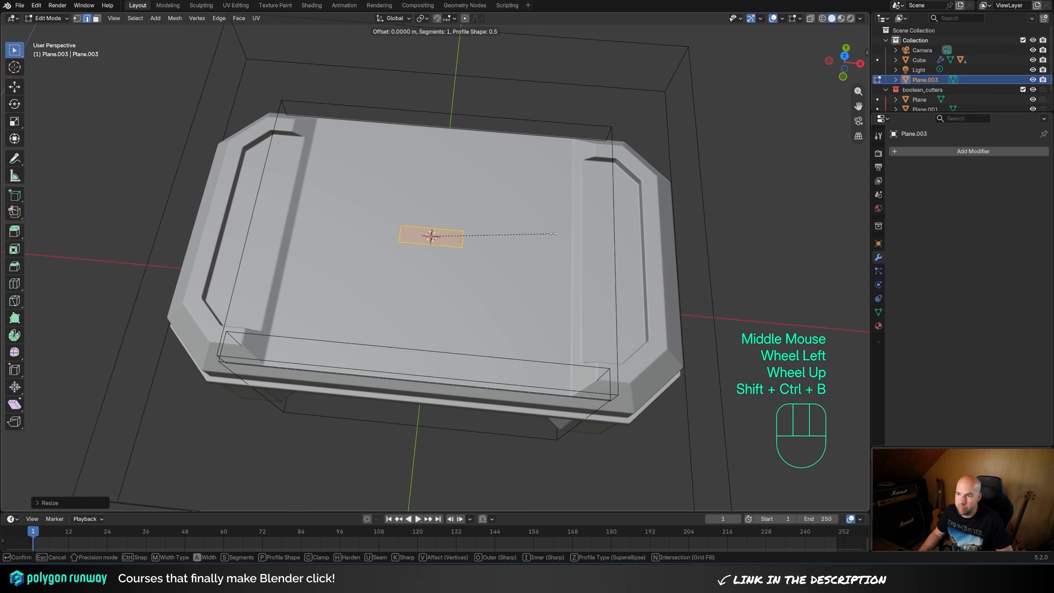
scroll(558, 233, up, 3)
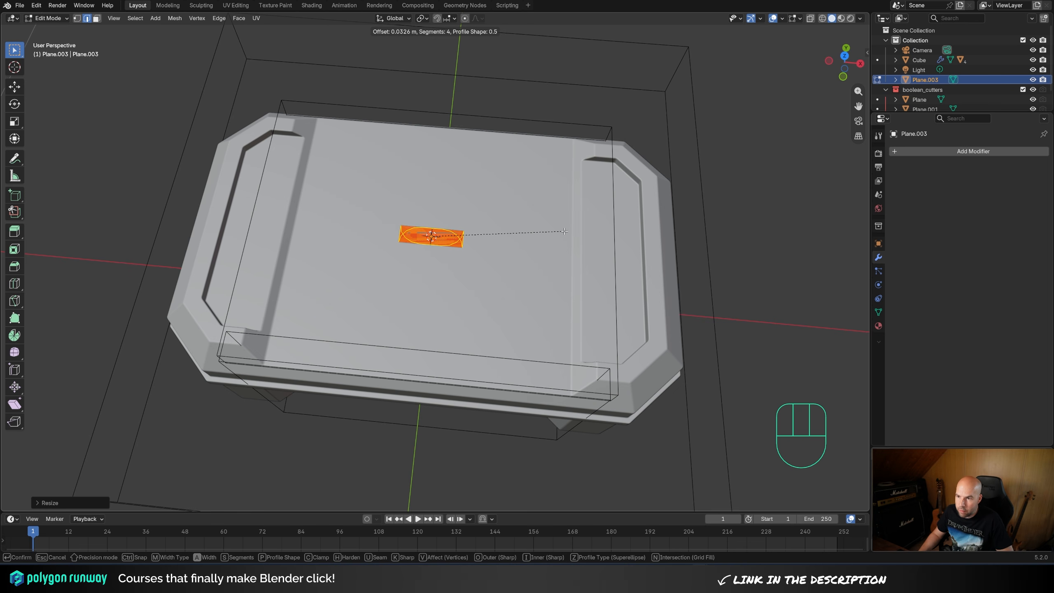
key(c)
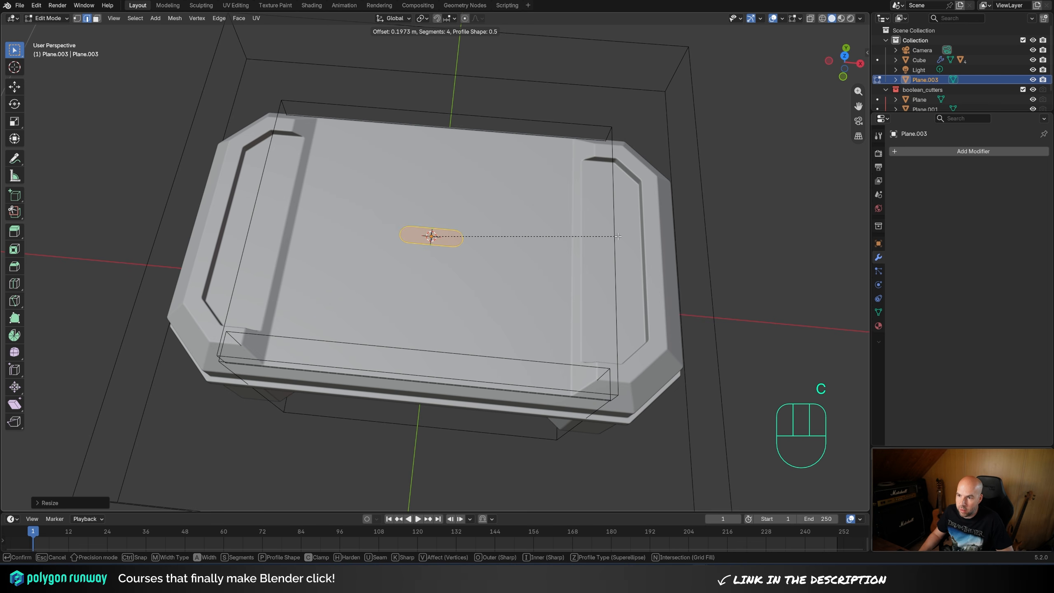
click(698, 237)
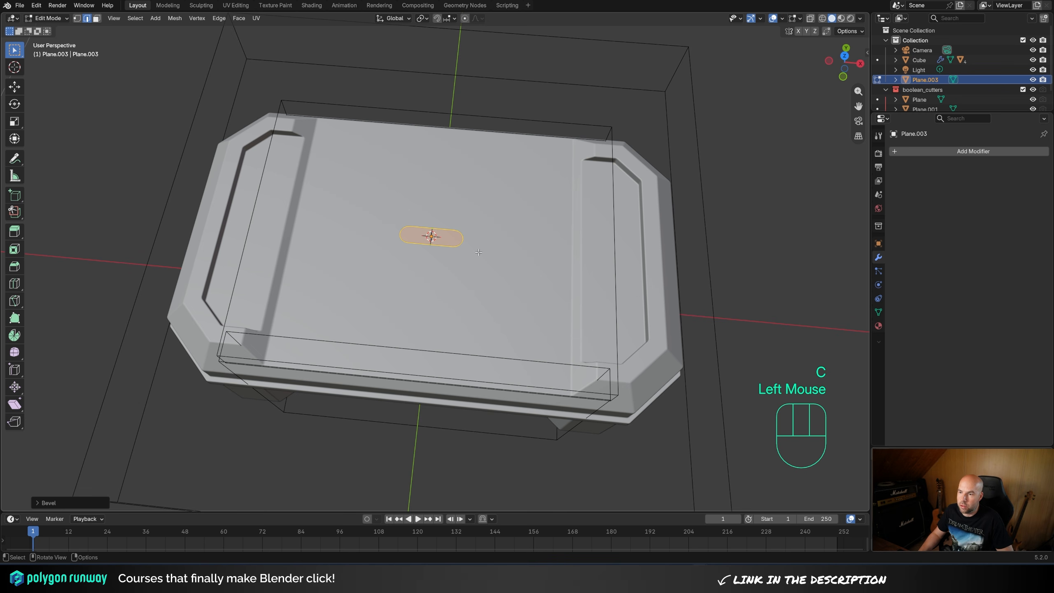
- Extrude the rounded slot face vertically into a thin solid and return to Object Mode
middle_drag(527, 285, 478, 210)
key(e)
key(ctrl+z)
key(Tab)
key(Tab)
key(Tab)
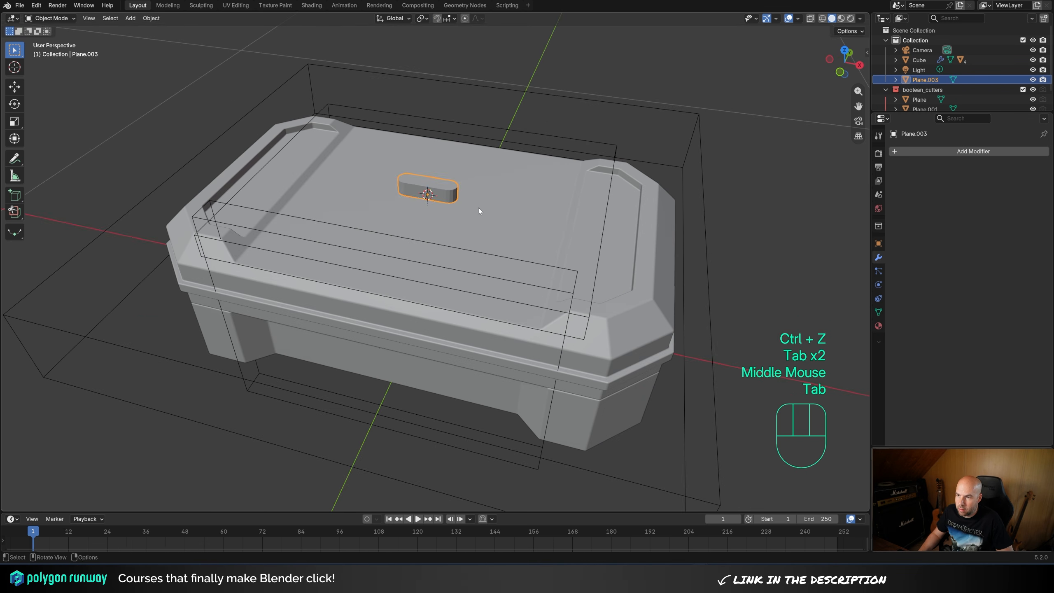
- Lower the slot solid about 0.04 m along Z so it sinks into the lid
key(g)
key(z)
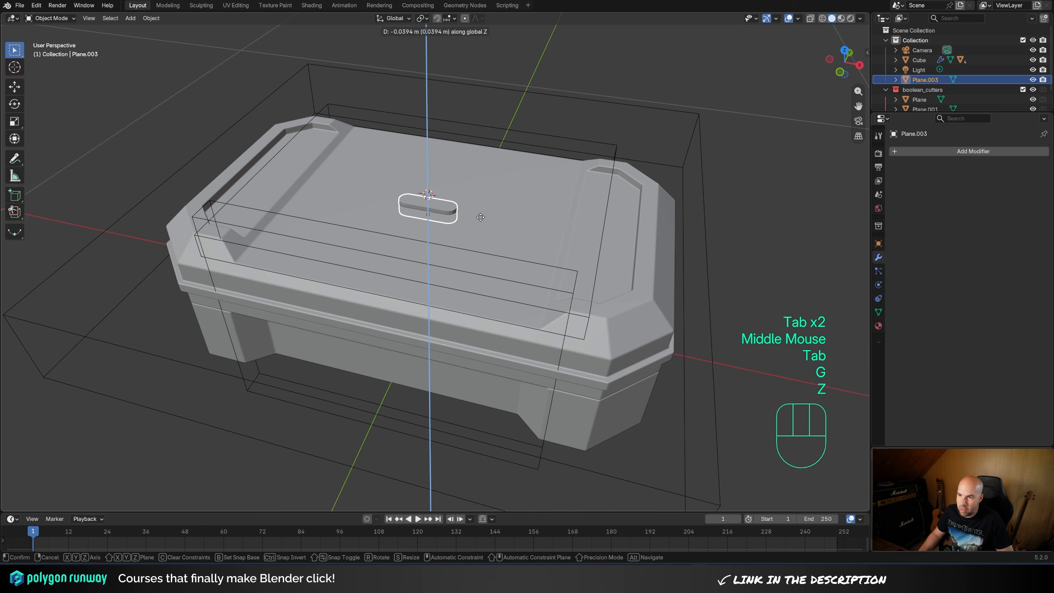
click(481, 217)
- In Edit Mode, move the slot mesh along positive X toward the lid's side recess, leaving the object origin at the lid's centre
middle_drag(482, 219, 435, 231)
key(Tab)
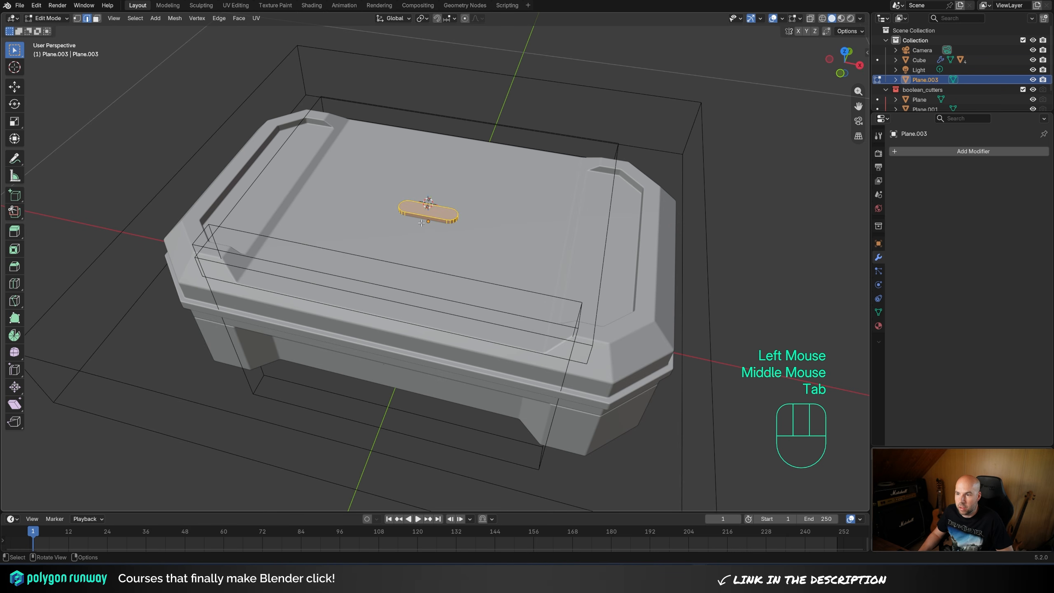
key(g)
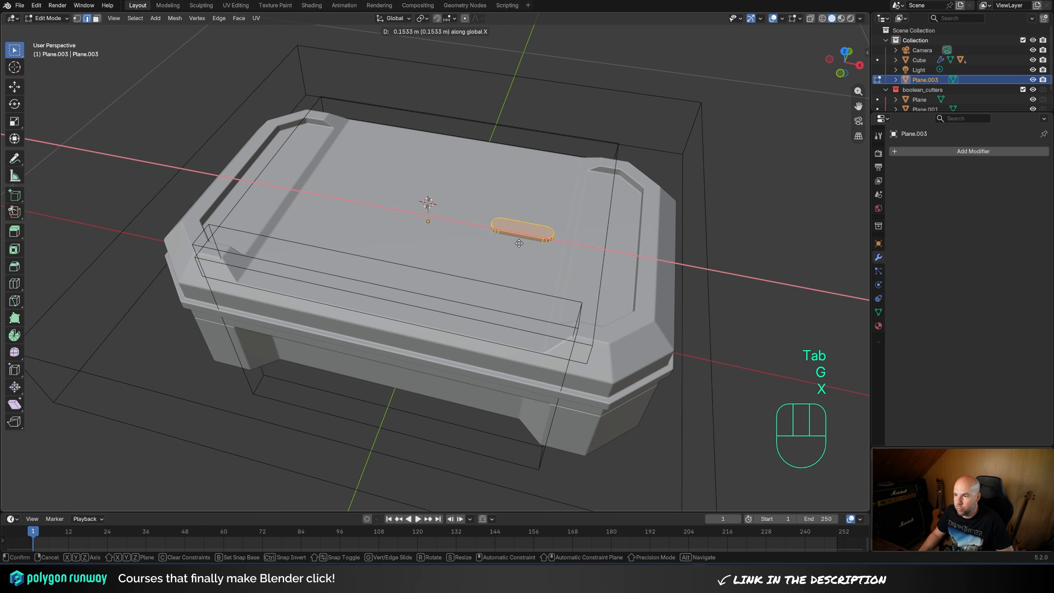
click(554, 248)
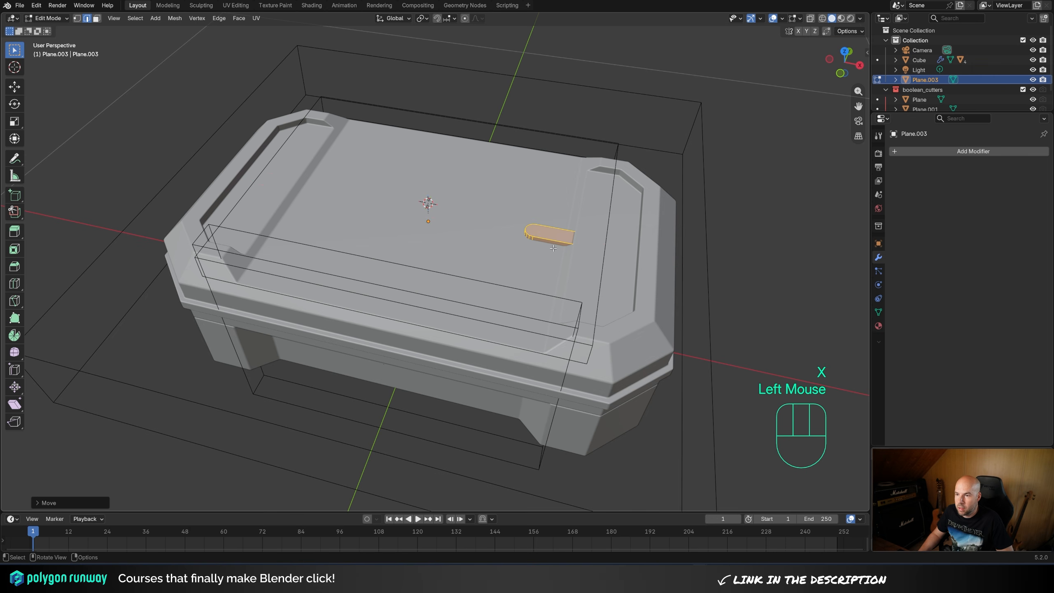
- Add a Mirror modifier on the X axis to the slot solid and return to Object Mode
middle_drag(428, 217, 590, 207)
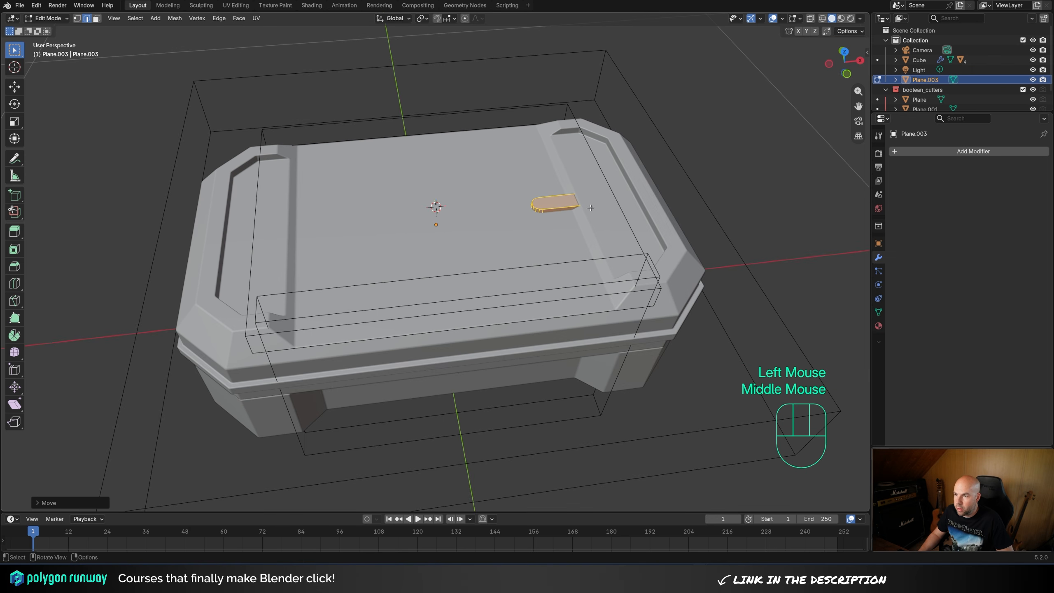
click(928, 152)
mouse_move(929, 156)
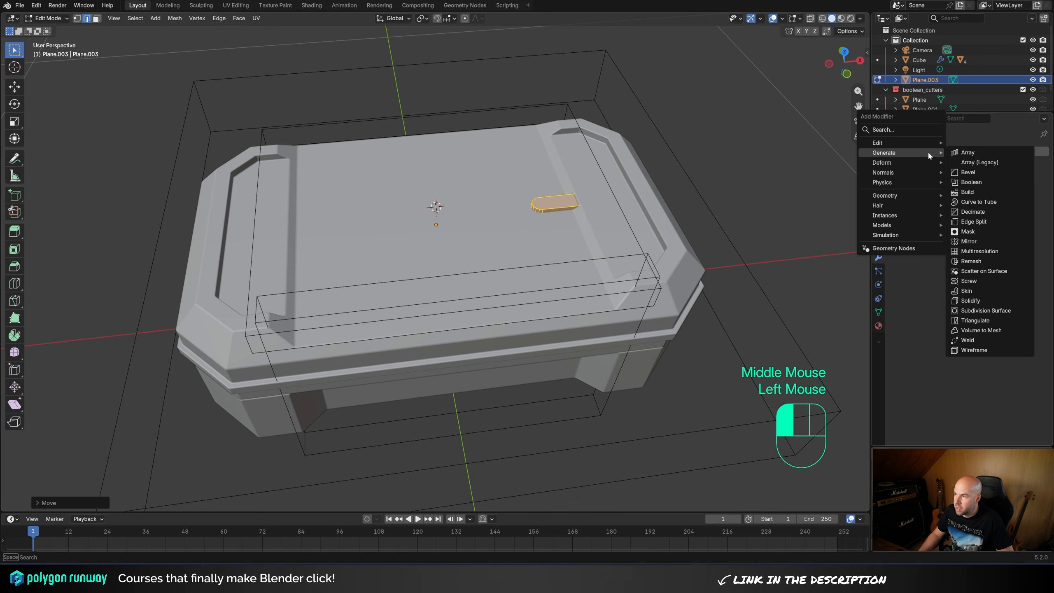
click(973, 241)
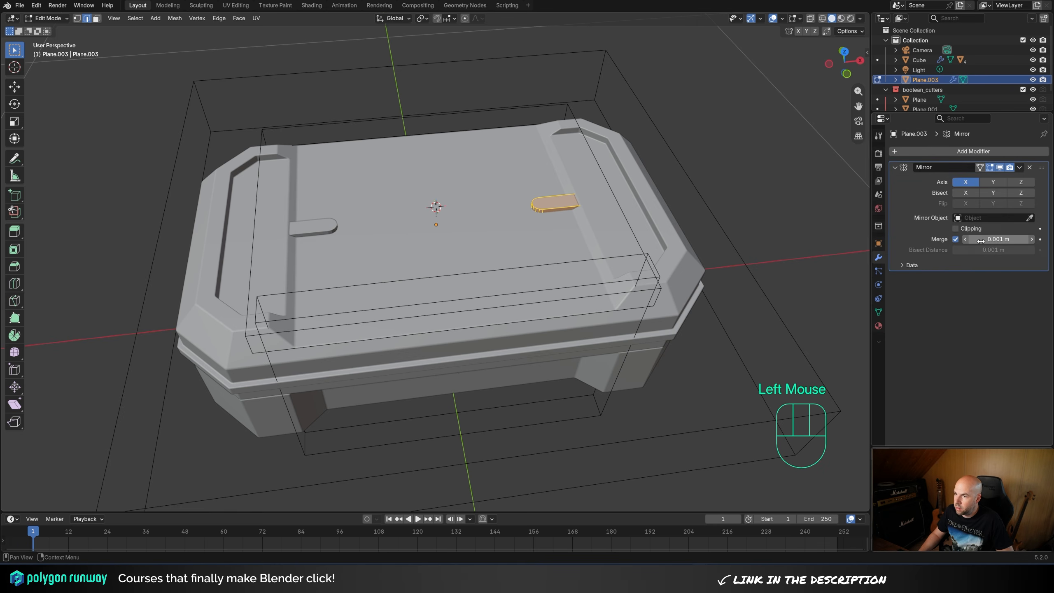
key(Tab)
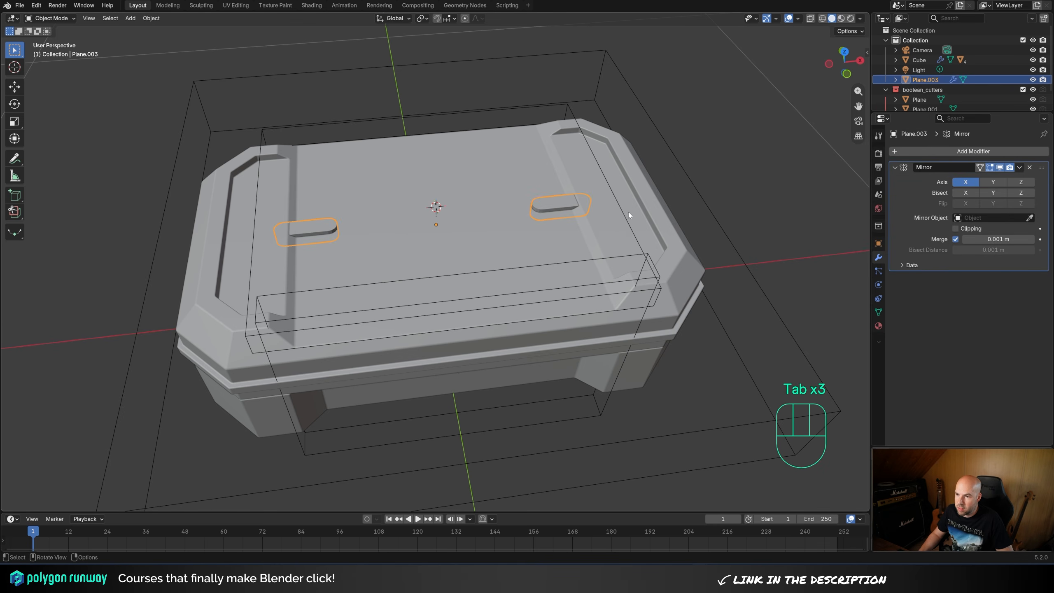
- Rotate the mirrored slot pair 45° around the Z axis
text(rz)
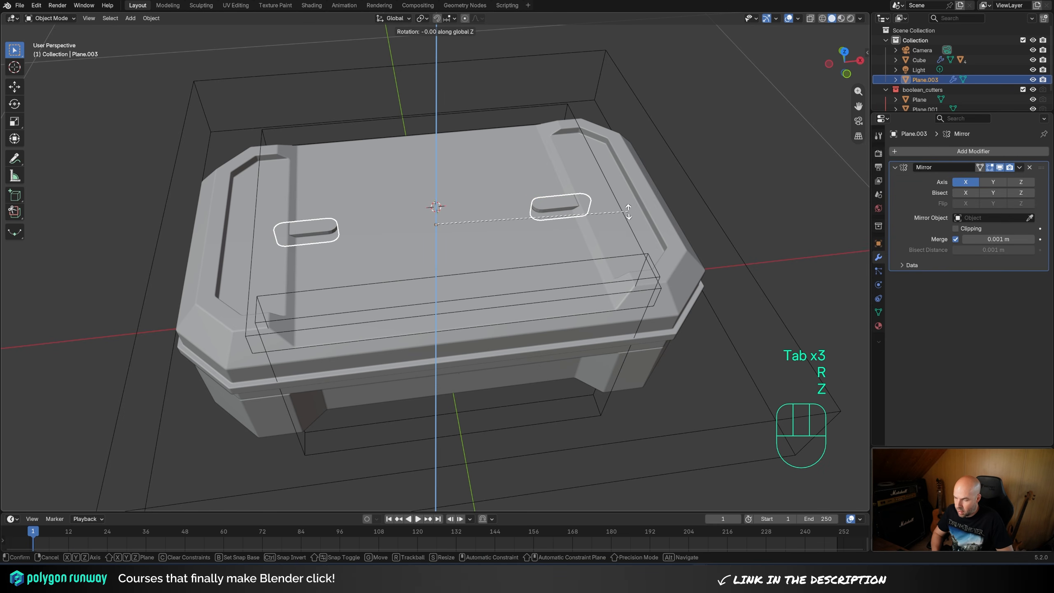
text(45)
key(KP_Enter)
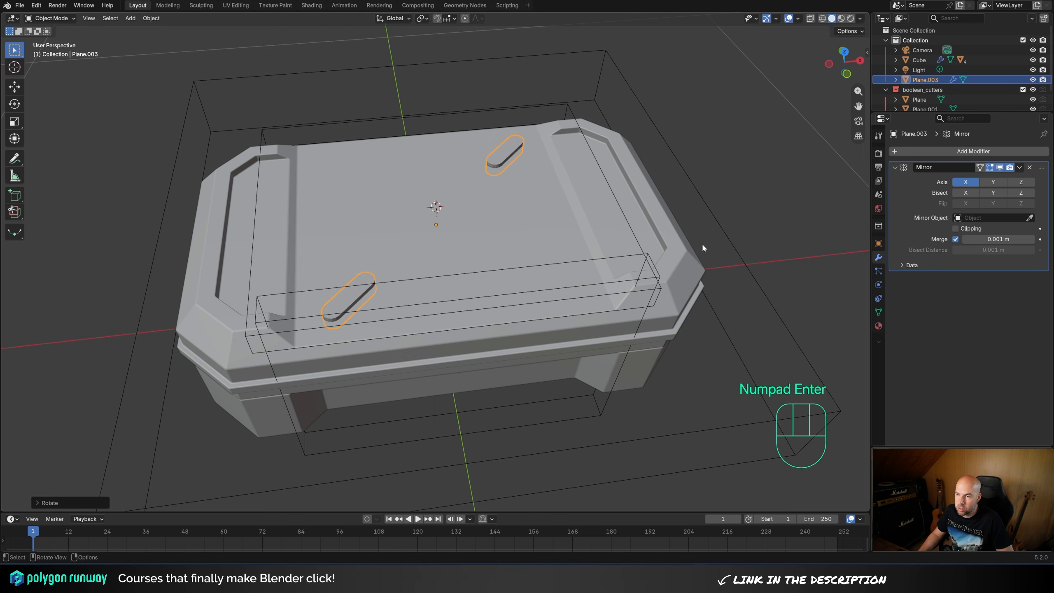
- Make a linked duplicate of the slot pair in place and rotate it 90° around Z
key(alt+d)
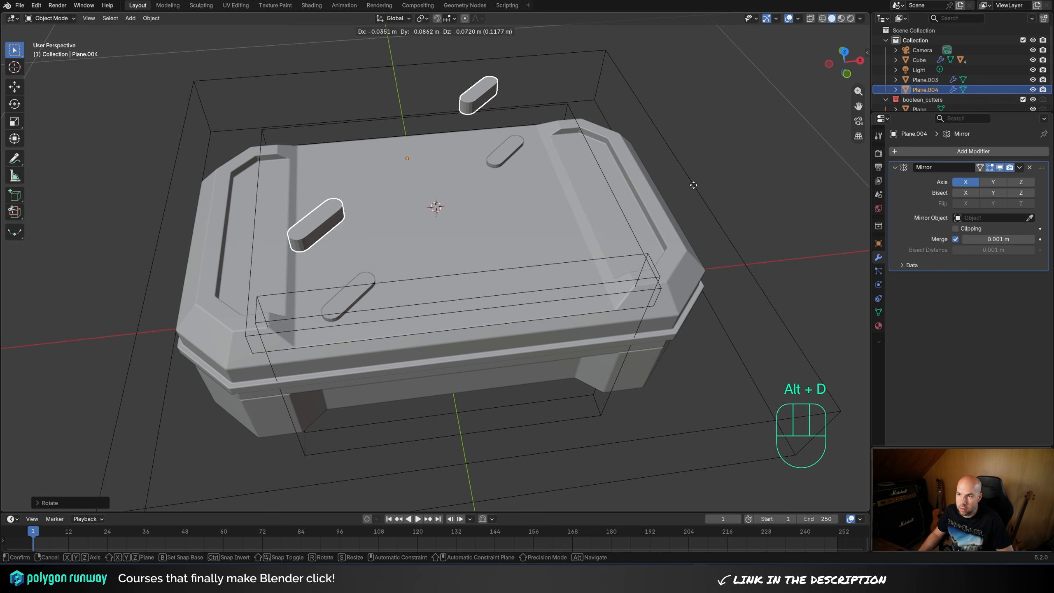
right_click(694, 185)
key(r)
key(z)
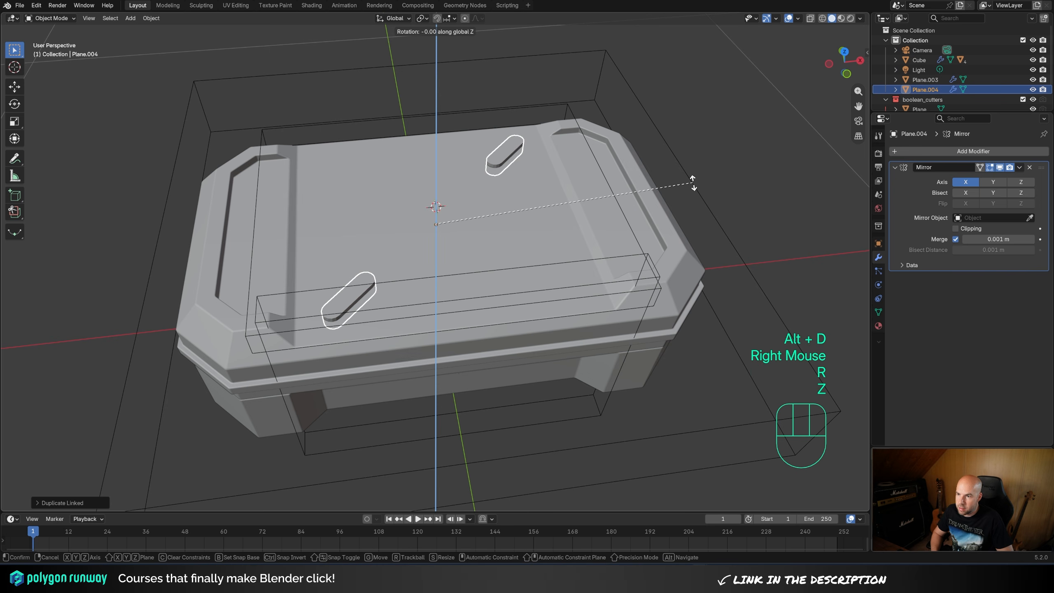
key(KP_9)
key(KP_0)
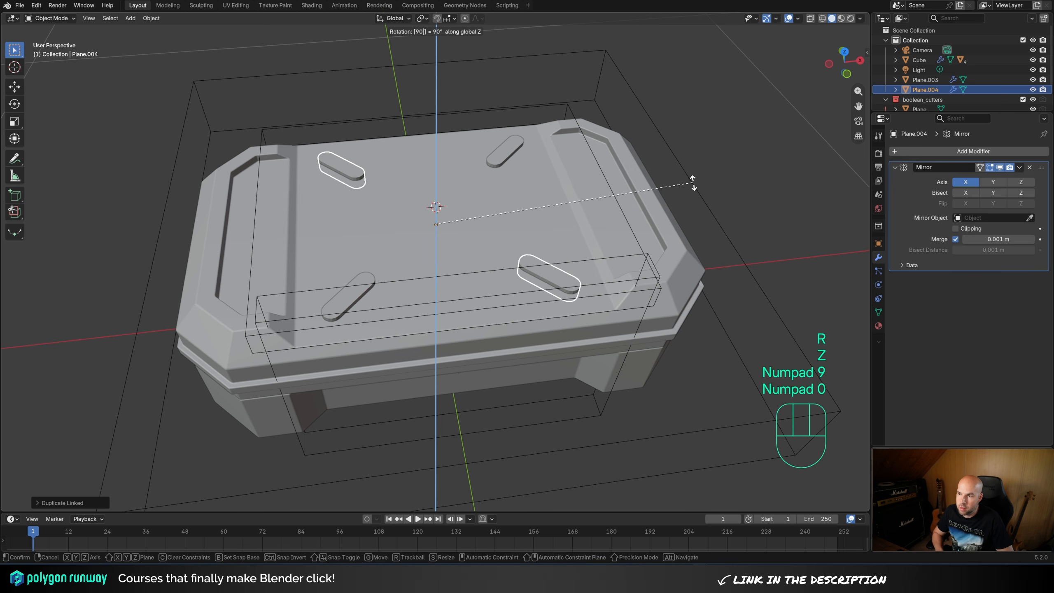
key(KP_Enter)
- Subtract the duplicated slot pair from the lid with a brush Boolean Difference using the Exact solver
scroll(563, 298, up, 2)
scroll(562, 298, down, 1)
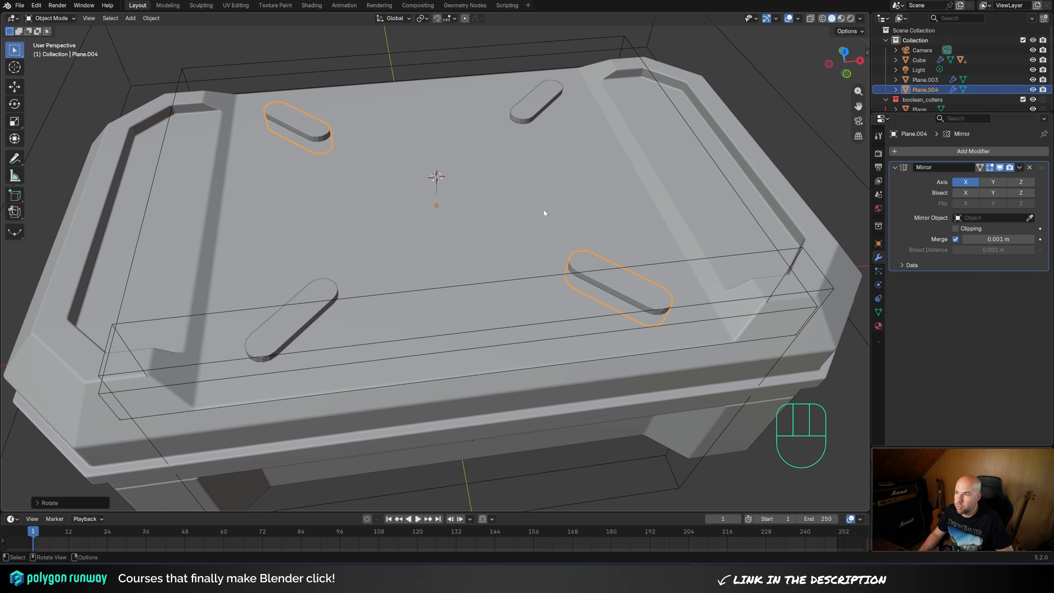
key(shift)
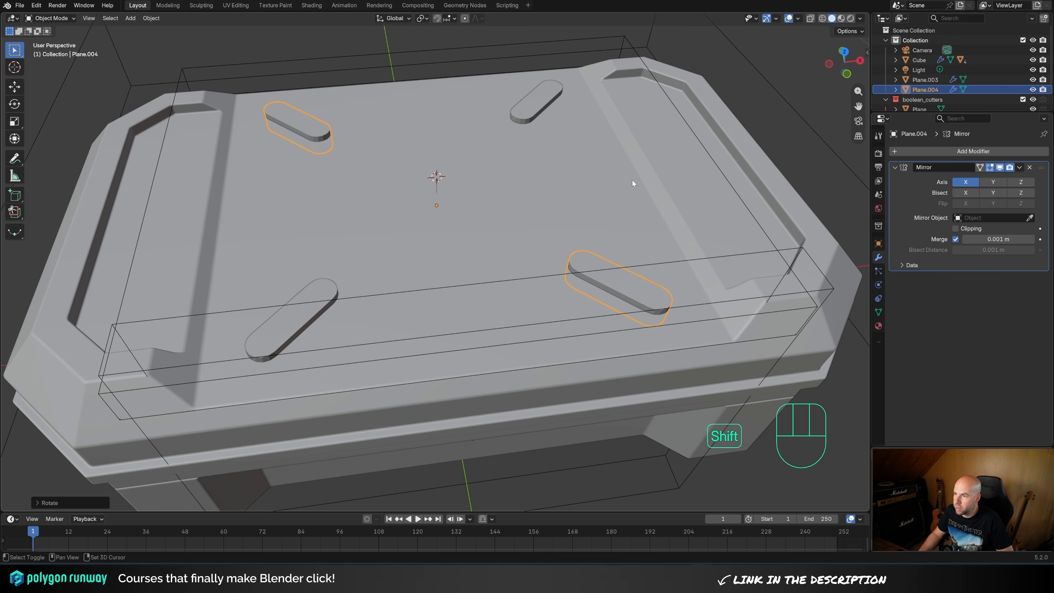
shift+click(636, 172)
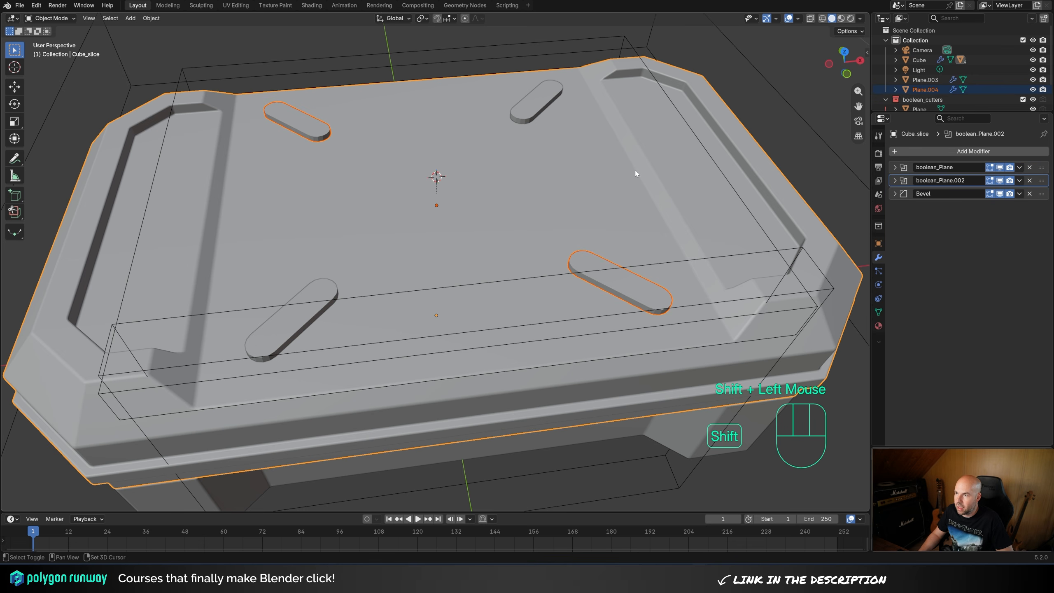
key(ctrl+KP_Subtract)
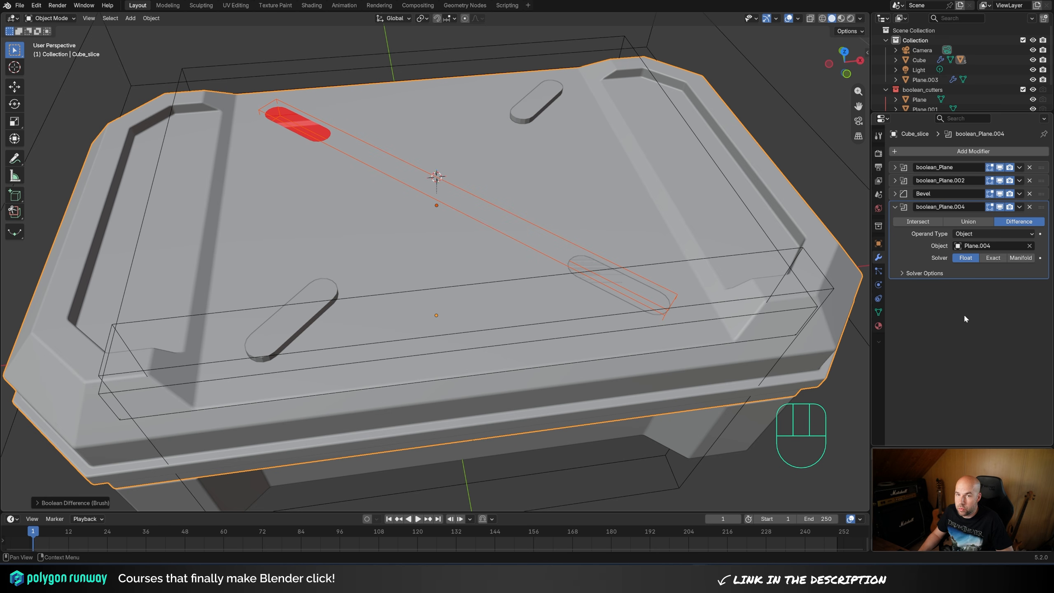
click(992, 258)
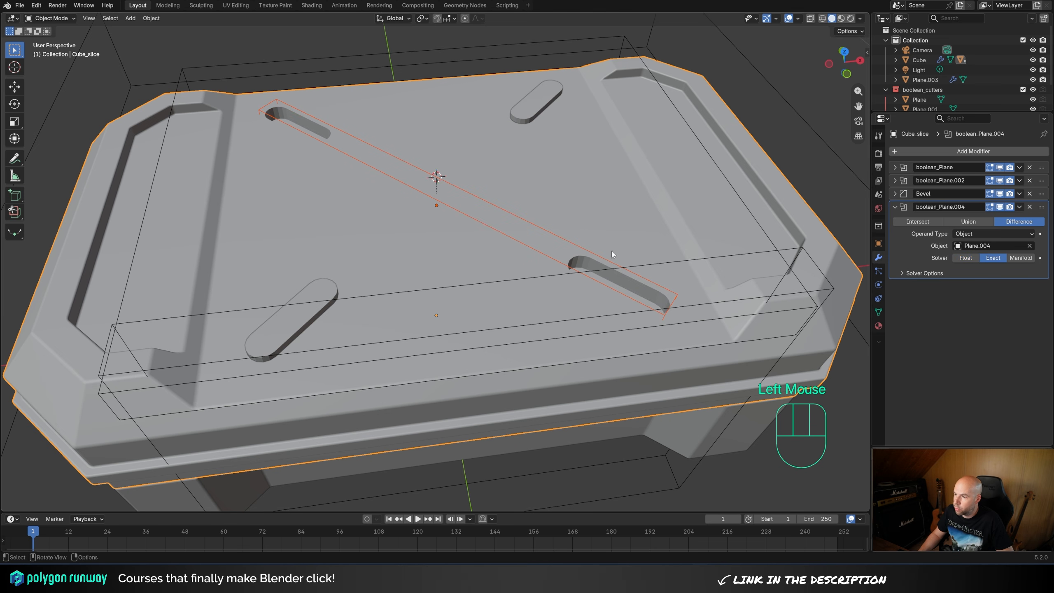
- Apply Shade Smooth to the slot cutter to smooth the rounded walls of its recesses
shift+middle_drag(611, 250, 395, 237)
scroll(395, 236, up, 2)
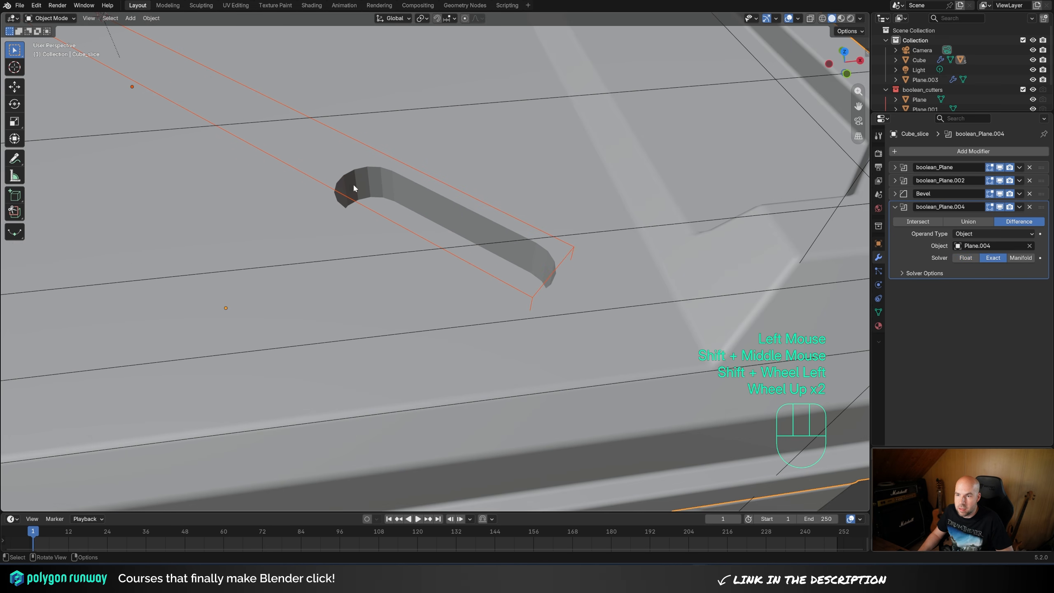
click(393, 159)
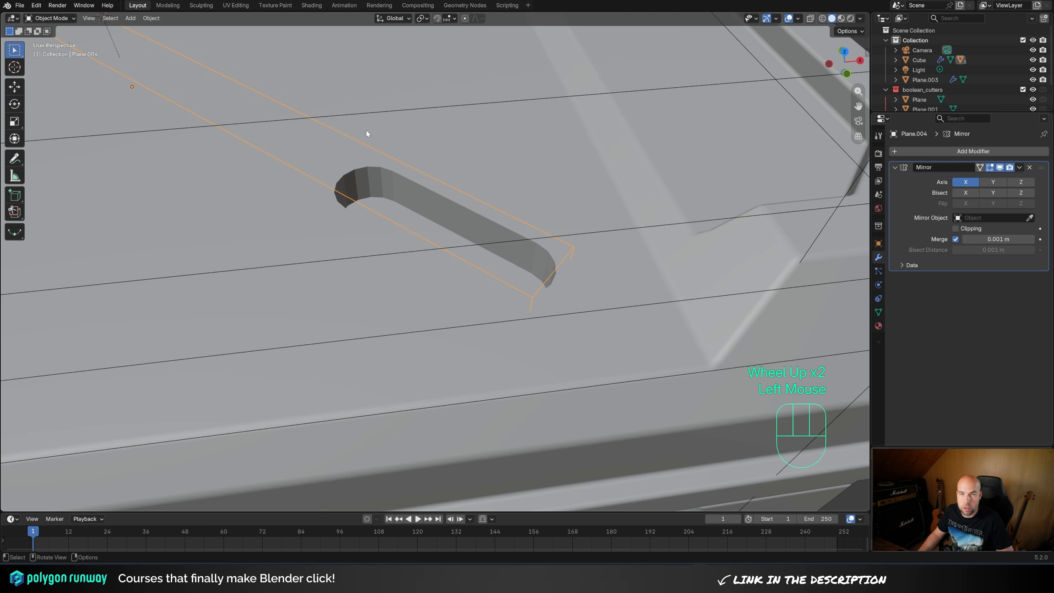
right_click(373, 147)
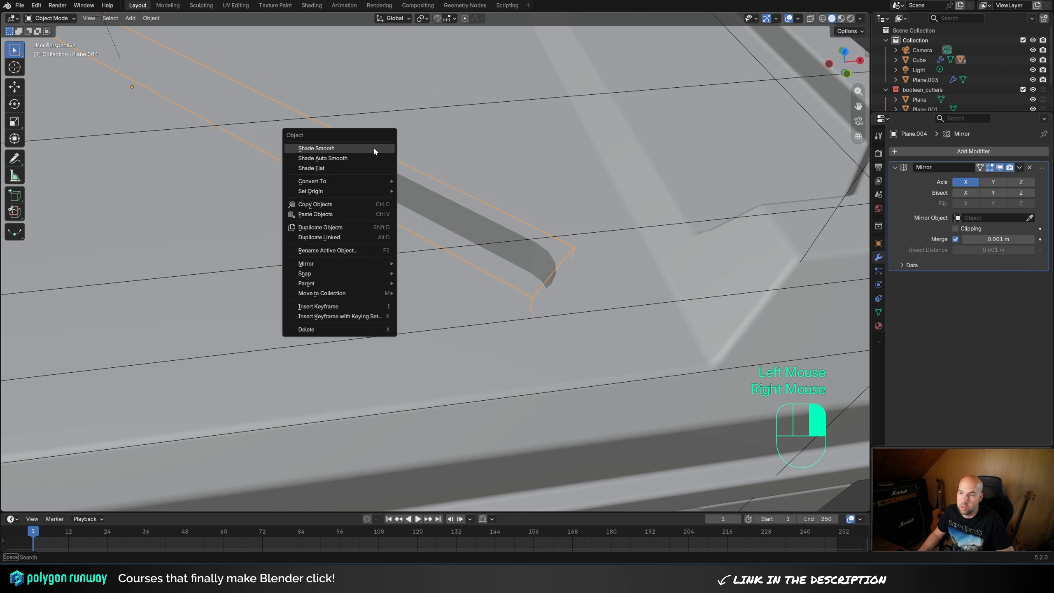
click(373, 148)
scroll(374, 211, down, 2)
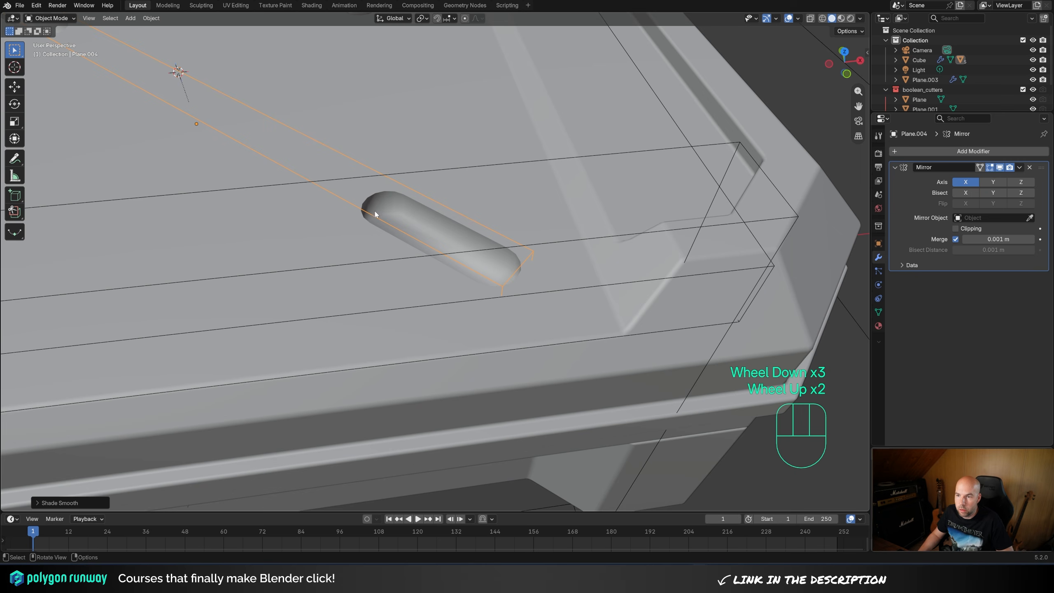
scroll(363, 215, down, 2)
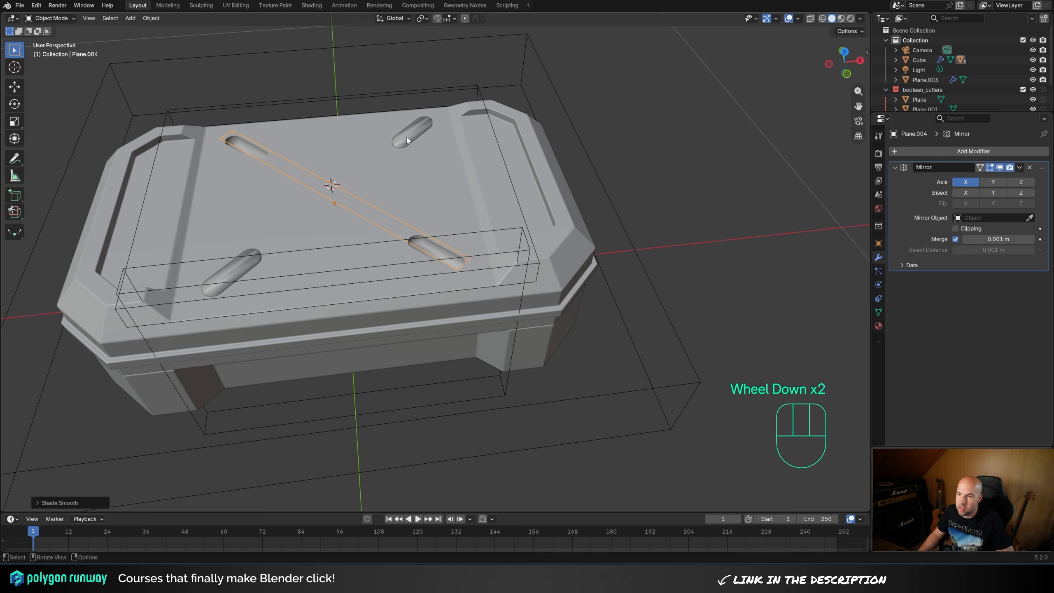
- Subtract the original slot pair from the lid with a brush Boolean Difference using the Exact solver
click(407, 140)
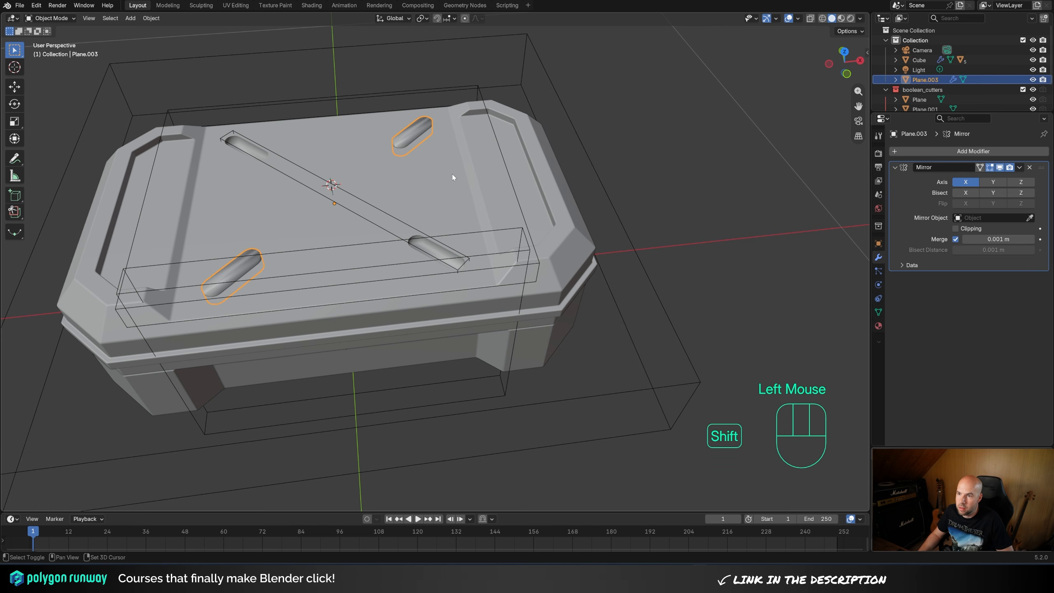
shift+click(452, 174)
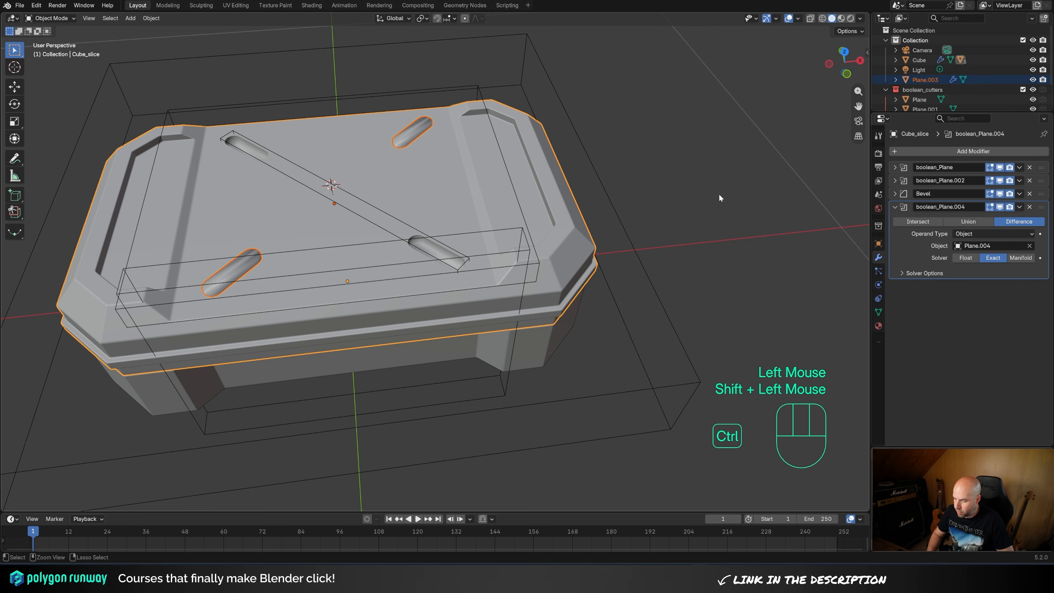
key(ctrl+KP_Subtract)
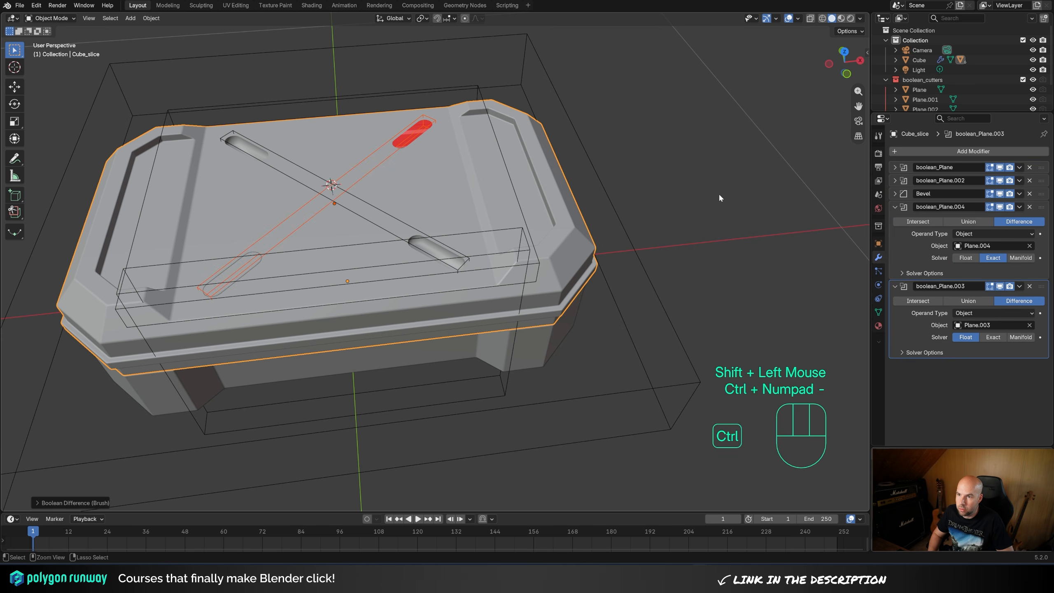
click(993, 338)
- Collapse the two slot boolean modifiers and reorder them above the lid's Bevel modifier
click(895, 286)
click(895, 207)
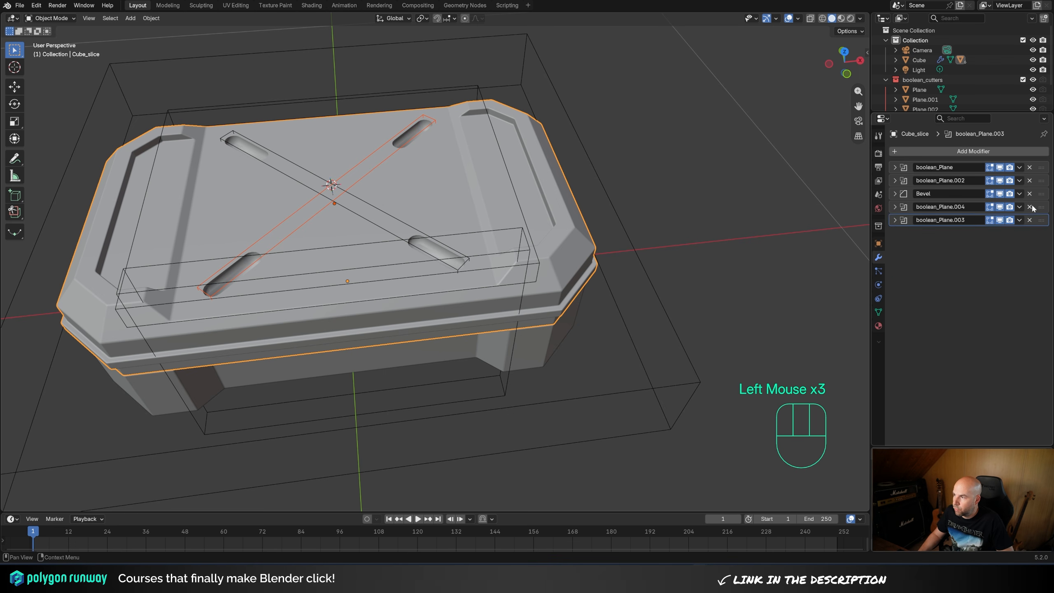
mouse_move(1041, 207)
mouse_down()
mouse_move(1041, 194)
mouse_move(1041, 206)
mouse_up()
- Select both crossing slot cutters and move them together along Z to adjust the depth of the lid slots
shift+middle_drag(417, 189, 546, 216)
scroll(546, 216, up, 2)
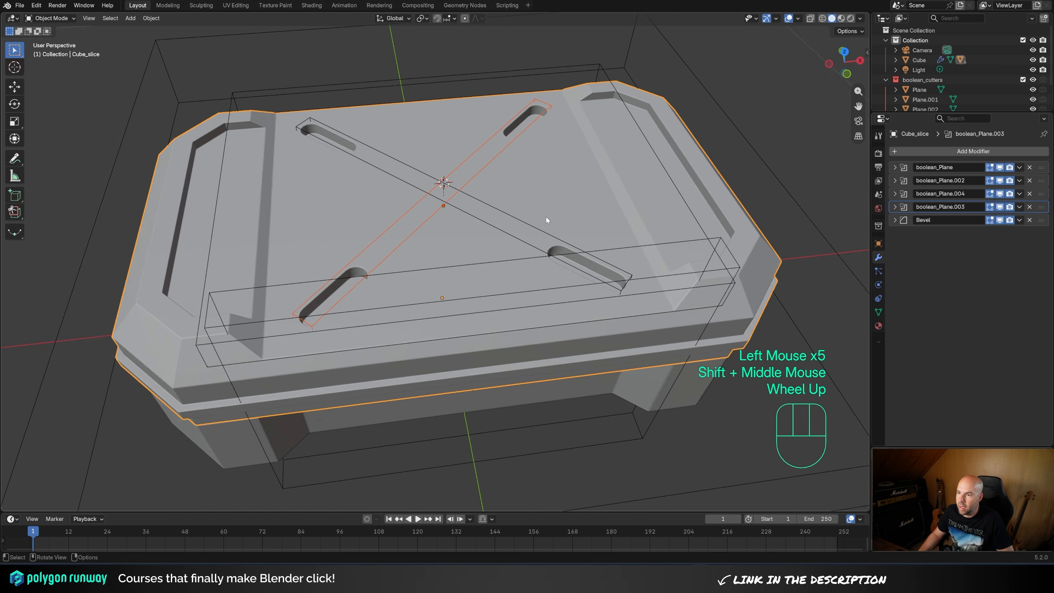
scroll(546, 219, up, 2)
click(471, 178)
click(471, 178)
shift+click(470, 178)
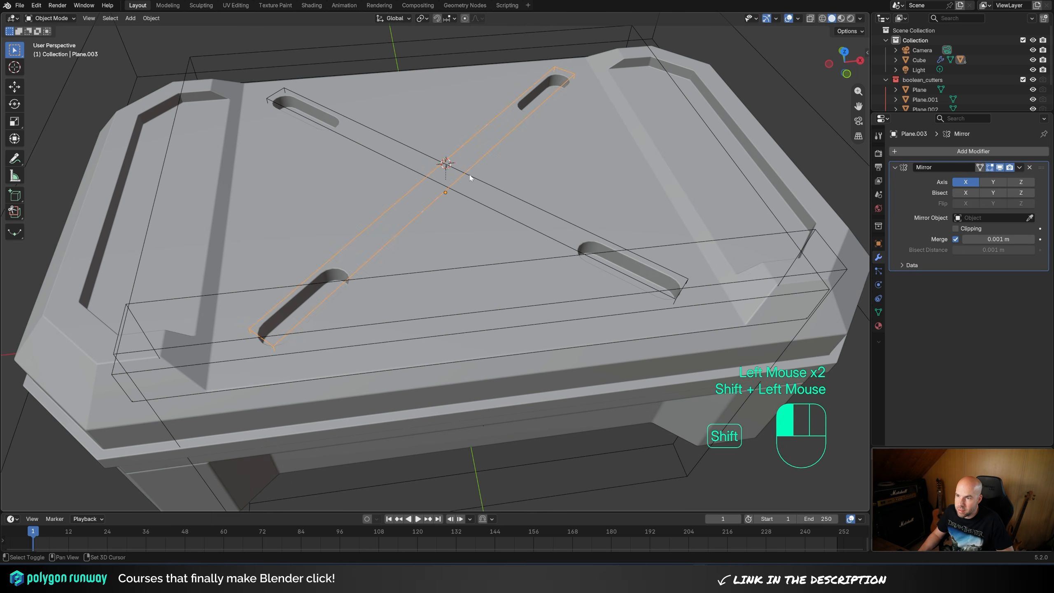
key(g)
key(z)
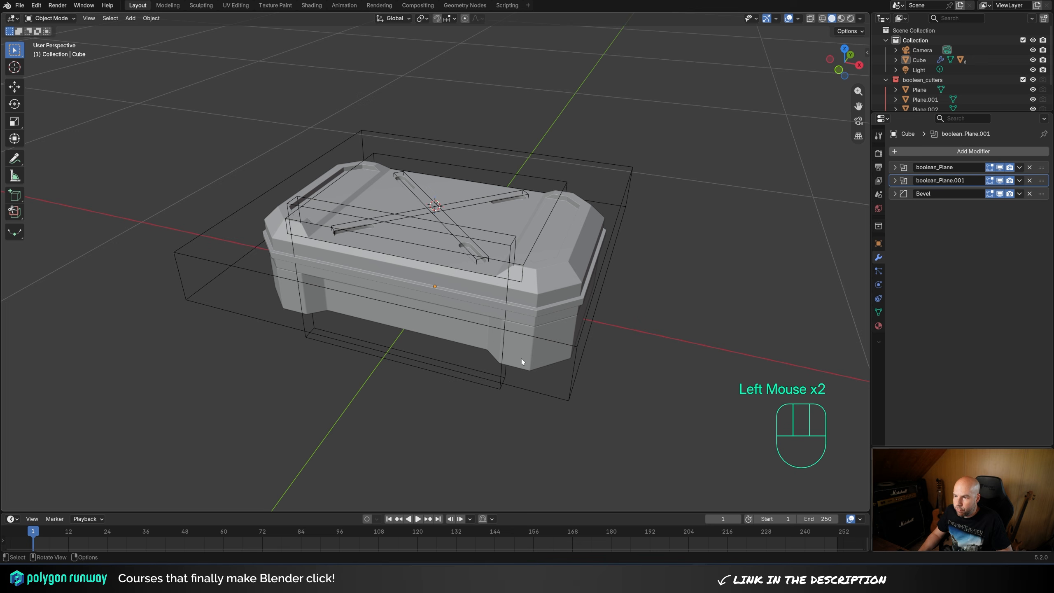
- Add a horizontal edge loop around the box's lower body and slide it down toward the base
click(526, 346)
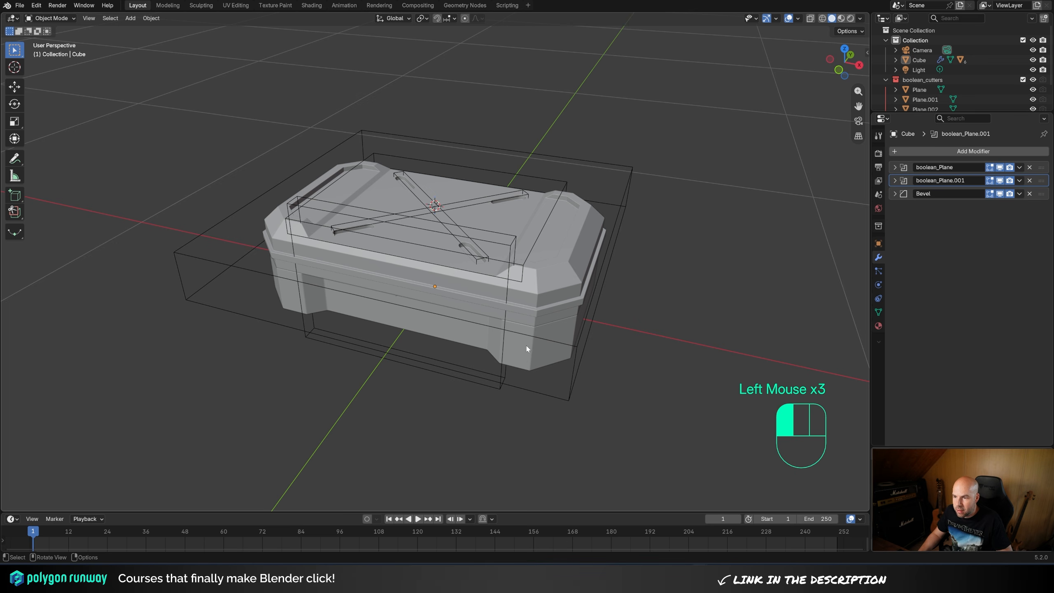
key(Tab)
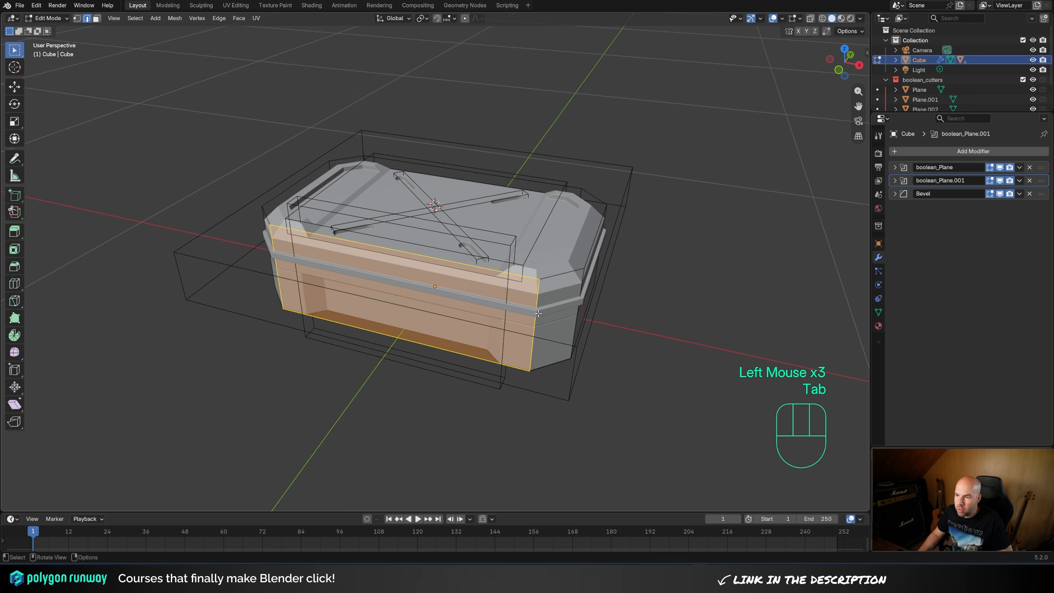
key(ctrl+r)
click(531, 338)
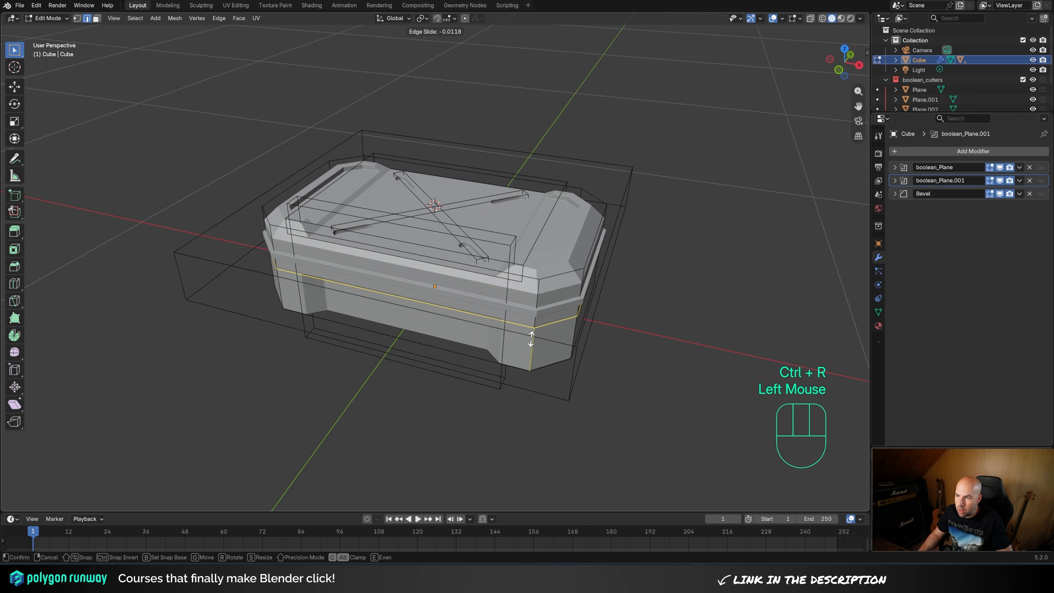
click(531, 361)
- Bevel the new edge loop with one segment and an offset of about 0.01 m to form a narrow band
key(ctrl+b)
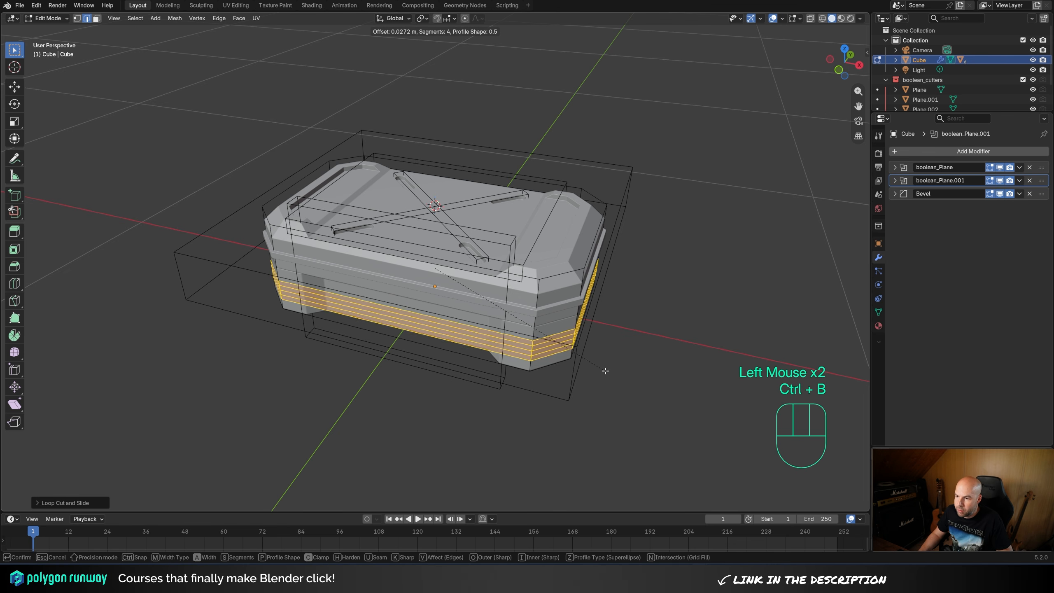
scroll(606, 369, down, 4)
key(shift)
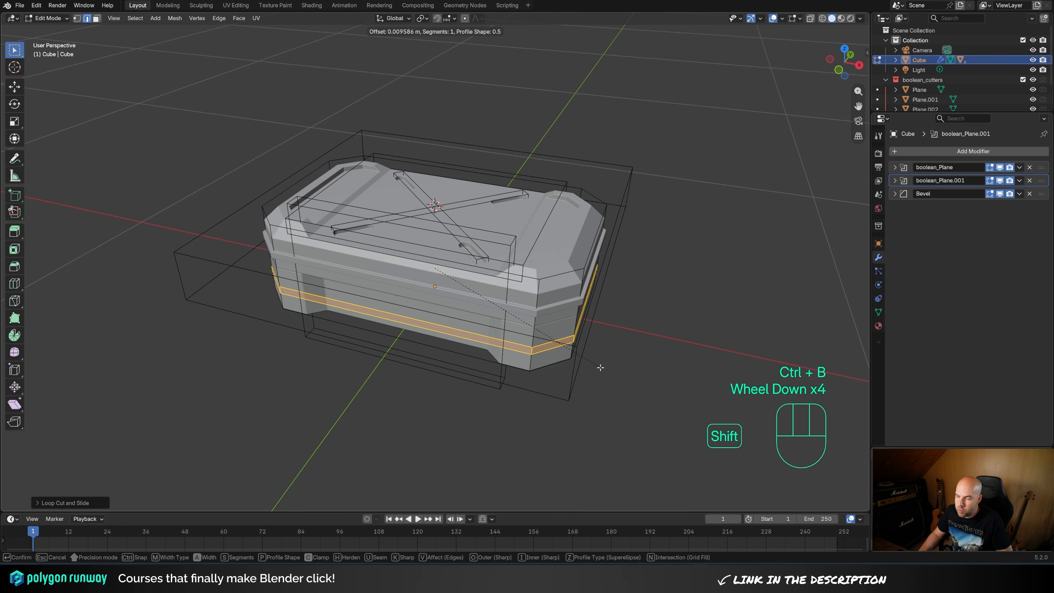
shift+click(605, 367)
- Extrude the band inward along its normals with even thickness to form a groove around the lower body
key(alt+e)
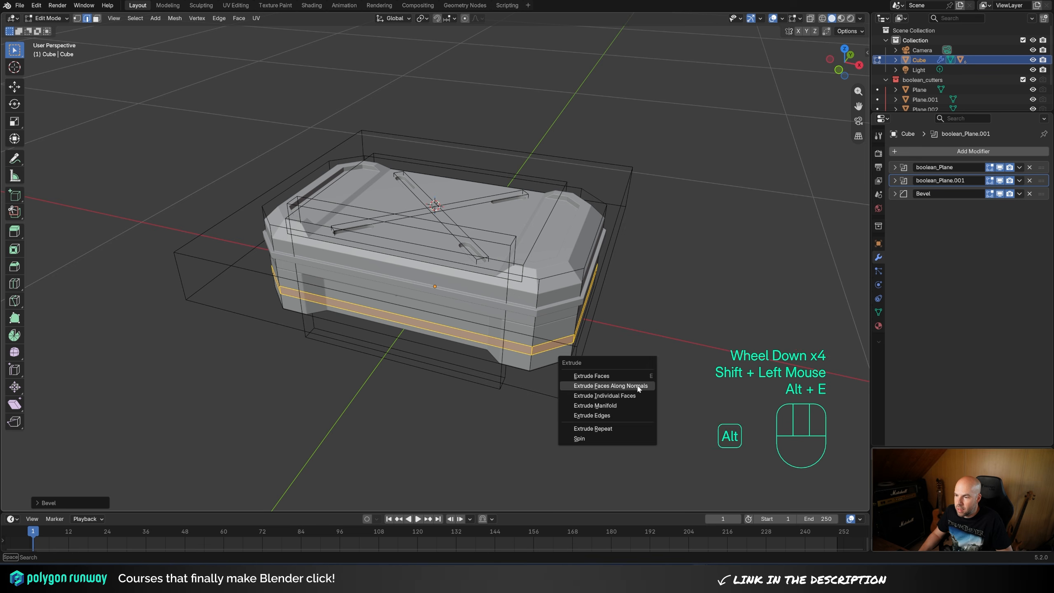
click(635, 381)
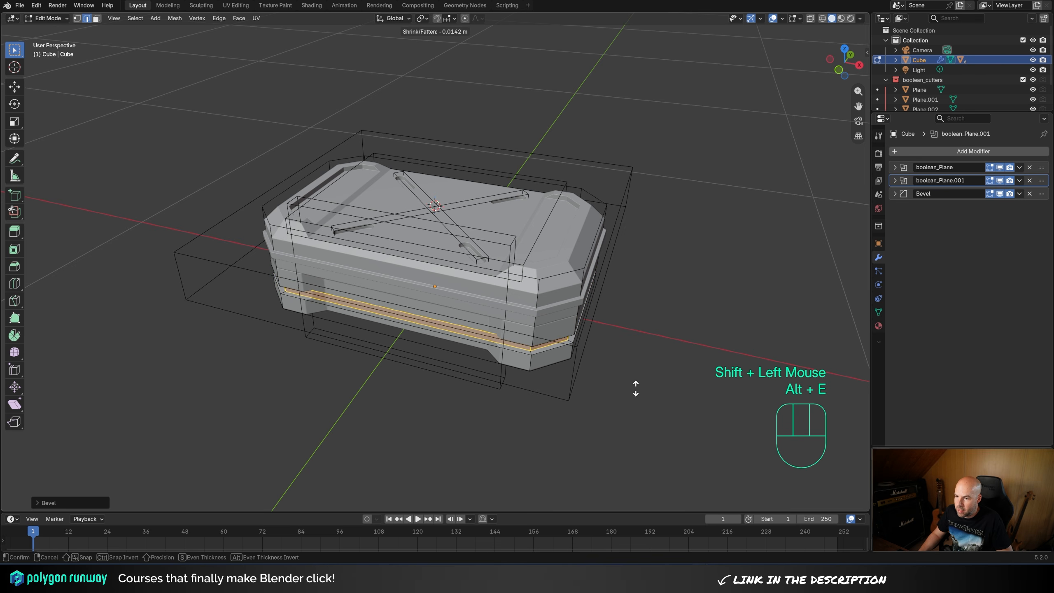
key(s)
key(shift)
shift+click(635, 388)
key(Tab)
middle_drag(630, 377, 664, 343)
scroll(577, 322, up, 2)
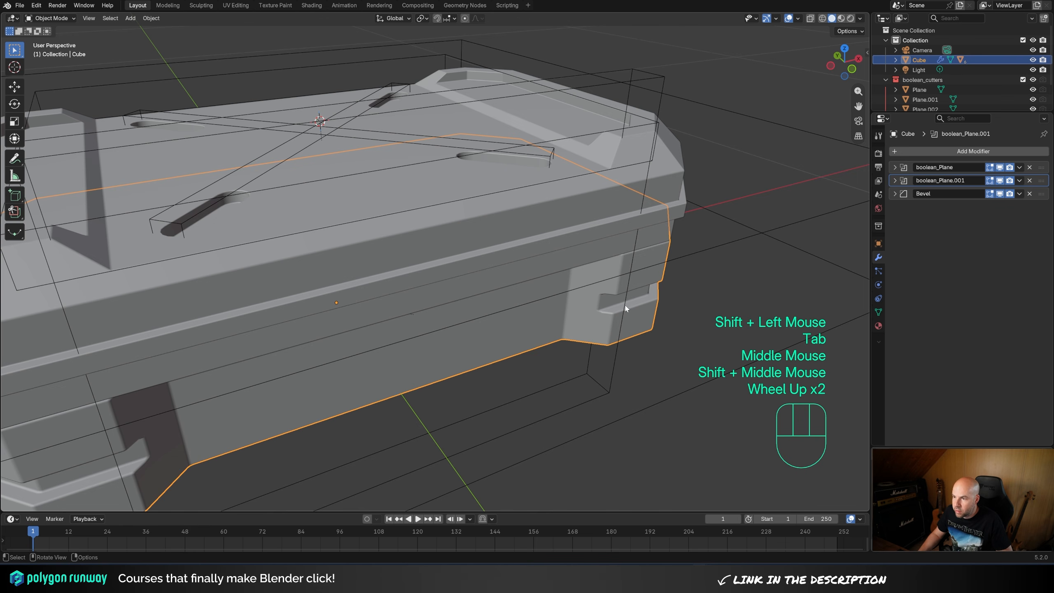
scroll(613, 328, down, 1)
middle_drag(613, 328, 469, 261)
- Place the 3D cursor on the front of the lower body, add a plane there and scale it down to a small square
shift+right_click(468, 263)
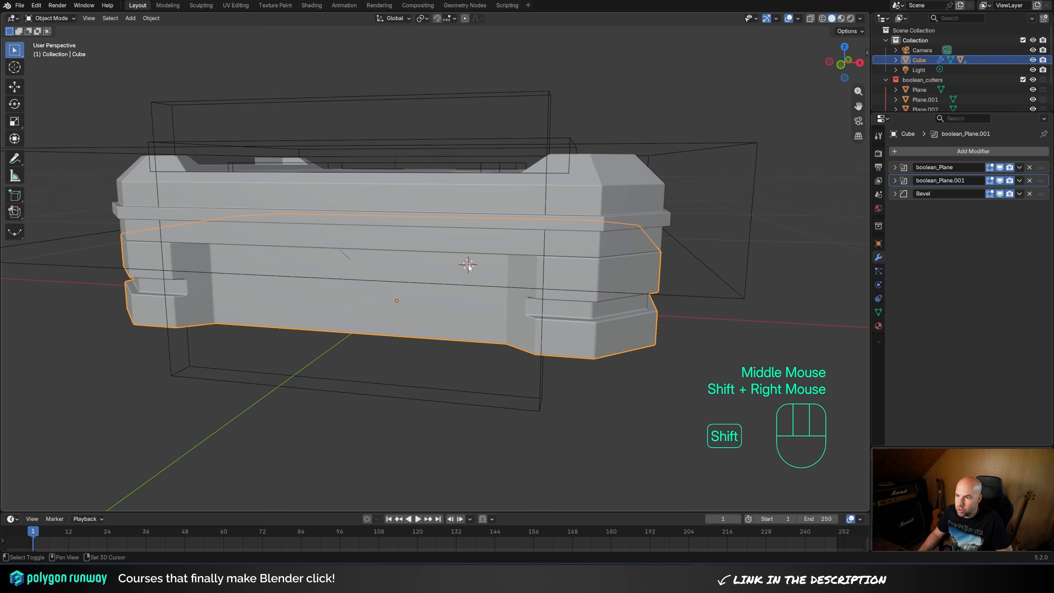
key(shift+a)
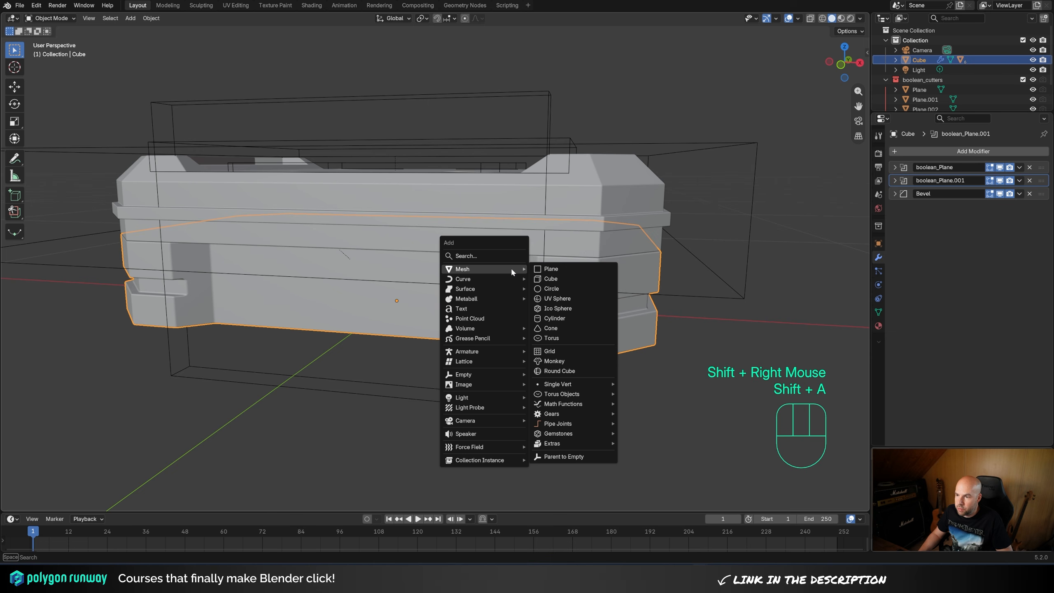
click(574, 269)
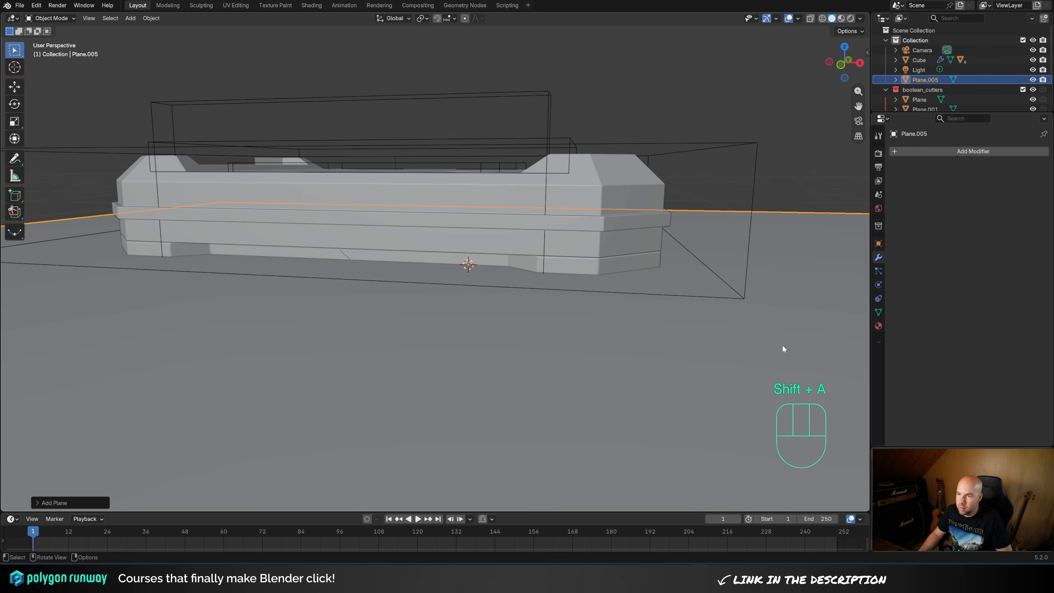
key(Tab)
key(s)
click(729, 322)
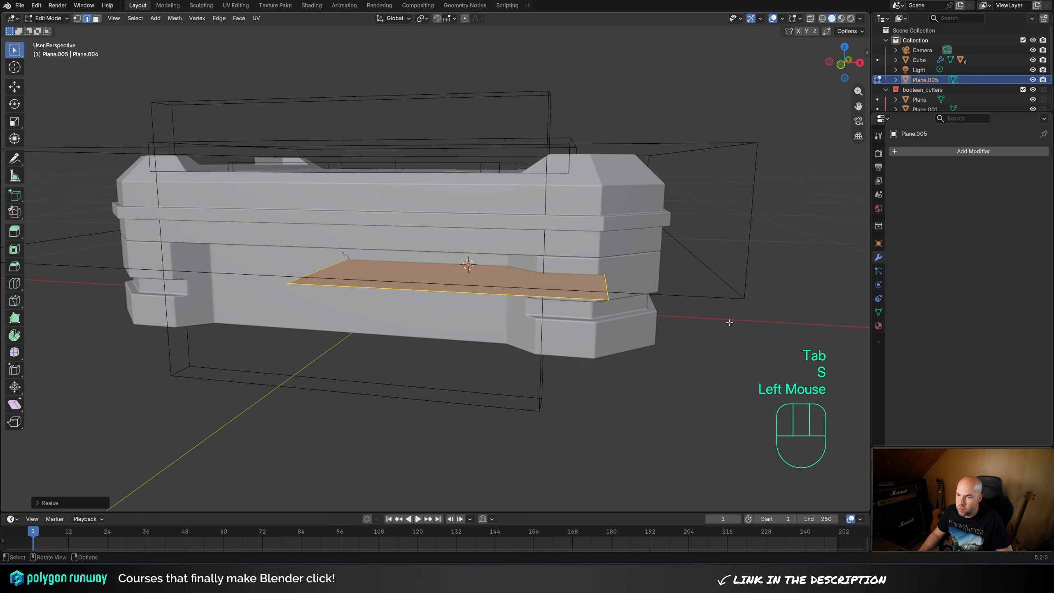
key(s)
click(502, 274)
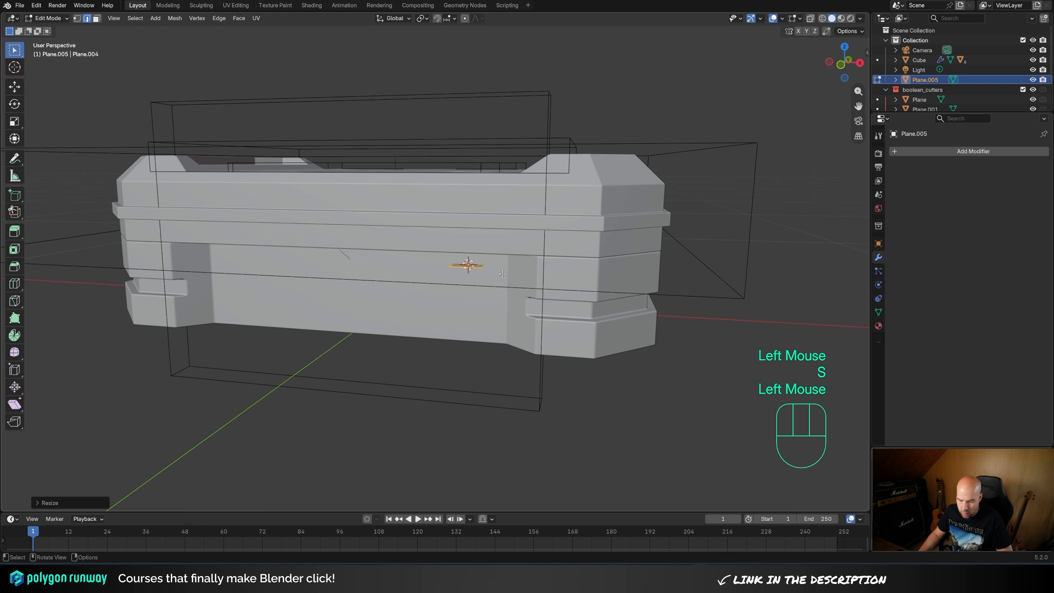
- Rotate the small plane 90° about the X axis so it stands upright and adjust its overall size
key(r)
key(x)
key(KP_9)
key(KP_0)
key(KP_Enter)
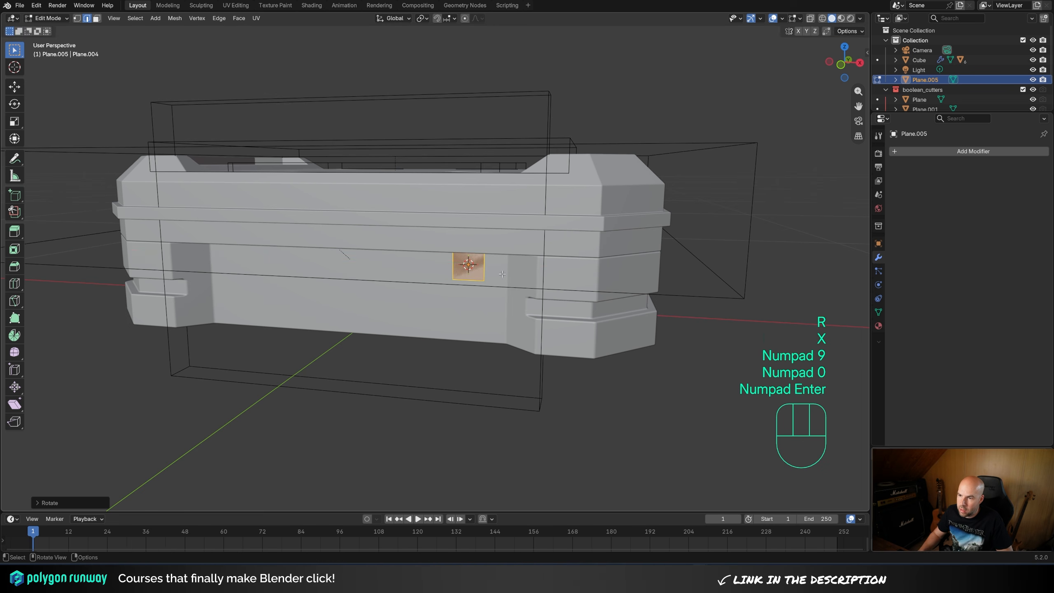
key(s)
click(648, 293)
middle_drag(647, 294, 608, 272)
key(s)
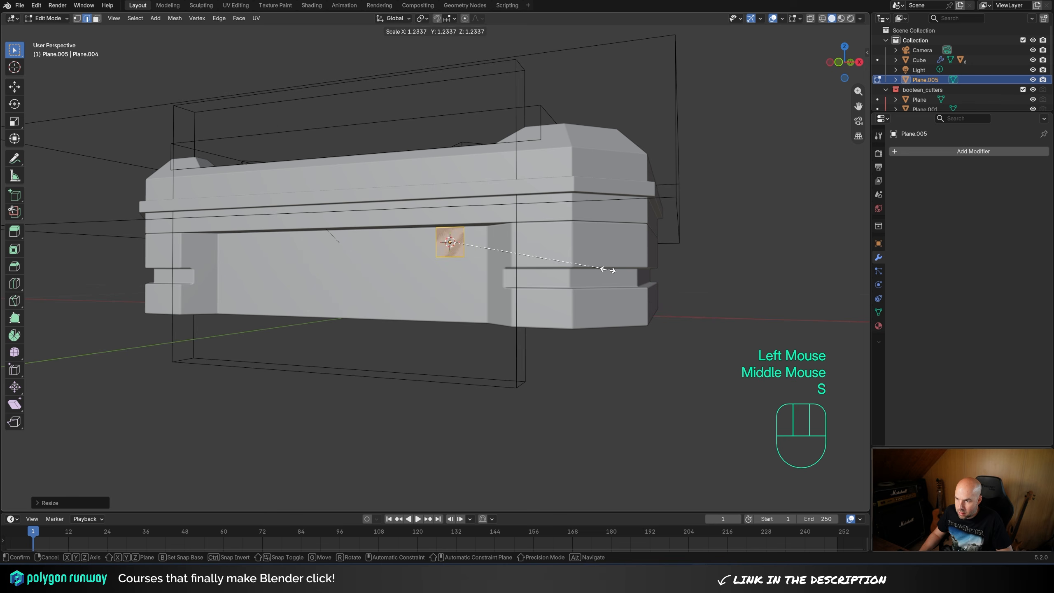
click(605, 270)
- Move the upright plane's bottom edge down about 0.016 m along Z to make it a taller rectangle
click(559, 275)
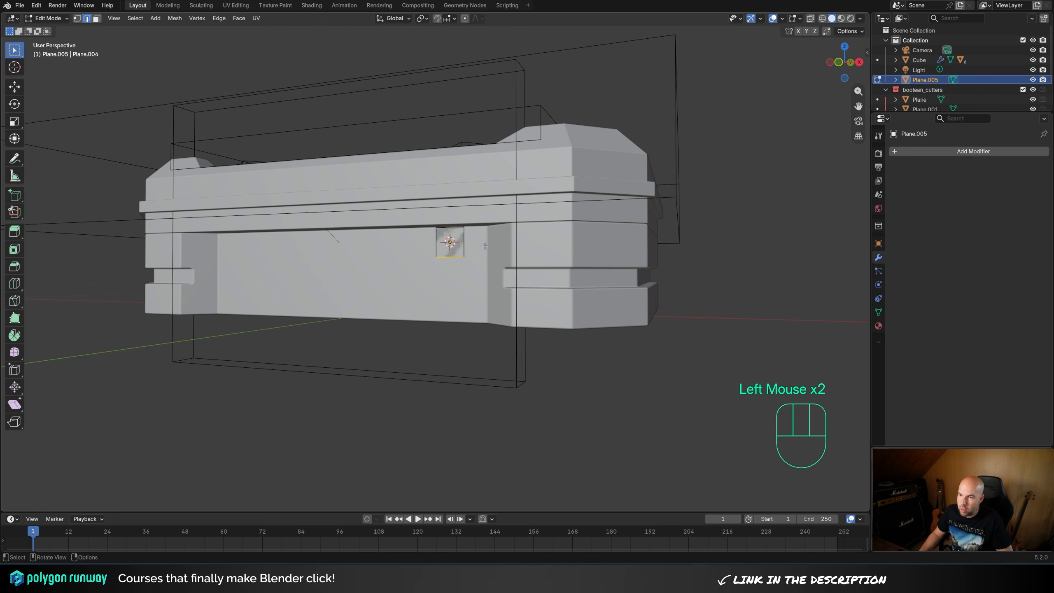
key(g)
key(z)
key(shift)
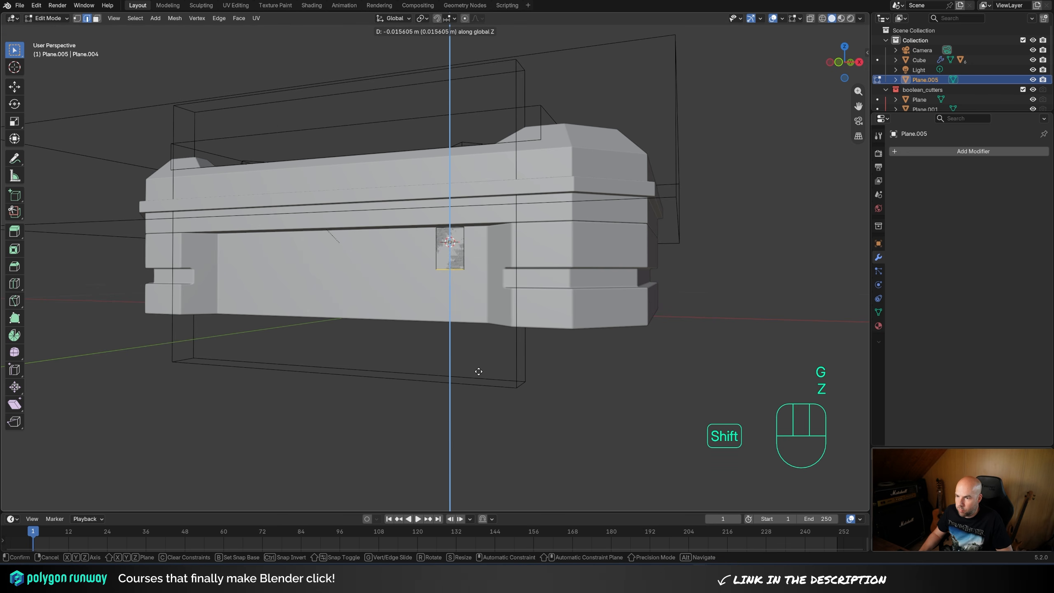
shift+click(479, 372)
- Extrude the plane into a latch block and chamfer its lower front edge by about 0.009 m with one segment
scroll(498, 333, up, 2)
middle_drag(479, 372, 511, 249)
key(a)
key(e)
click(428, 235)
key(ctrl+b)
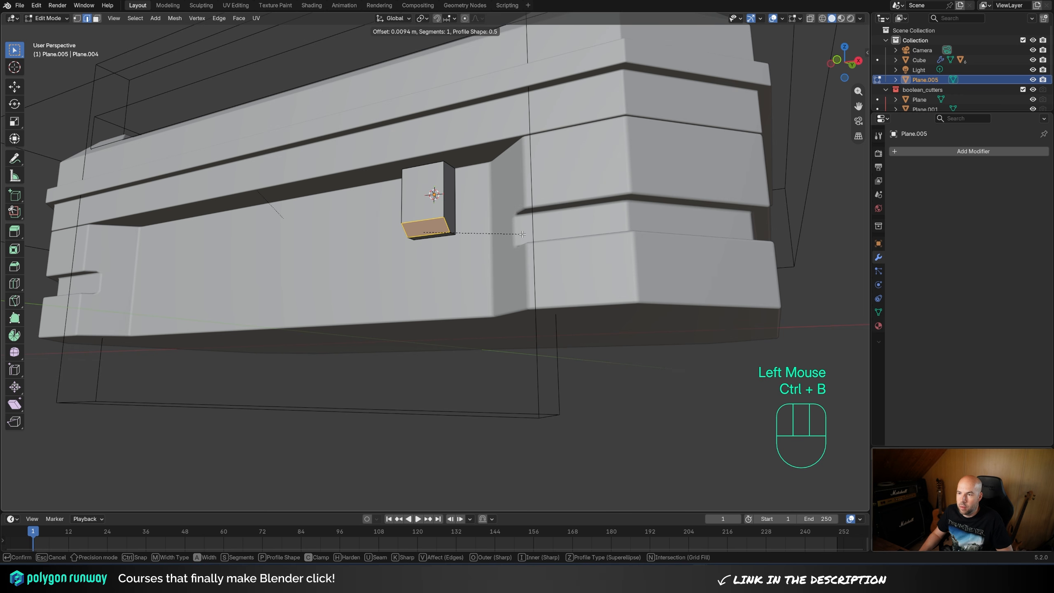
click(522, 234)
- Snap the 3D cursor to the upper edge of the latch block's chamfer and return to Object Mode
middle_drag(437, 211, 436, 196)
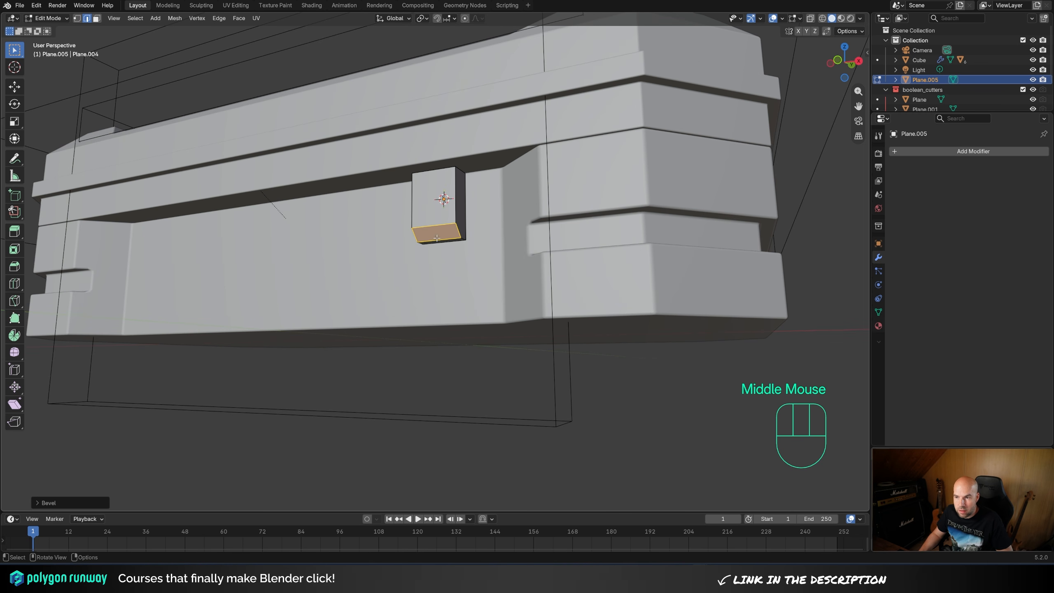
middle_drag(439, 234, 473, 203)
click(506, 214)
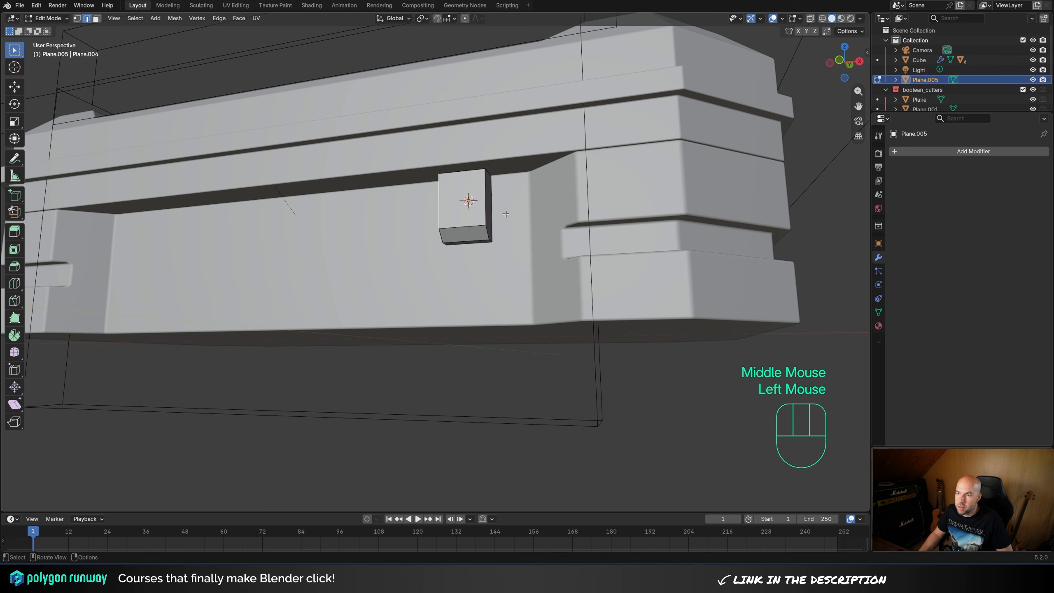
click(463, 225)
key(shift+s)
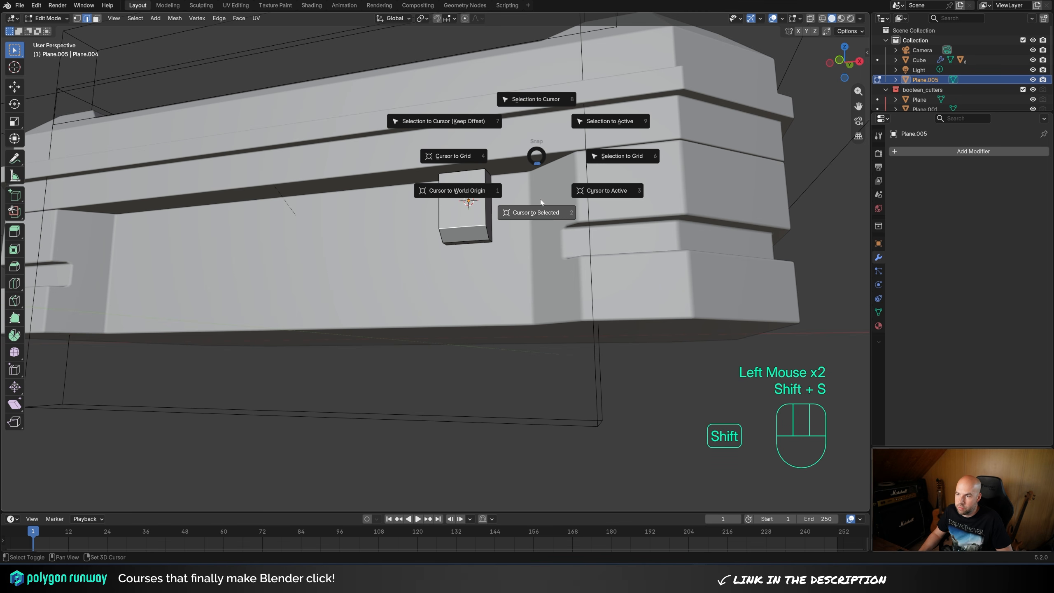
click(536, 226)
key(Tab)
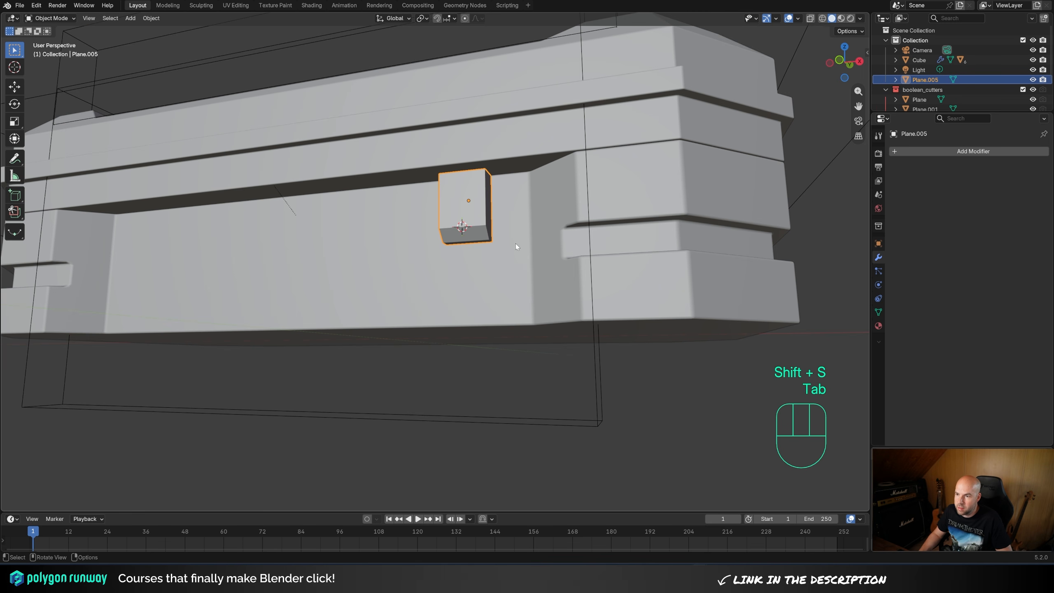
- Add a cube at the 3D cursor and scale its mesh down to fit within the latch block's width
key(shift+a)
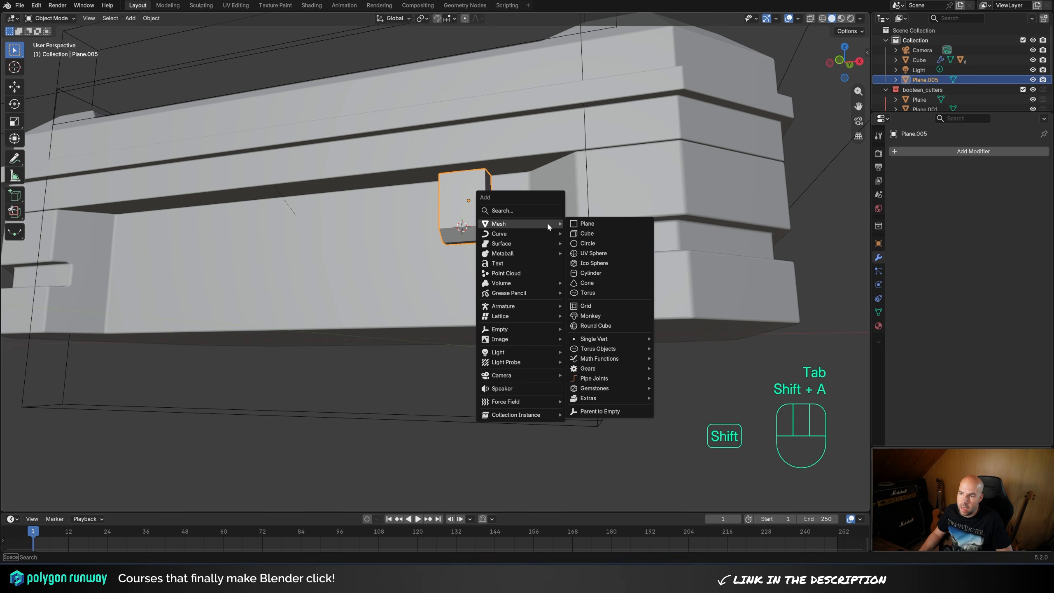
click(608, 232)
key(Tab)
key(s)
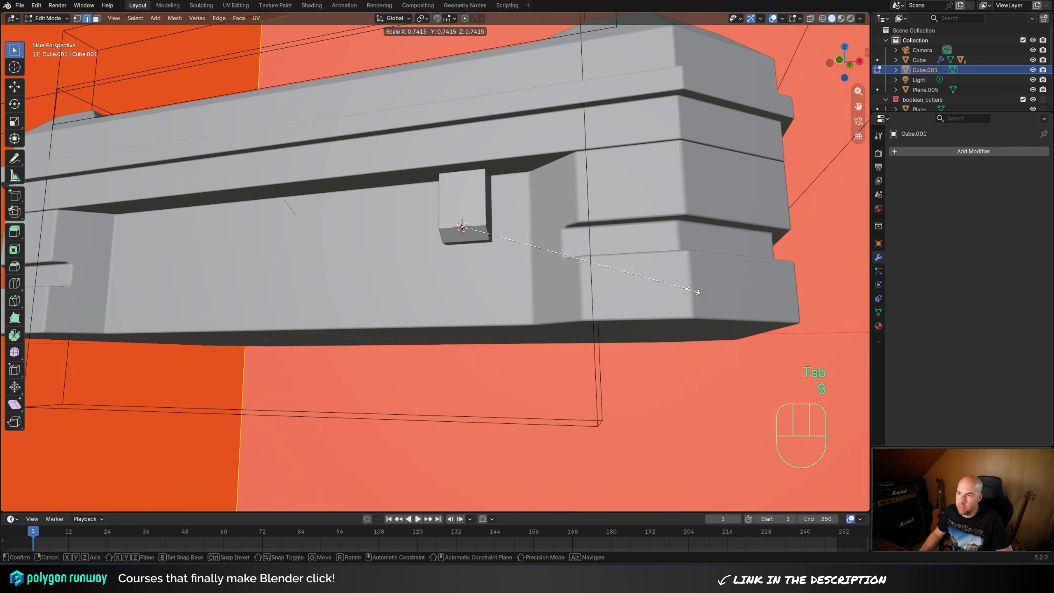
click(518, 278)
key(s)
click(474, 237)
key(s)
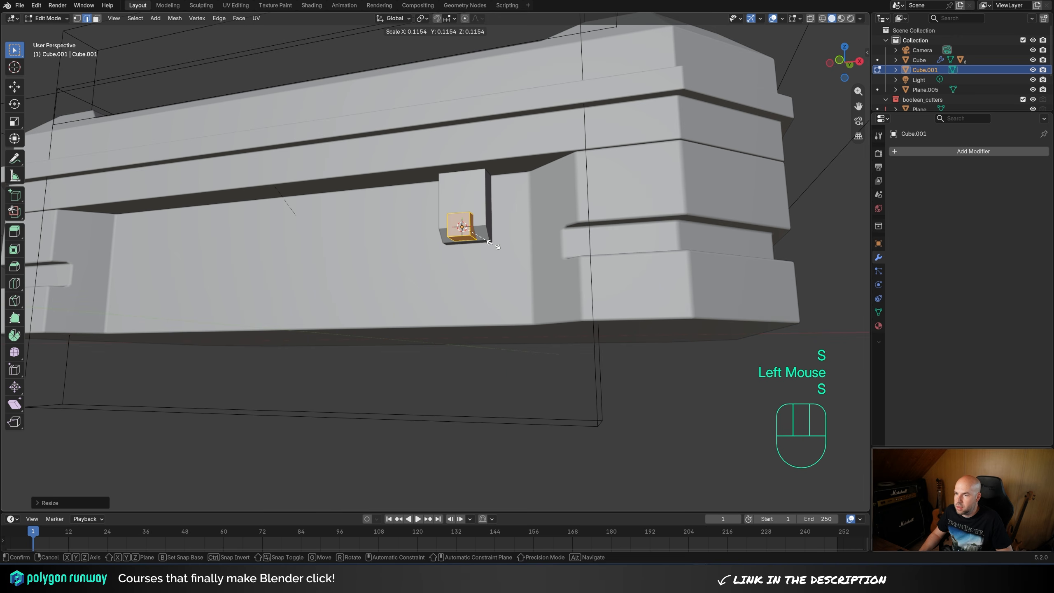
click(492, 245)
- Raise the small cube's top face along Z to stretch it into a tall, narrow box
middle_drag(492, 244, 539, 259)
click(427, 319)
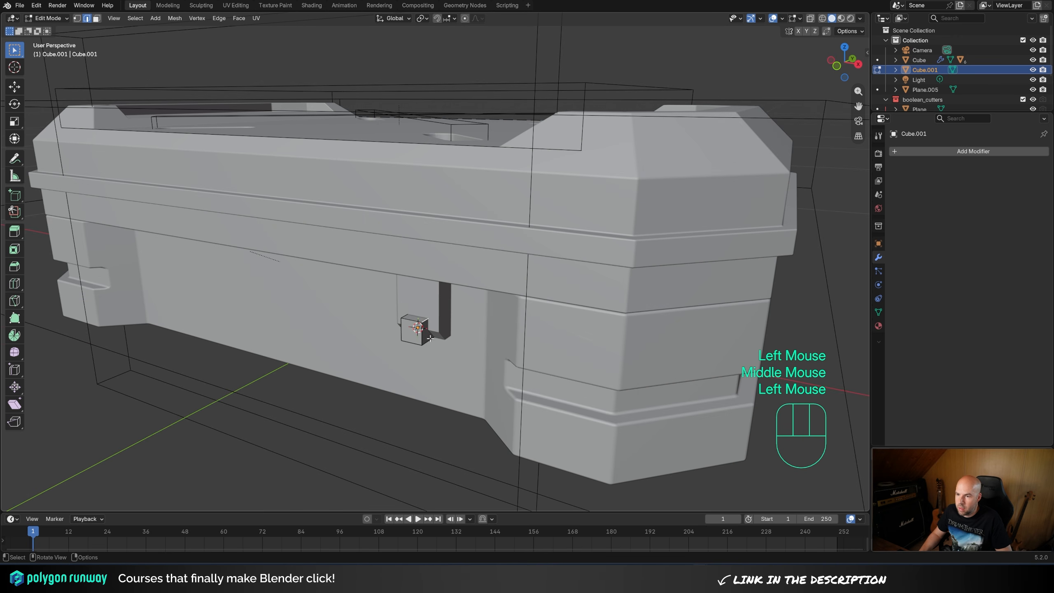
key(3)
click(415, 319)
middle_drag(415, 319, 483, 329)
key(g)
key(z)
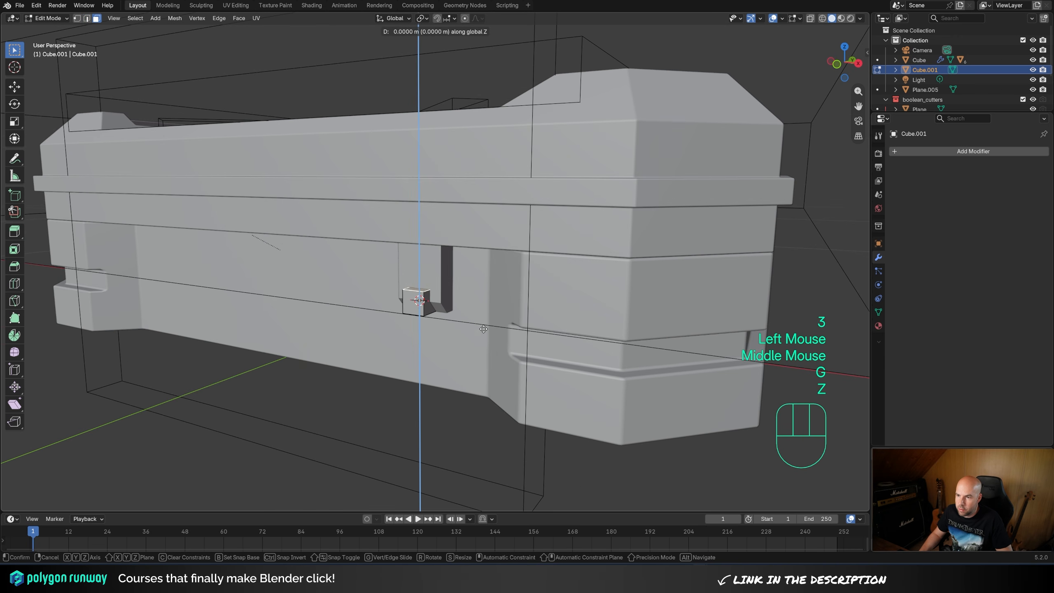
click(483, 291)
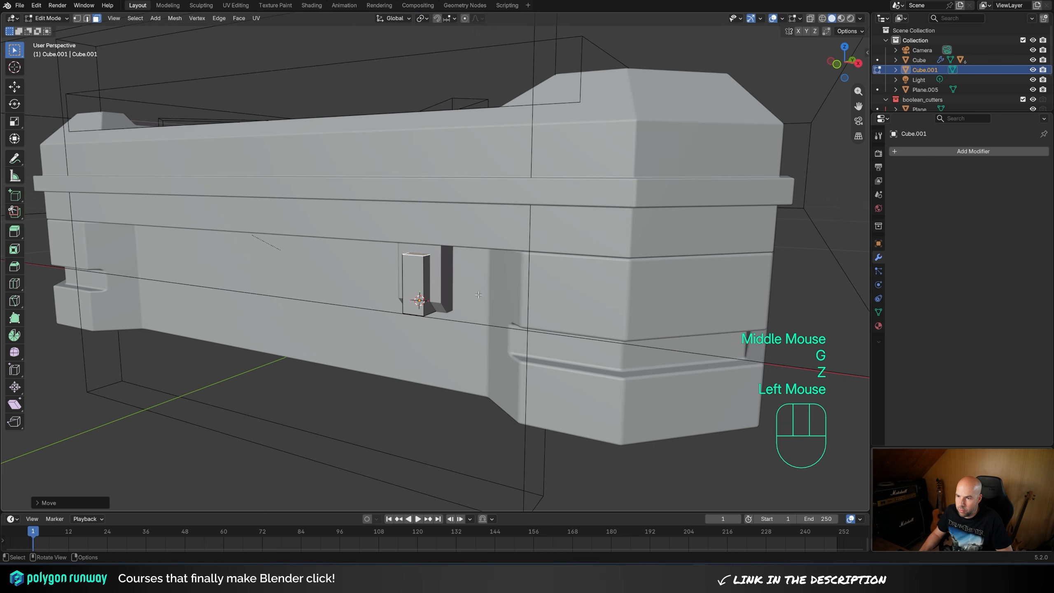
- Move the narrow box slightly along Y so it sits deeper in the front of the latch block
middle_drag(482, 291, 454, 247)
key(Tab)
key(g)
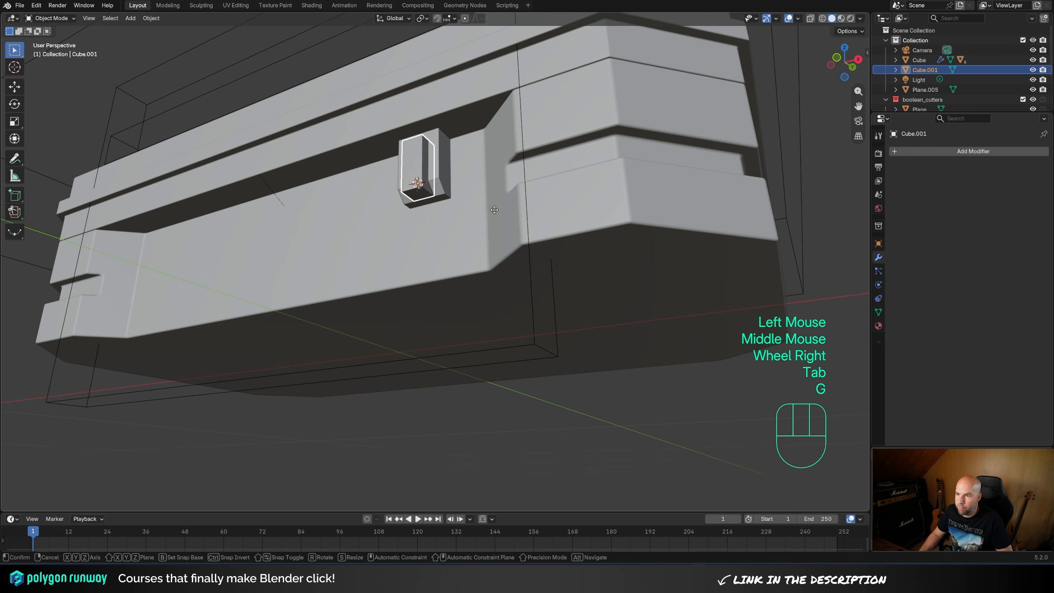
key(z)
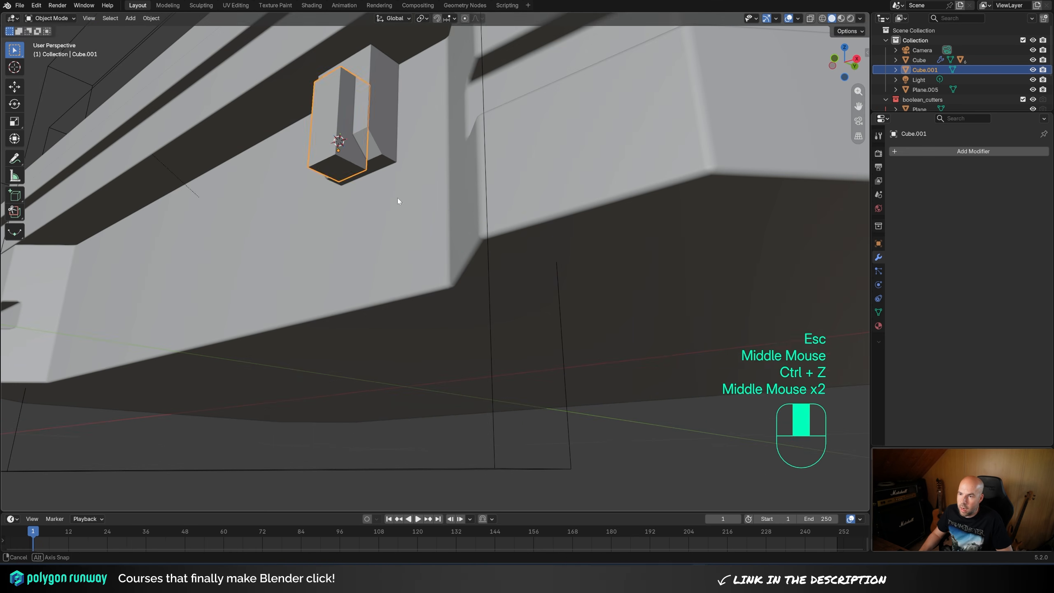
key(g)
key(y)
key(shift)
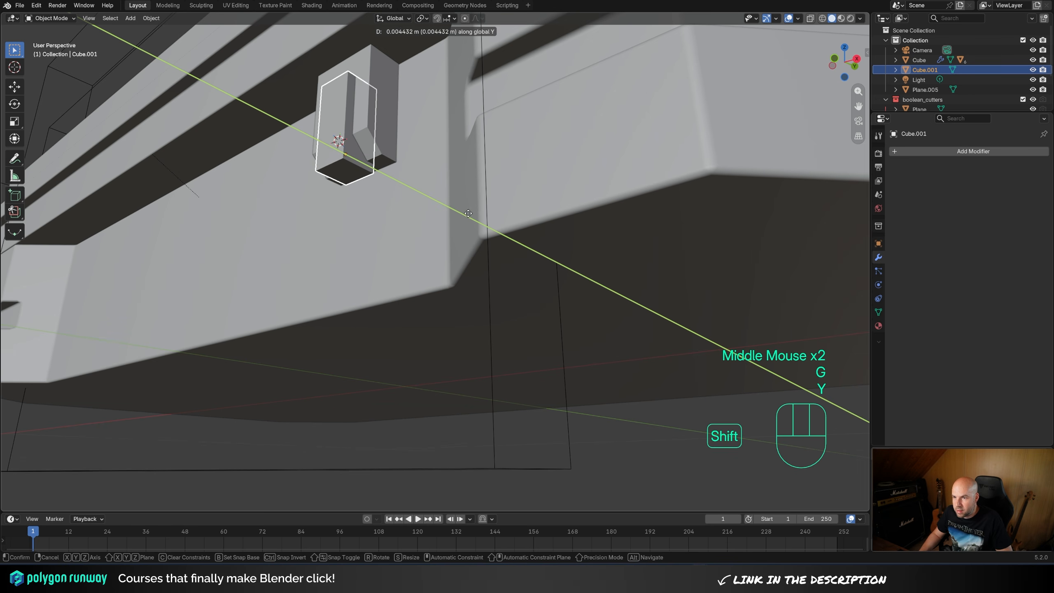
shift+click(456, 196)
middle_drag(456, 196, 450, 216)
scroll(450, 215, down, 2)
middle_drag(450, 216, 460, 291)
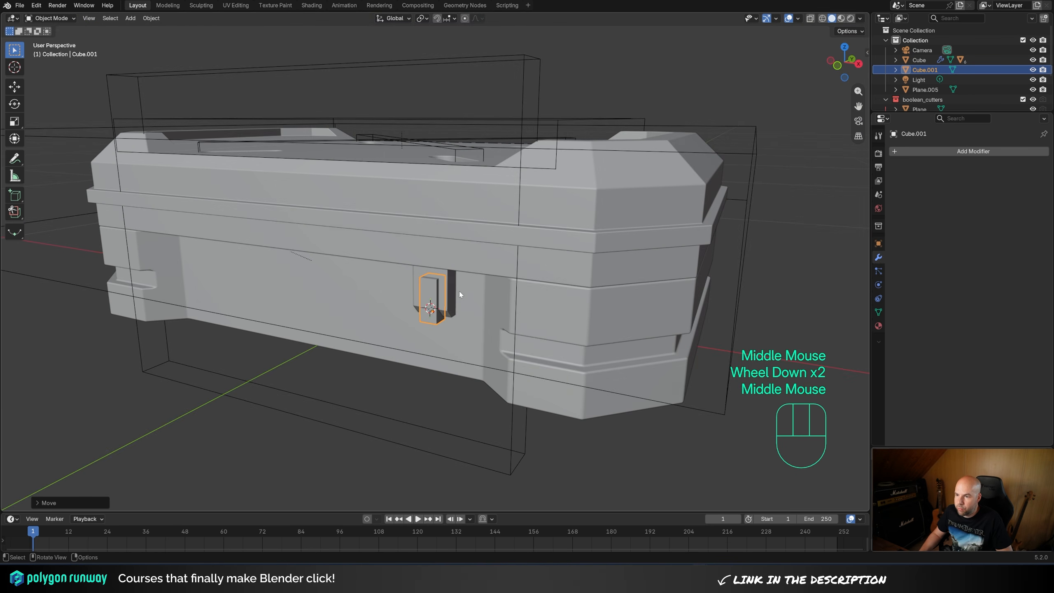
- Copy the lid's Bevel modifier to the latch block
scroll(459, 291, up, 1)
click(459, 293)
shift+click(601, 231)
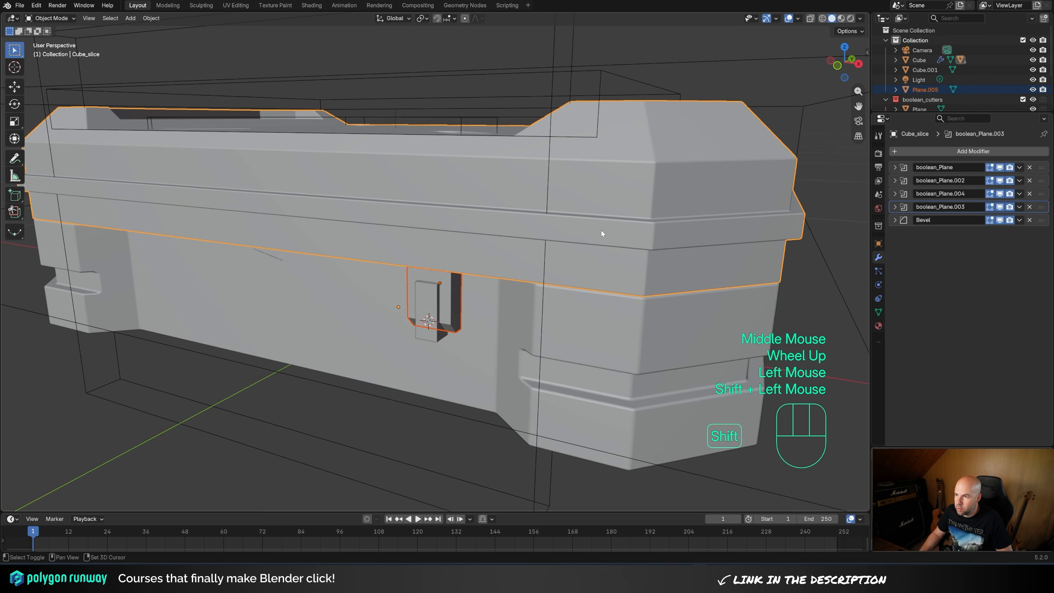
click(1020, 220)
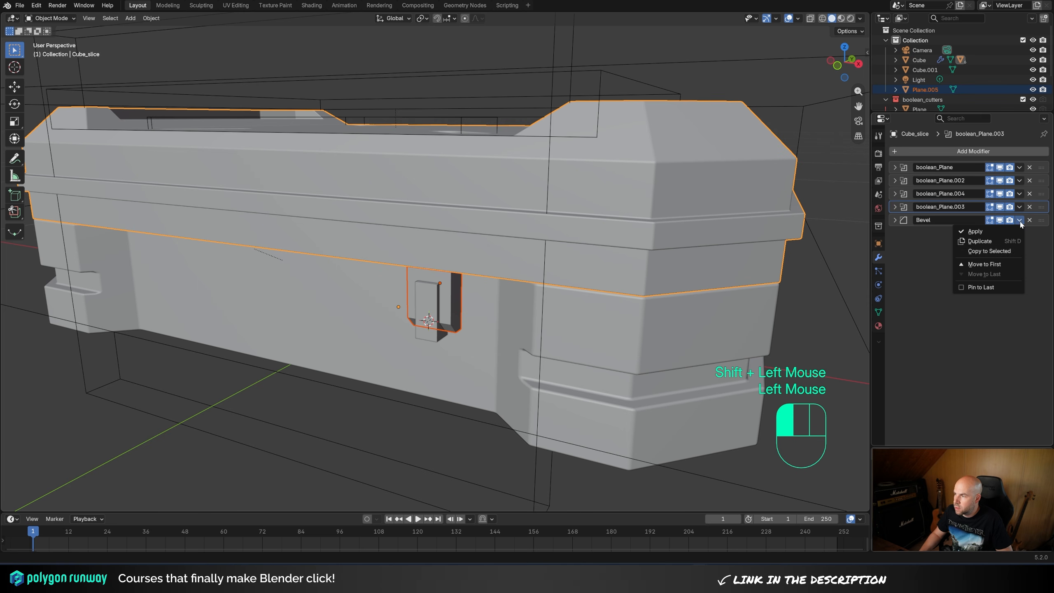
click(995, 252)
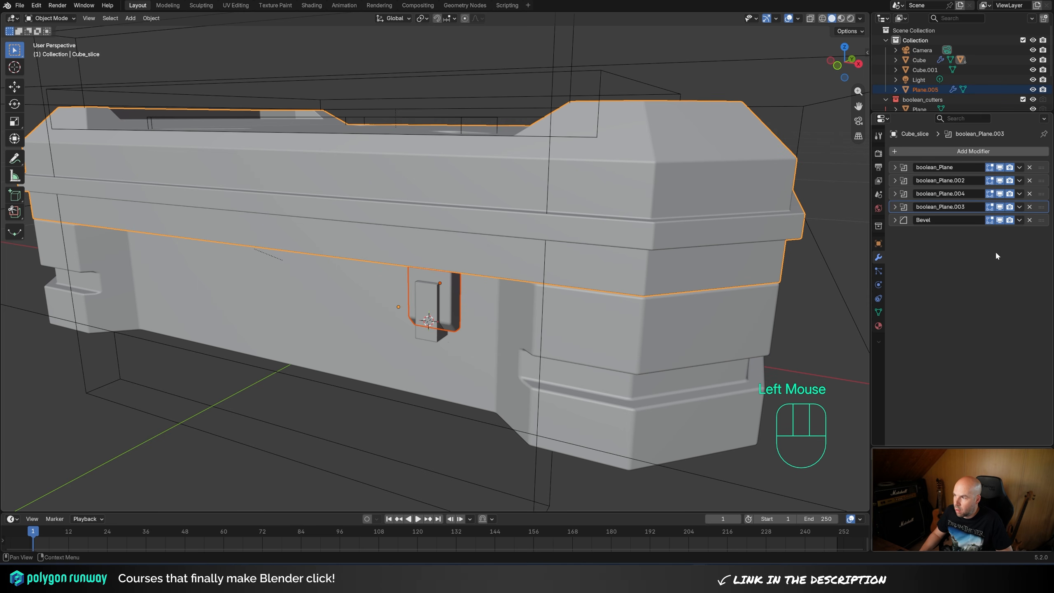
- Set the latch block's Bevel amount to 0.001 m
click(452, 307)
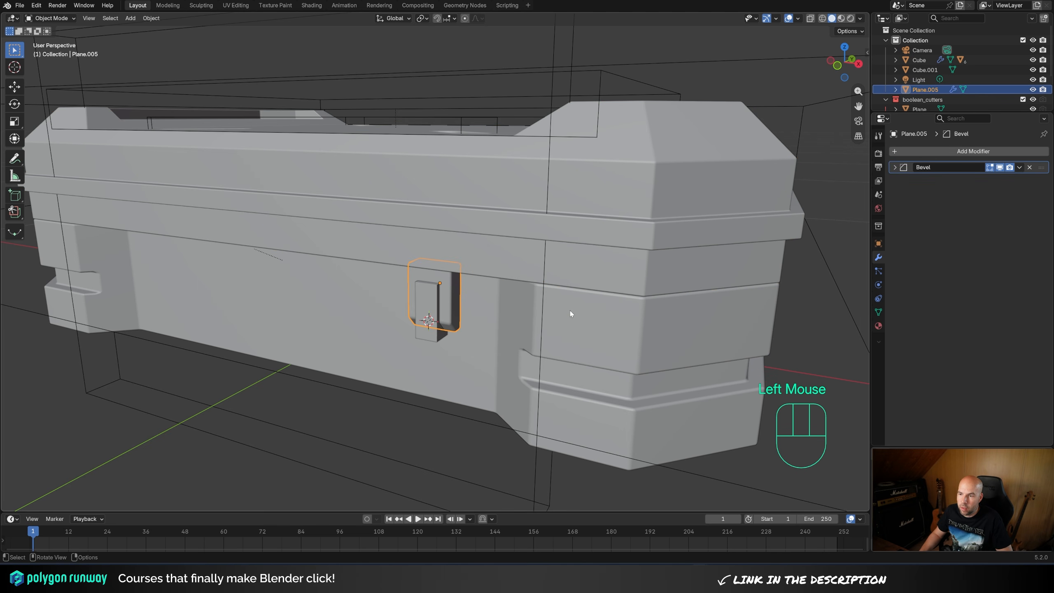
double_click(954, 175)
shift+drag(1005, 204, 987, 204)
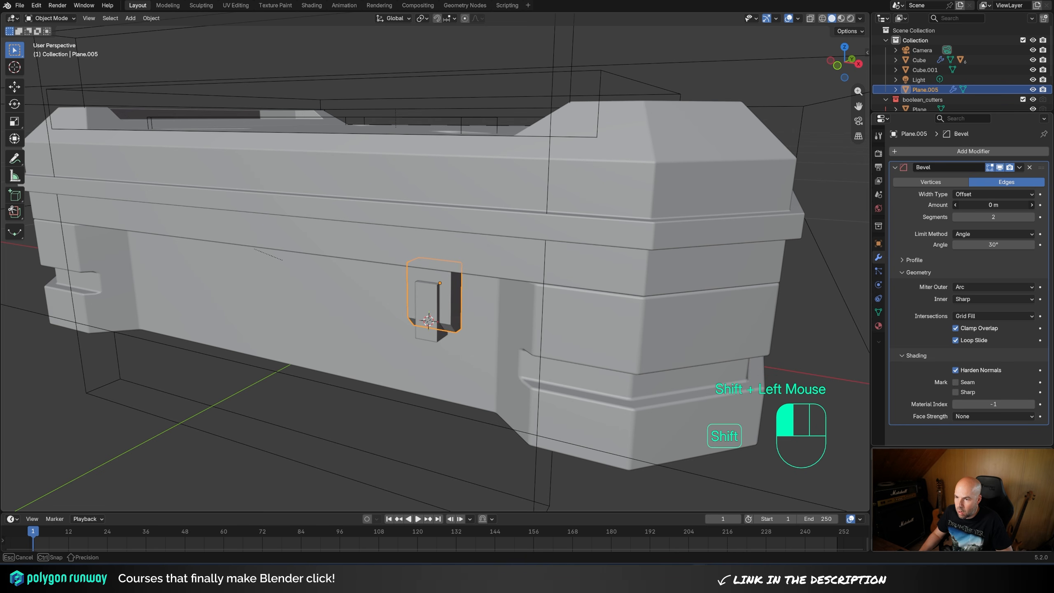
key(ctrl+z)
key(ctrl+shift+z)
click(978, 205)
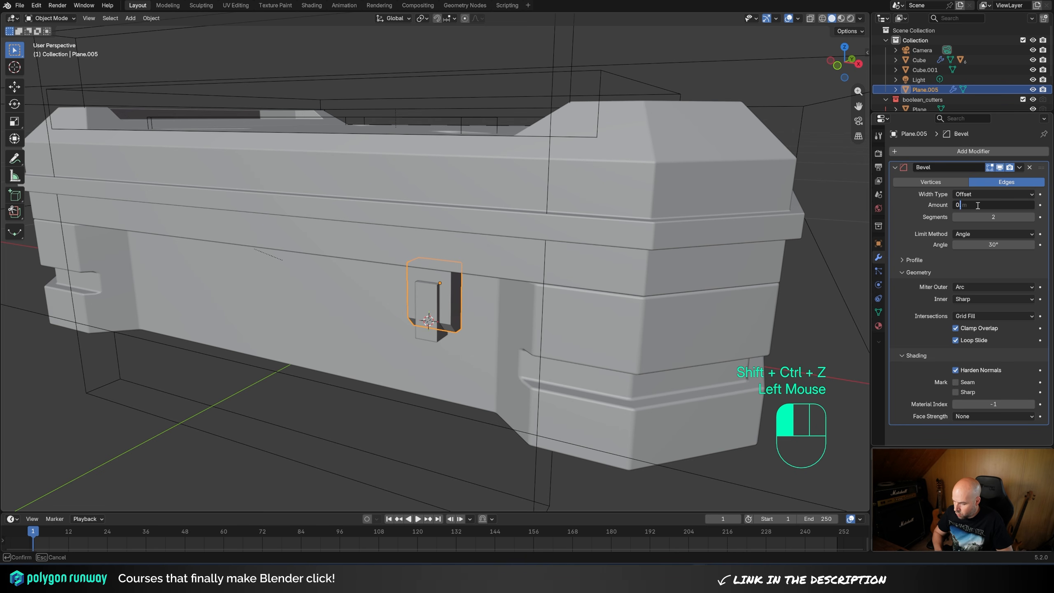
text(.001)
key(Return)
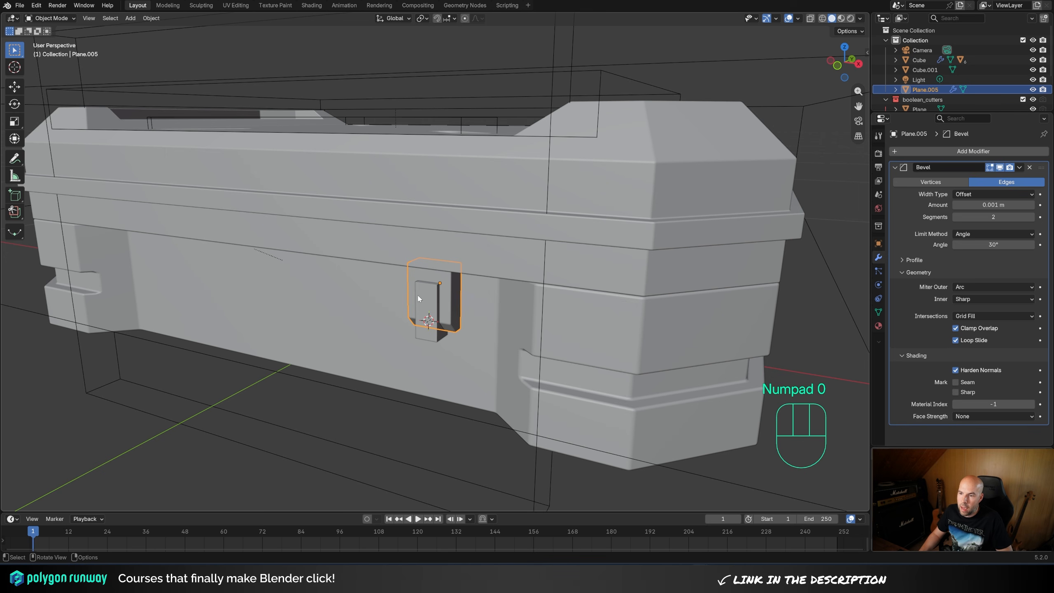
- Slice the latch block with the narrow box using a brush Boolean Slice
click(424, 307)
shift+click(455, 304)
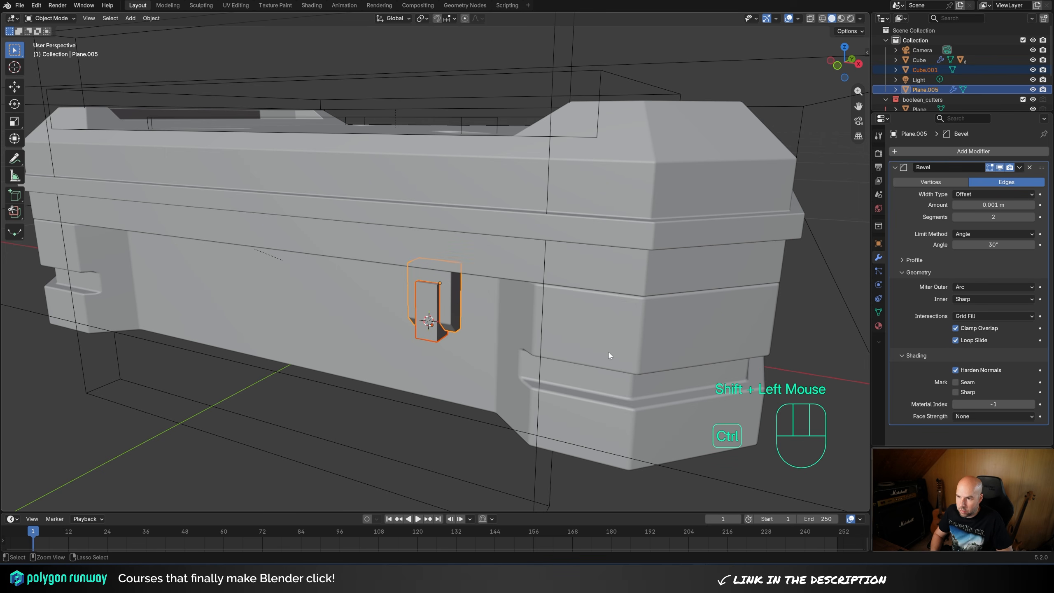
key(ctrl+KP_Divide)
scroll(435, 325, up, 2)
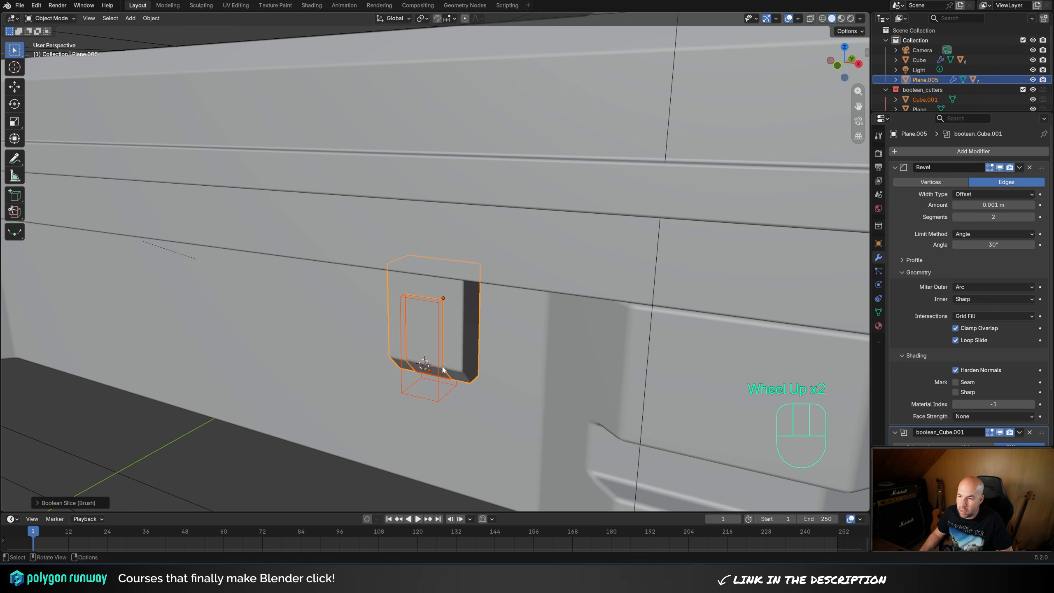
- Reorder the modifiers on the latch block and its sliced insert so the boolean comes before the Bevel
click(471, 348)
drag(1042, 432, 1047, 165)
click(446, 331)
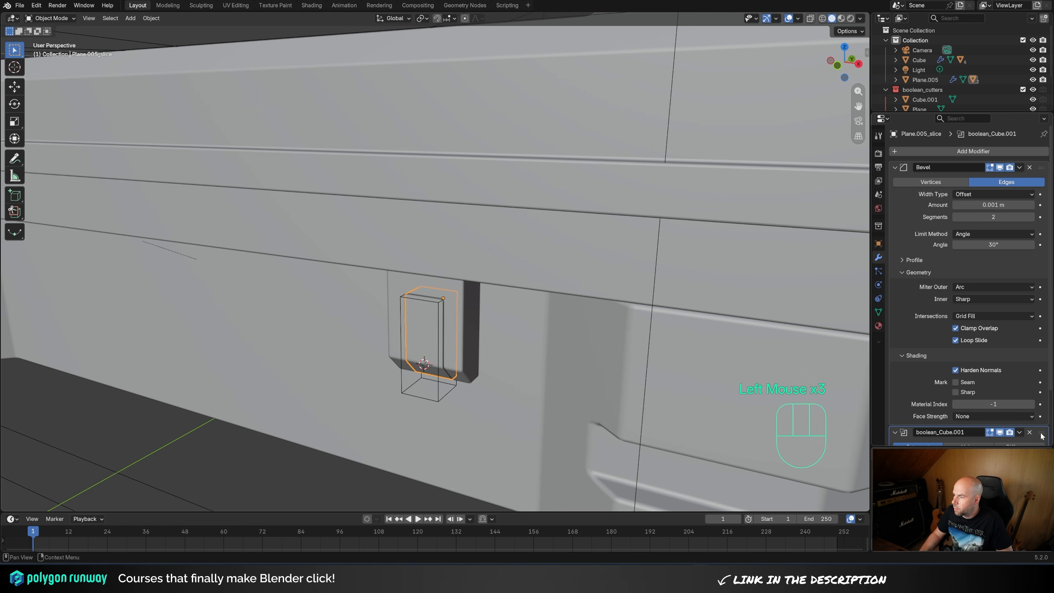
drag(1041, 432, 1043, 166)
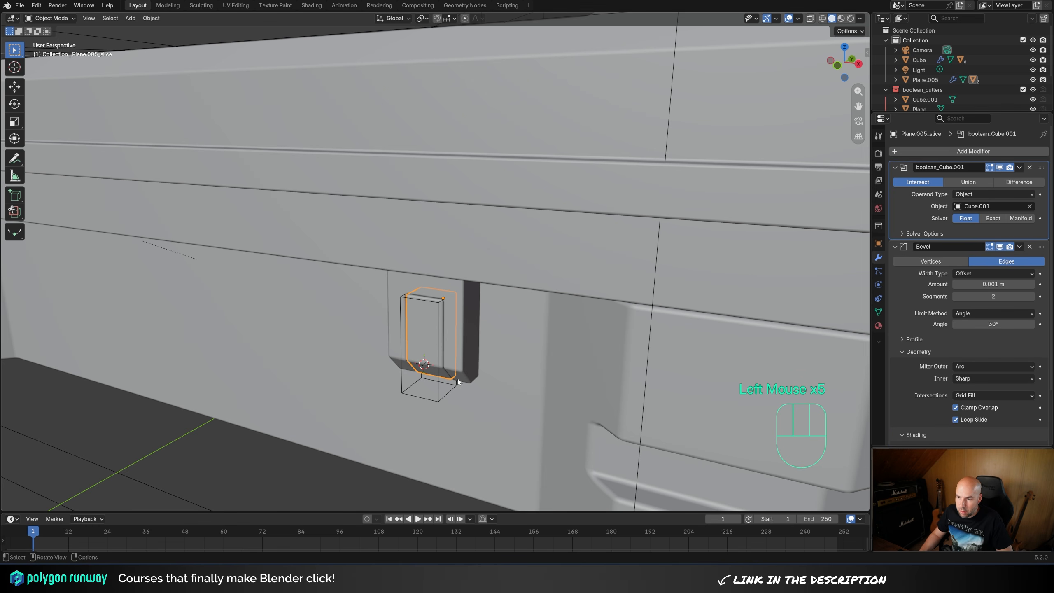
- Move the latch's sliced insert about 0.005 m along Y and raise it about 0.003 m along Z
middle_drag(458, 381, 424, 310)
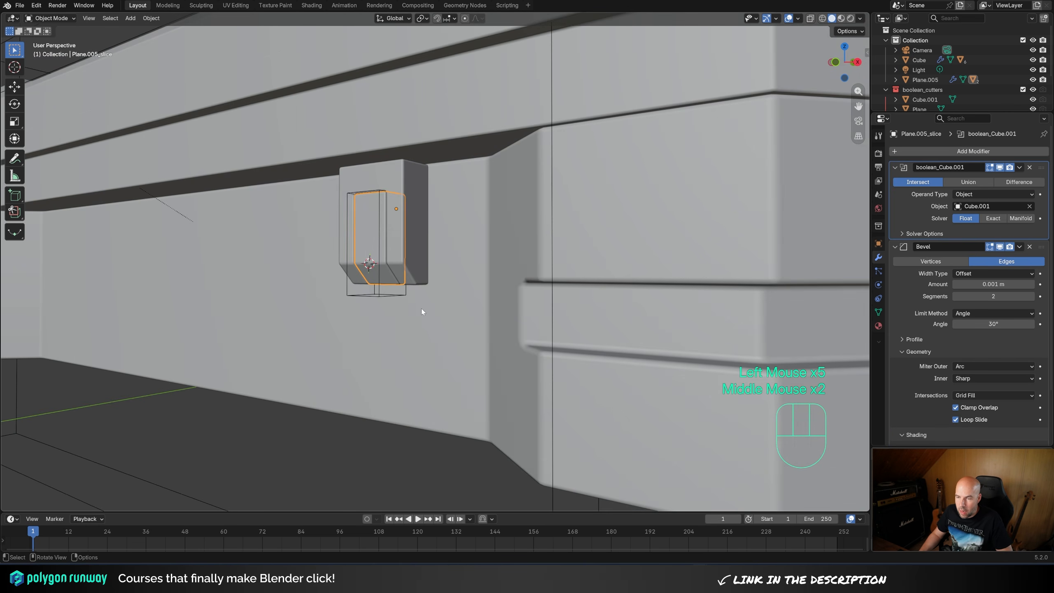
key(g)
key(y)
key(shift)
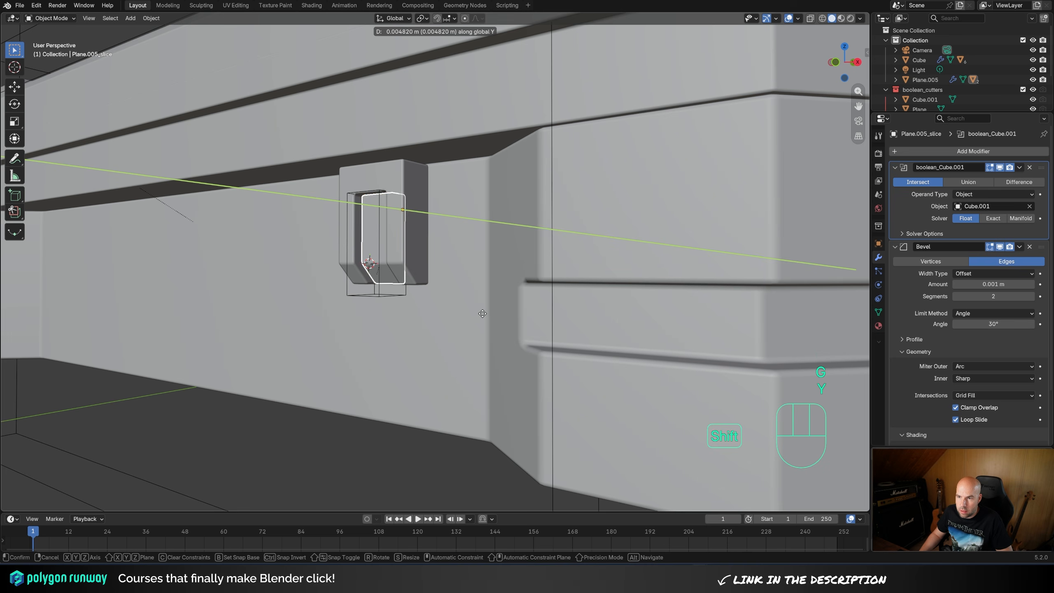
shift+click(482, 313)
key(g)
key(z)
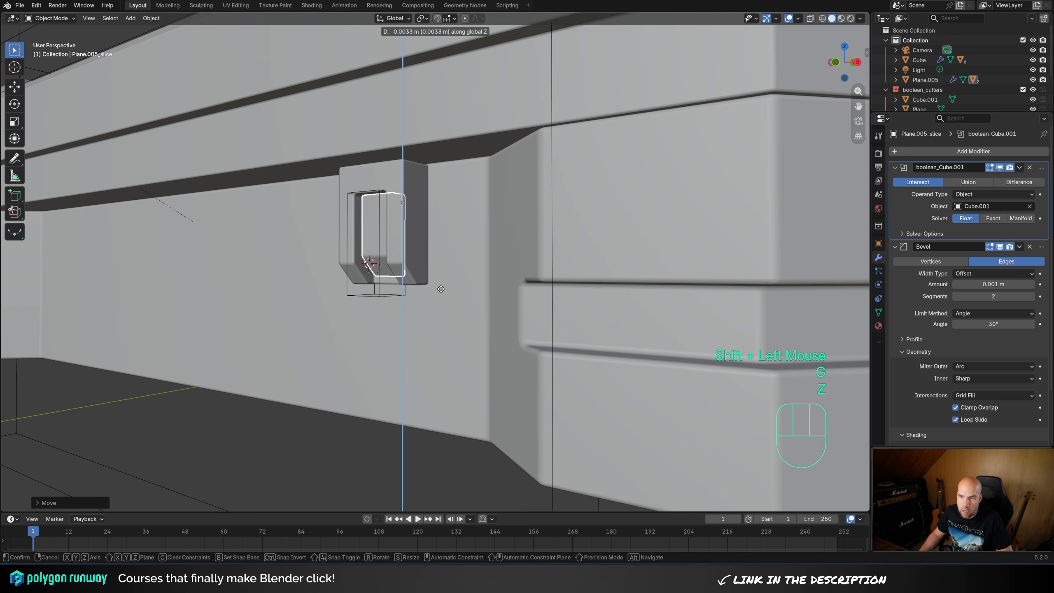
click(441, 289)
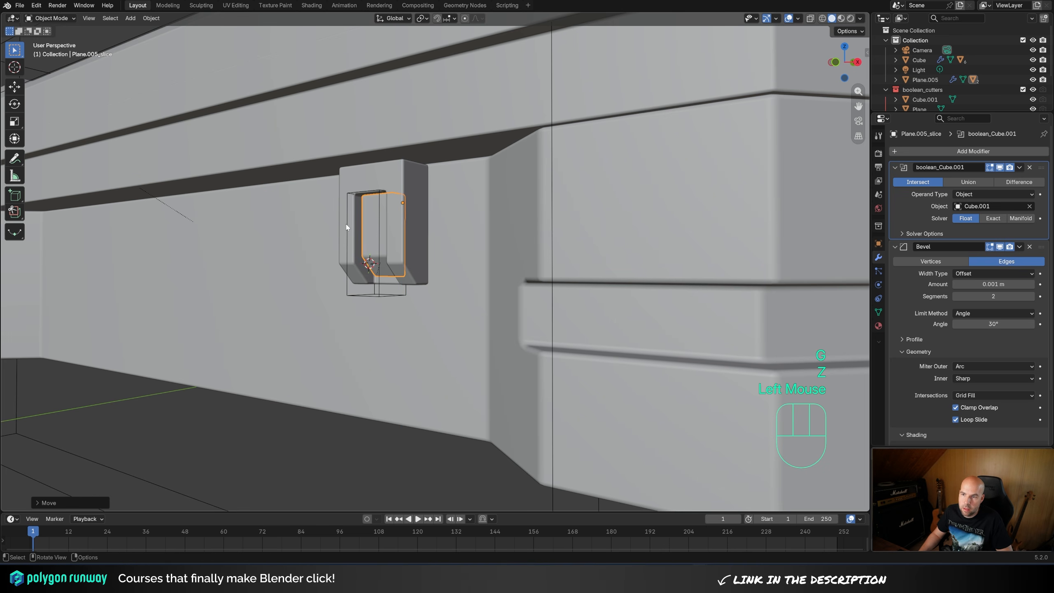
- Add an X-axis Mirror modifier to the latch block with the lower body Cube as mirror object
scroll(377, 251, down, 2)
middle_drag(385, 247, 439, 254)
scroll(440, 253, down, 2)
click(640, 236)
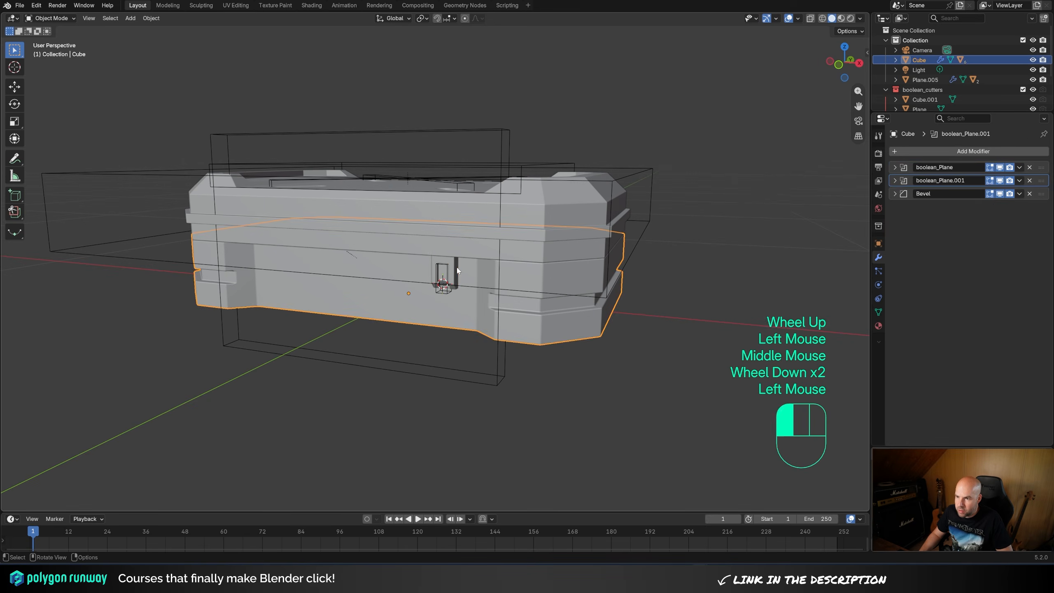
click(895, 167)
click(895, 189)
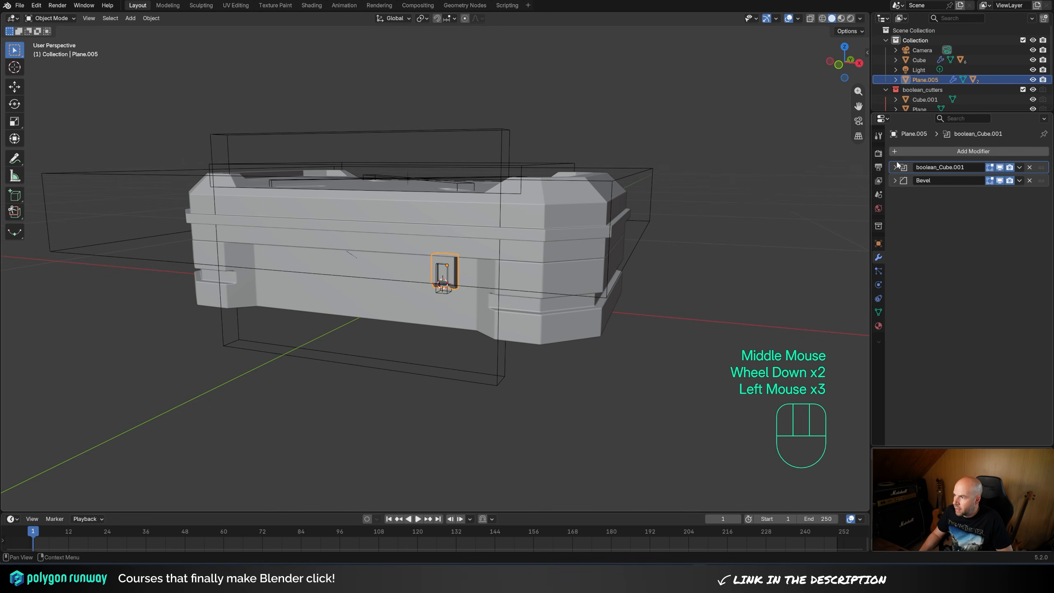
click(899, 151)
click(950, 241)
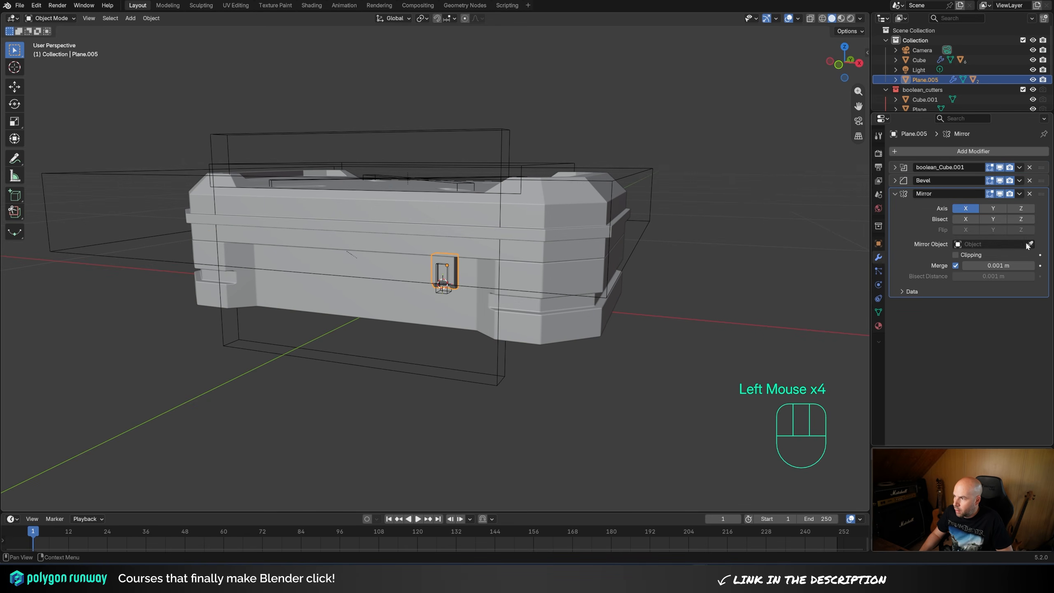
click(442, 309)
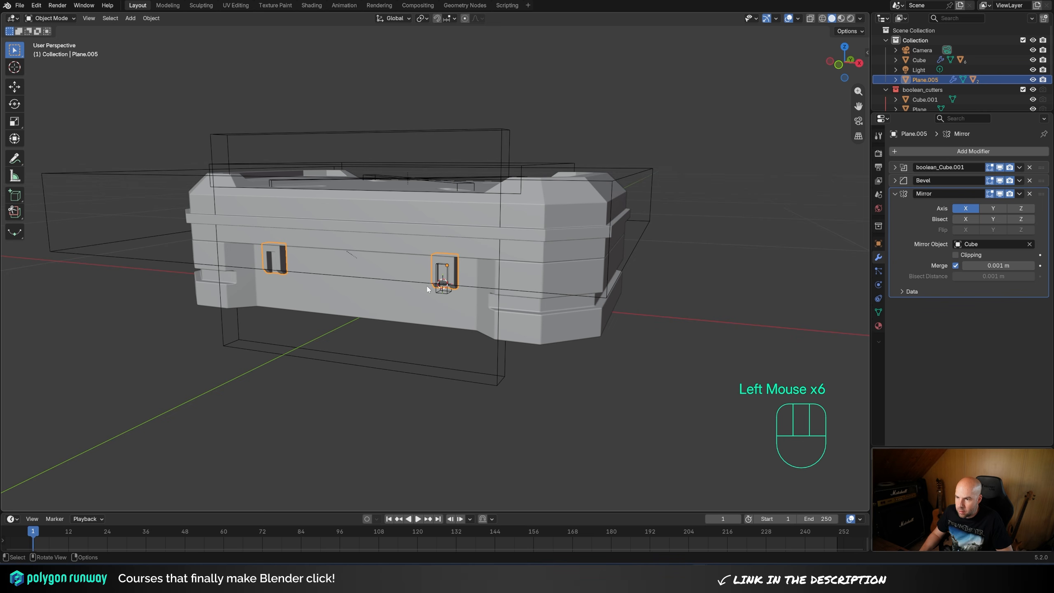
- Copy the latch block's Mirror modifier to the sliced insert
click(441, 278)
shift+click(455, 274)
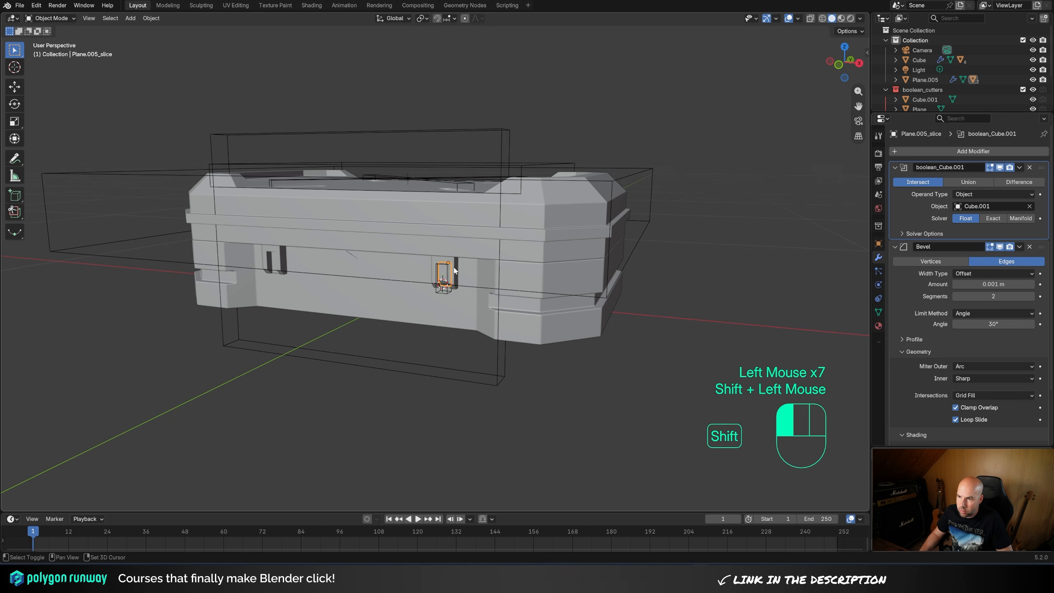
scroll(404, 259, up, 2)
drag(1019, 193, 1002, 224)
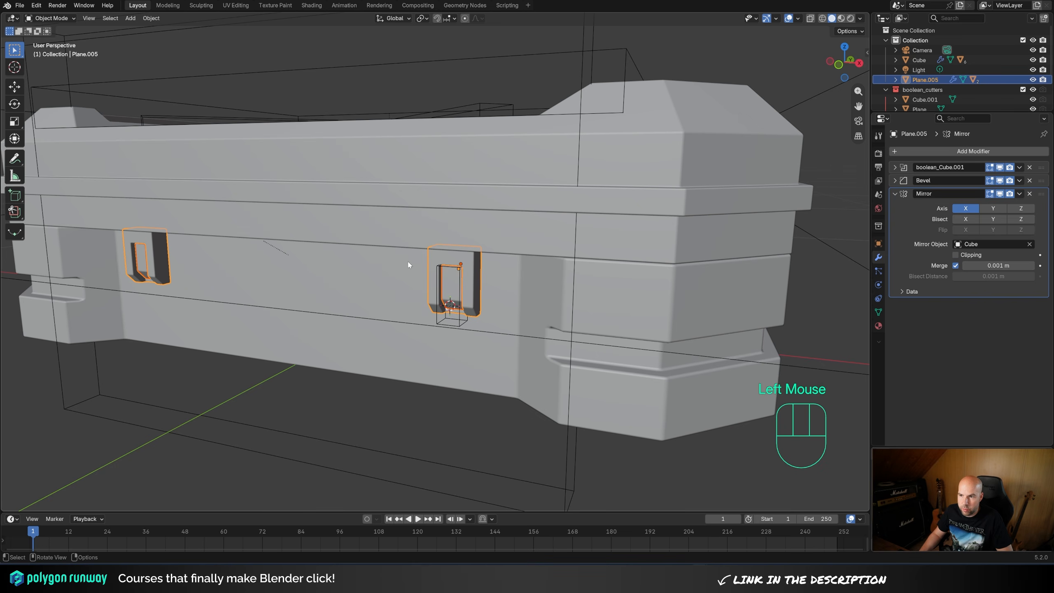
- Scale the outer latch block slightly and shift it along Z
scroll(408, 264, down, 2)
middle_drag(376, 254, 447, 264)
click(500, 265)
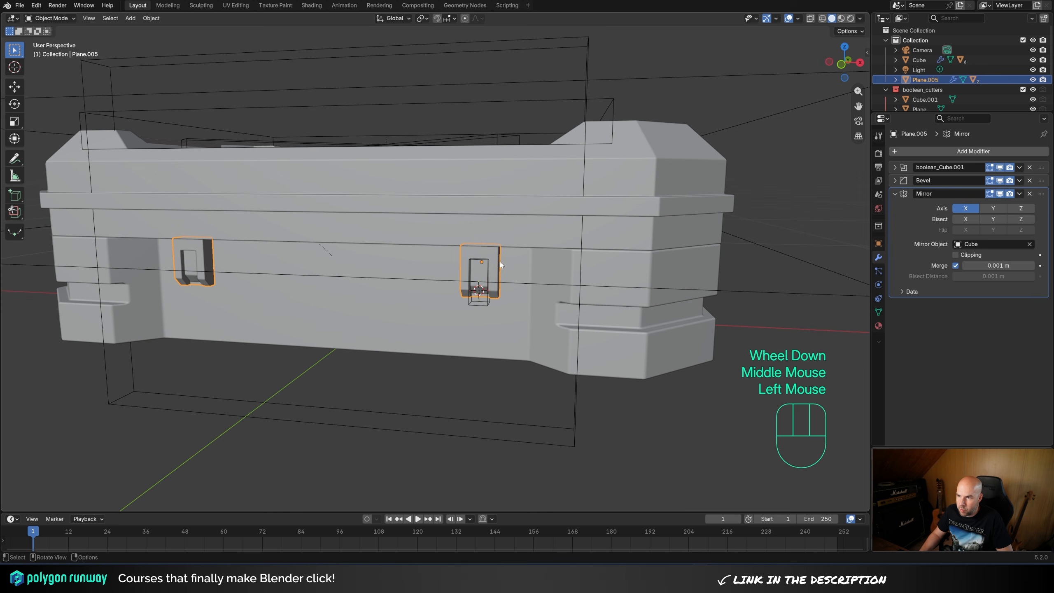
key(s)
click(567, 300)
middle_drag(567, 300, 371, 339)
key(g)
key(z)
shift+click(560, 257)
scroll(416, 298, down, 2)
scroll(416, 298, up, 1)
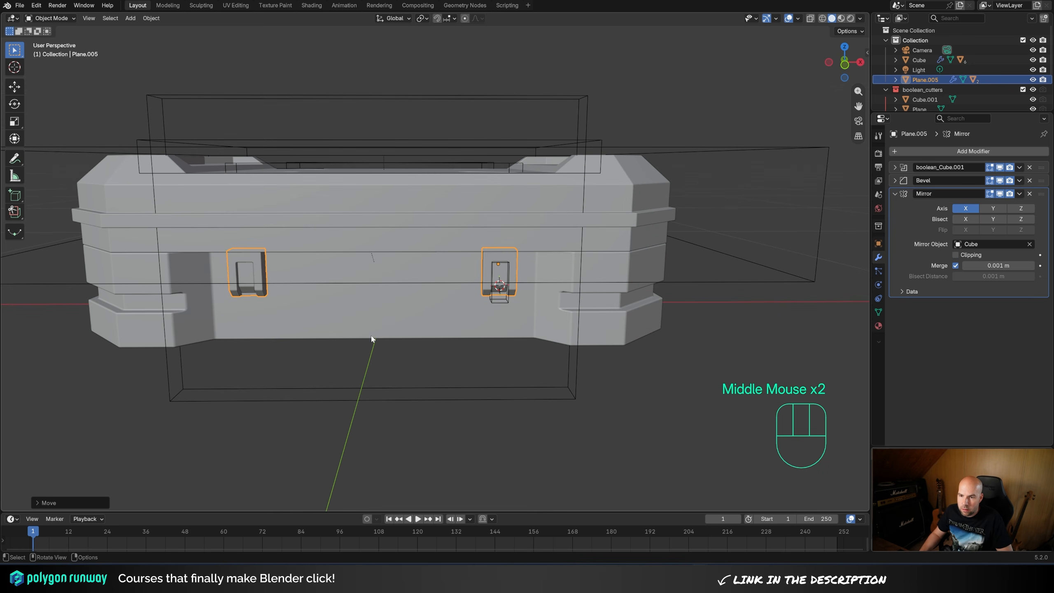
- Snap the 3D cursor to the front face of the lower body's groove
click(379, 328)
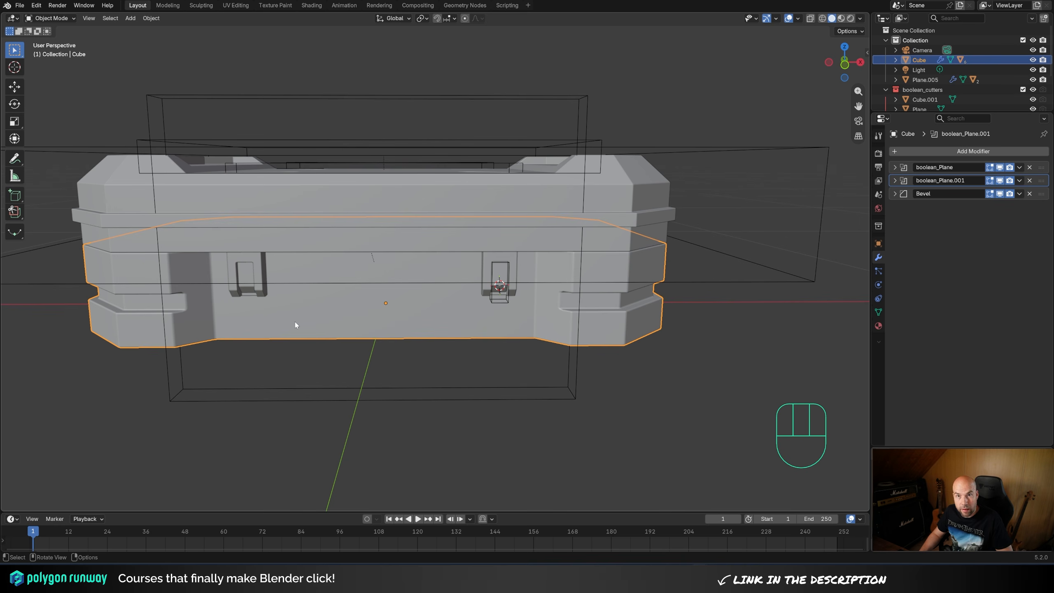
key(Tab)
middle_drag(392, 325, 411, 220)
click(375, 310)
key(shift+s)
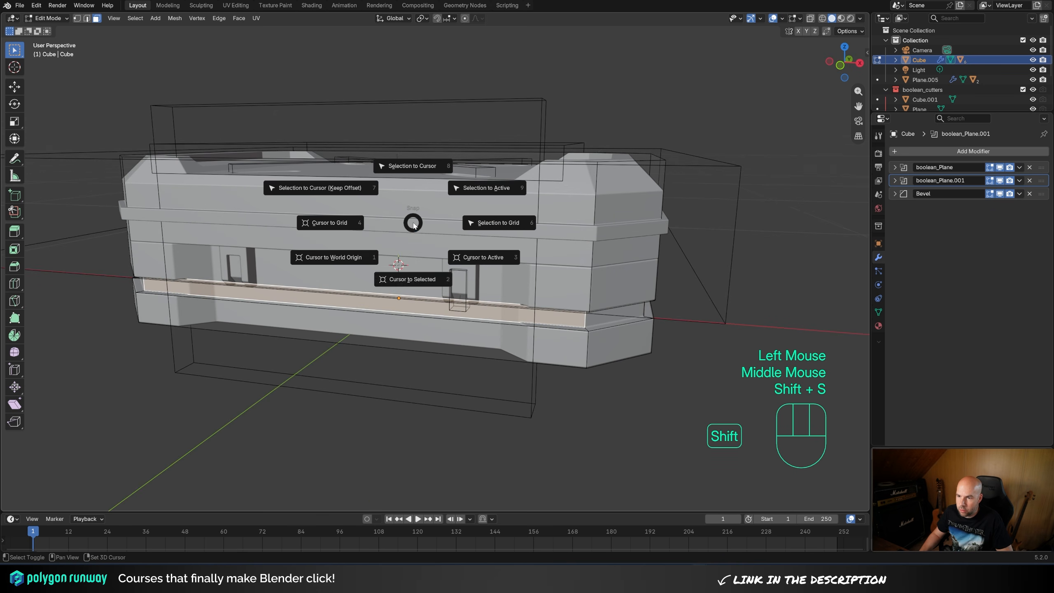
click(419, 285)
middle_drag(419, 286, 453, 275)
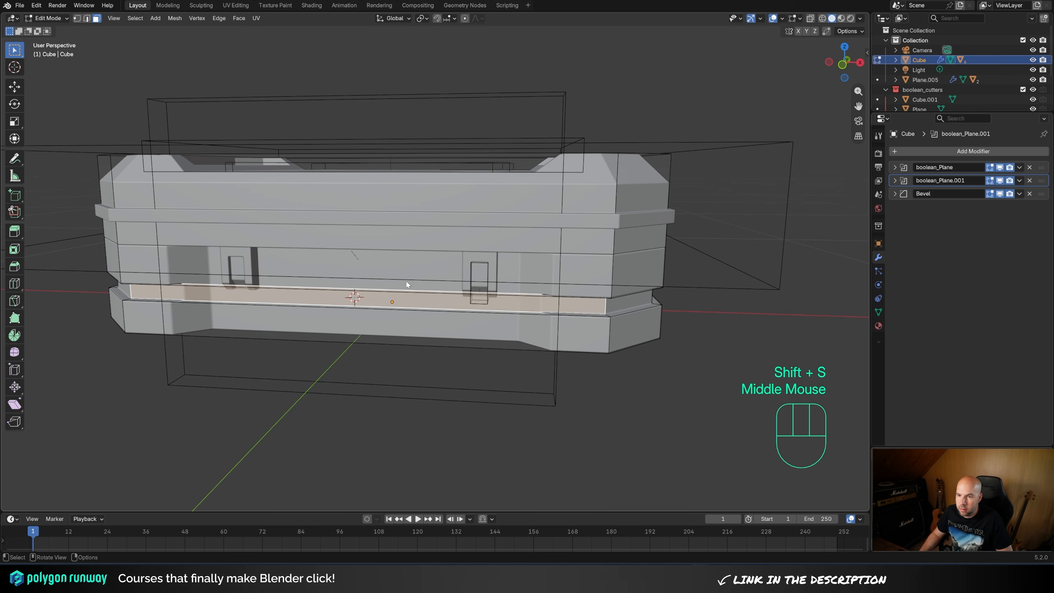
key(Tab)
- Add a cube at the 3D cursor and scale its mesh down to a small block on the front
middle_drag(408, 318, 400, 301)
key(shift+a)
mouse_move(401, 301)
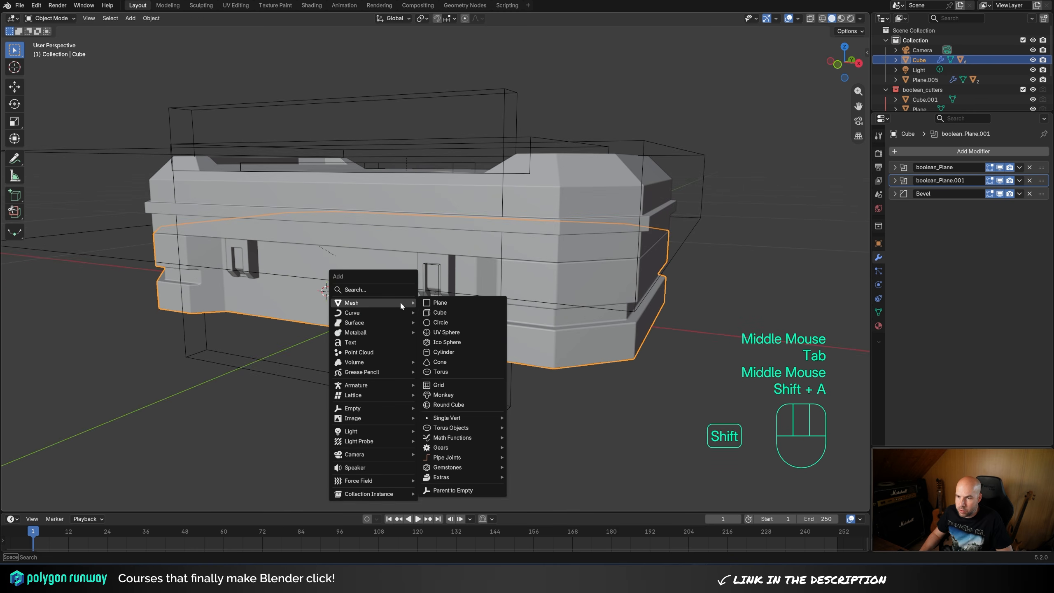
click(440, 312)
key(Tab)
key(s)
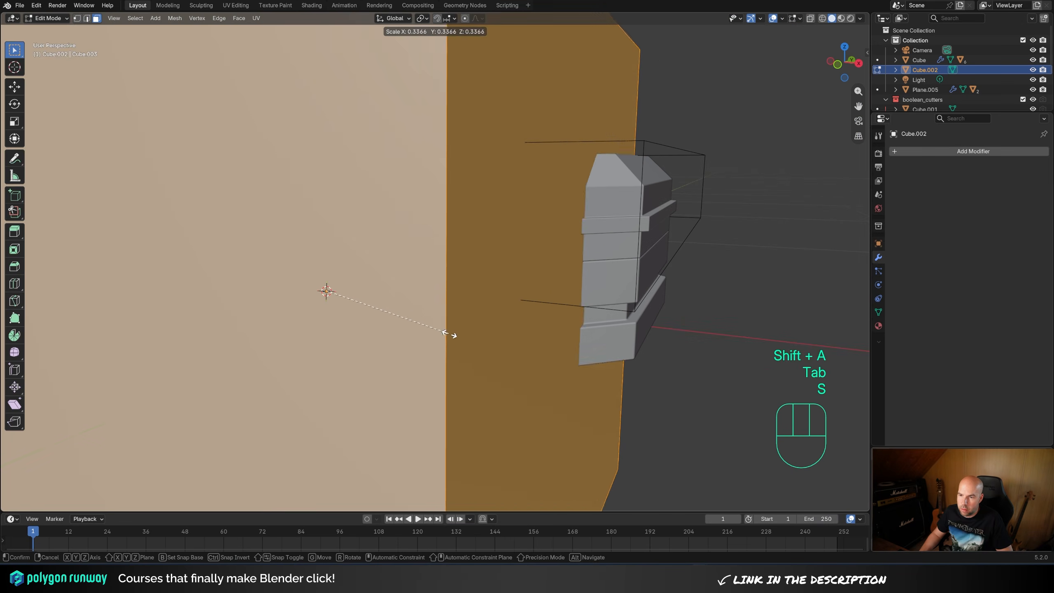
click(348, 308)
key(s)
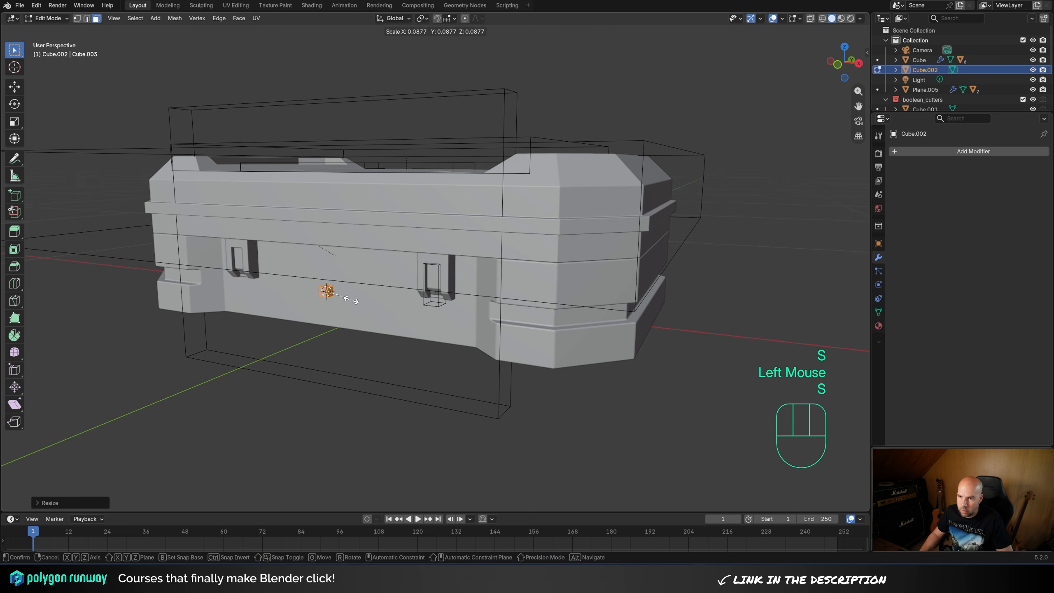
click(354, 294)
key(Tab)
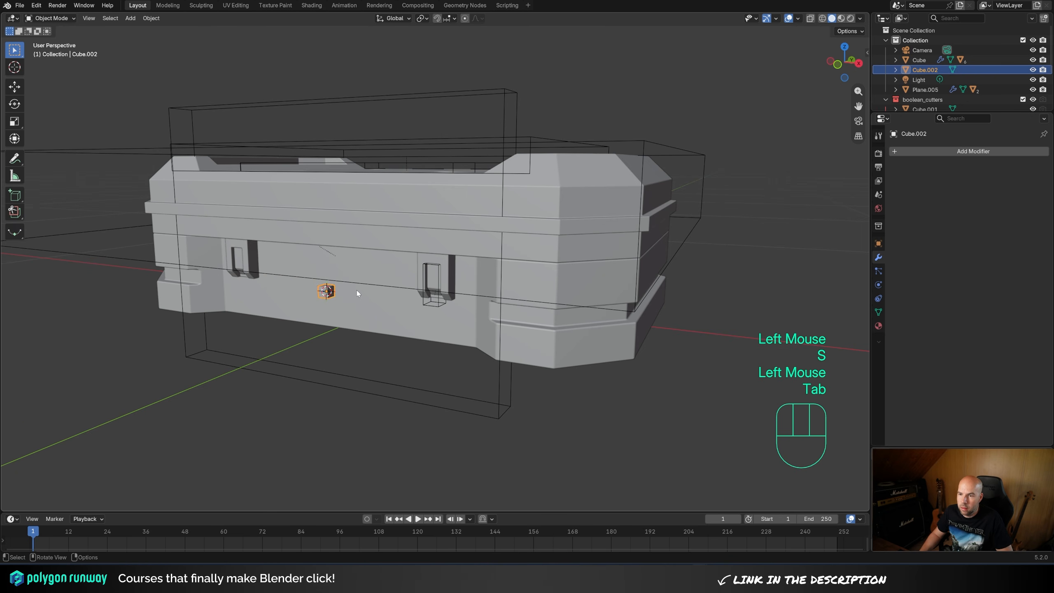
- Stretch the small cube's mesh along X into a long bar spanning the front cutout's width
key(Tab)
key(s)
key(x)
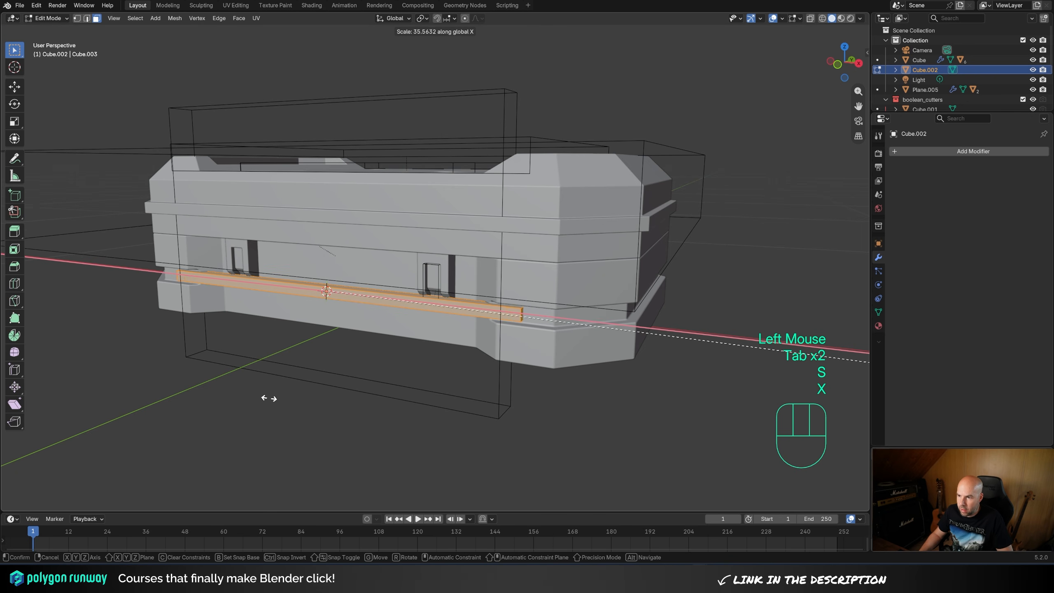
click(232, 390)
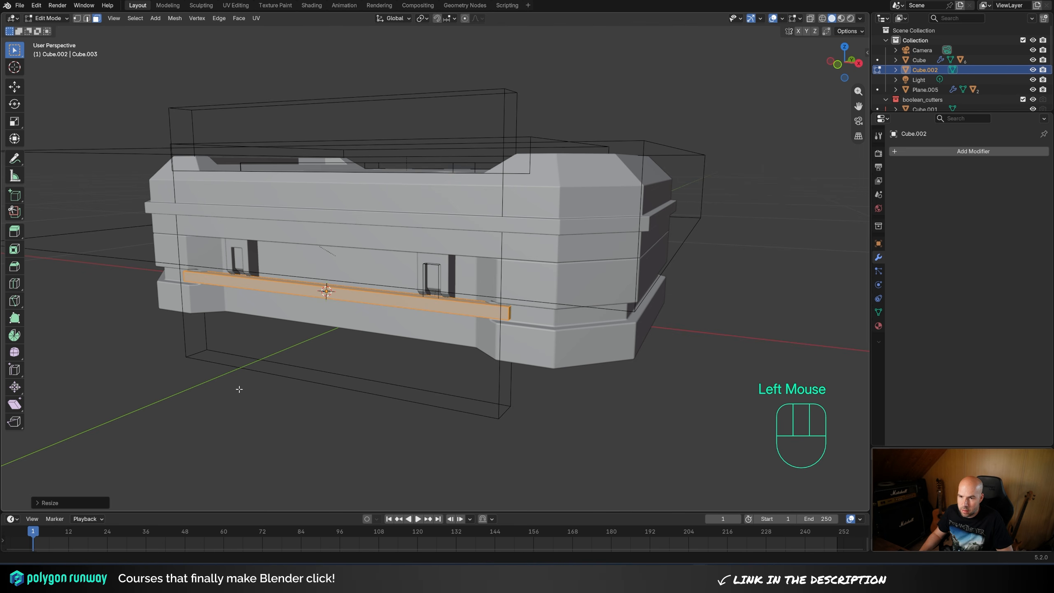
- Lower the long bar along Z to the bottom of the lower body's front cutout
key(Tab)
key(g)
key(z)
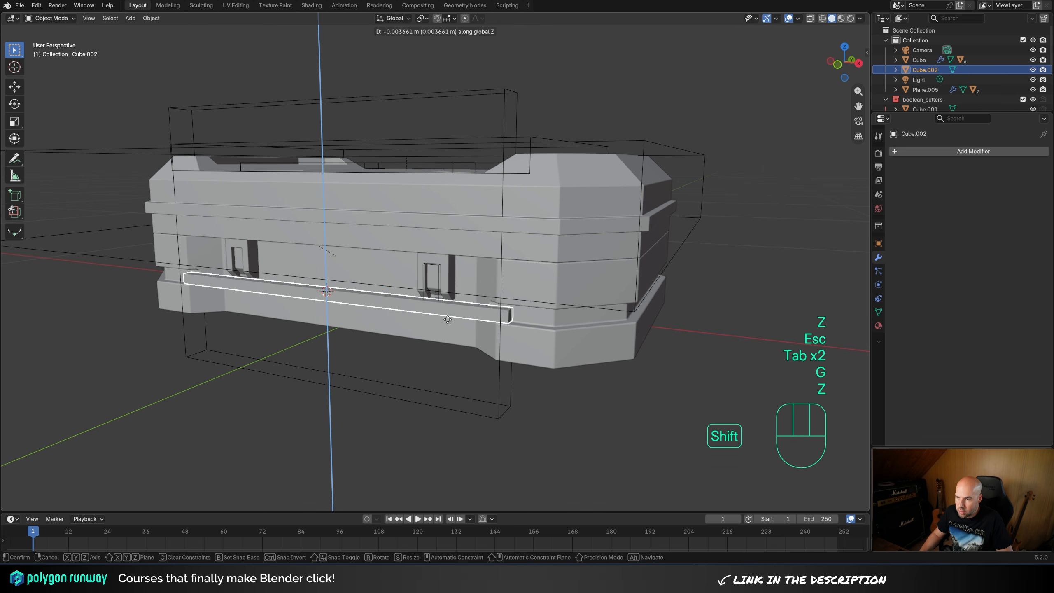
shift+click(409, 43)
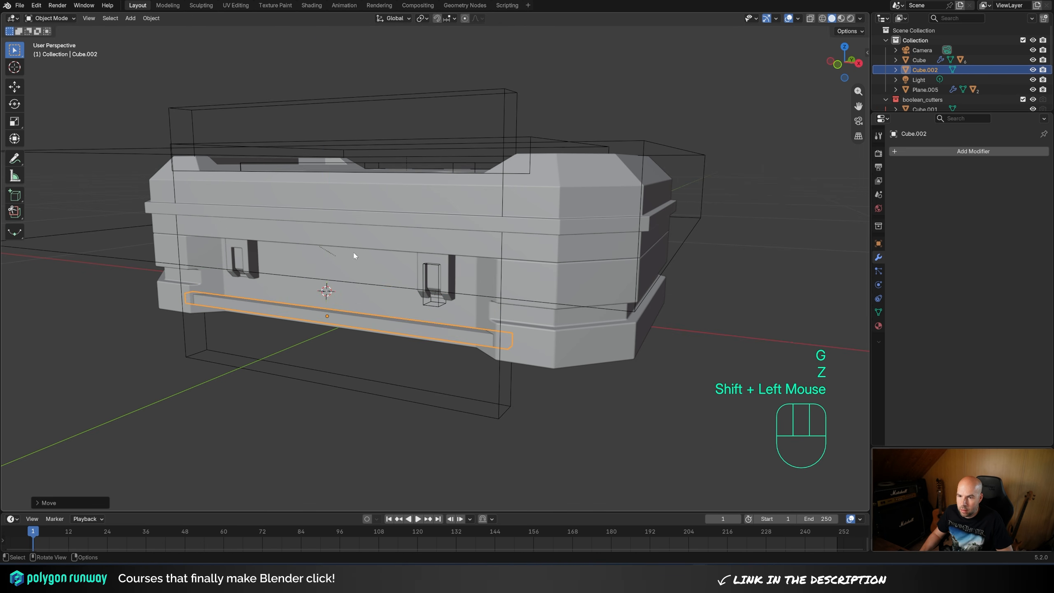
- Move the long bar along Y so it sits against the lower front edge of the body
middle_drag(345, 328, 157, 285)
key(g)
key(y)
click(353, 343)
key(g)
key(y)
key(shift)
shift+click(285, 388)
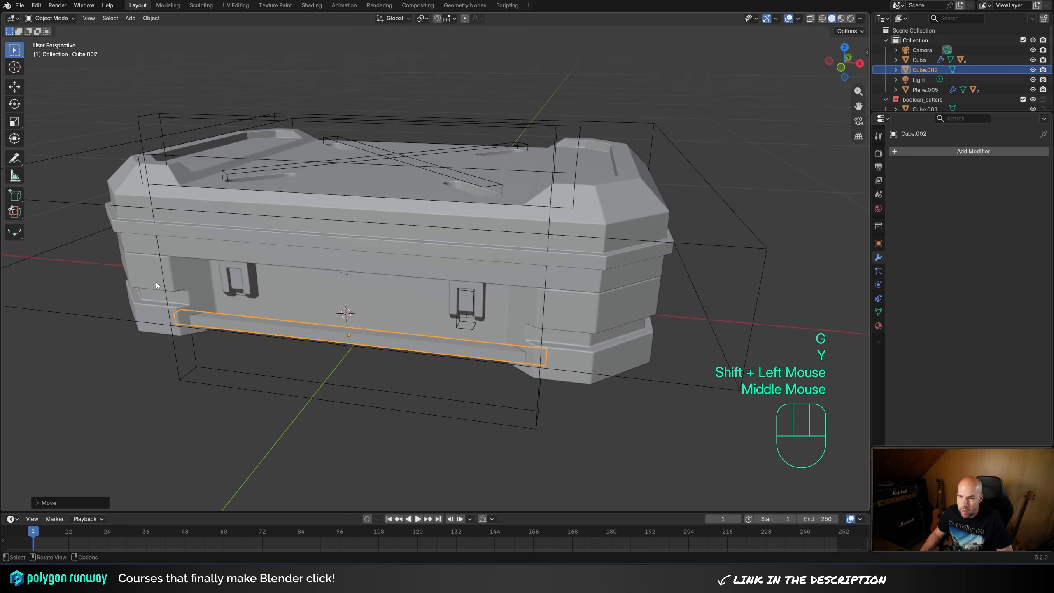
- Join the bar to the lower body with a brush Boolean Union and place that modifier before the Bevel
shift+click(198, 280)
key(ctrl)
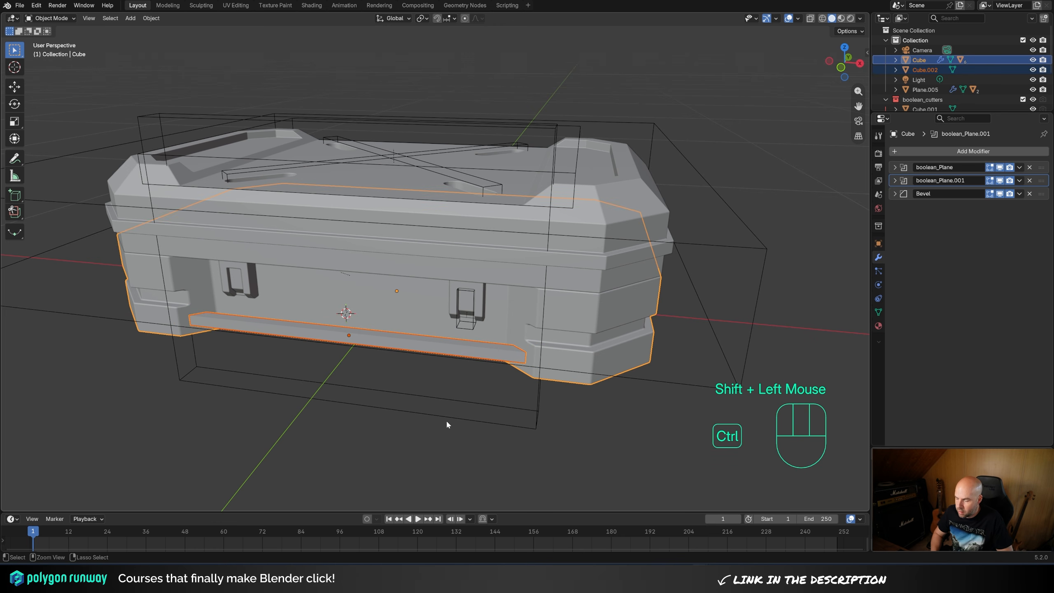
key(ctrl+KP_Add)
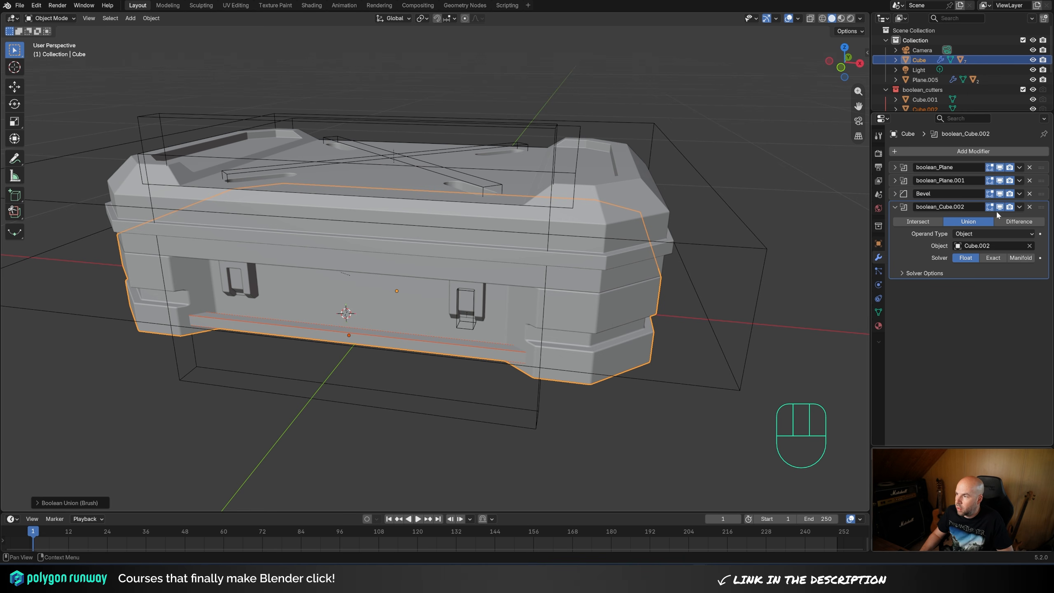
drag(997, 210, 1000, 197)
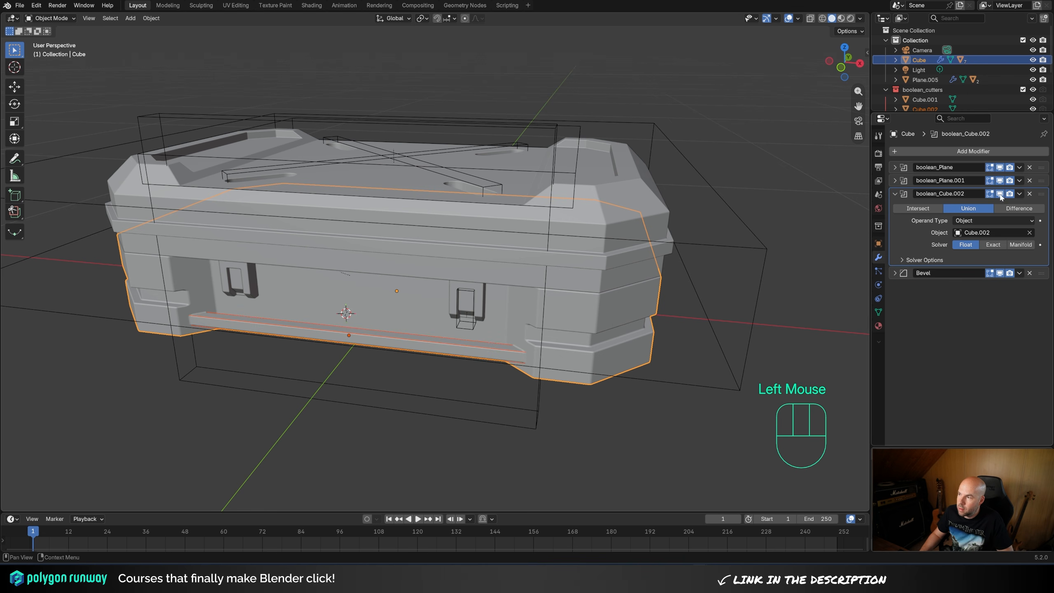
- Parent the mirrored front latches to the lower body using the Object option
click(896, 193)
click(573, 412)
scroll(574, 412, down, 2)
middle_drag(573, 412, 403, 264)
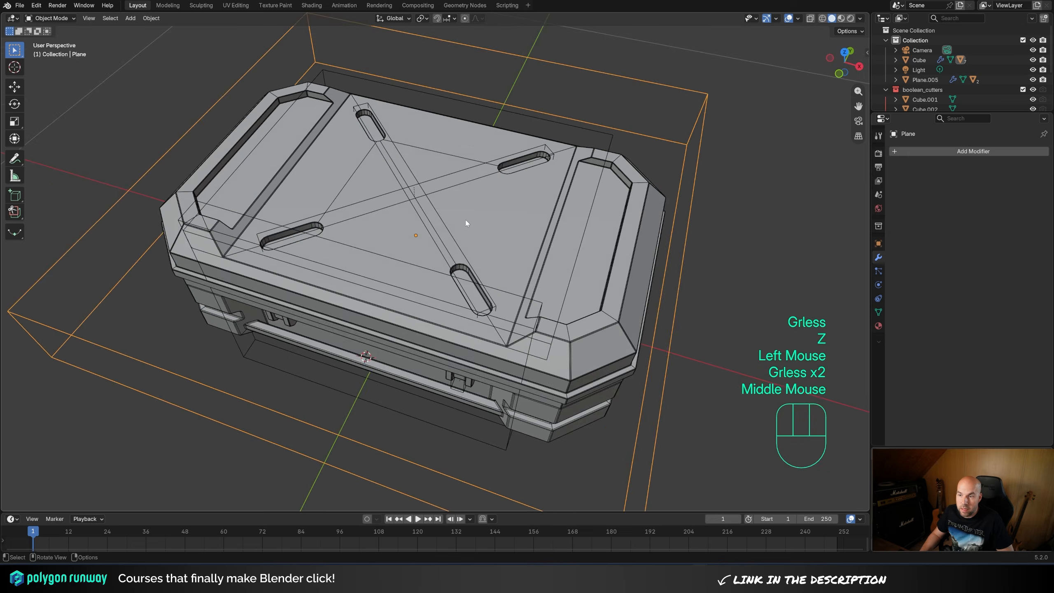
scroll(466, 224, down, 2)
middle_drag(508, 324, 482, 278)
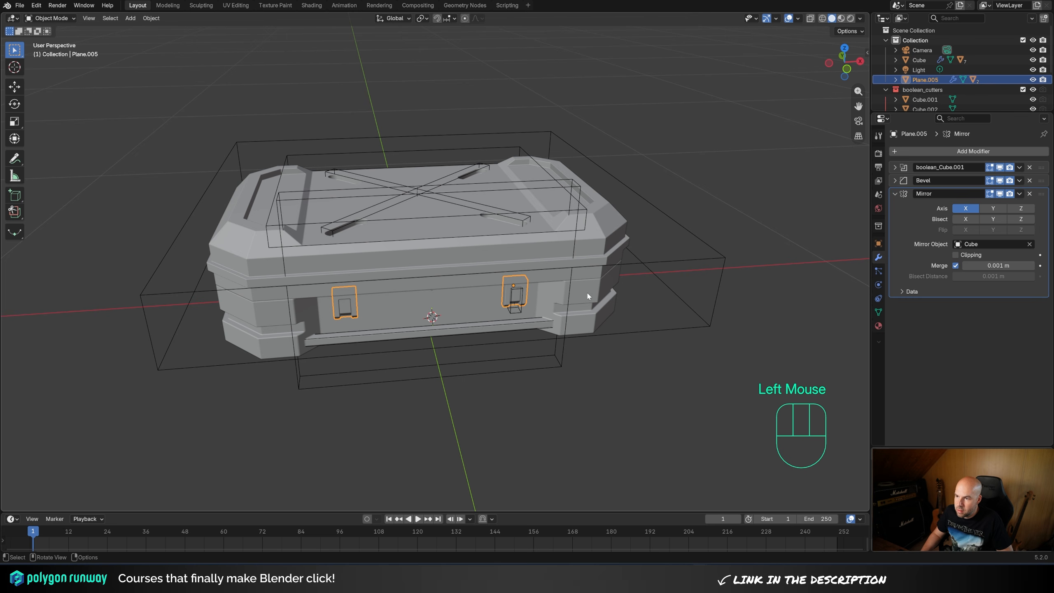
key(shift)
shift+click(591, 294)
key(ctrl+p)
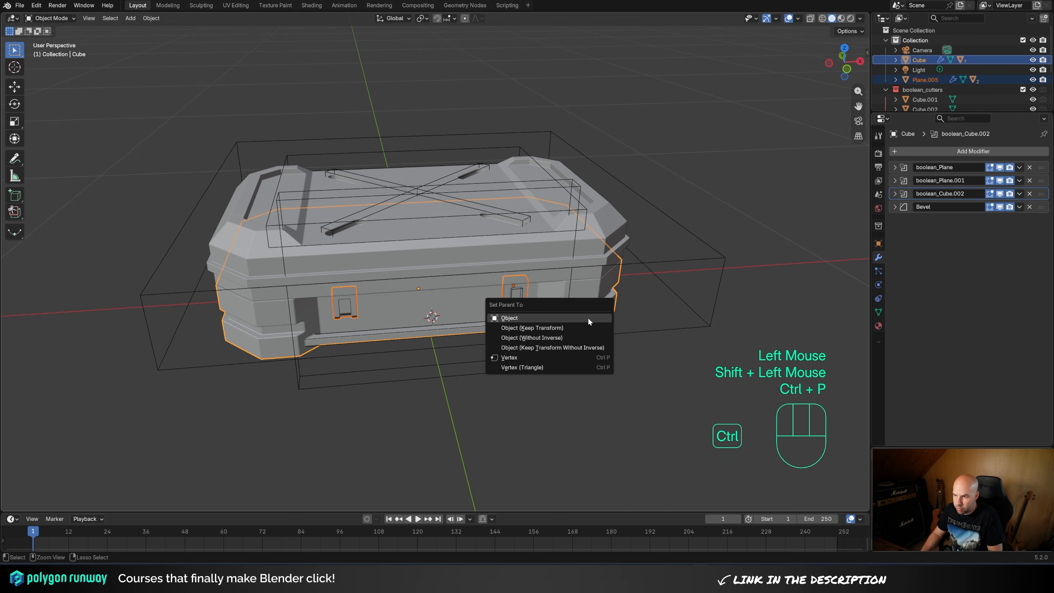
click(547, 320)
- Try moving the lower body to test whether the latches follow it
click(603, 295)
scroll(610, 282, down, 3)
key(g)
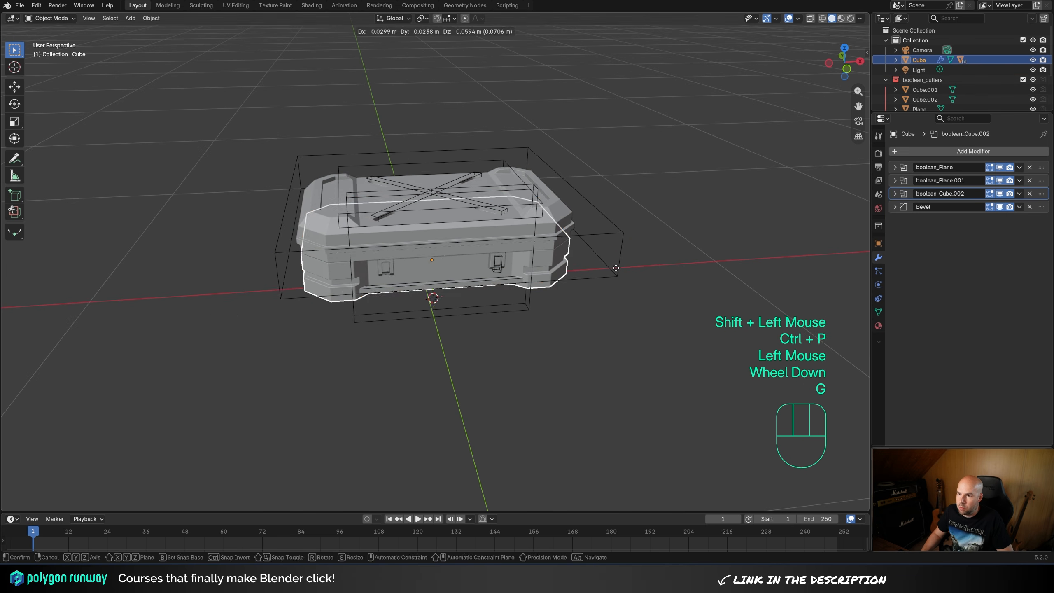
key(Escape)
- Reset the 3D cursor to the world origin and add a plane mesh there
middle_drag(579, 282, 583, 249)
scroll(583, 247, down, 2)
scroll(583, 245, up, 3)
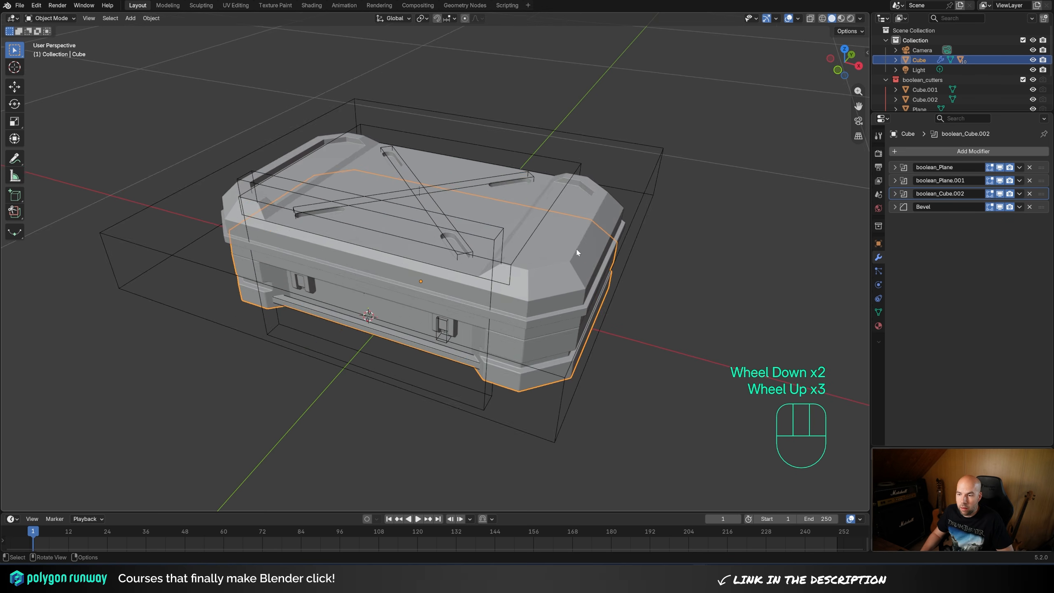
scroll(581, 239, down, 1)
key(shift)
key(shift+s)
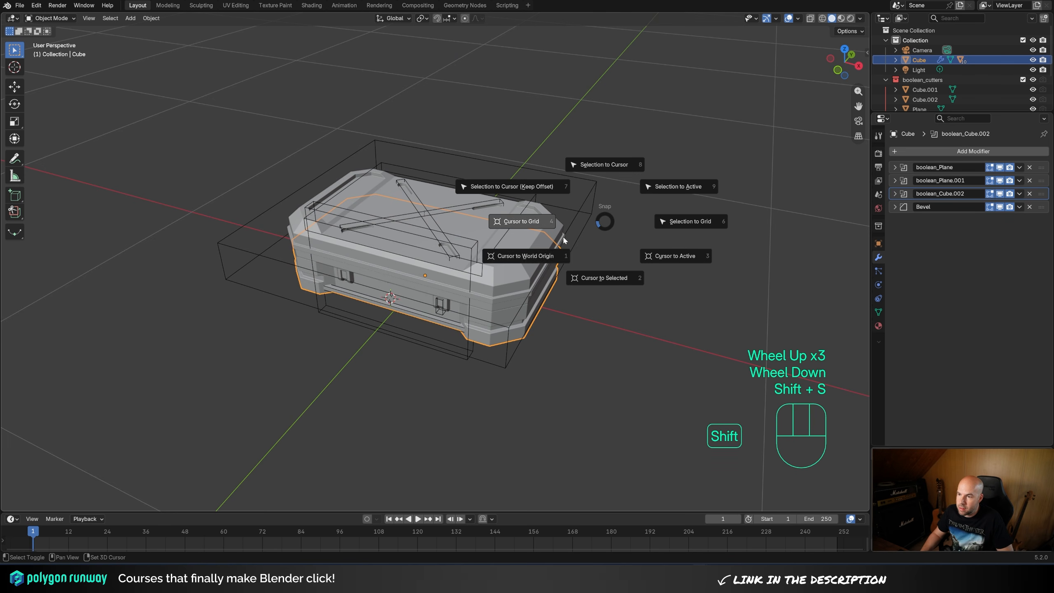
click(508, 268)
key(shift+a)
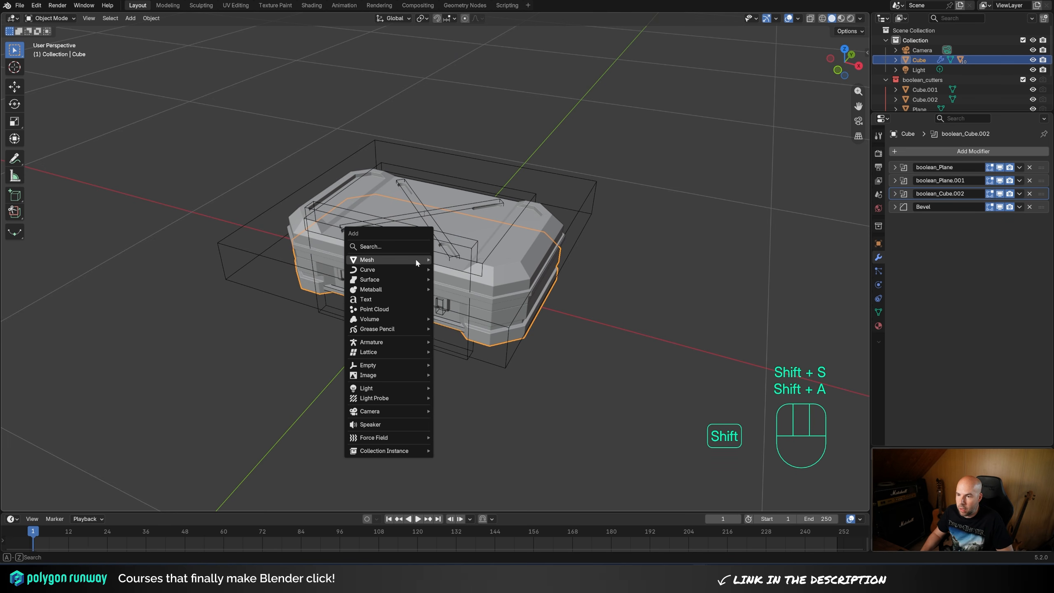
mouse_move(419, 257)
click(461, 266)
scroll(460, 269, down, 4)
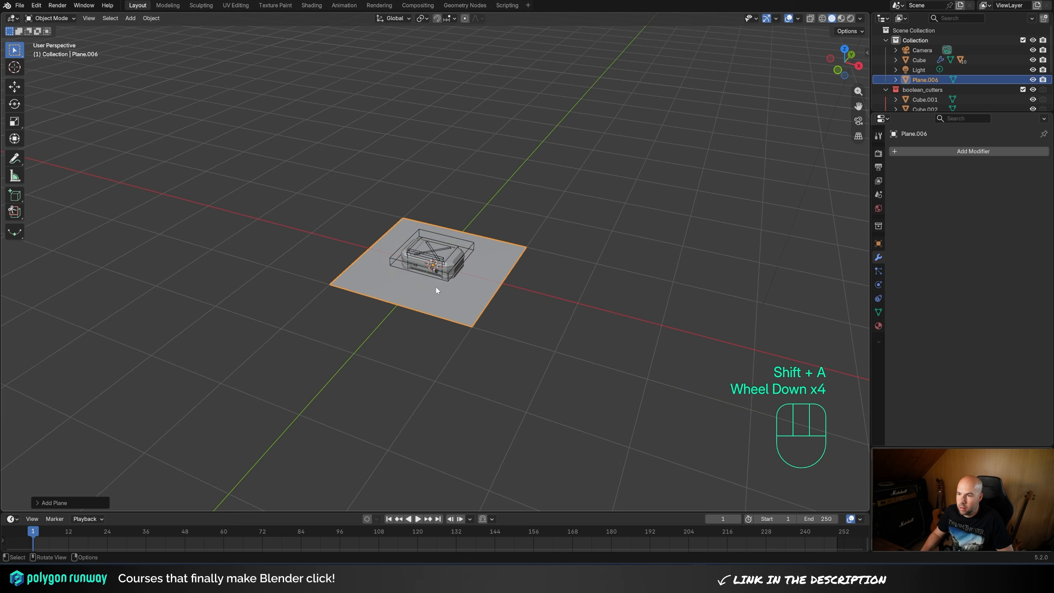
- Scale the new plane's mesh up in Edit Mode into a large ground surface around the box
key(Tab)
key(s)
click(605, 316)
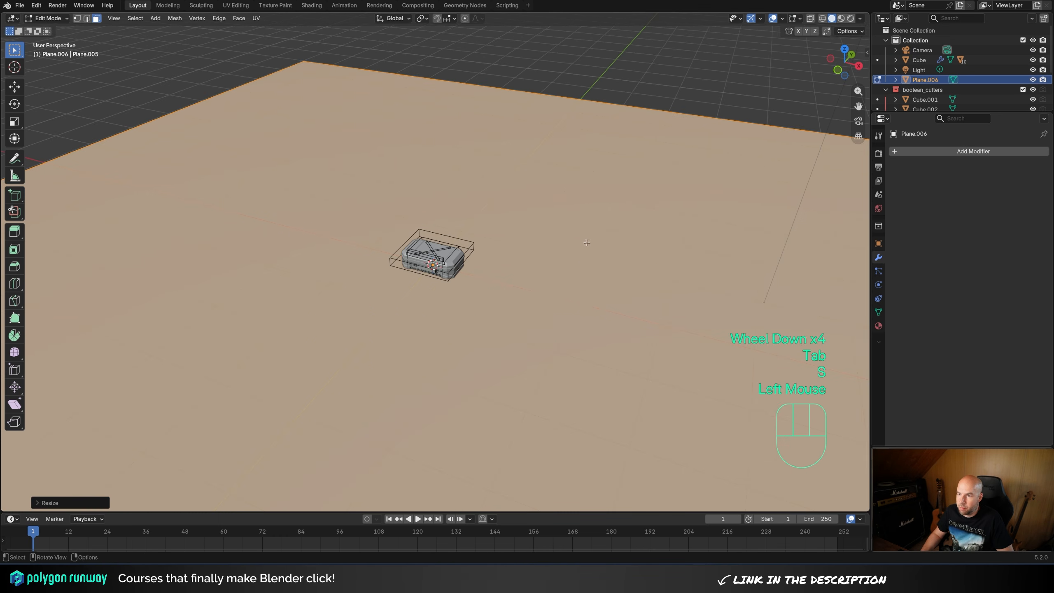
key(Tab)
scroll(522, 276, down, 1)
scroll(523, 276, up, 2)
- Look through the scene camera, select it and lock the camera to the view
key(KP_0)
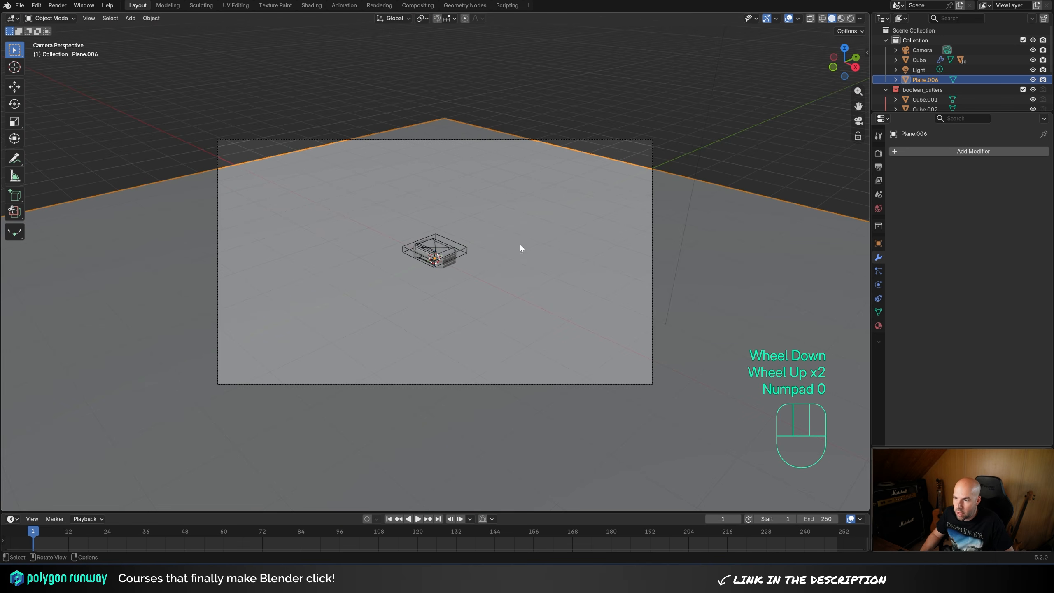
click(516, 194)
key(n)
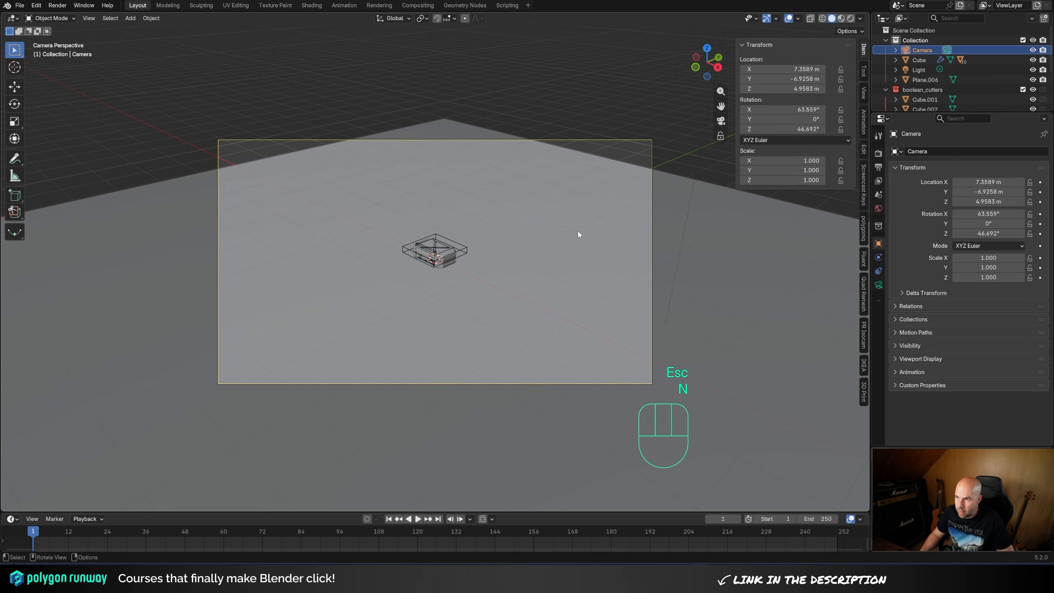
click(862, 96)
click(791, 177)
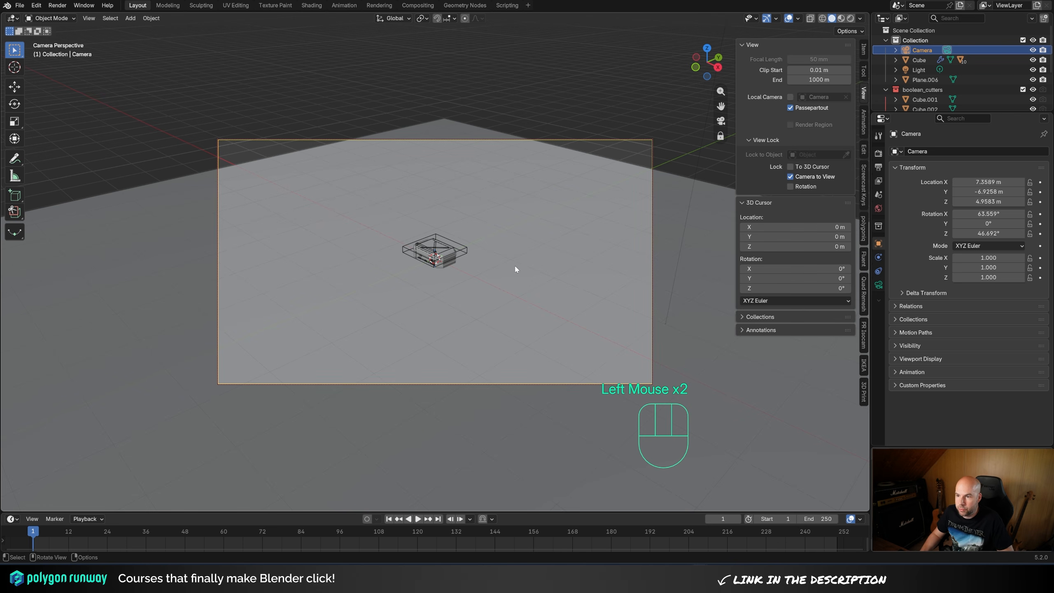
- Frame the box closely from a raised front corner angle in the camera, and unlock the camera from the view
middle_drag(516, 269, 465, 305)
scroll(441, 282, up, 3)
scroll(465, 306, up, 1)
shift+middle_drag(465, 305, 476, 344)
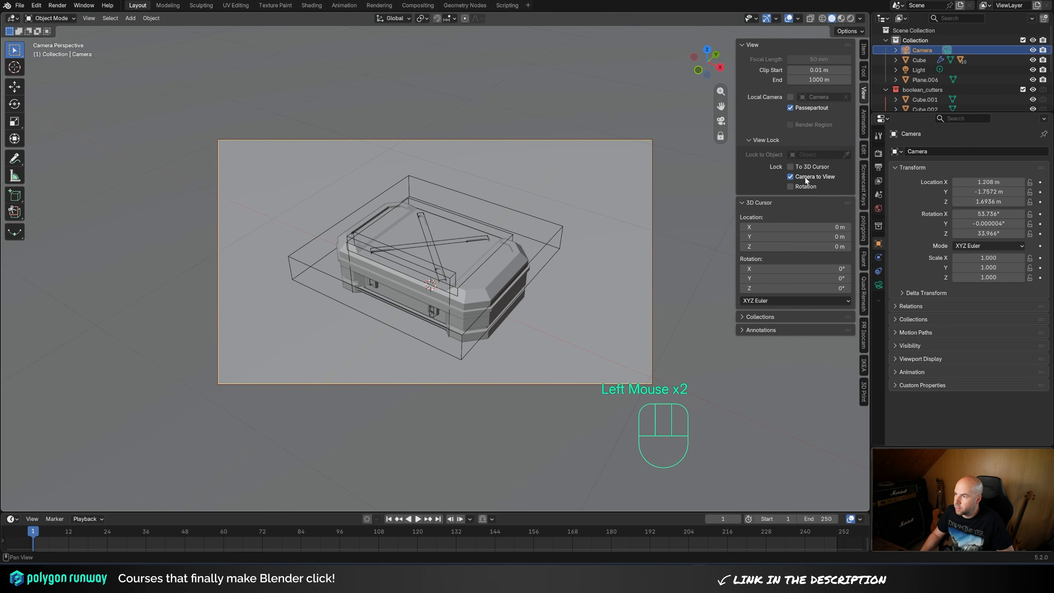
click(806, 179)
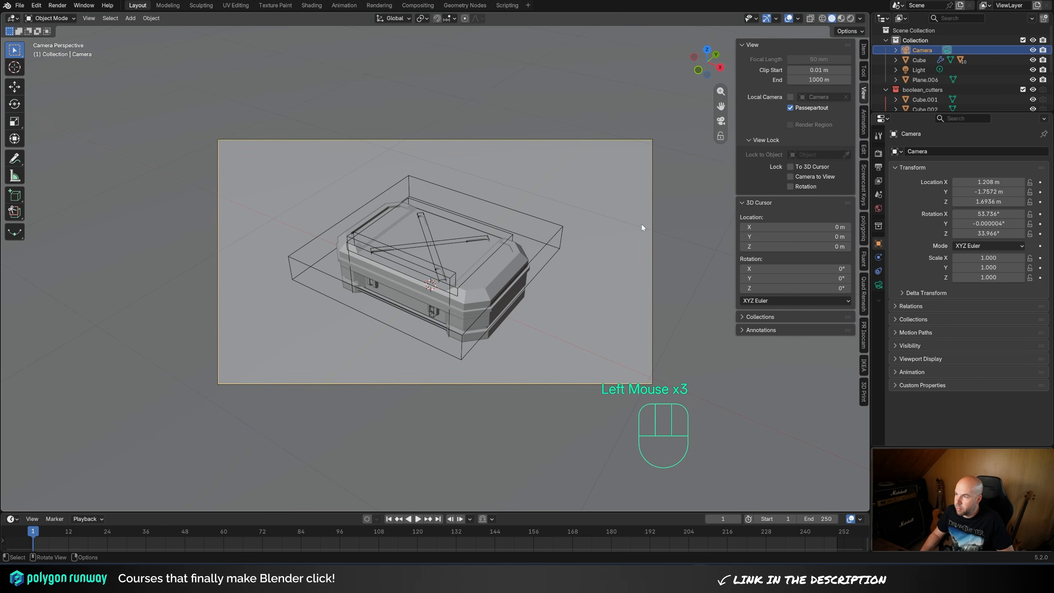
key(n)
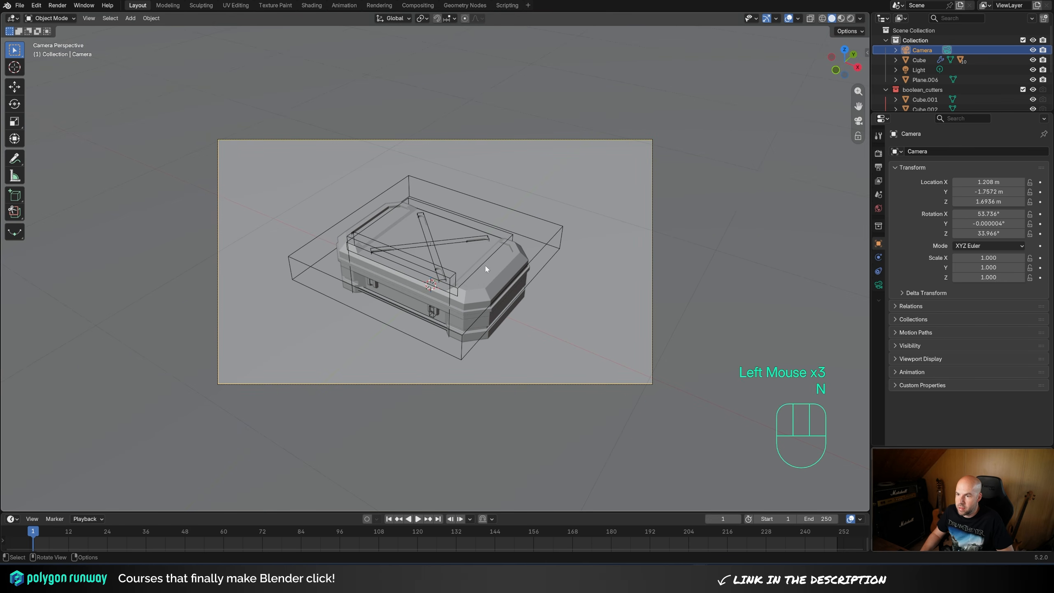
- Split the 3D viewport vertically and turn the new narrow area into an Asset Browser
drag(2, 13, 293, 36)
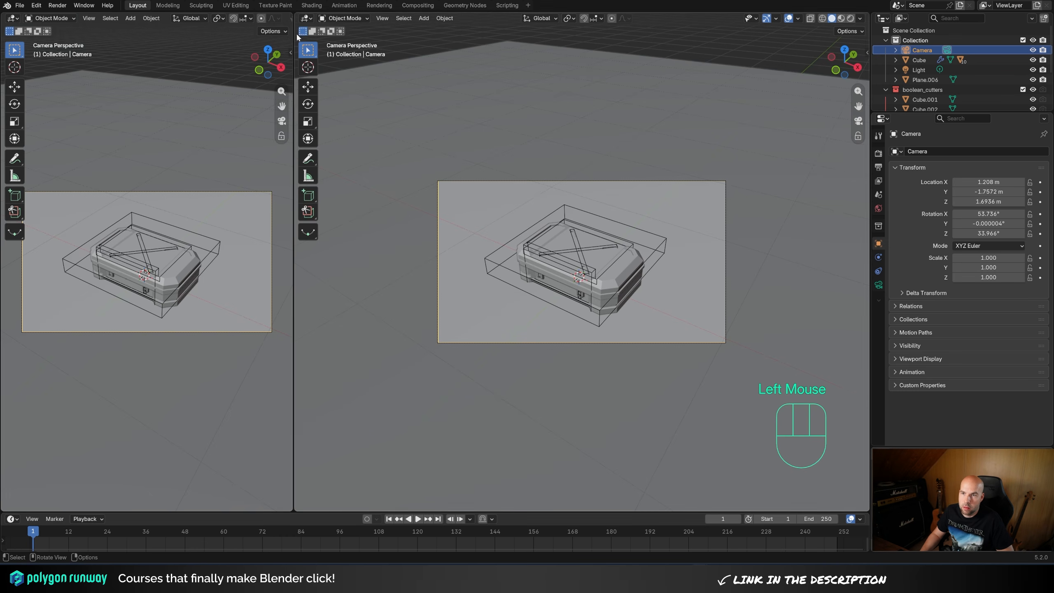
click(12, 18)
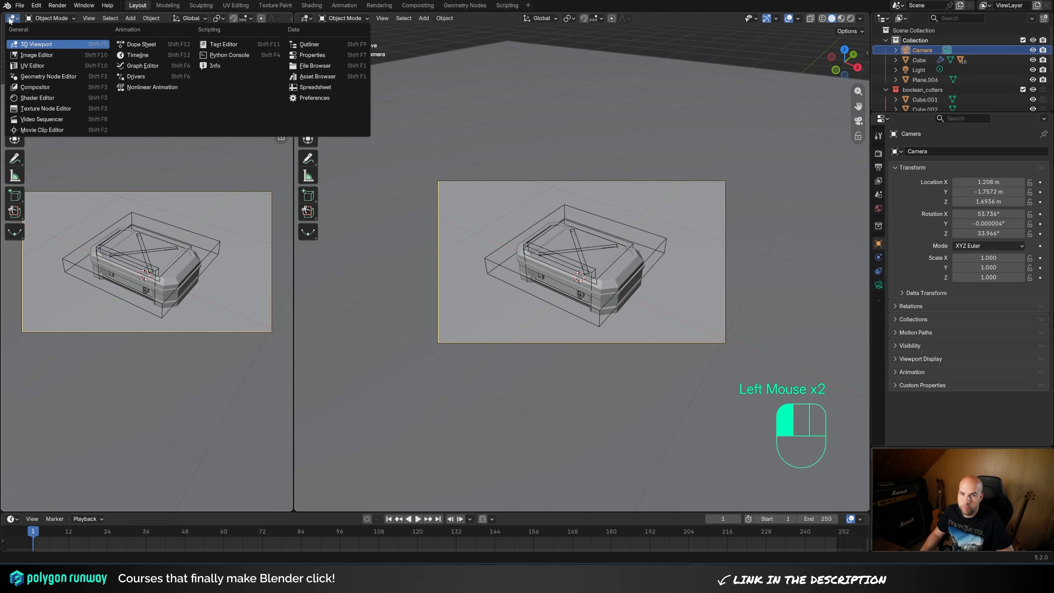
click(316, 77)
- Switch the asset library to Essentials and show its Materials catalog
click(37, 33)
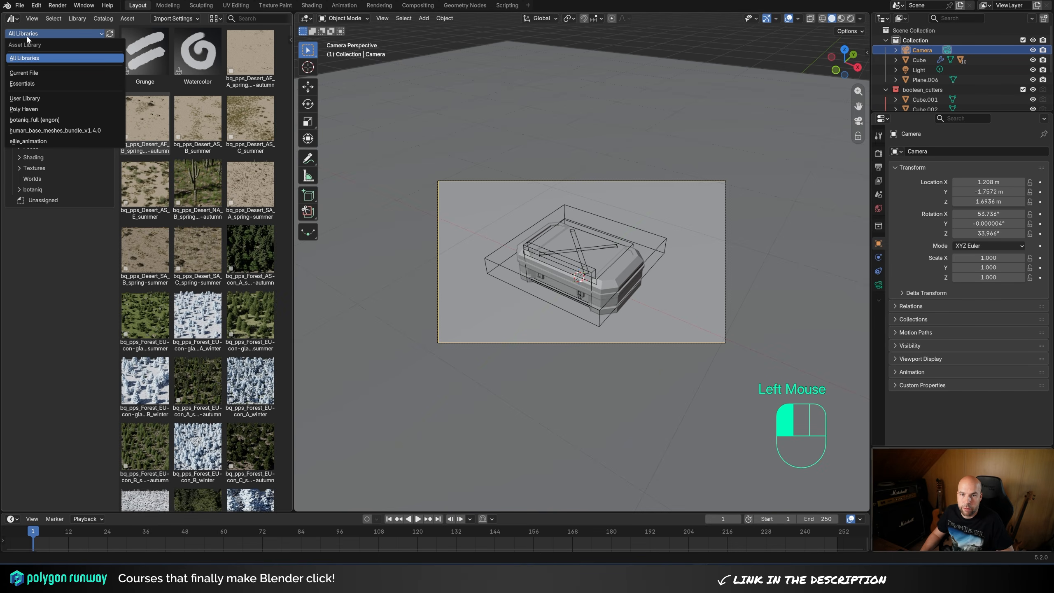
click(32, 86)
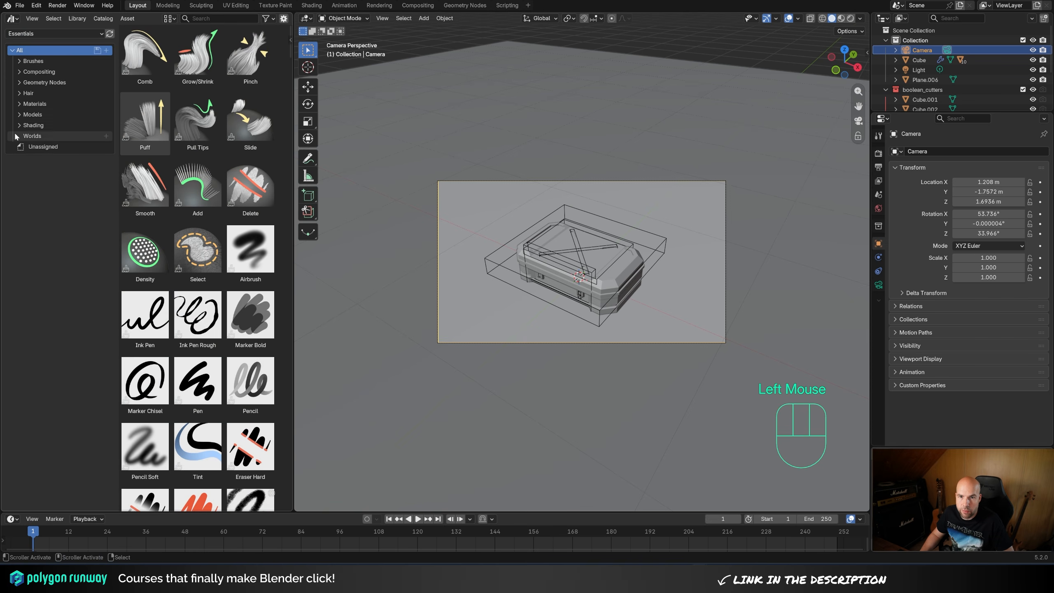
click(25, 106)
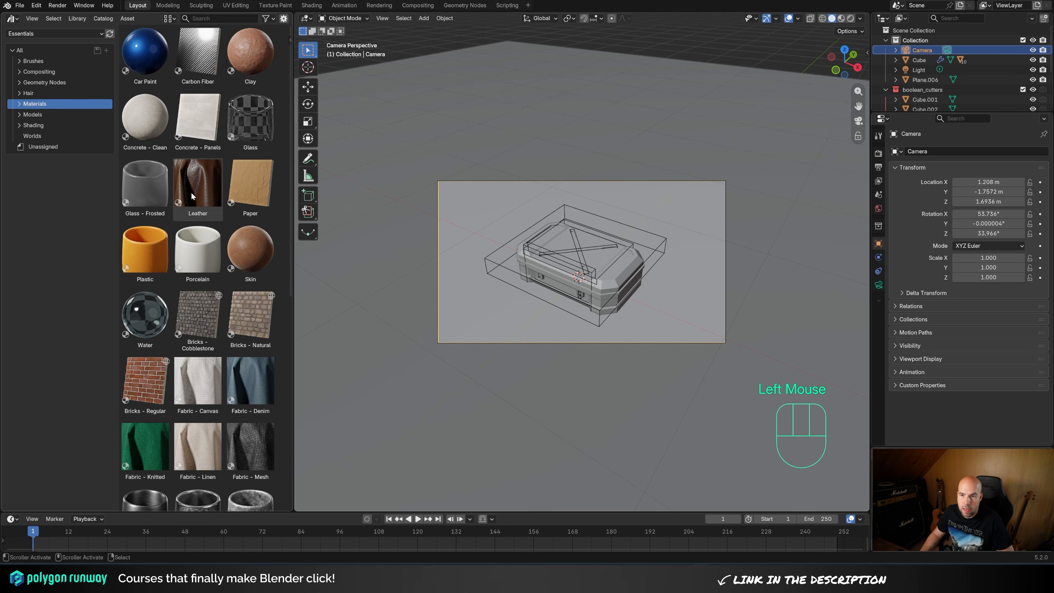
mouse_move(190, 316)
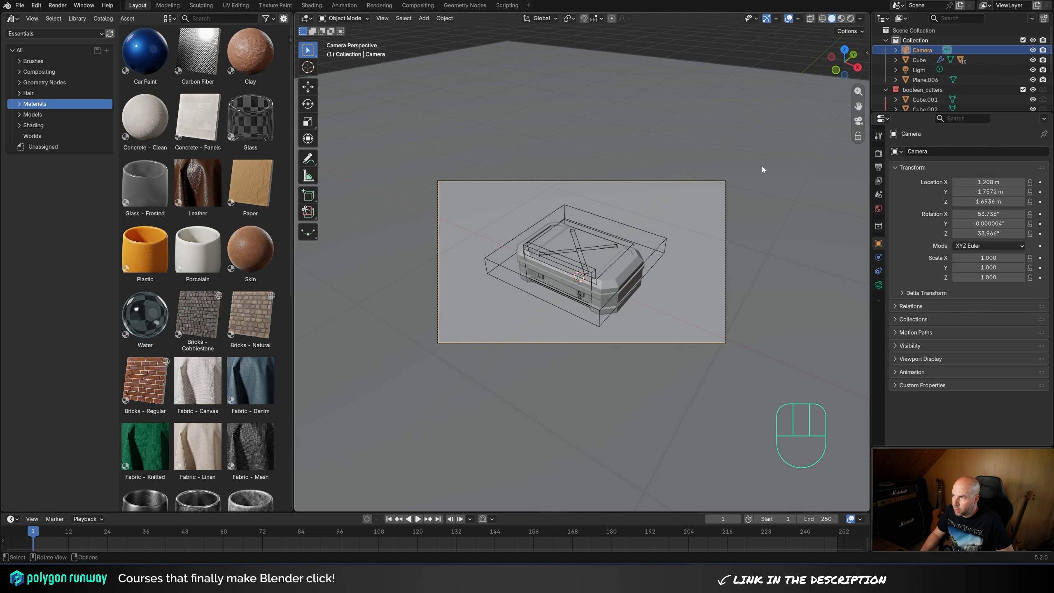
- Set the render engine to Cycles with GPU Compute as the device
click(878, 154)
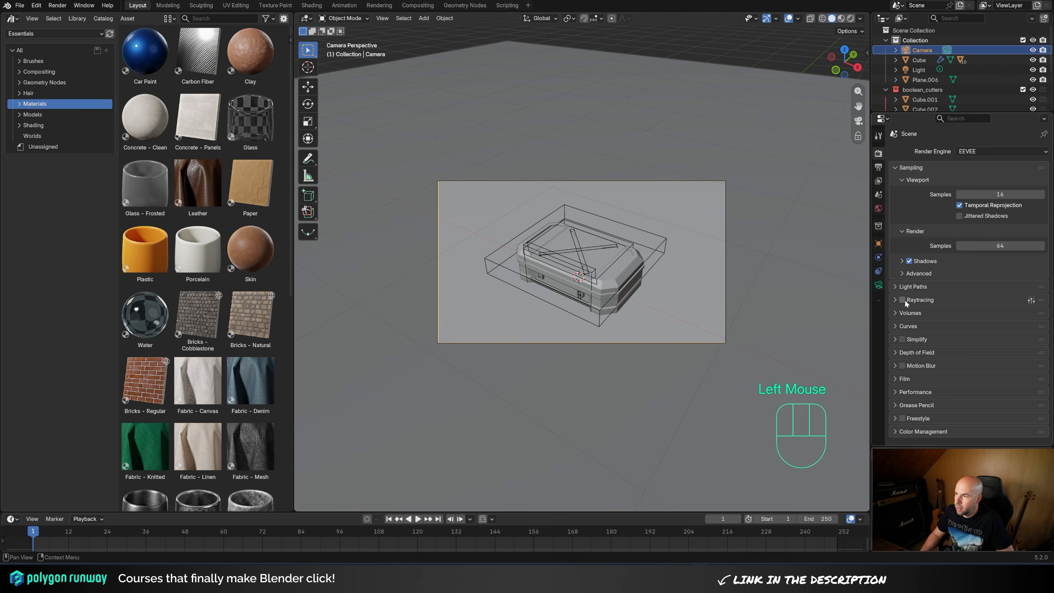
click(903, 300)
drag(973, 155, 987, 185)
click(977, 163)
click(978, 185)
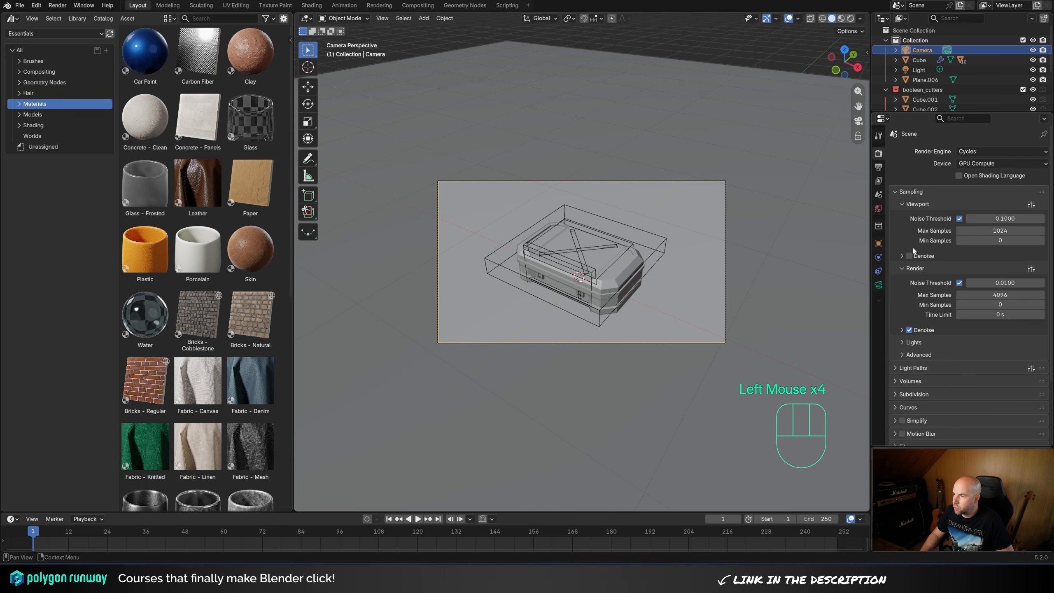
- Enable viewport denoising and let the render denoiser use the GPU
click(902, 330)
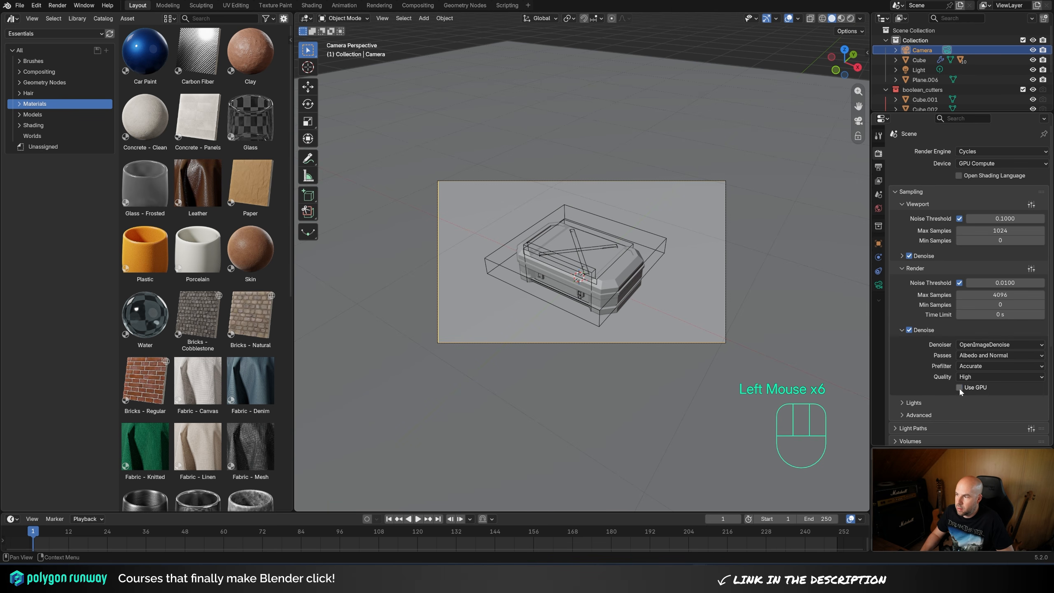
click(959, 387)
click(902, 329)
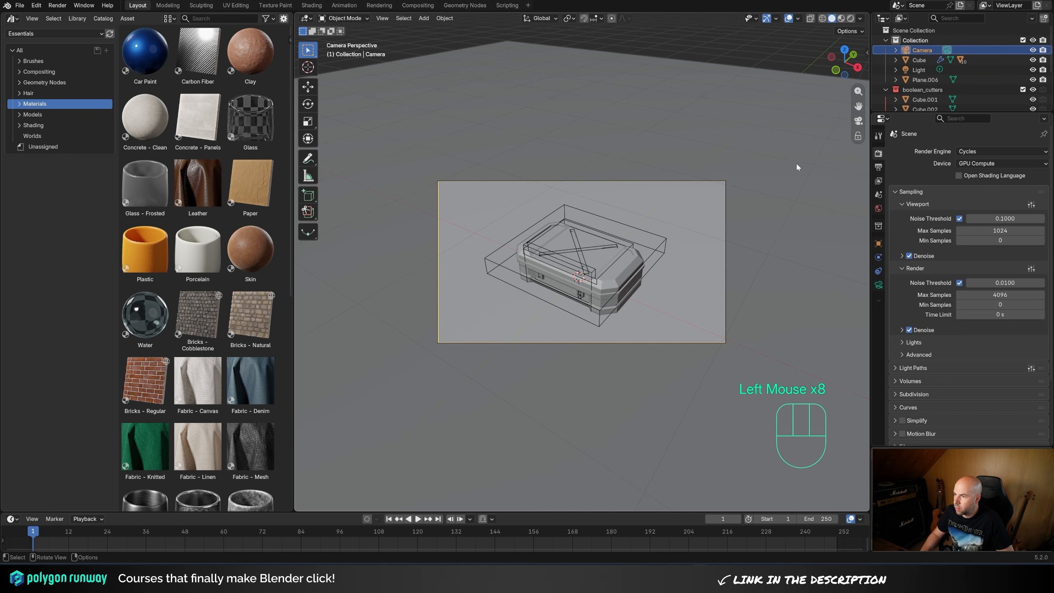
- Limit the render region to the camera frame and switch the viewport to Rendered shading
scroll(650, 128, down, 2)
key(ctrl+b)
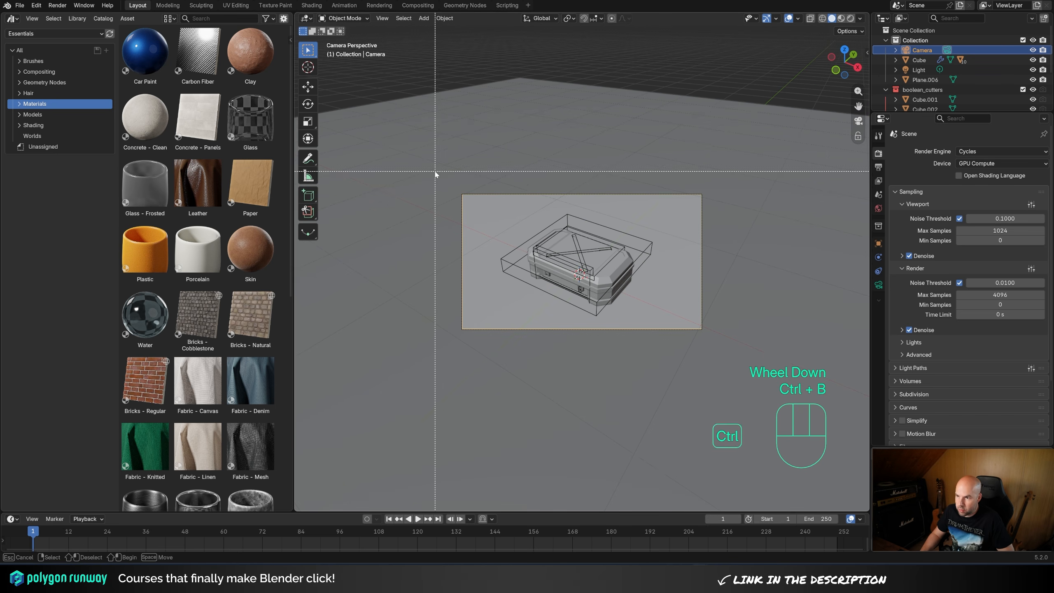
mouse_move(420, 142)
mouse_down()
mouse_move(700, 367)
mouse_move(747, 389)
mouse_up()
shift+middle_drag(772, 276, 748, 270)
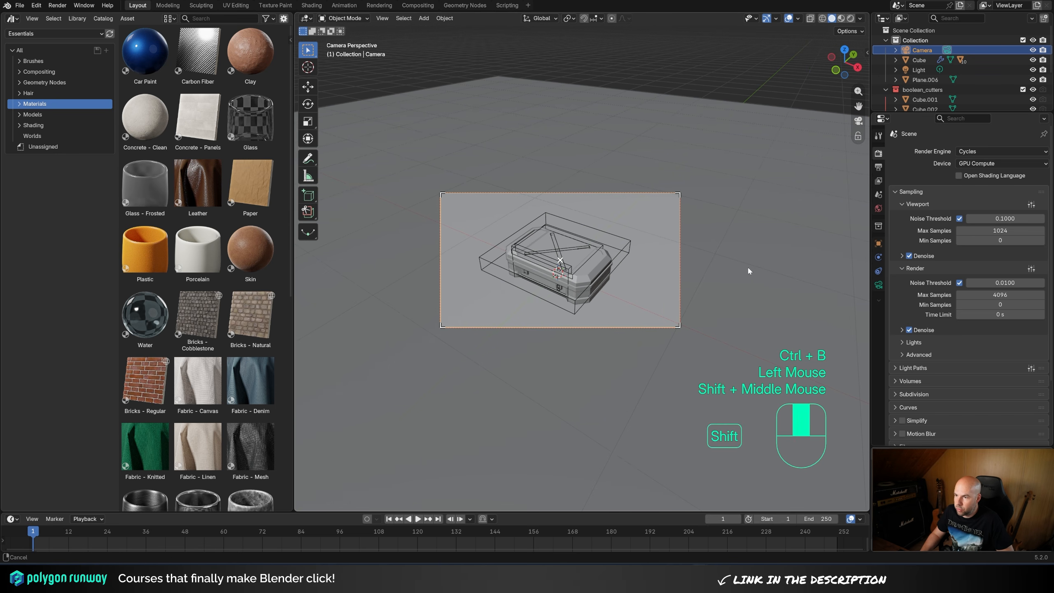
key(z)
- Assign the Metal - Rusted material from the asset library to the box lid
scroll(684, 197, down, 4)
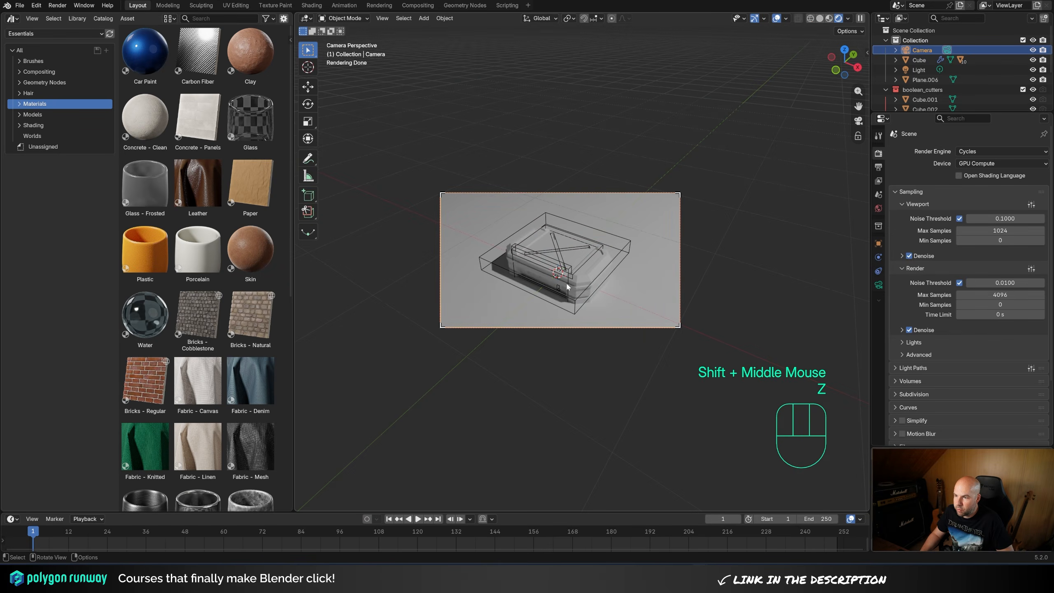
scroll(684, 198, up, 4)
scroll(146, 303, down, 3)
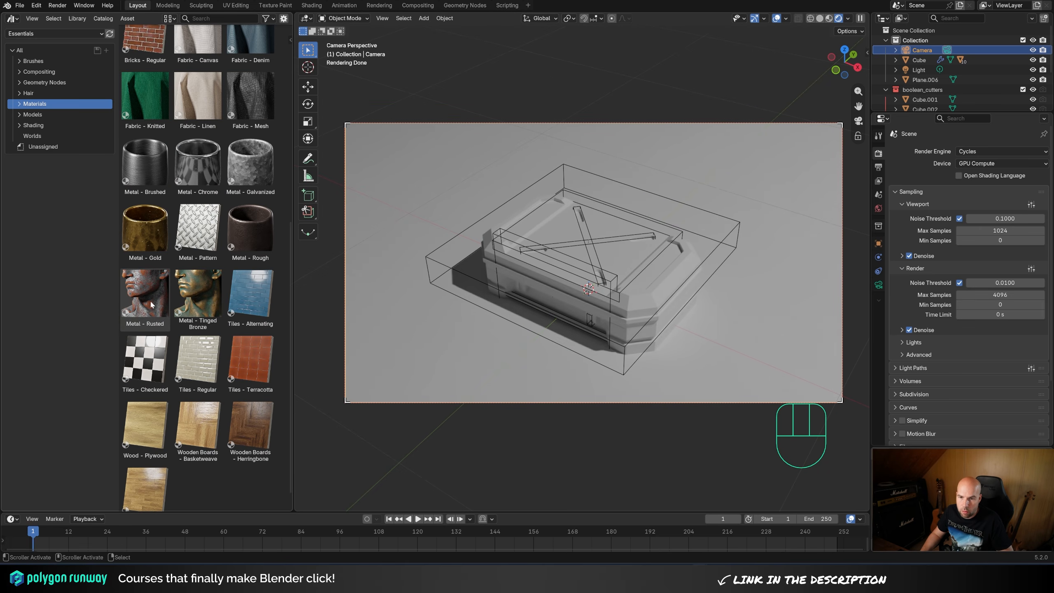
drag(144, 293, 517, 267)
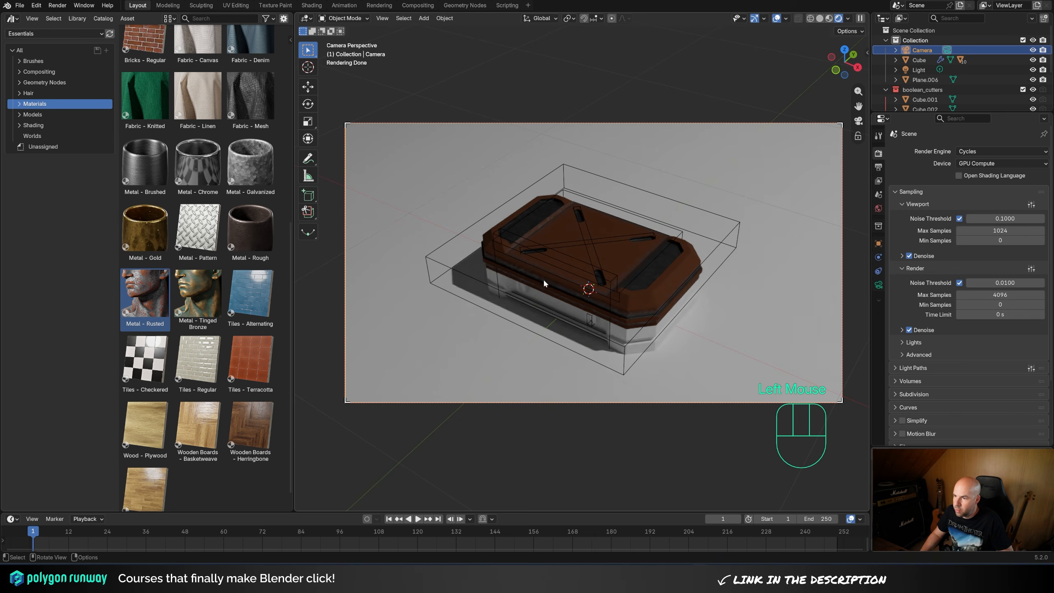
- Make the lid's linked Metal - Rusted material editable and set its Rust to 0.119 and Roughness to 0.030
scroll(653, 337, up, 3)
click(613, 327)
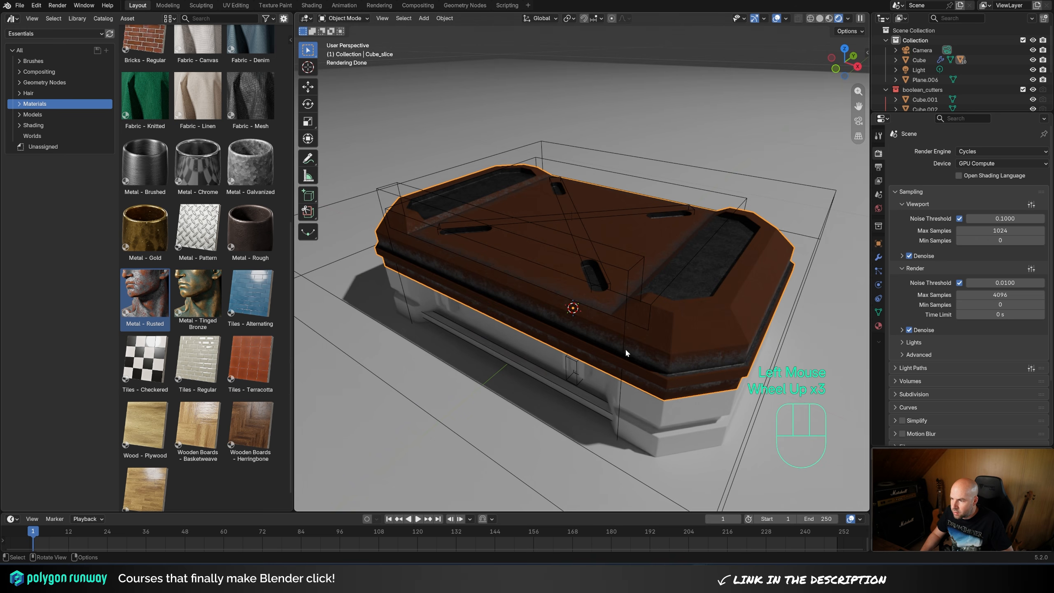
middle_drag(624, 348, 620, 344)
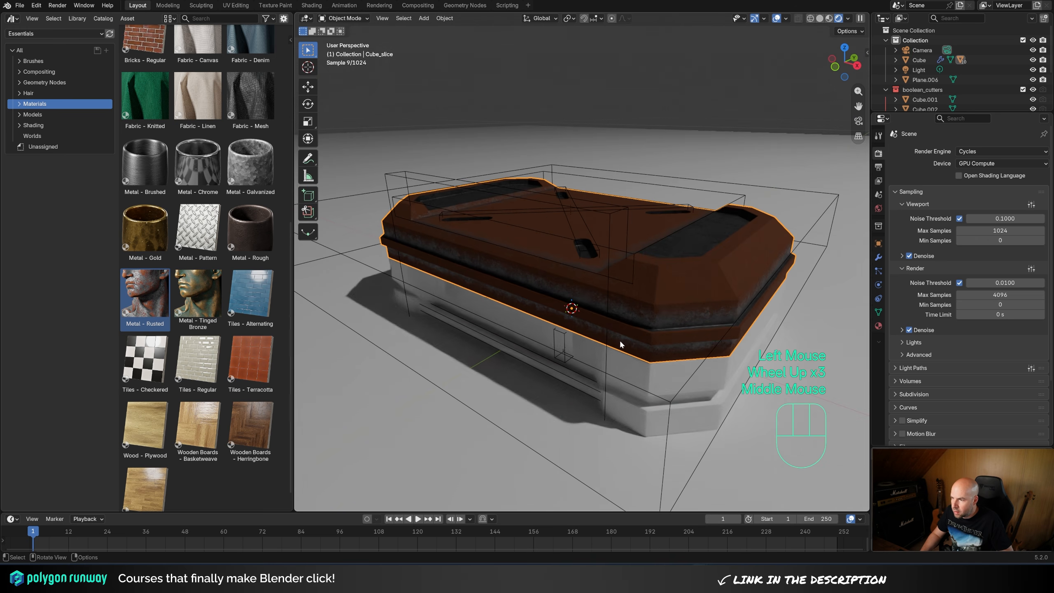
click(879, 326)
double_click(990, 278)
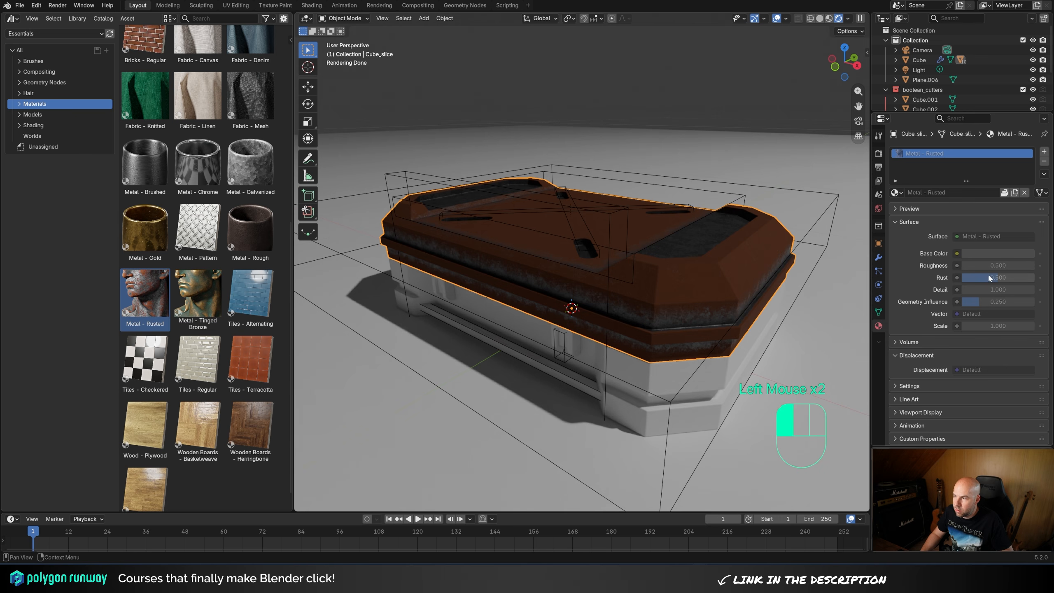
click(1004, 193)
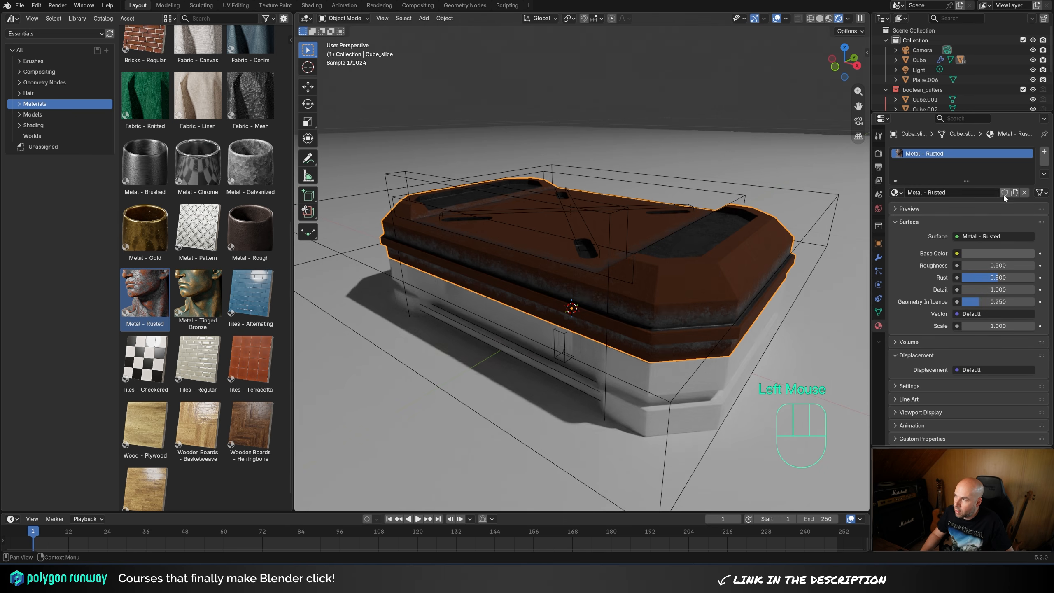
drag(996, 277, 967, 265)
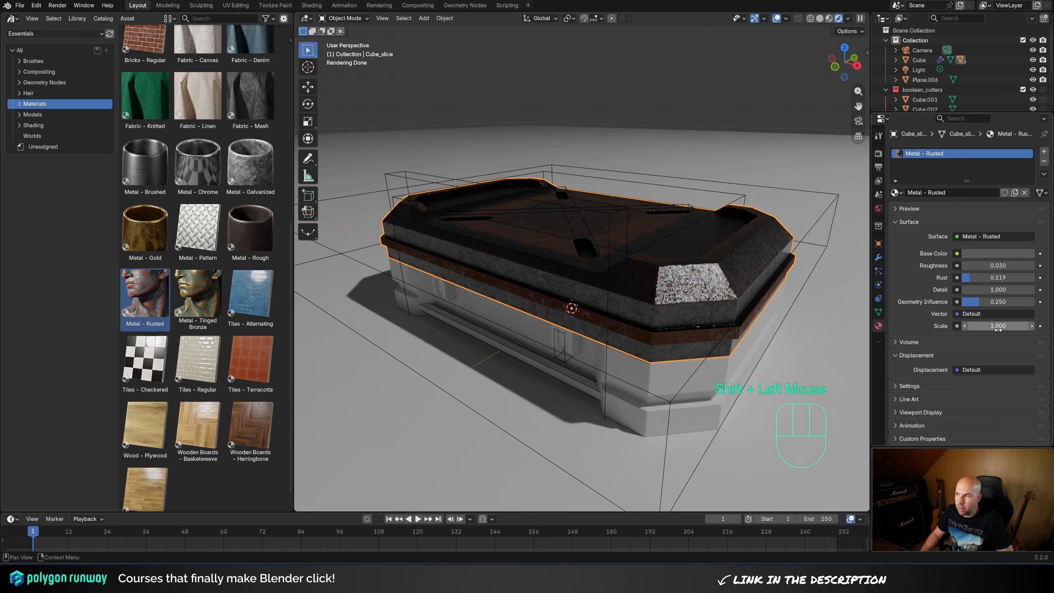
- Assign the existing Metal - Rusted material to the lower part of the box
scroll(219, 255, up, 2)
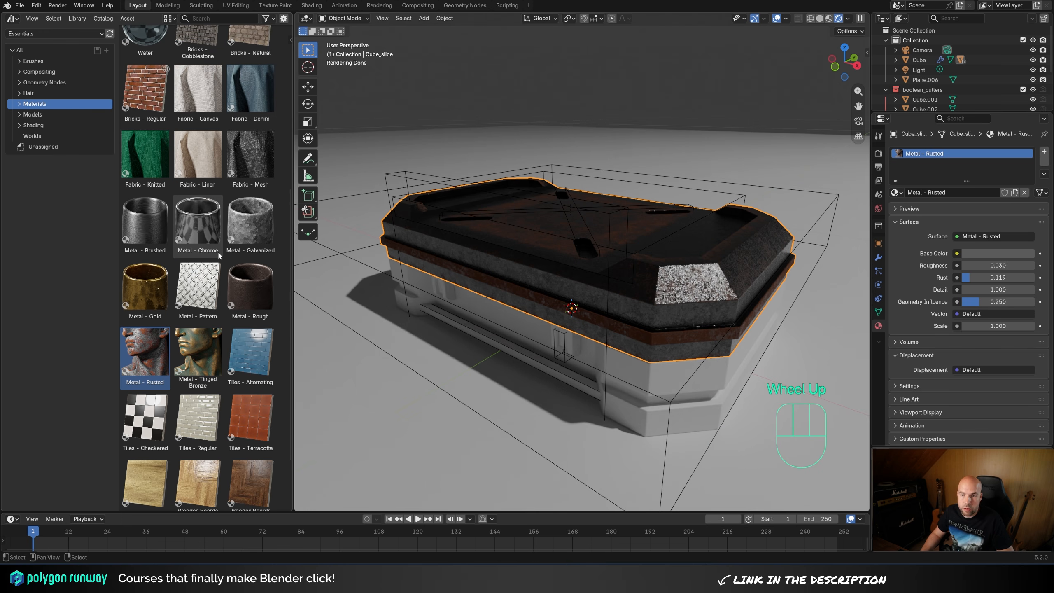
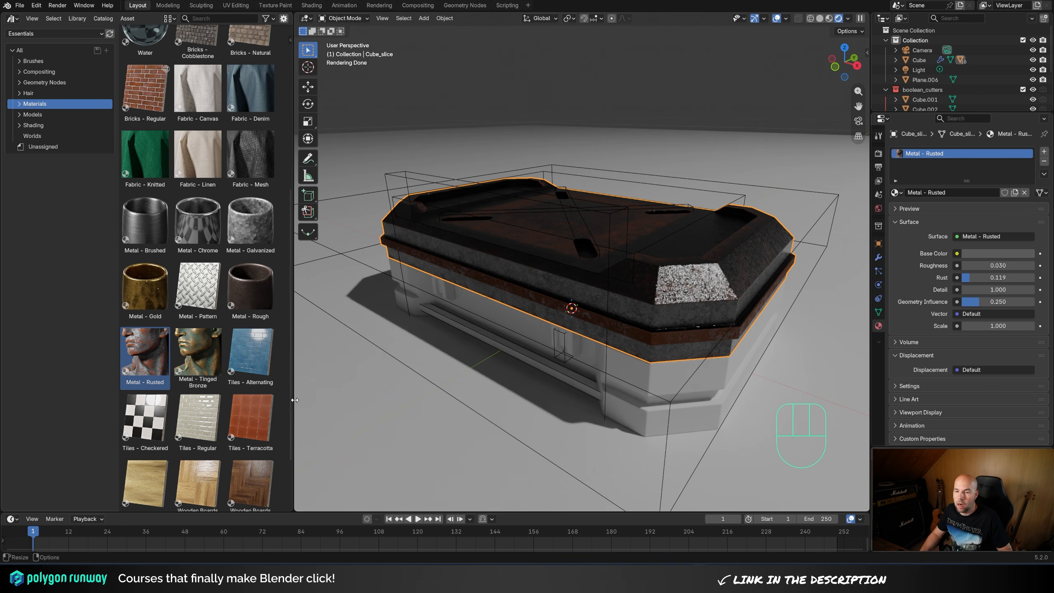
scroll(225, 263, up, 6)
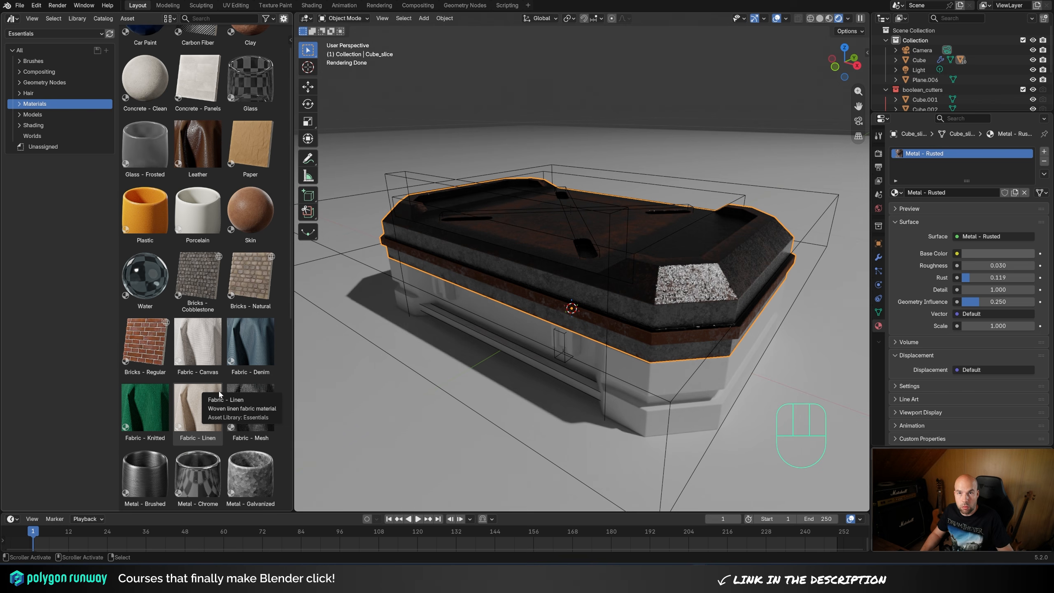
click(677, 375)
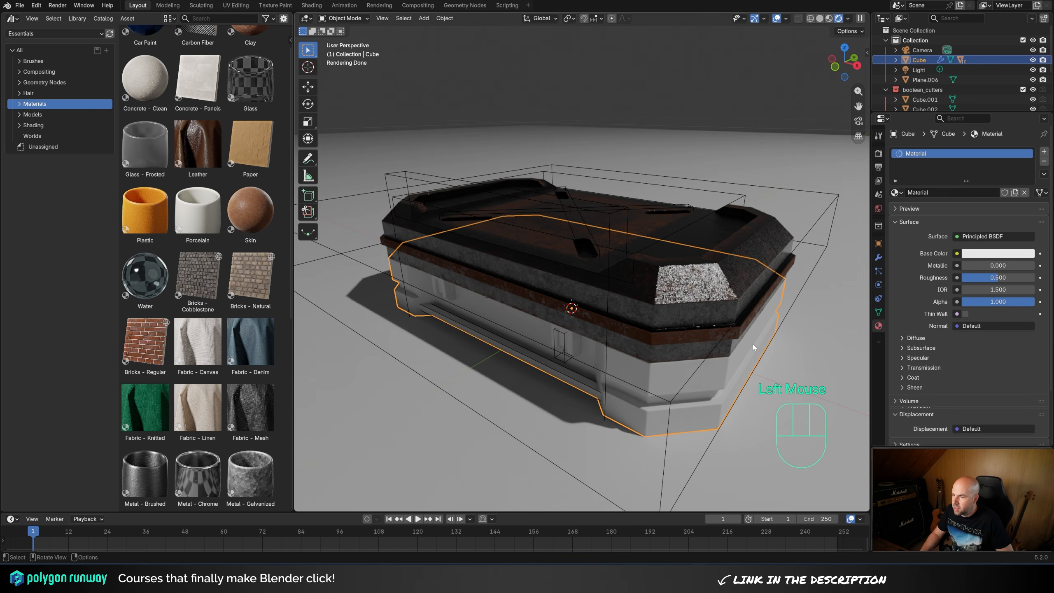
click(897, 192)
click(917, 224)
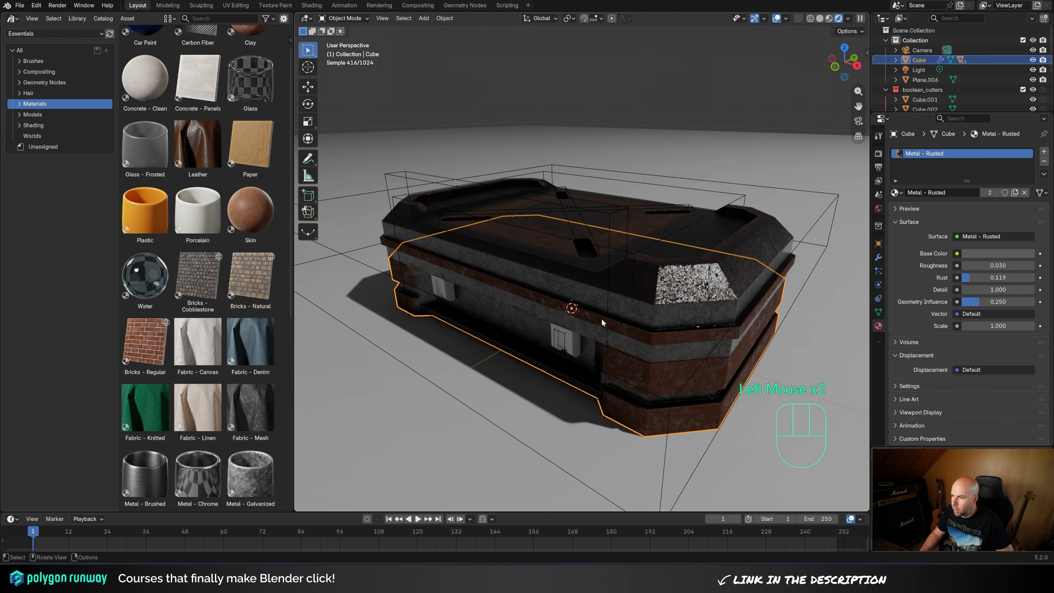
- Assign the existing Metal - Rusted material to the outer latch bodies on the box's front
click(583, 348)
click(896, 193)
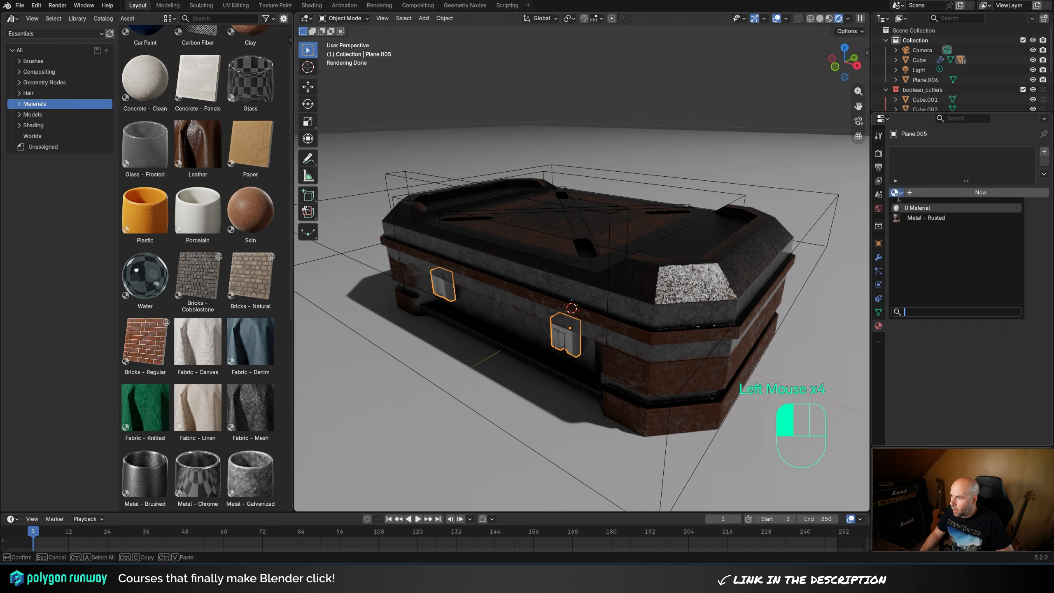
click(918, 224)
- Give the inner latch pieces a new Emission material with a strength of 12.9 and an orange colour
click(561, 342)
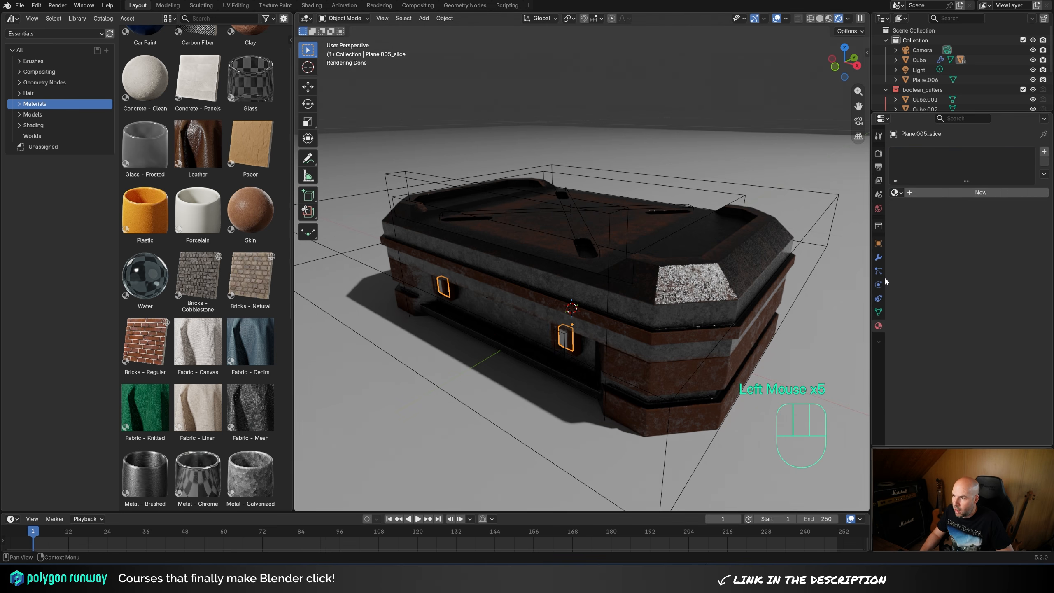
click(967, 192)
click(990, 236)
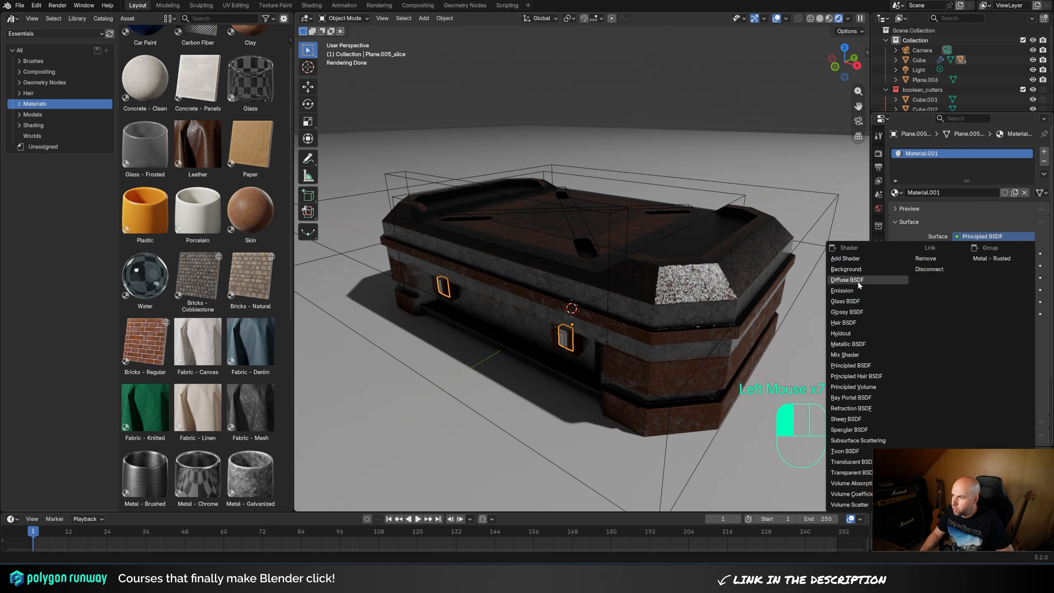
click(842, 290)
drag(998, 265, 1050, 265)
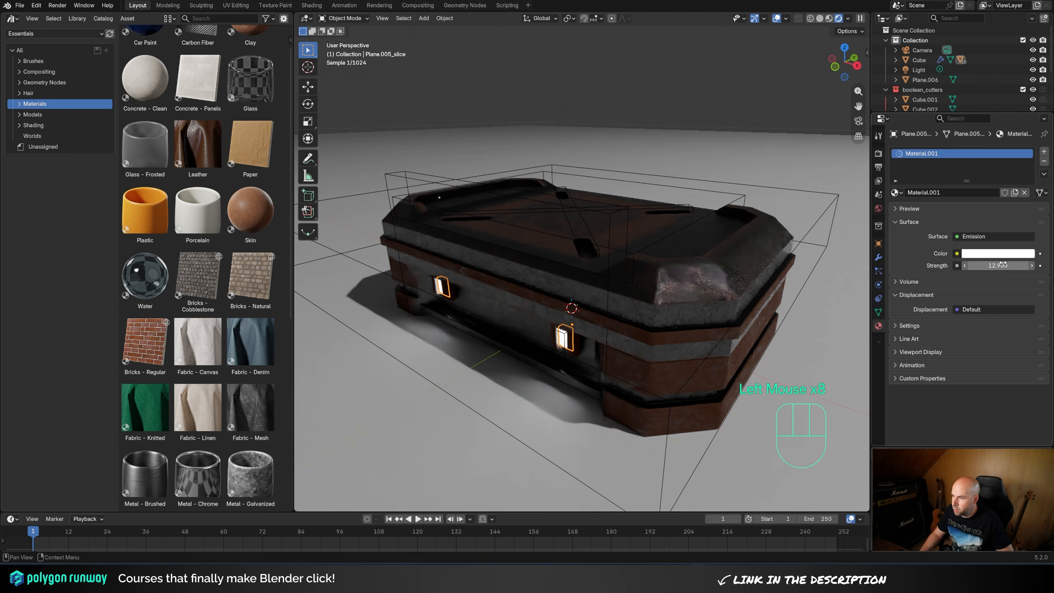
click(999, 253)
click(966, 146)
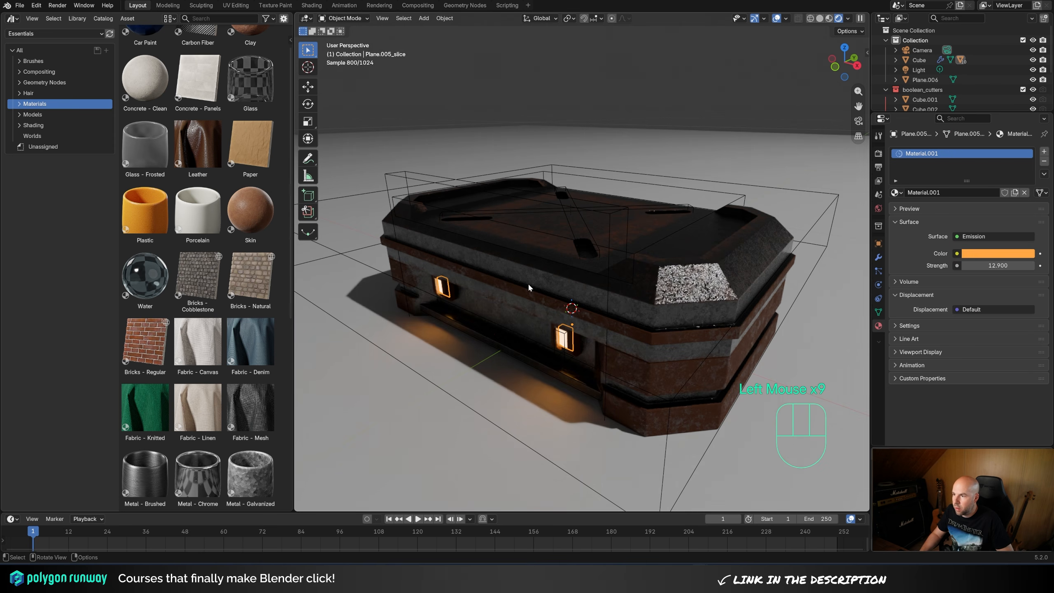
- Apply the Metal - Tinged Bronze material from the asset library to the box lid and the lower body
shift+middle_drag(581, 316, 559, 291)
middle_drag(558, 290, 543, 297)
scroll(146, 415, down, 2)
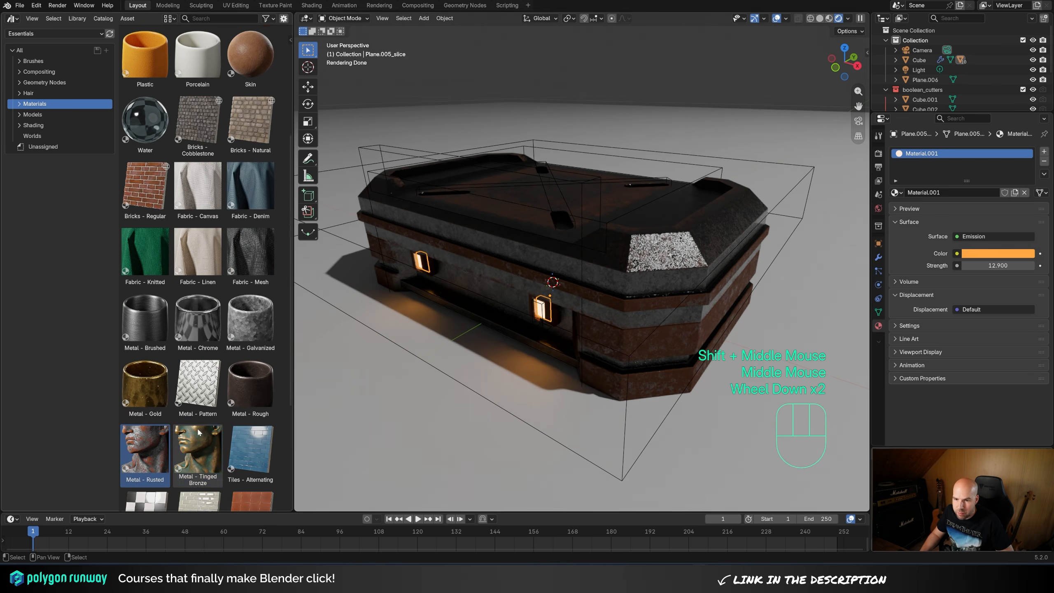
drag(197, 452, 660, 268)
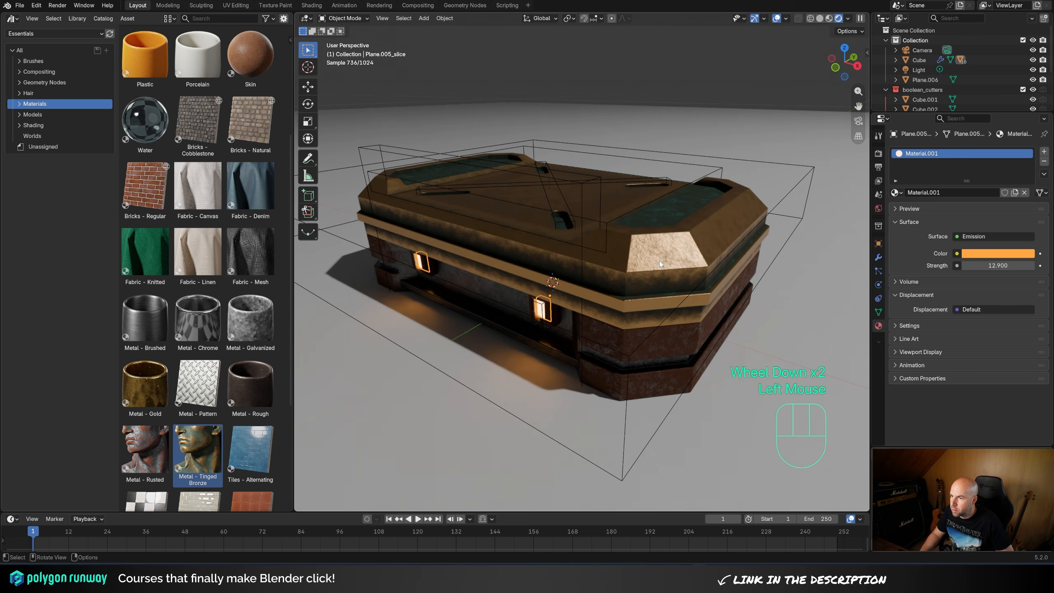
drag(198, 453, 614, 337)
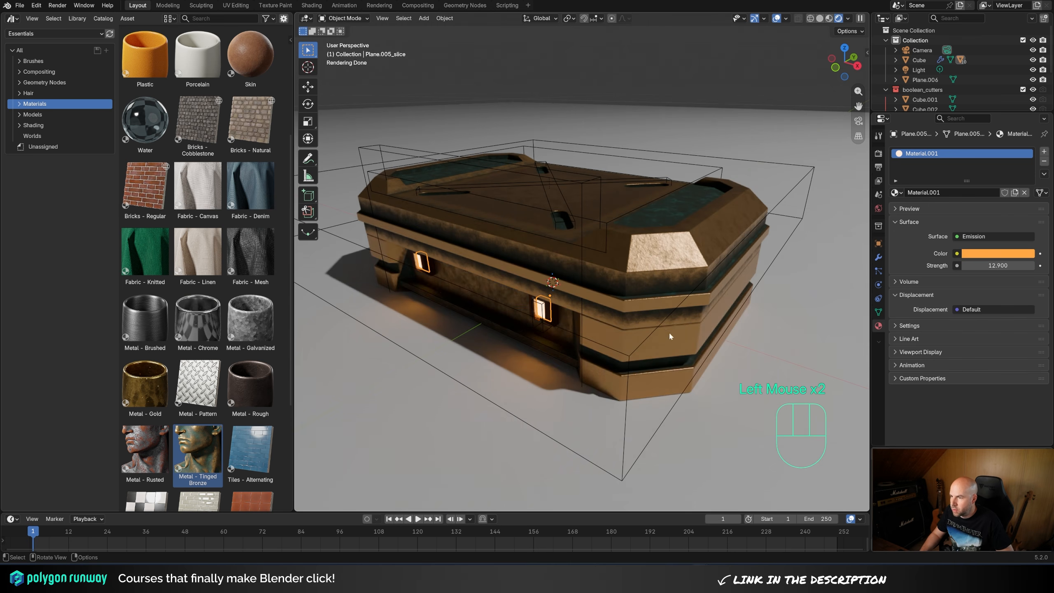
- Make the lid's linked Metal - Tinged Bronze material editable, then set its base colour to a pale beige-grey and Tinge to 0.040
middle_drag(669, 331, 647, 270)
scroll(669, 290, up, 3)
scroll(680, 315, down, 1)
click(679, 314)
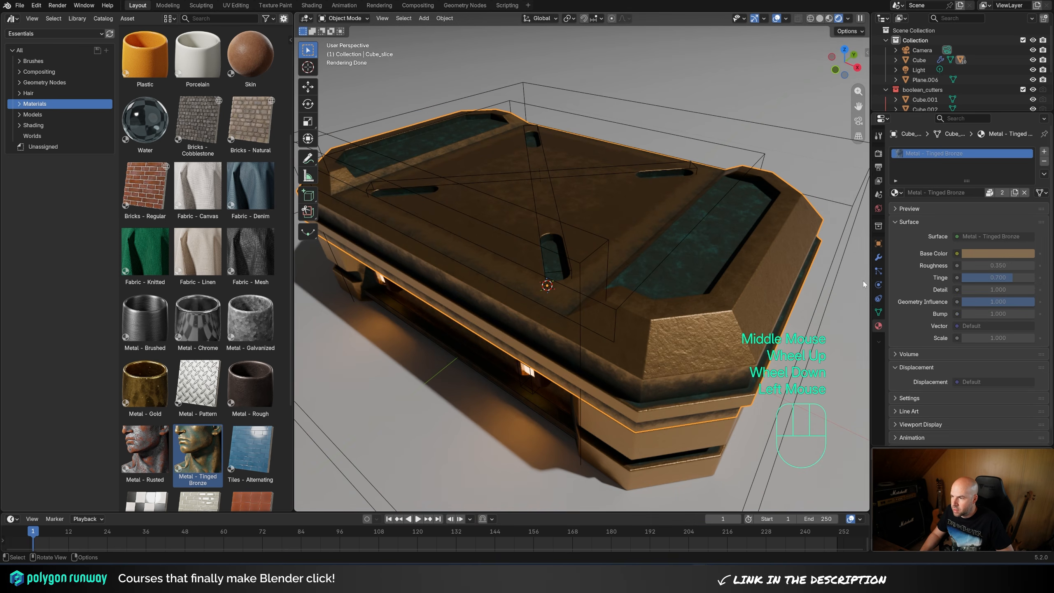
click(991, 193)
click(998, 253)
drag(967, 134, 977, 123)
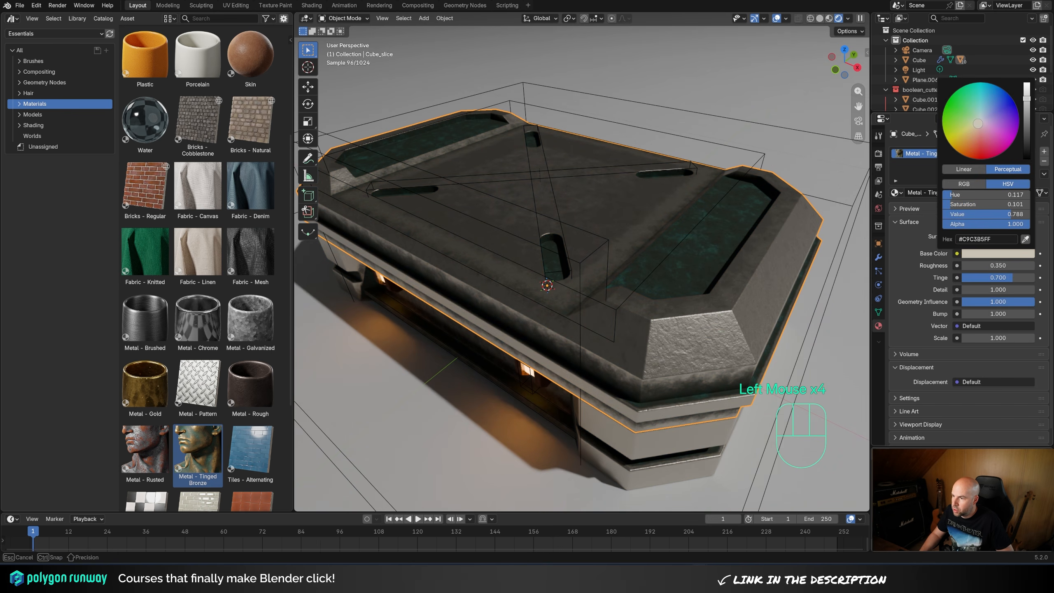
drag(996, 278, 948, 278)
- Apply the Tiles - Checkered material from the asset library to the ground plane
scroll(476, 241, down, 1)
middle_drag(453, 274, 546, 177)
scroll(476, 241, down, 1)
middle_drag(569, 281, 596, 280)
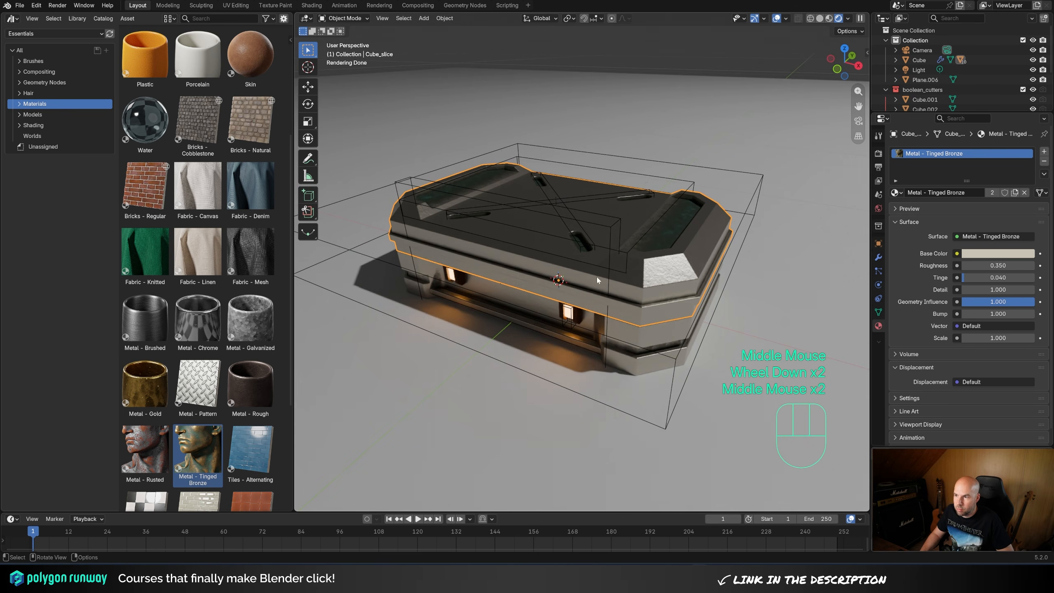
drag(157, 382, 350, 385)
scroll(610, 284, down, 4)
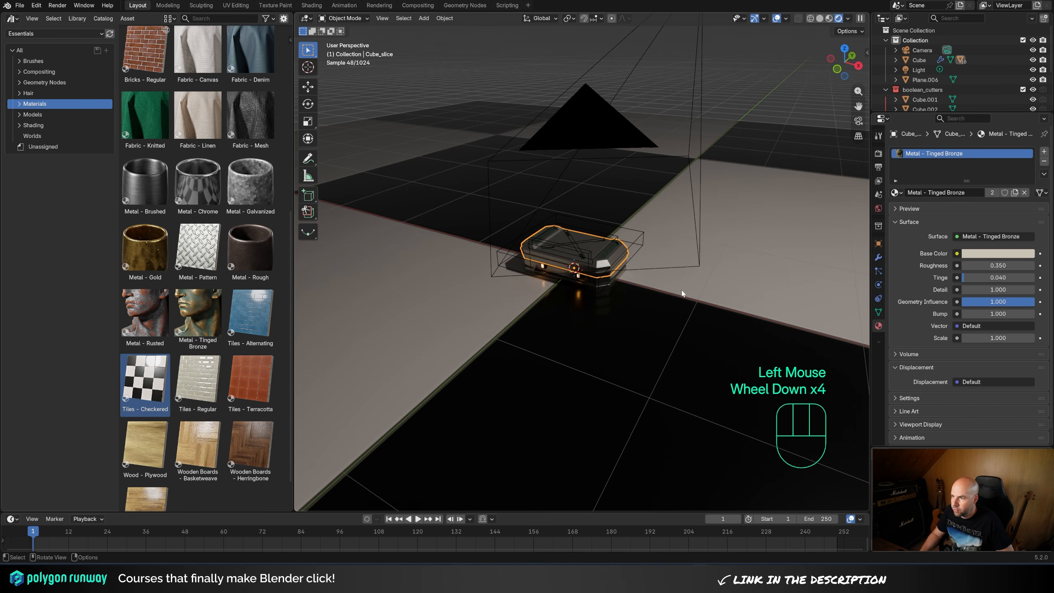
- Make the ground plane's linked Tiles - Checkered material editable and set its Scale to 4.900
click(796, 316)
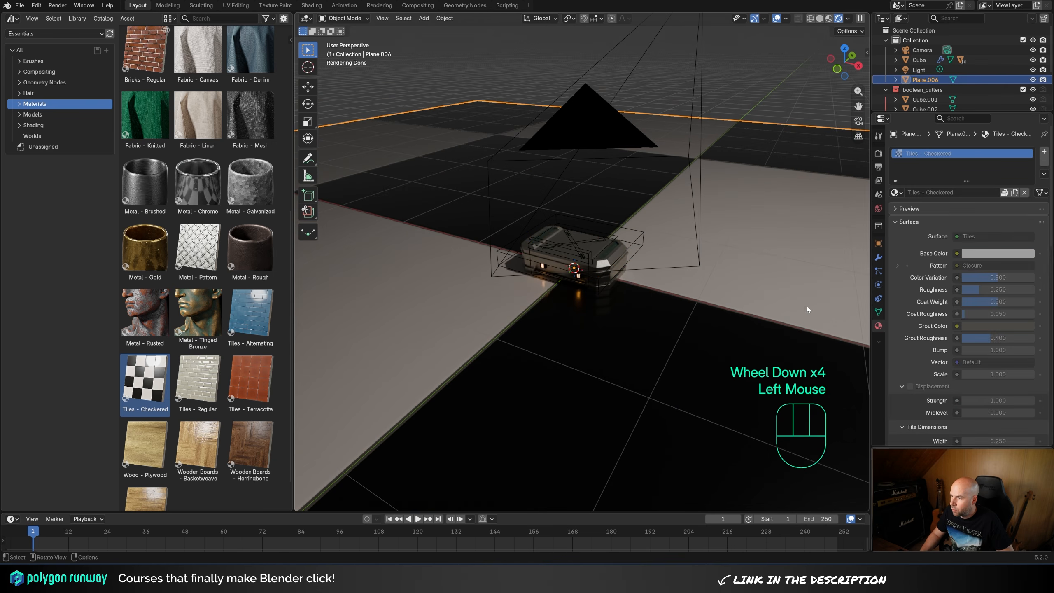
double_click(1004, 193)
scroll(998, 357, down, 1)
drag(998, 354, 1034, 354)
- Look through the camera and light the scene with the Original Blender Institute world from the asset library
key(KP_0)
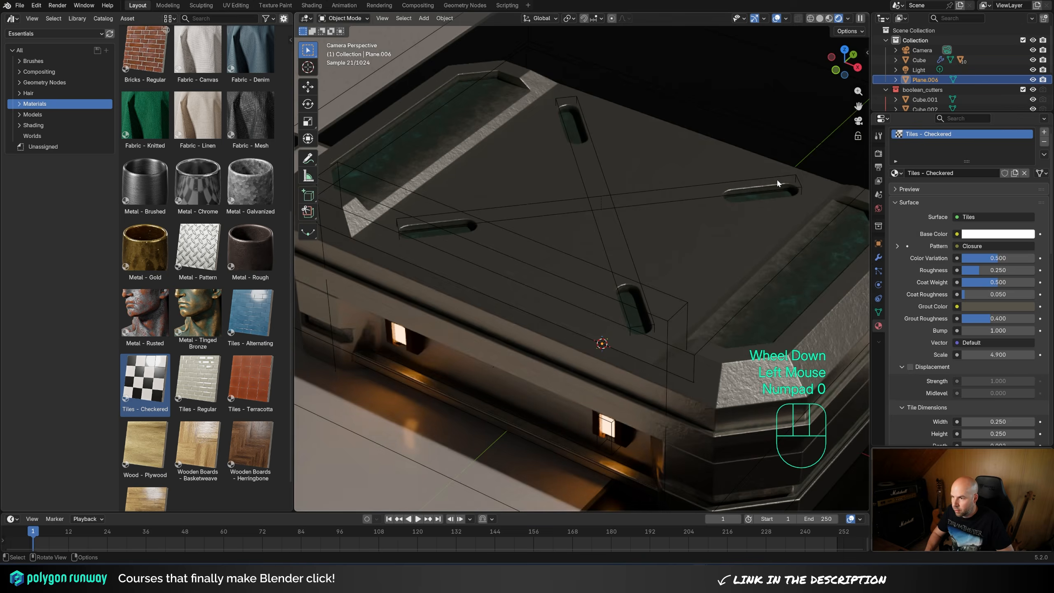
scroll(777, 183, up, 2)
click(41, 136)
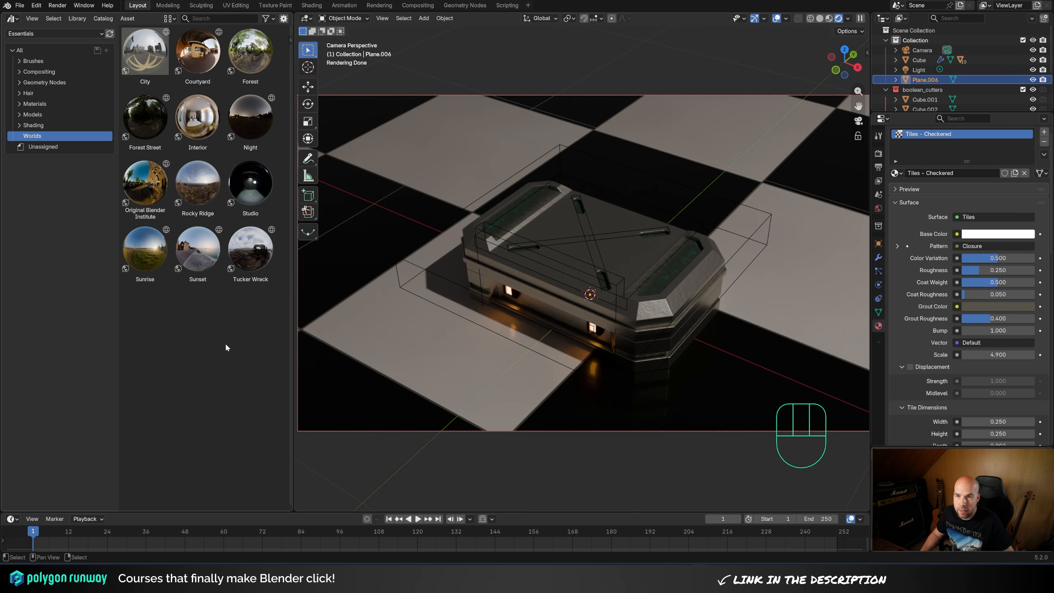
click(144, 184)
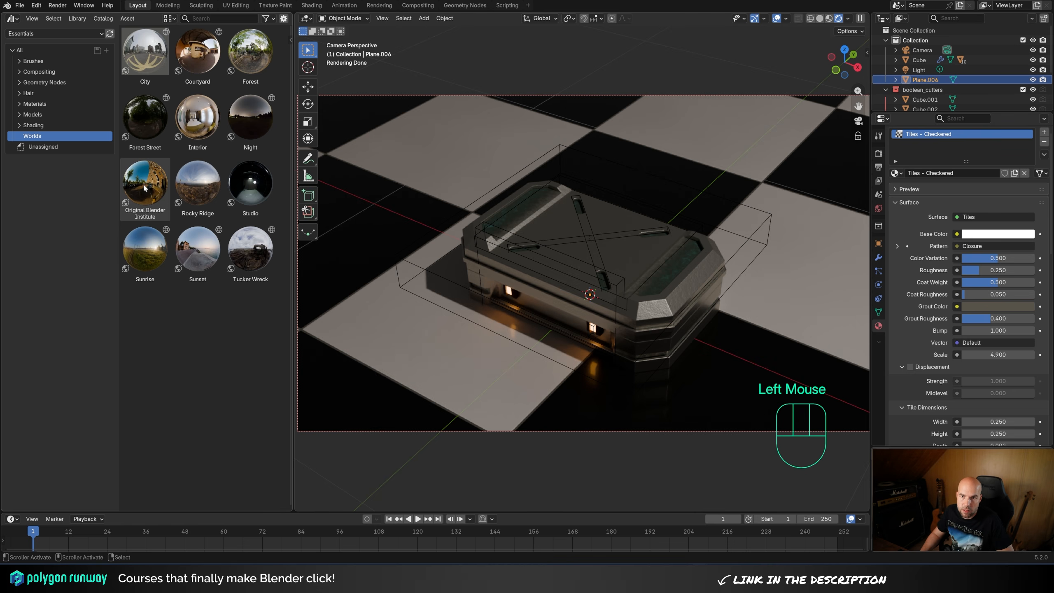
drag(143, 185, 492, 118)
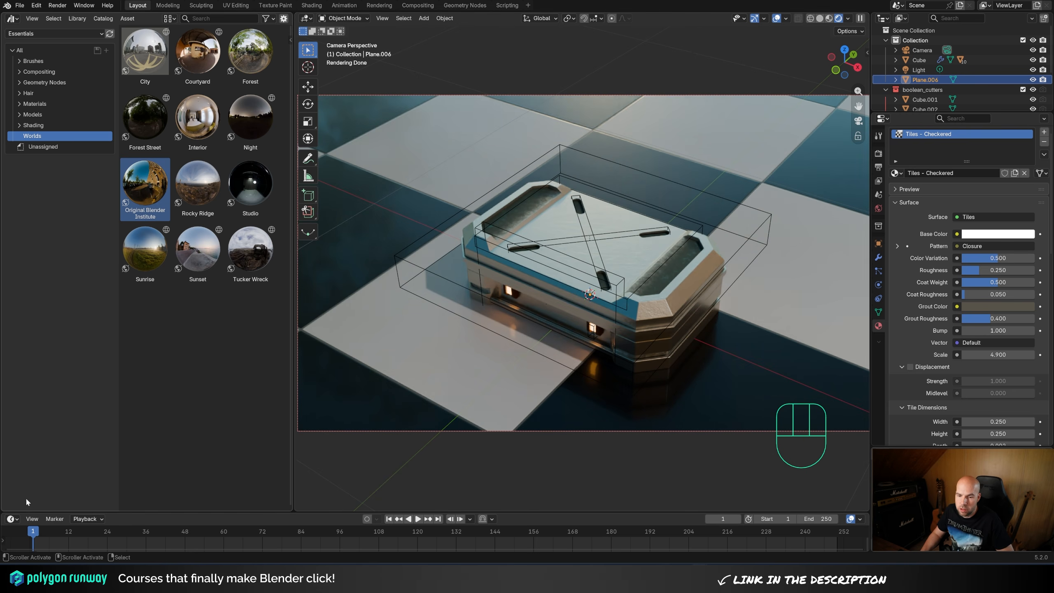
- Enlarge the timeline area and turn it into a Shader Editor showing the whole World node tree
drag(25, 513, 16, 387)
click(16, 393)
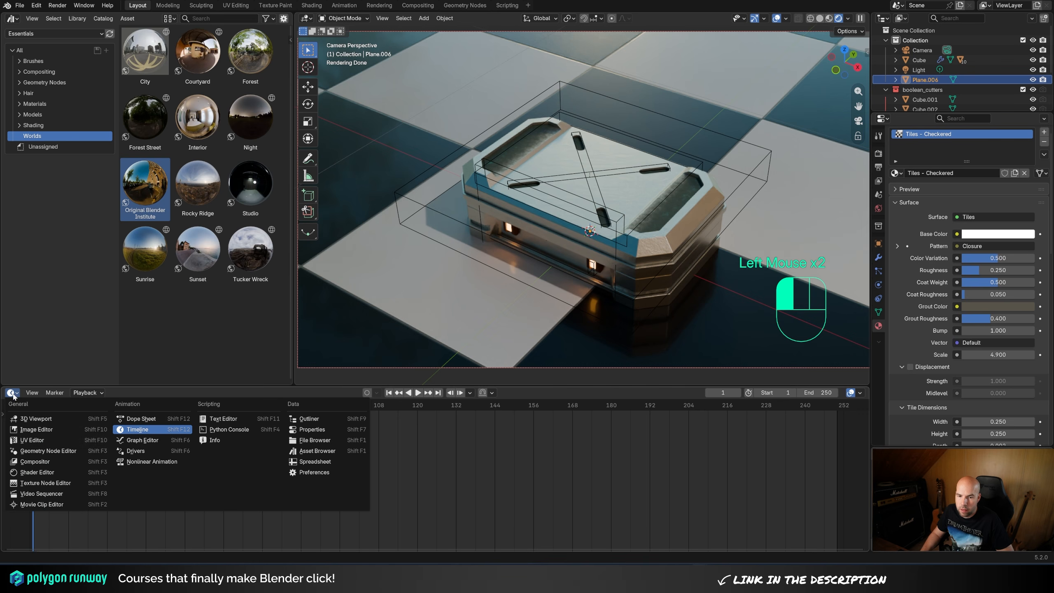
click(39, 473)
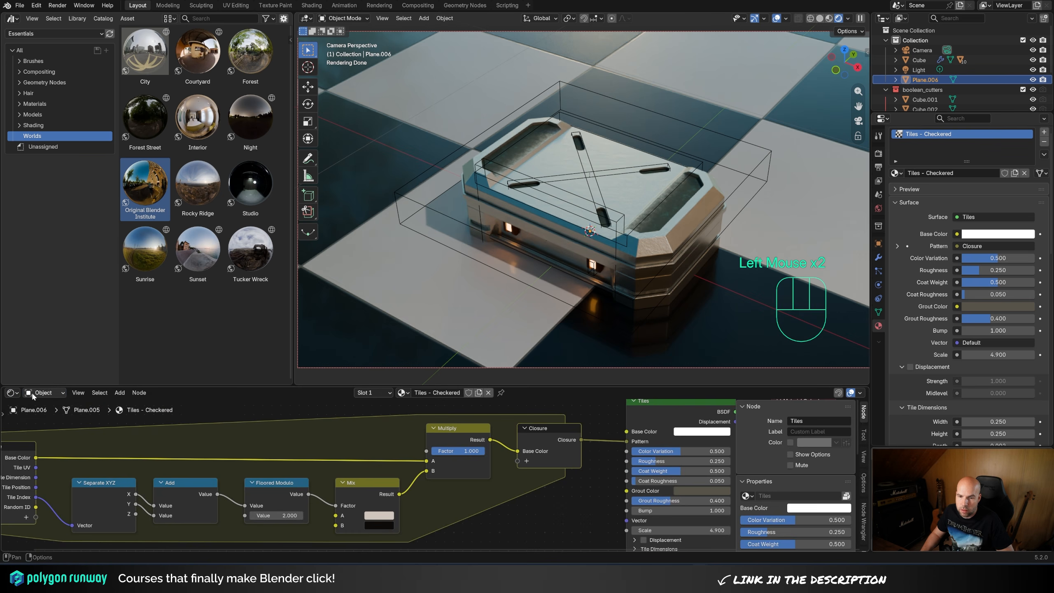
click(33, 392)
click(45, 432)
key(Home)
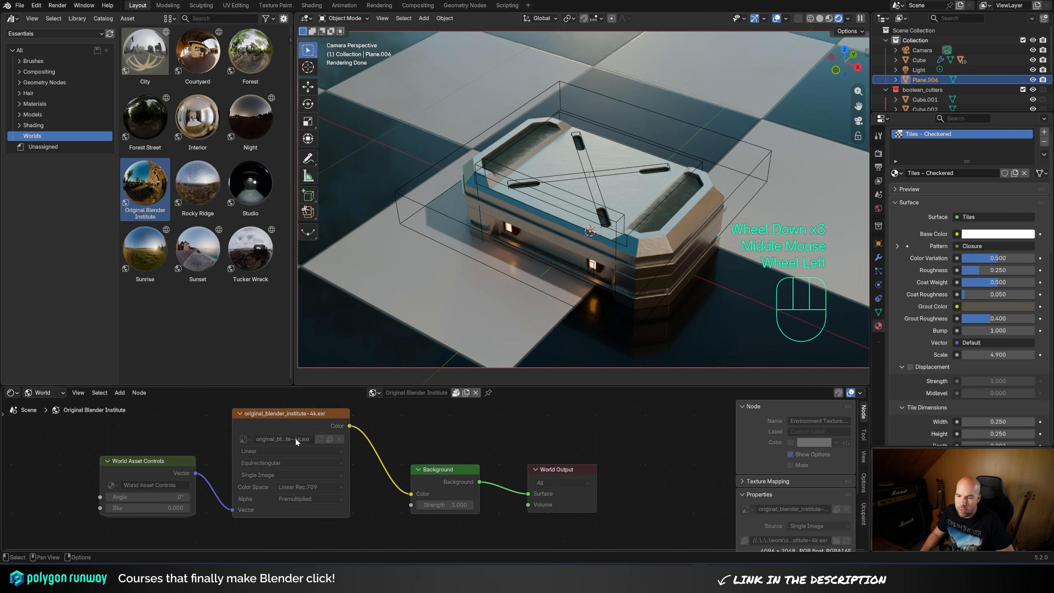
- Make the linked Original Blender Institute world editable
middle_drag(361, 444, 410, 455)
mouse_move(344, 453)
mouse_down()
mouse_move(355, 451)
mouse_move(343, 455)
mouse_up()
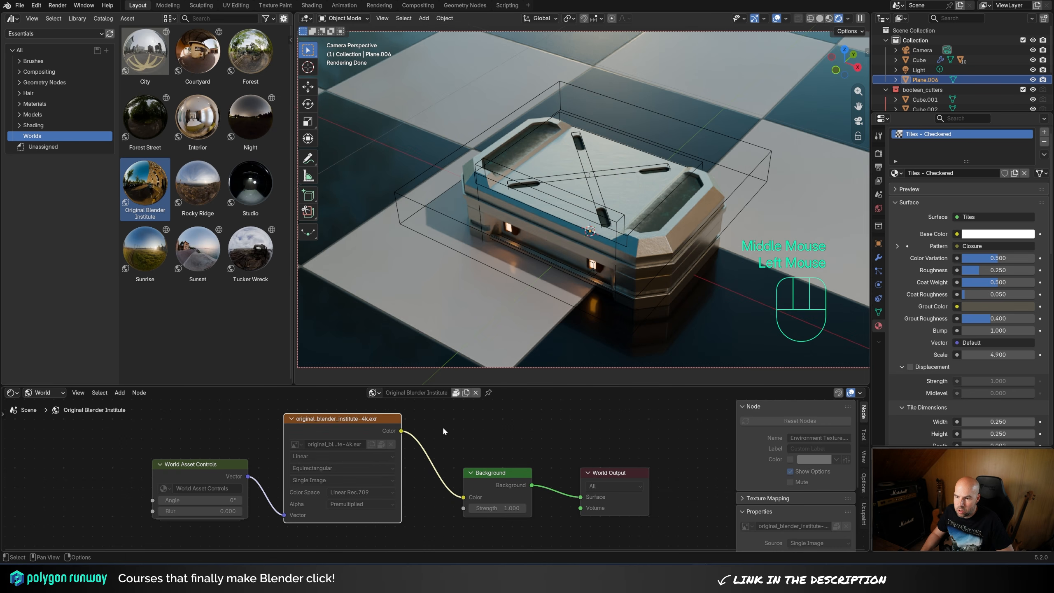
click(456, 393)
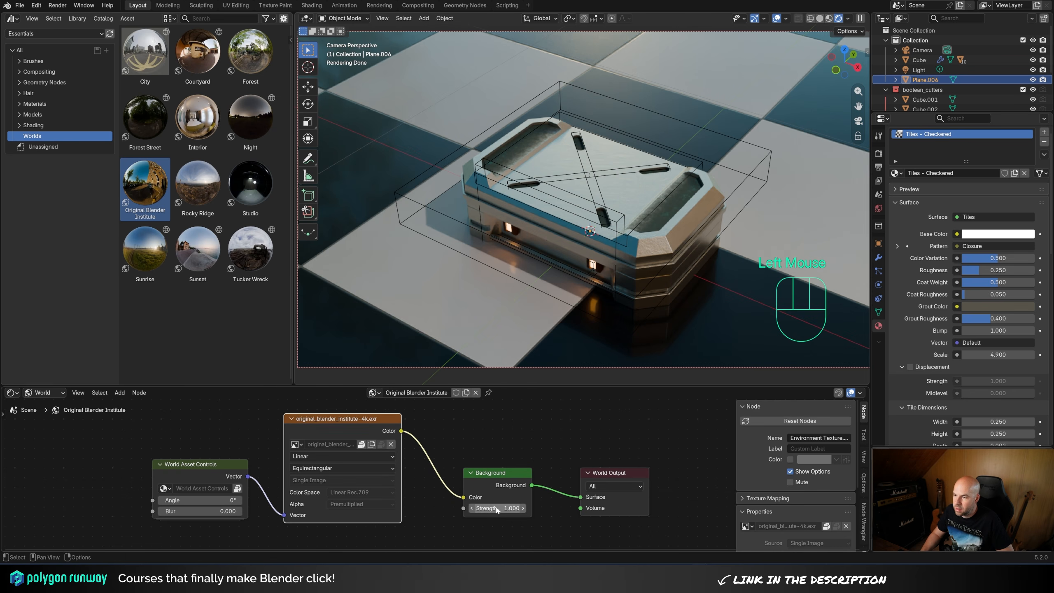
middle_drag(469, 291, 458, 257)
mouse_move(198, 502)
mouse_down()
mouse_move(332, 502)
mouse_move(203, 502)
mouse_up()
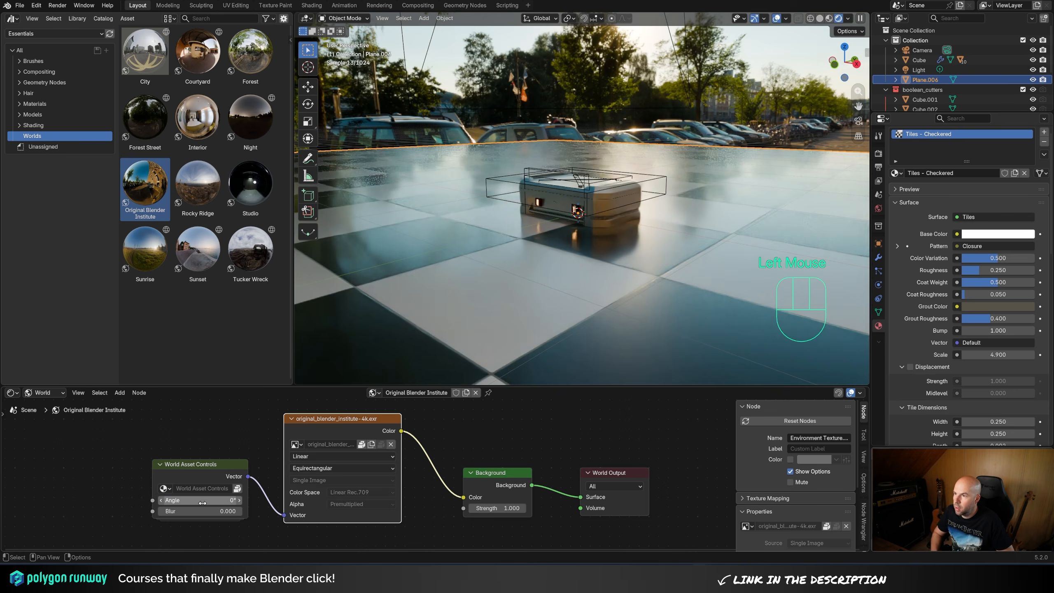
key(KP_0)
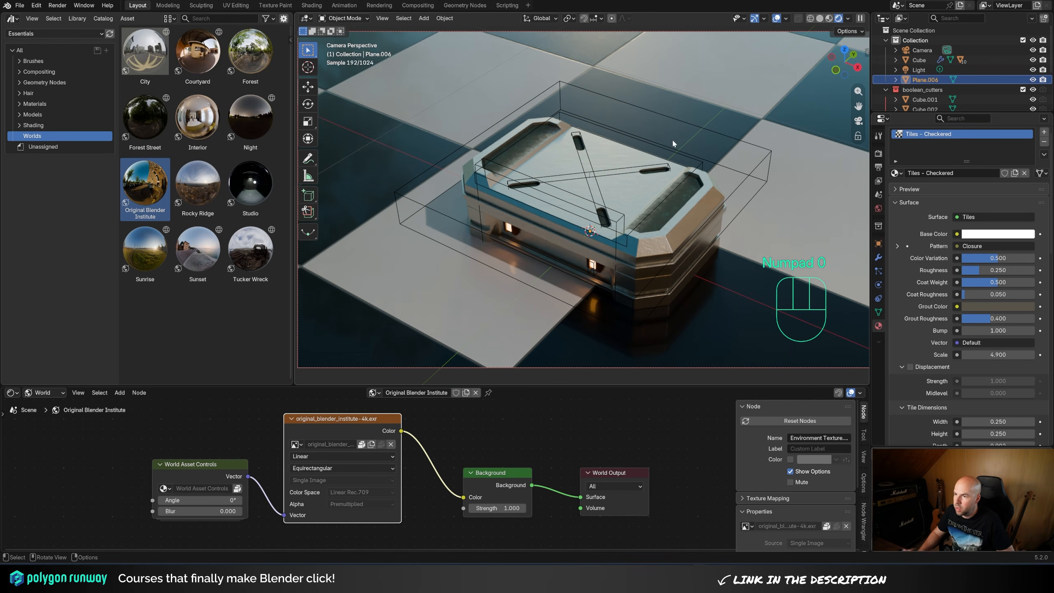
shift+middle_drag(673, 143, 732, 162)
- Change the Shader Editor area to the Compositor and set the viewport shading's compositor option to Always
click(12, 392)
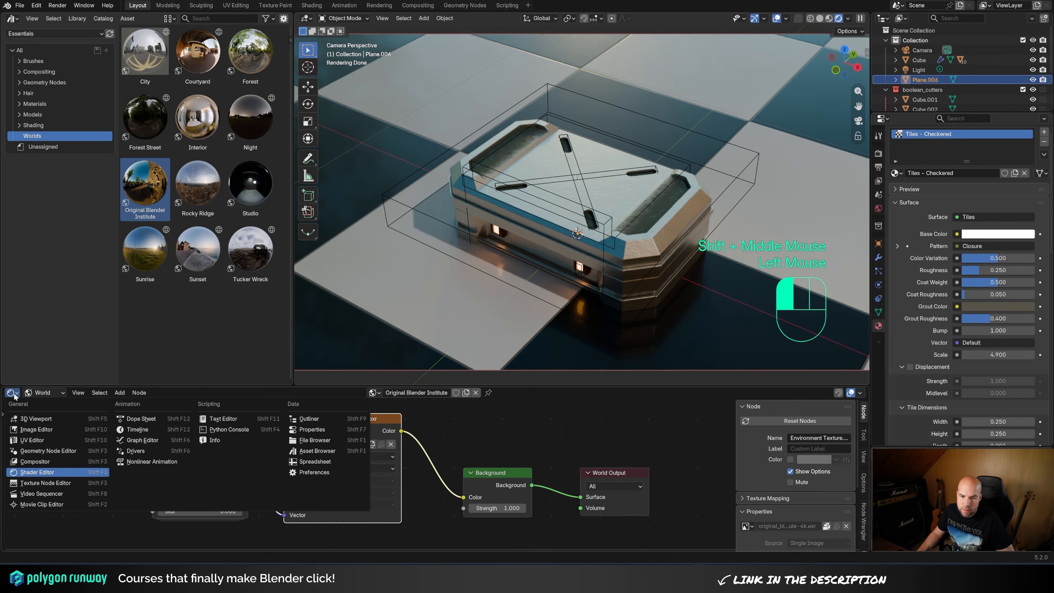
click(62, 461)
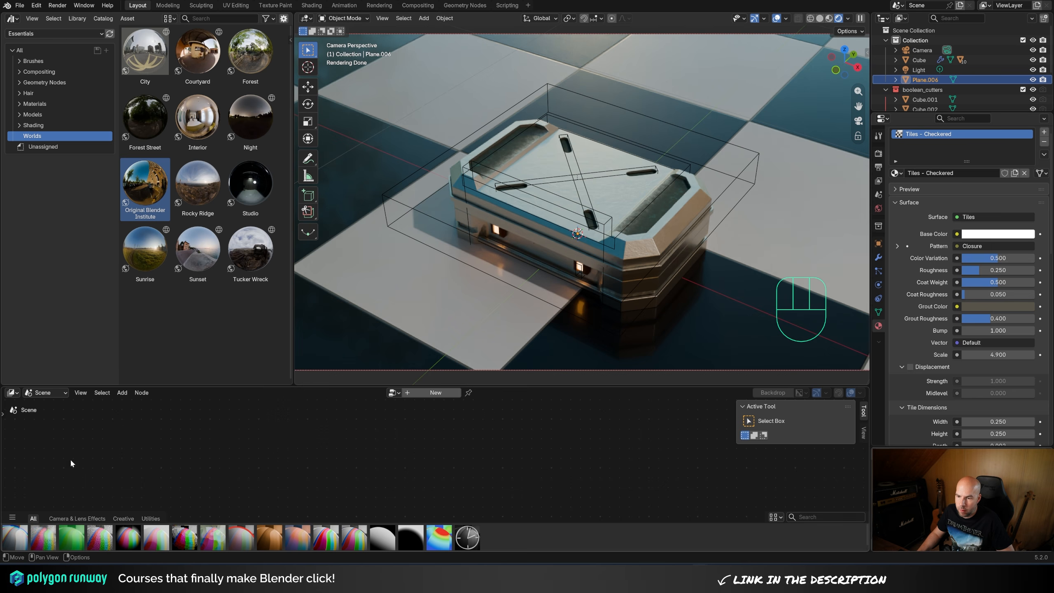
click(849, 20)
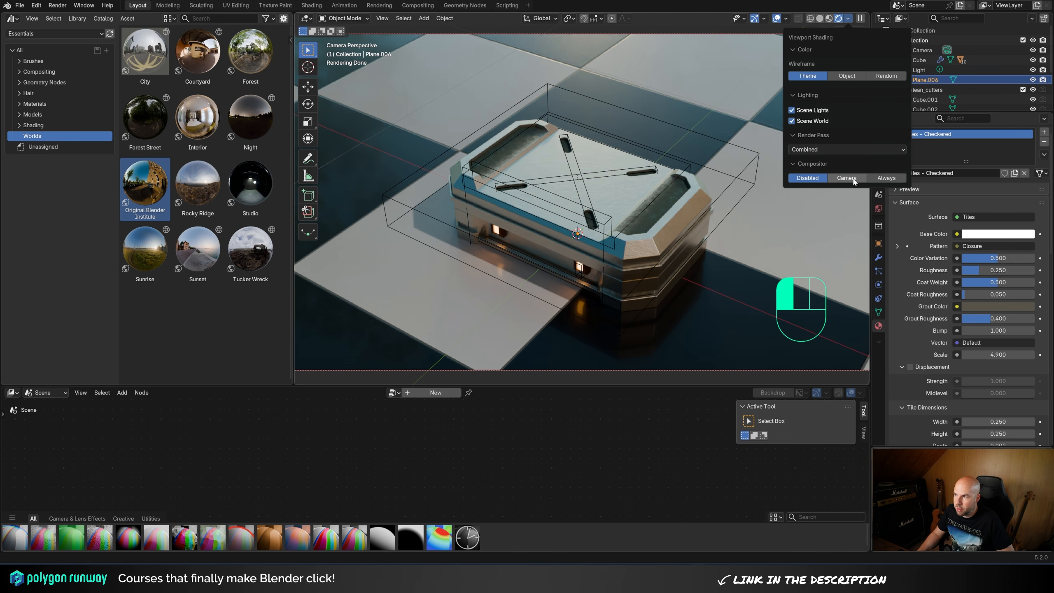
click(885, 183)
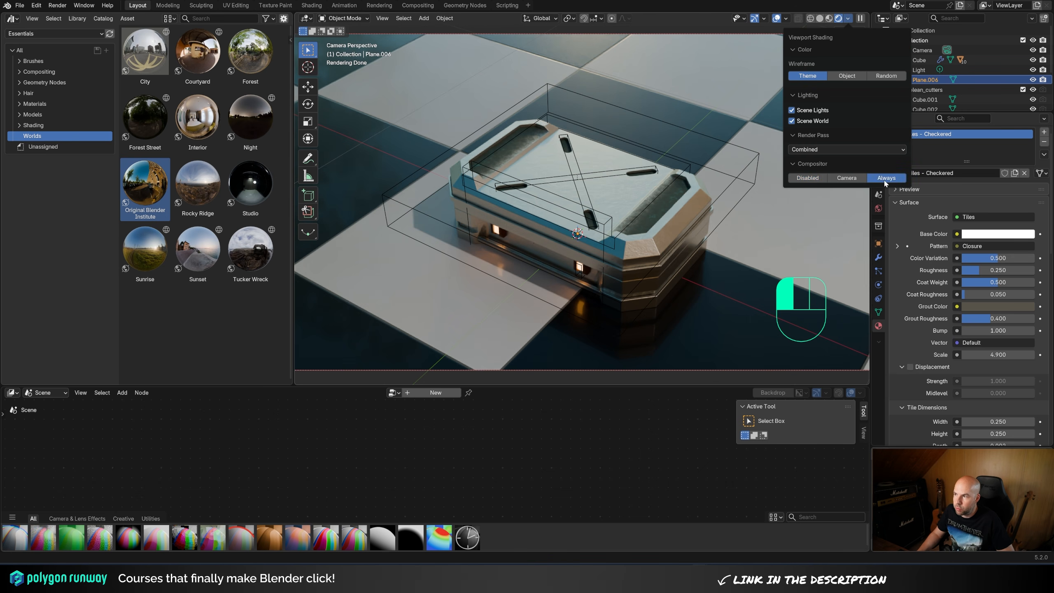
- Create a new compositor node tree and insert a Bloom node between Render Layers and the output nodes
click(436, 393)
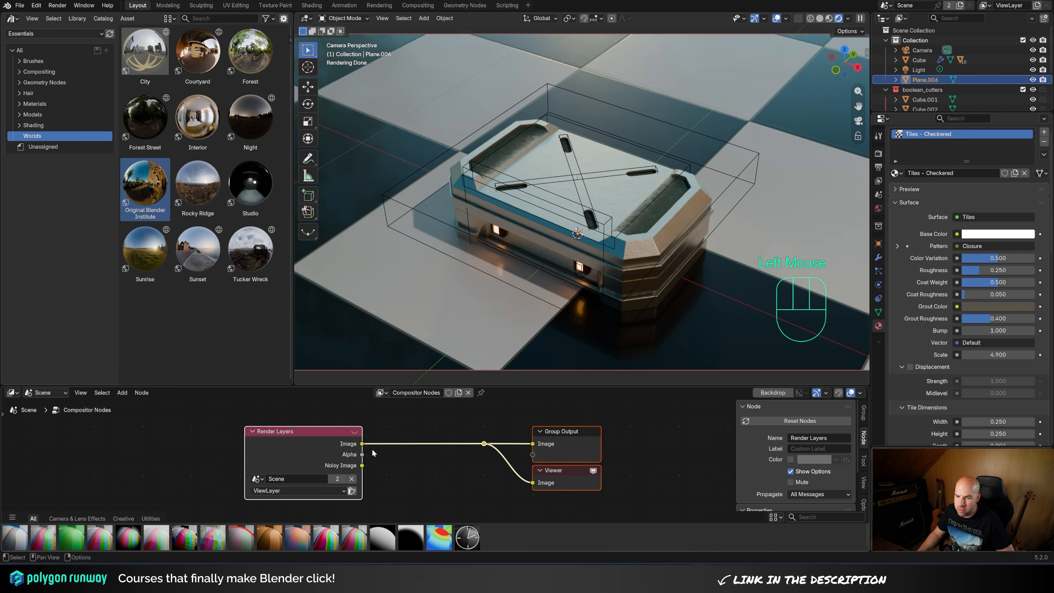
key(shift+a)
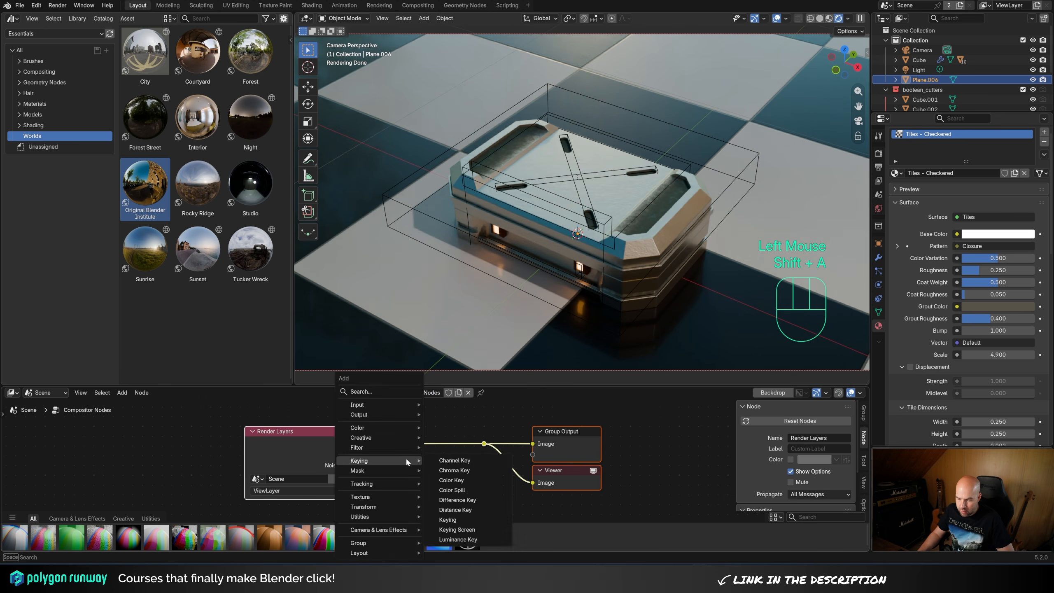
text(bloo)
click(407, 459)
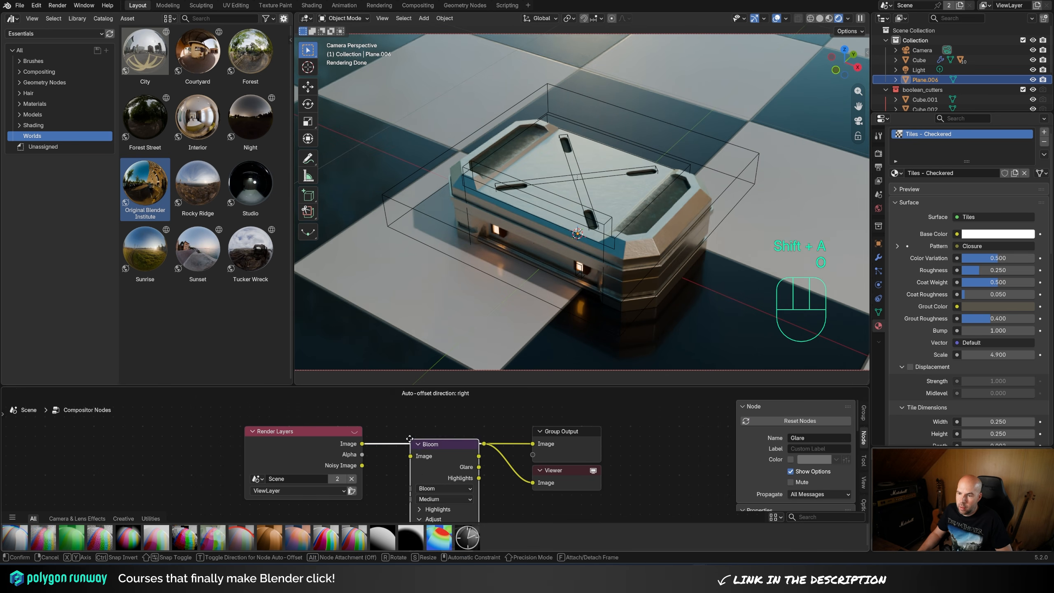
click(405, 461)
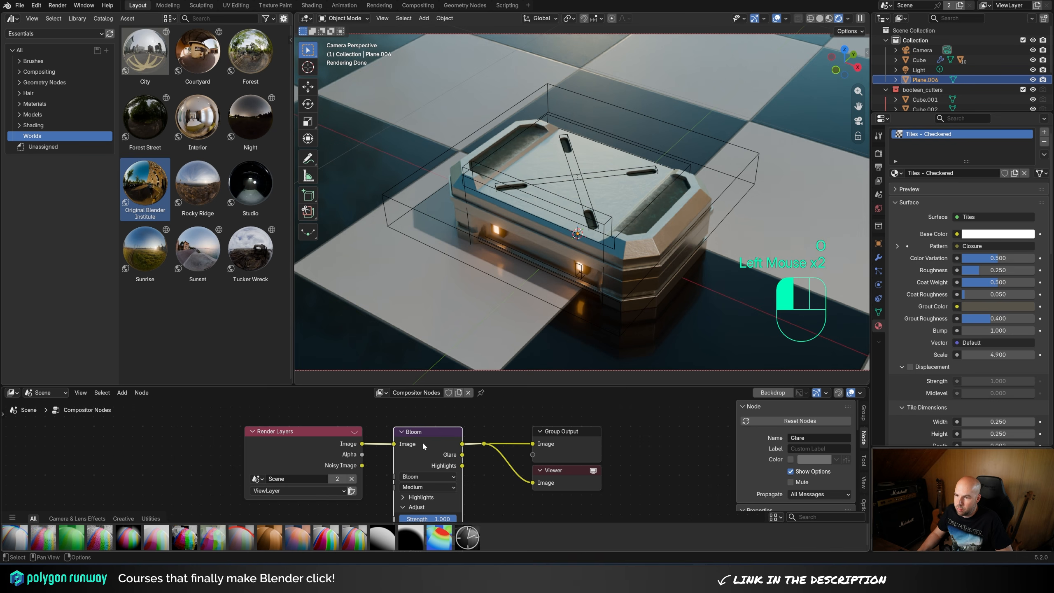
drag(422, 442, 423, 418)
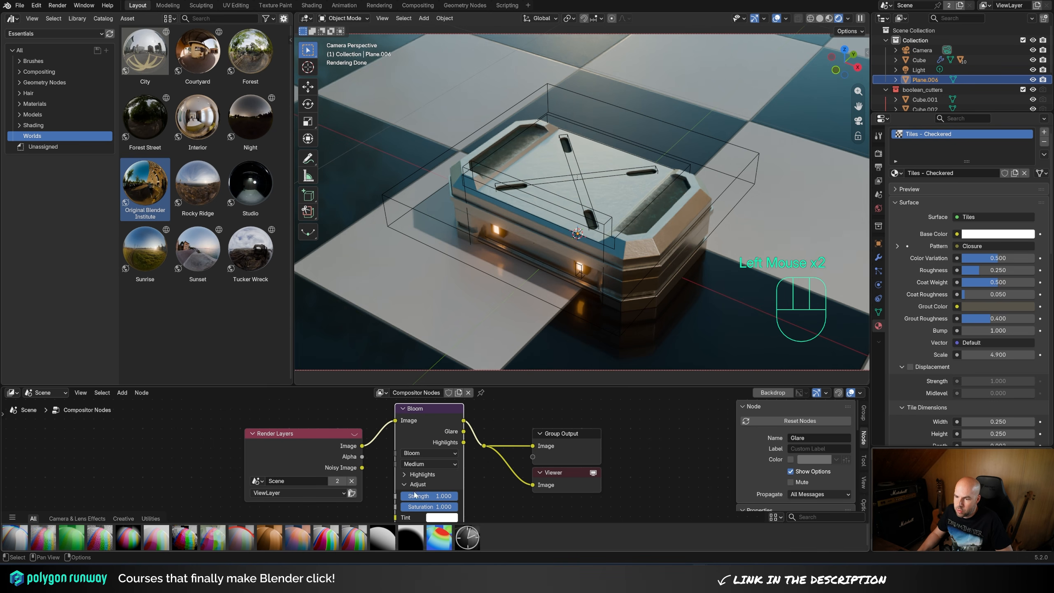
- Set the Bloom node's highlights threshold to 7.380 and its strength to 2.000
click(415, 475)
mouse_move(429, 486)
shift+mouse_down()
mouse_move(373, 486)
mouse_move(434, 486)
shift+mouse_up()
middle_drag(432, 536, 428, 504)
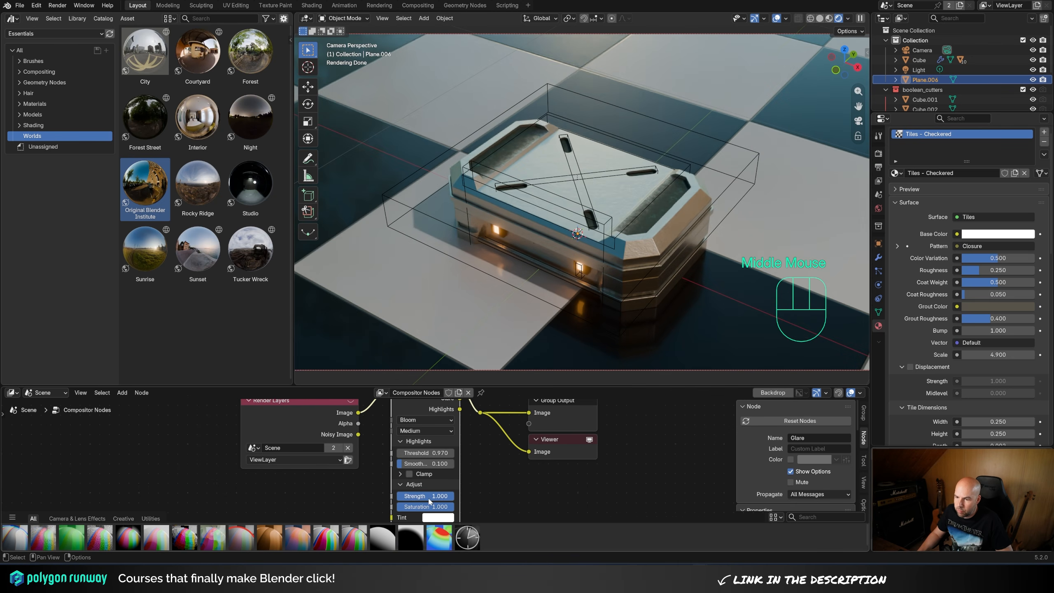
mouse_move(427, 504)
mouse_down()
mouse_move(439, 504)
mouse_move(427, 504)
mouse_up()
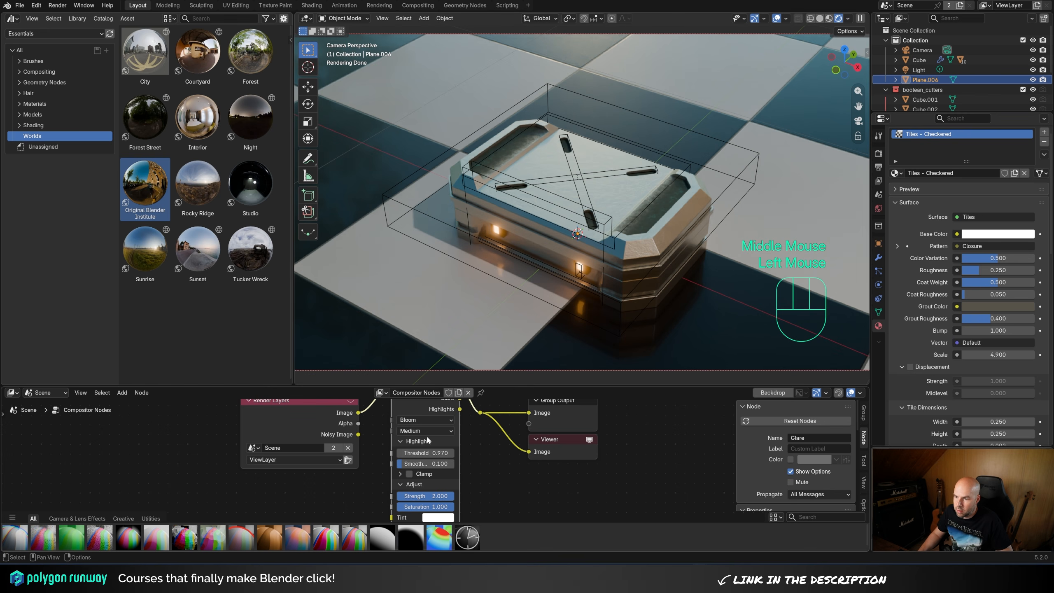
shift+drag(425, 453, 451, 453)
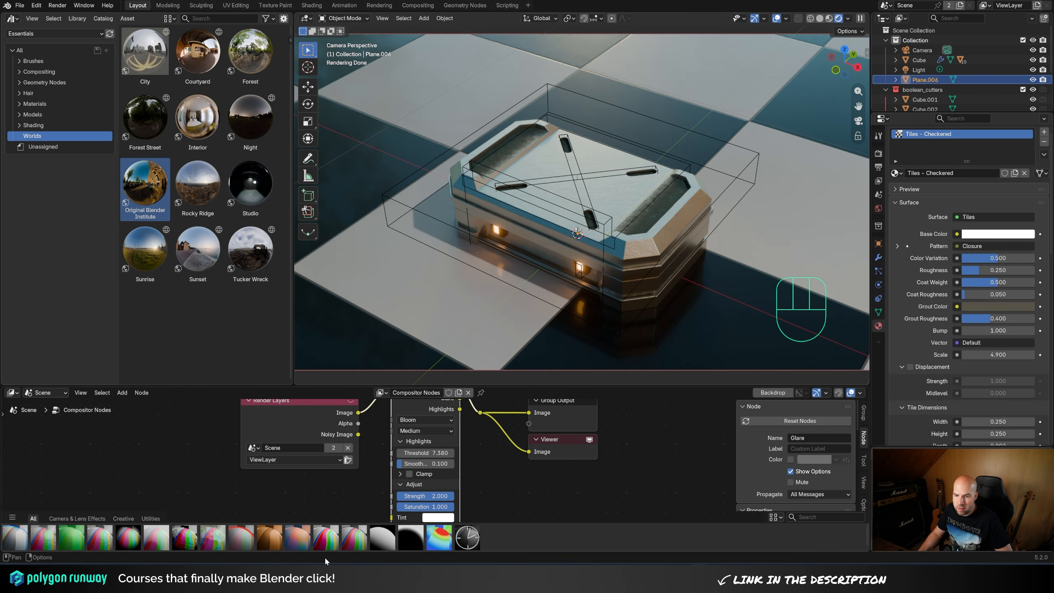
- Move the Group Output and Viewer nodes away to make room and insert a Chromatic Aberration node after Bloom
middle_drag(490, 461, 332, 494)
drag(465, 415, 311, 499)
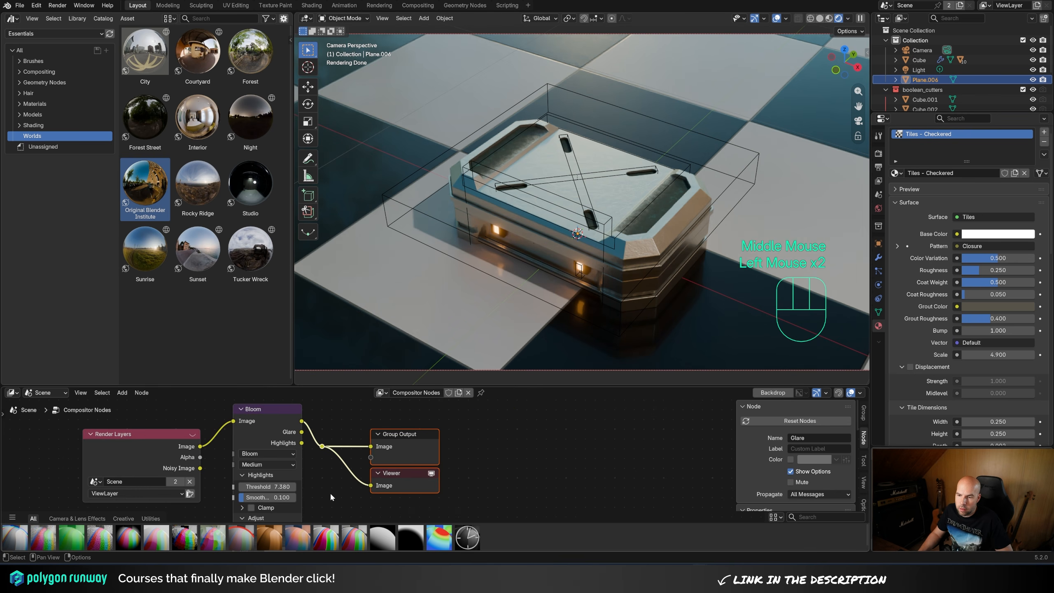
key(g)
click(528, 474)
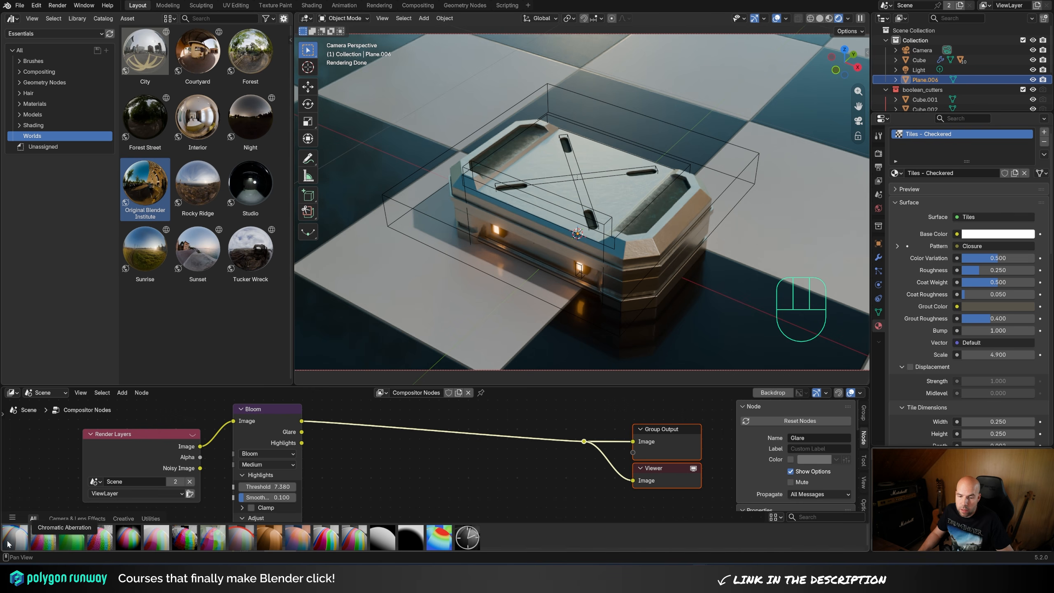
drag(14, 538, 361, 415)
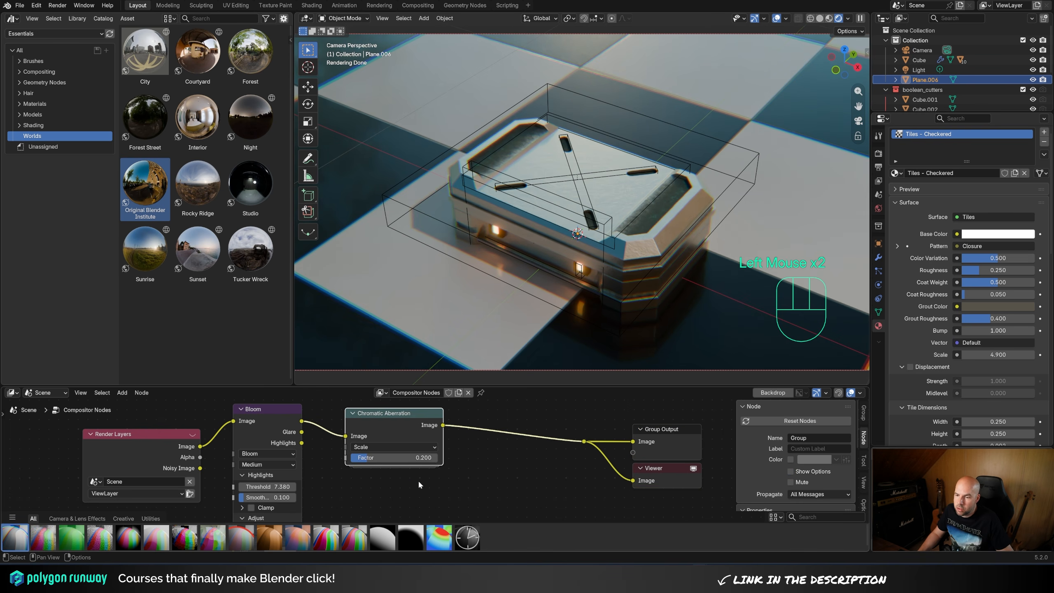
- Try a Chromatic Aberration factor of 0.1 and settle on 0.05
double_click(418, 457)
text(0.1)
key(Return)
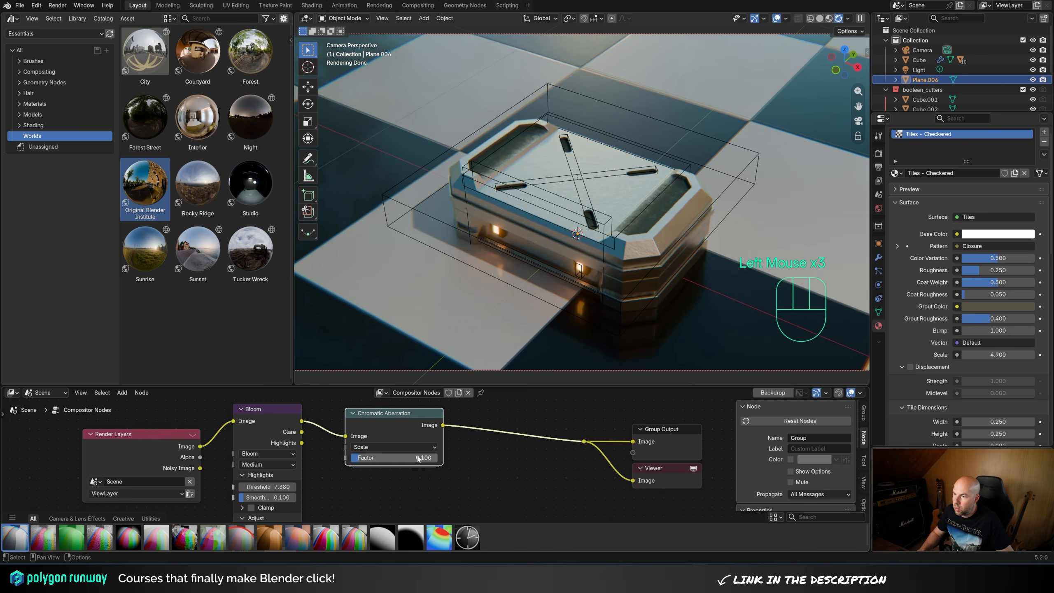
click(403, 456)
text(0.0)
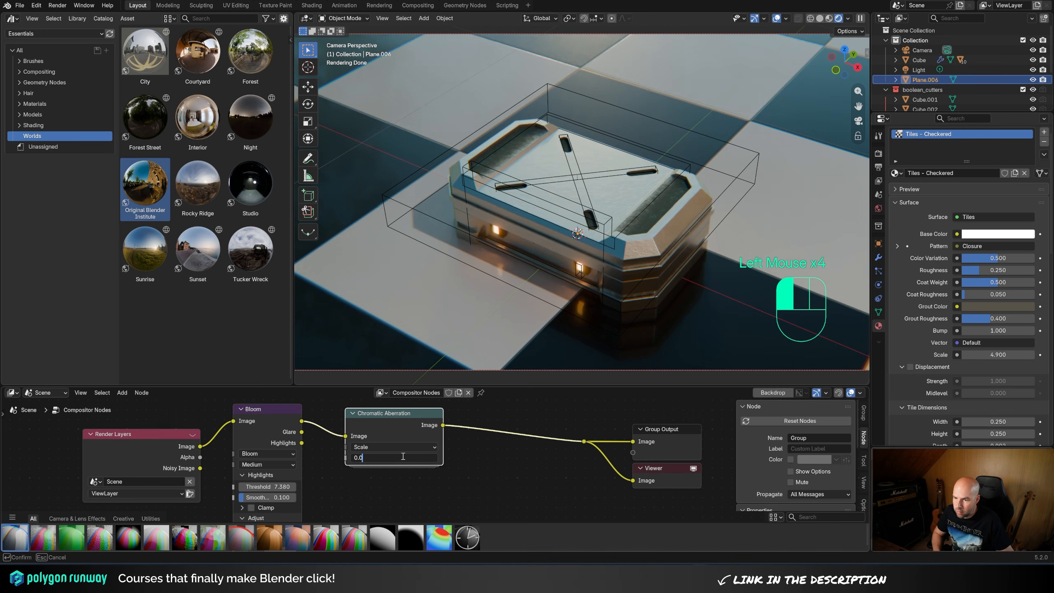
text(5)
key(Return)
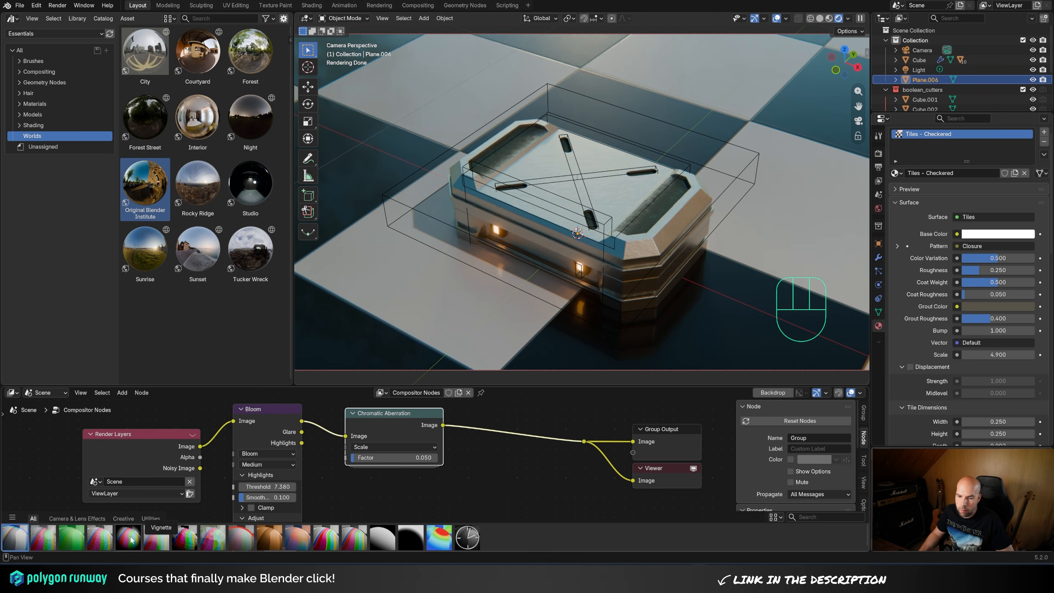
- Insert a Vignette node after Chromatic Aberration with a factor of 0.341
drag(130, 540, 500, 463)
click(510, 446)
- Set the scene's color management view to ACES 2.0 with exposure 1.902 and gamma 0.724
click(878, 153)
scroll(1000, 320, down, 4)
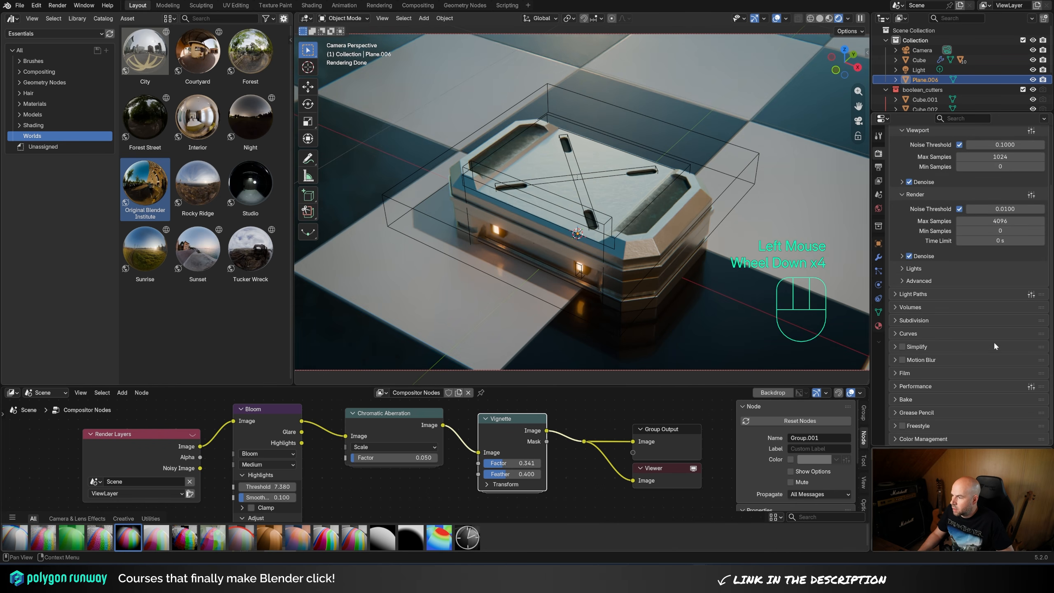
click(985, 355)
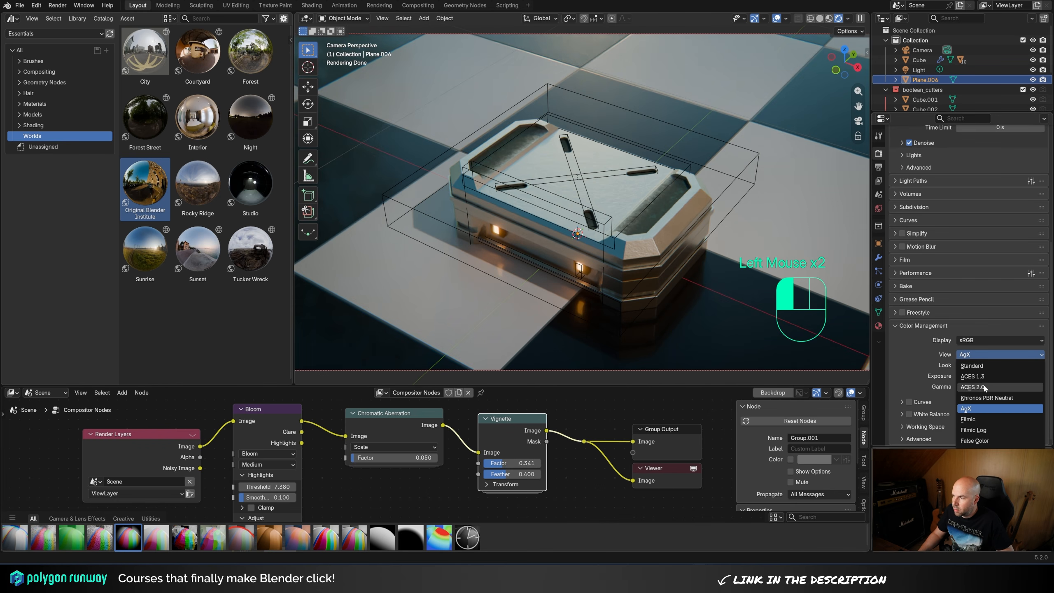
click(984, 385)
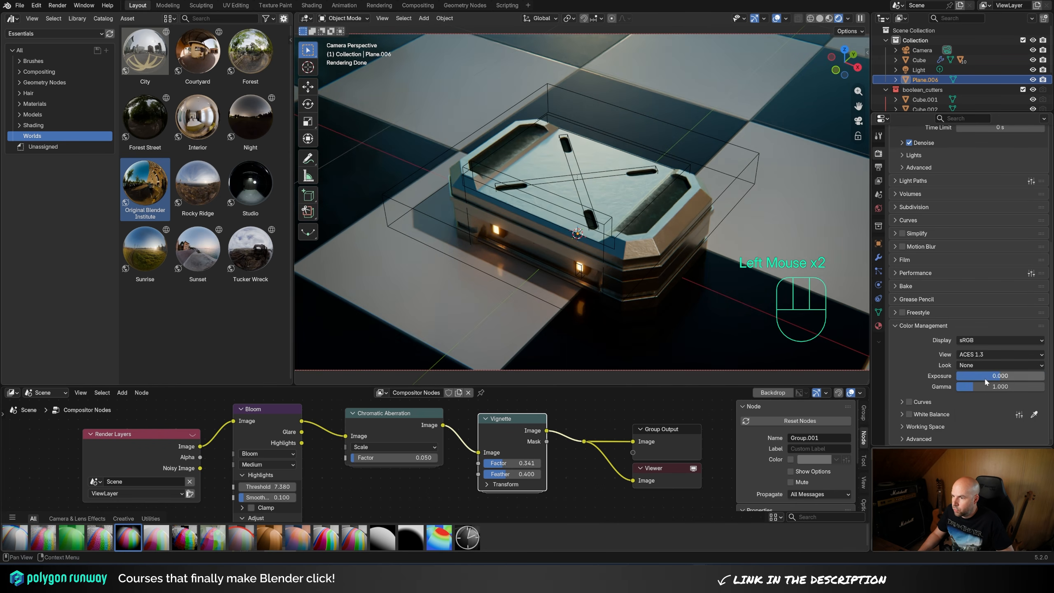
mouse_move(984, 375)
mouse_down()
mouse_move(1014, 376)
mouse_move(1005, 389)
mouse_move(1019, 376)
mouse_move(988, 387)
mouse_up()
- Insert a Sensor Noise node after Vignette and set its luminance noise to 0.050
drag(99, 537, 498, 469)
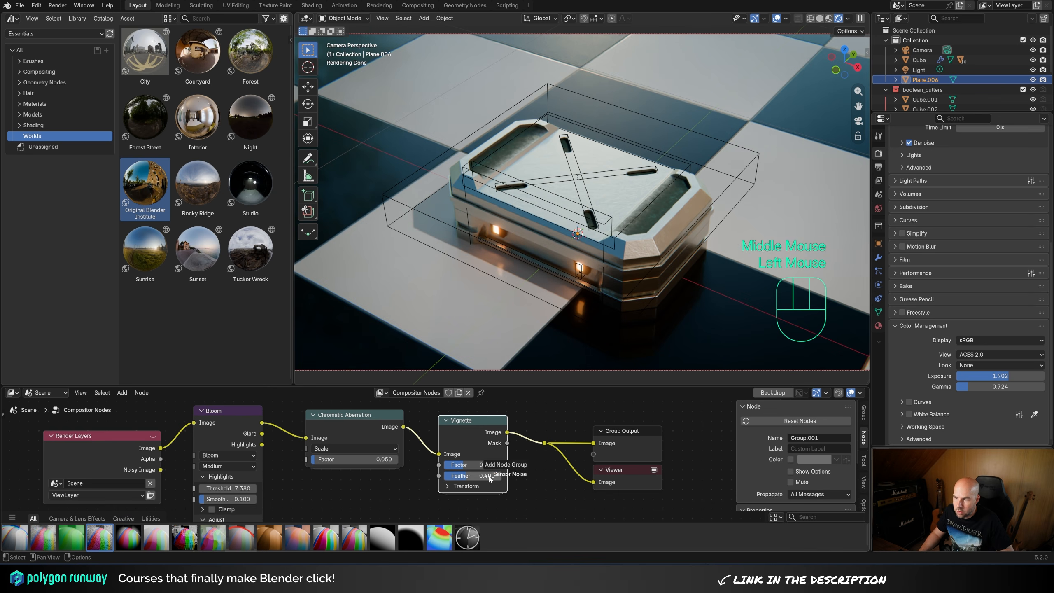
drag(416, 457, 552, 418)
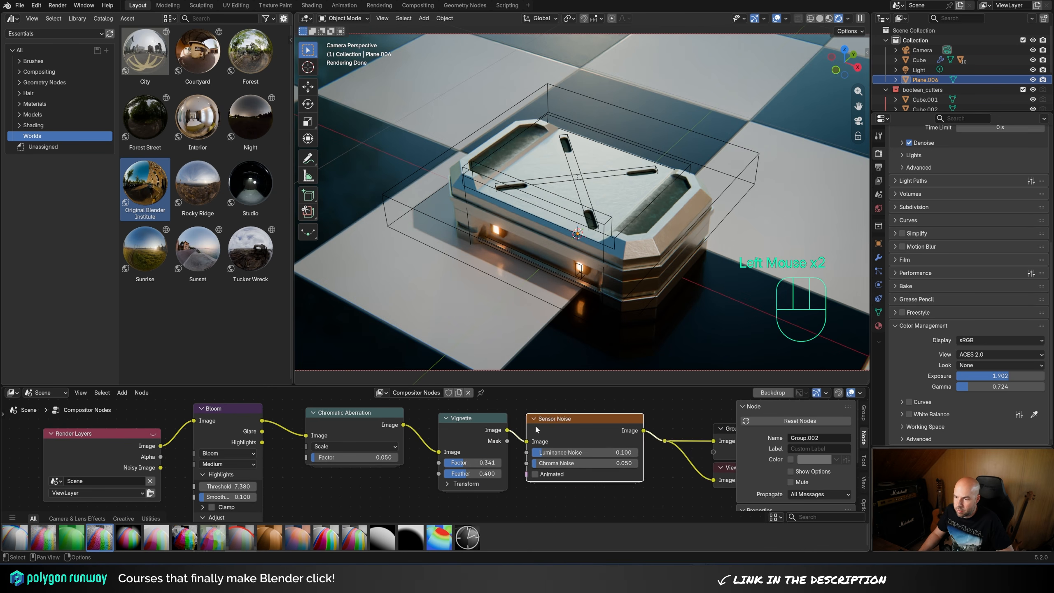
drag(612, 453, 610, 455)
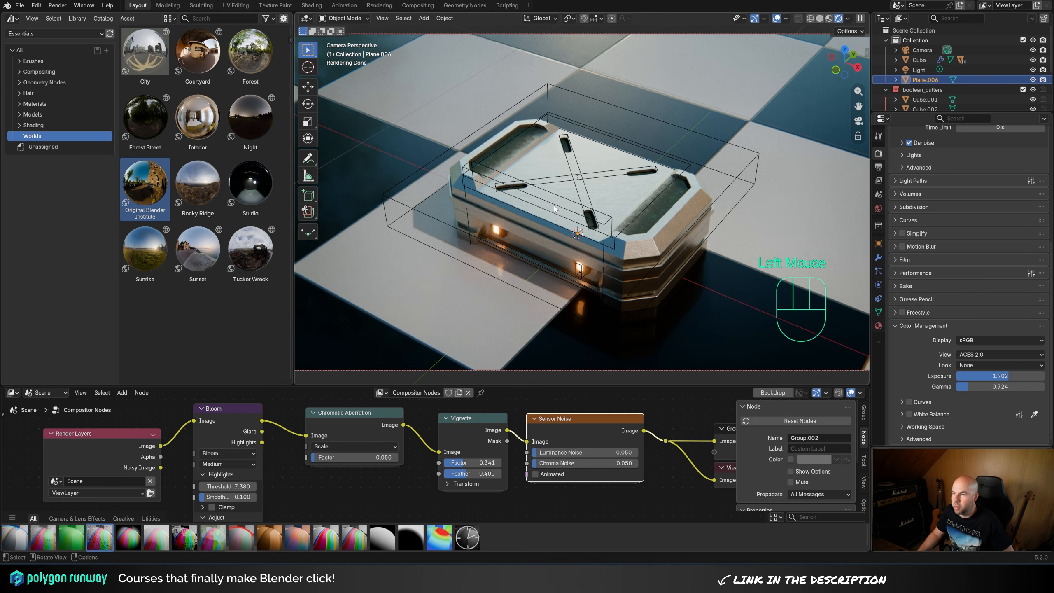
- Select the camera and enable its depth of field with an F-Stop of 2.4
scroll(554, 206, up, 1)
scroll(554, 205, down, 2)
click(597, 62)
click(597, 62)
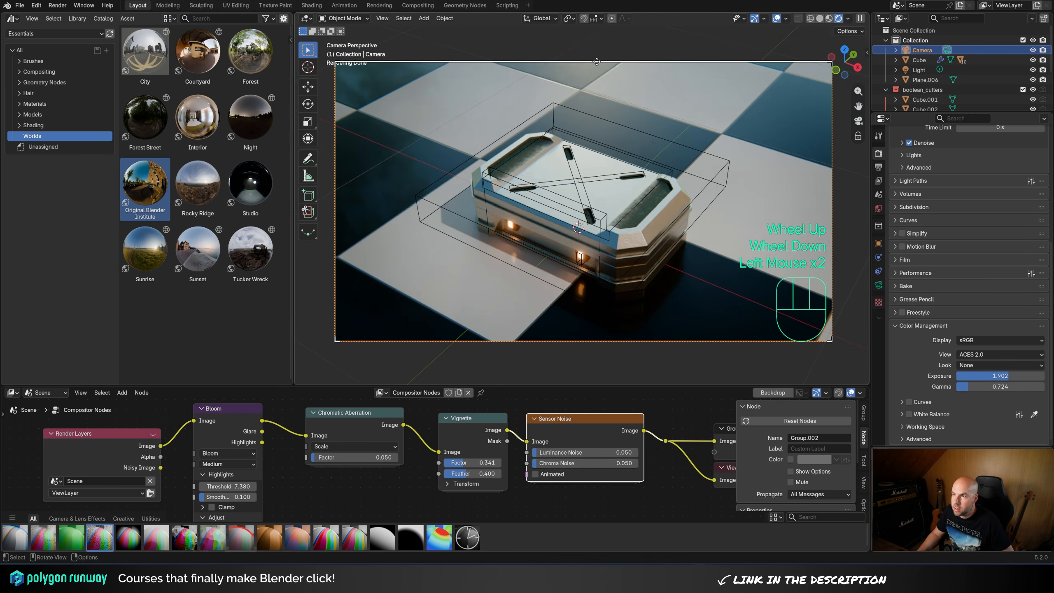
click(878, 285)
click(921, 230)
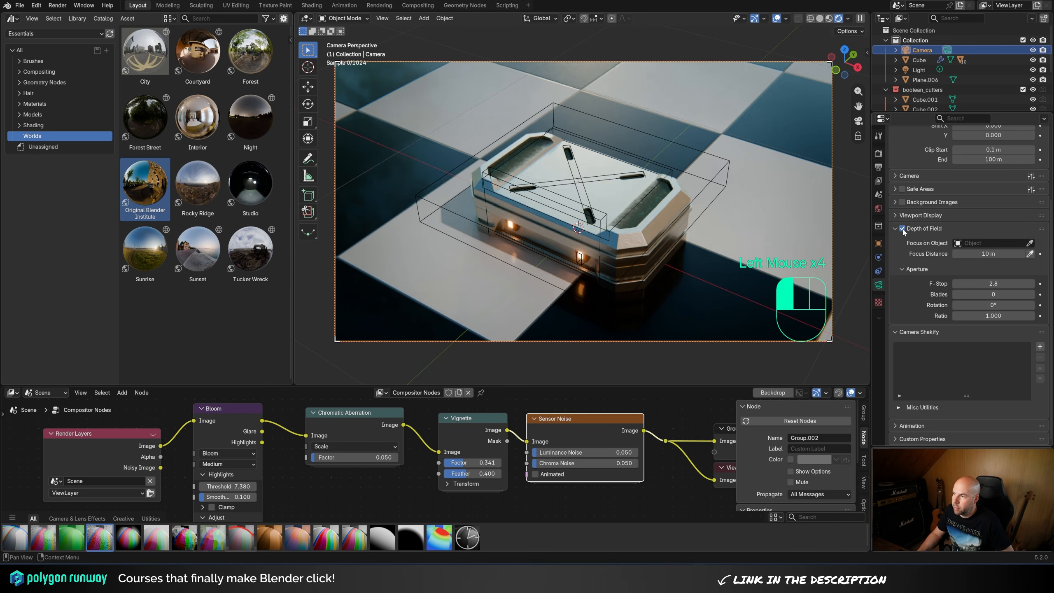
scroll(600, 278, up, 1)
scroll(602, 274, down, 2)
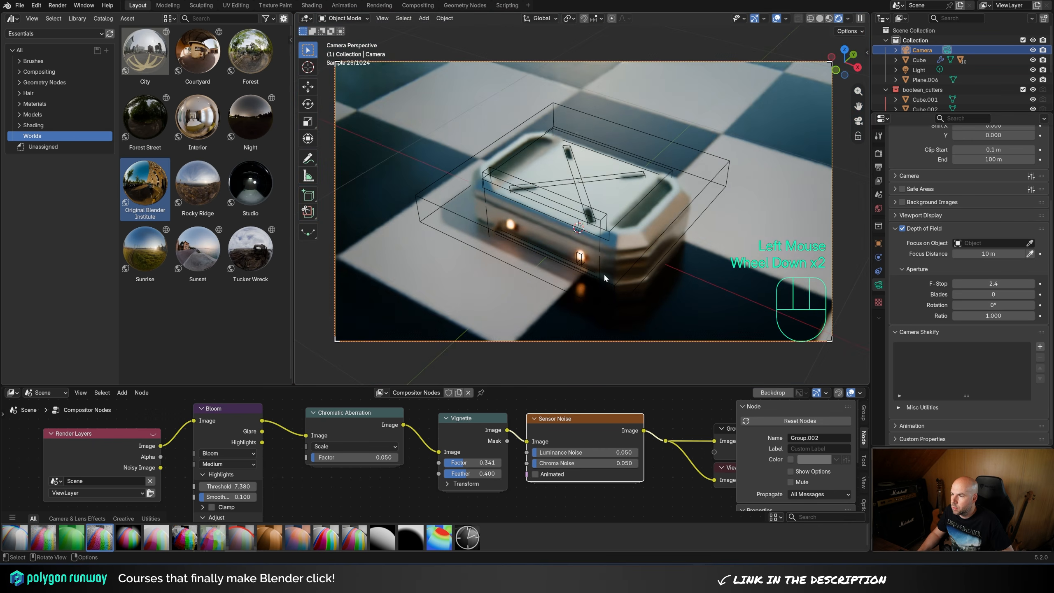
- Set the camera's focus distance to 2.37 m and its F-Stop to 2.0, and select the checkered floor plane
scroll(613, 267, up, 1)
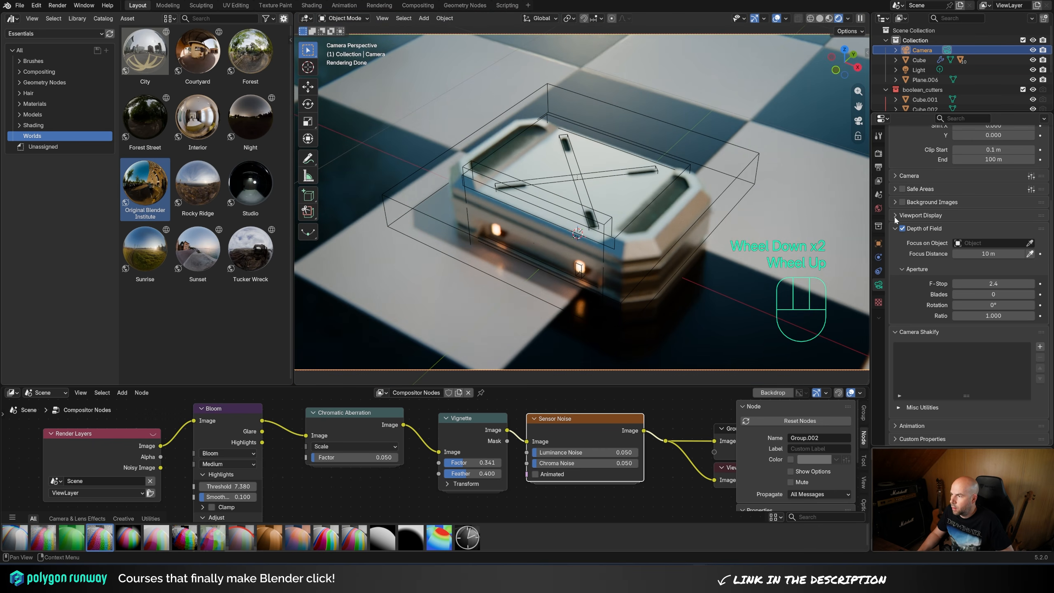
click(896, 216)
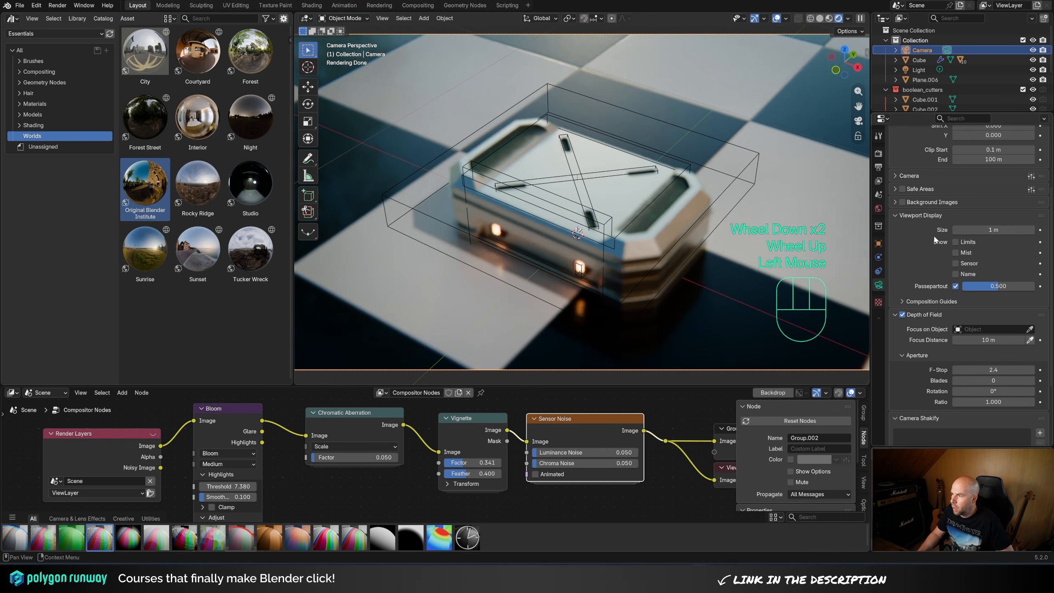
click(903, 219)
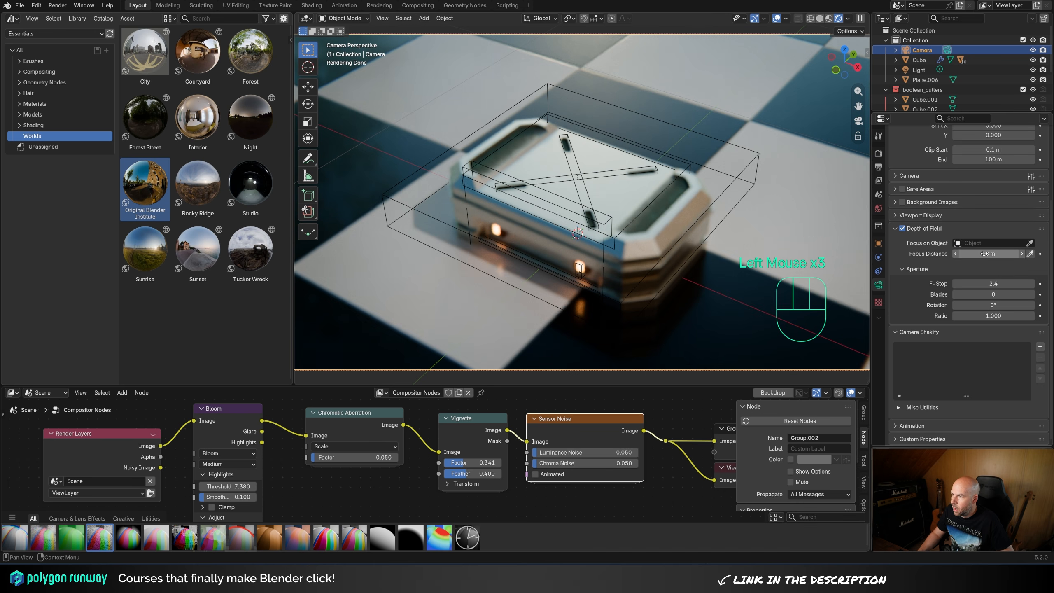
drag(984, 253, 987, 282)
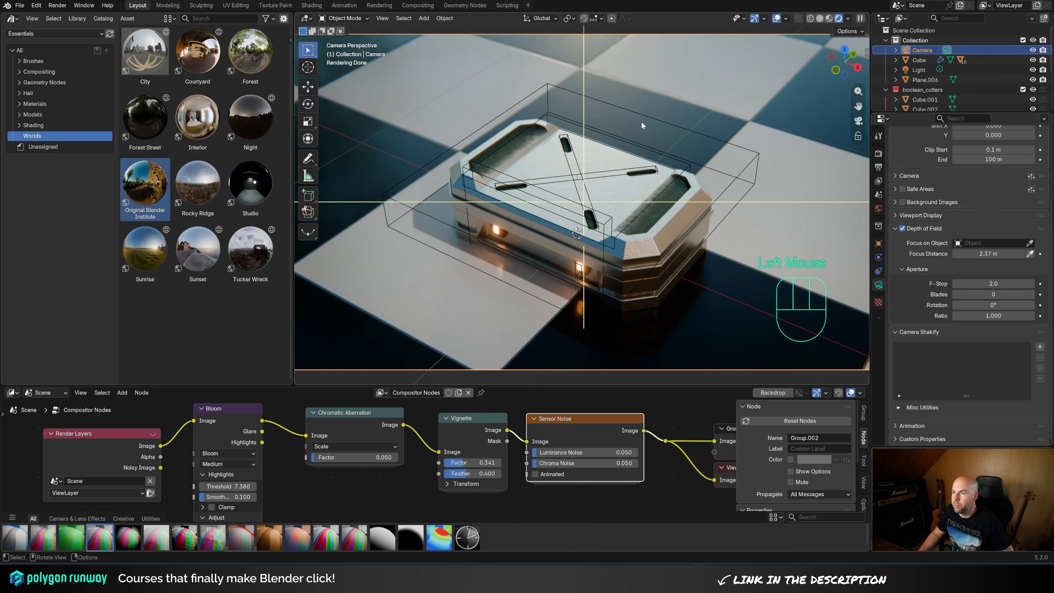
click(810, 214)
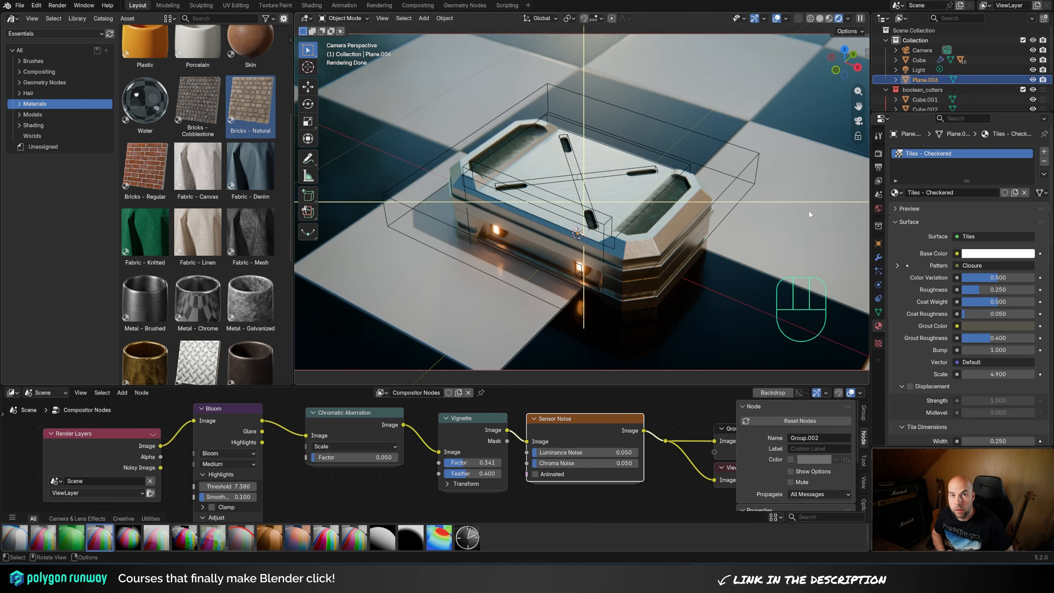